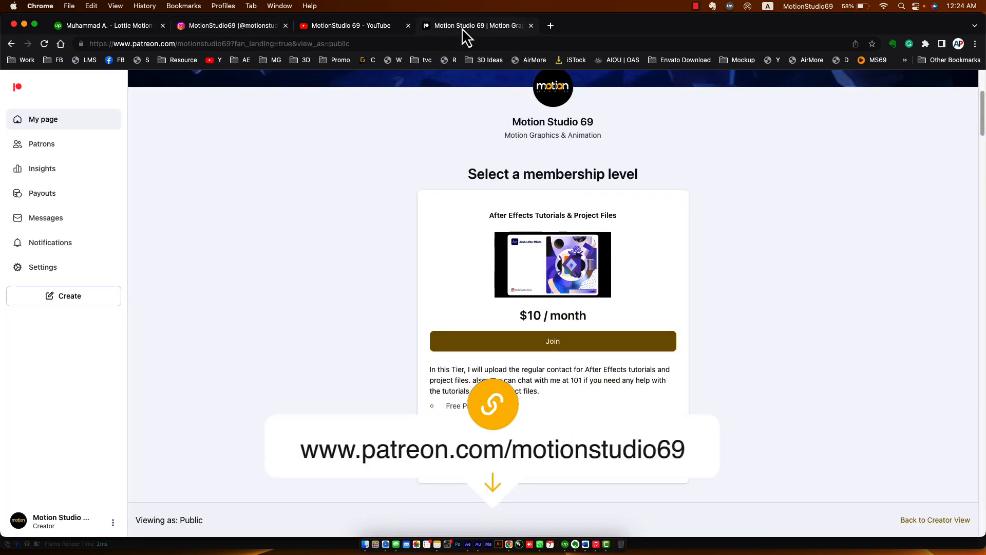
On Patreon, highlight the 'After Effects Tutorials & Project Files' tier title and $10 / month price.
left_click(462, 28)
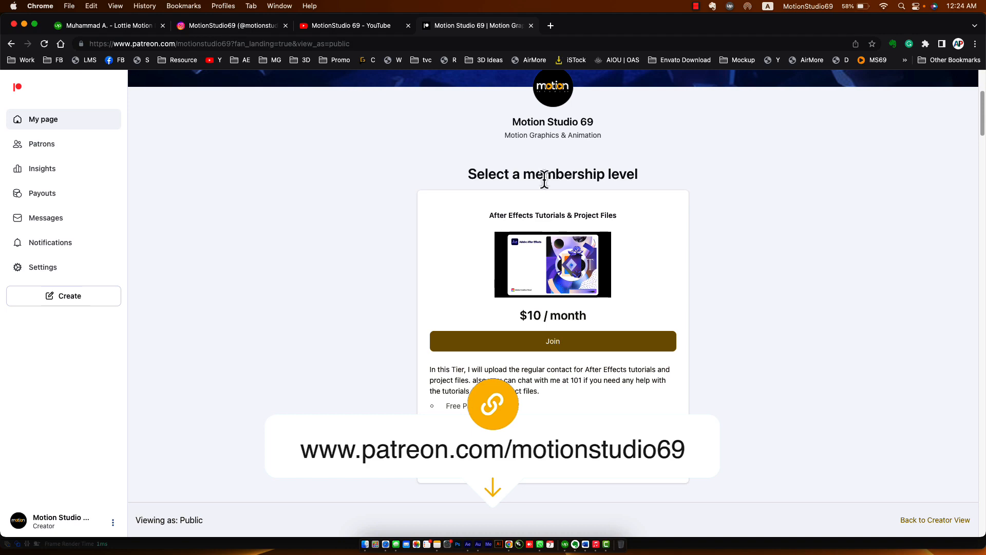
left_click_drag(490, 217, 566, 223)
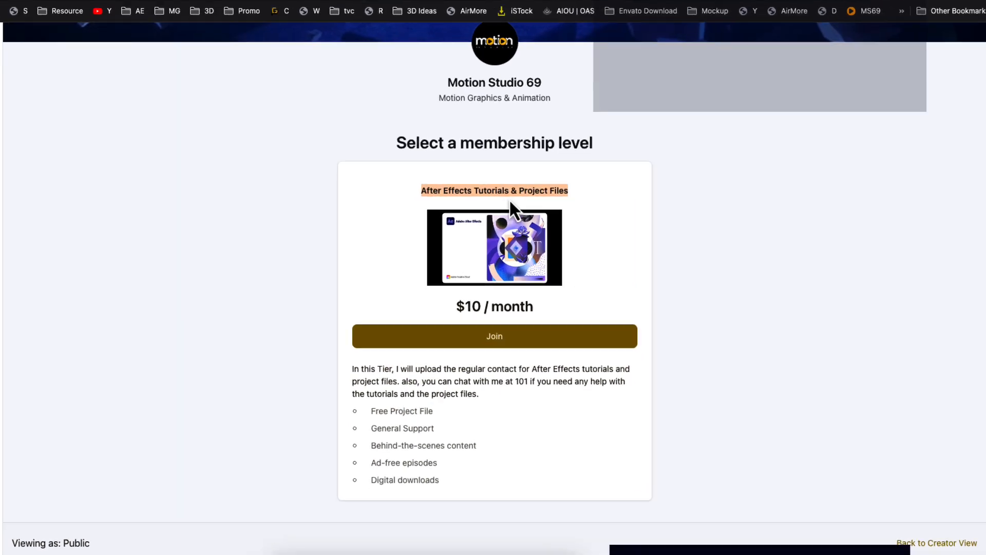
left_click_drag(509, 199, 571, 200)
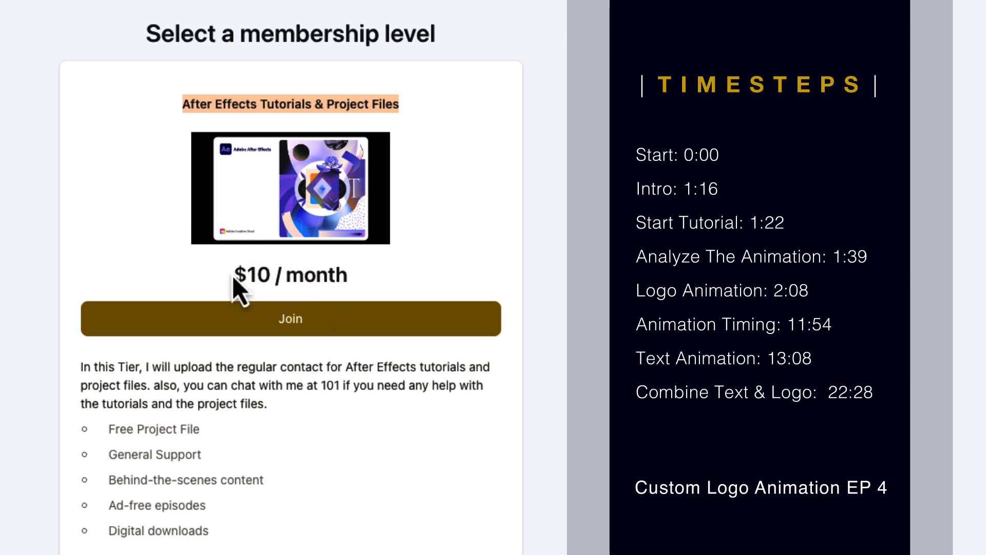
left_click_drag(231, 276, 370, 301)
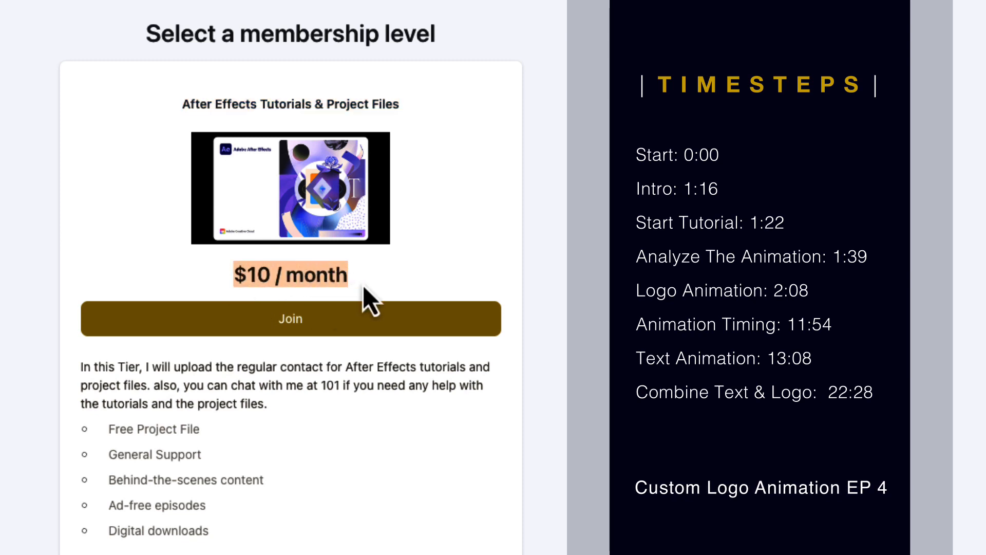
left_click(323, 274)
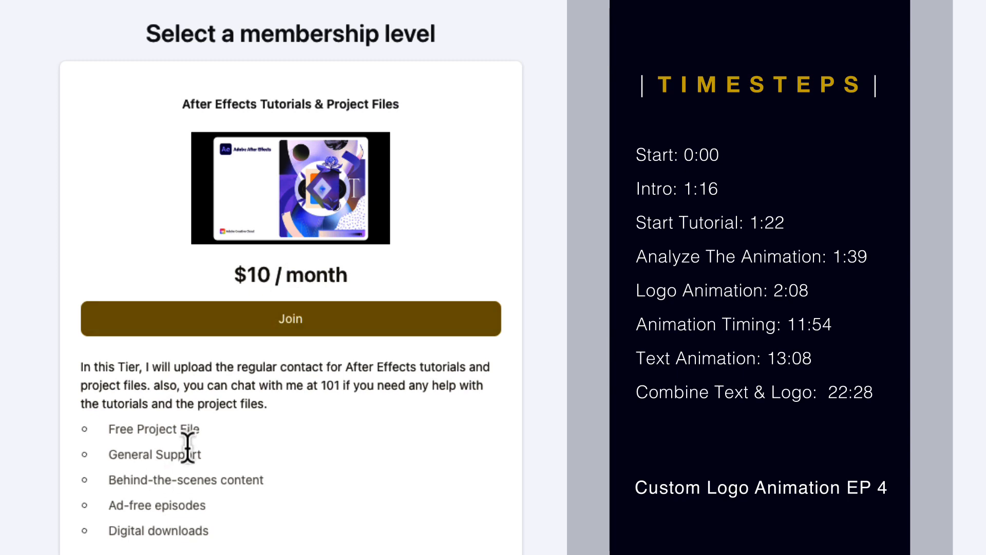
Highlight the perks: Free Project File, General Support, Behind-the-scenes content, Ad-free episodes, Digital downloads.
left_click_drag(198, 430, 125, 431)
left_click_drag(257, 454, 183, 453)
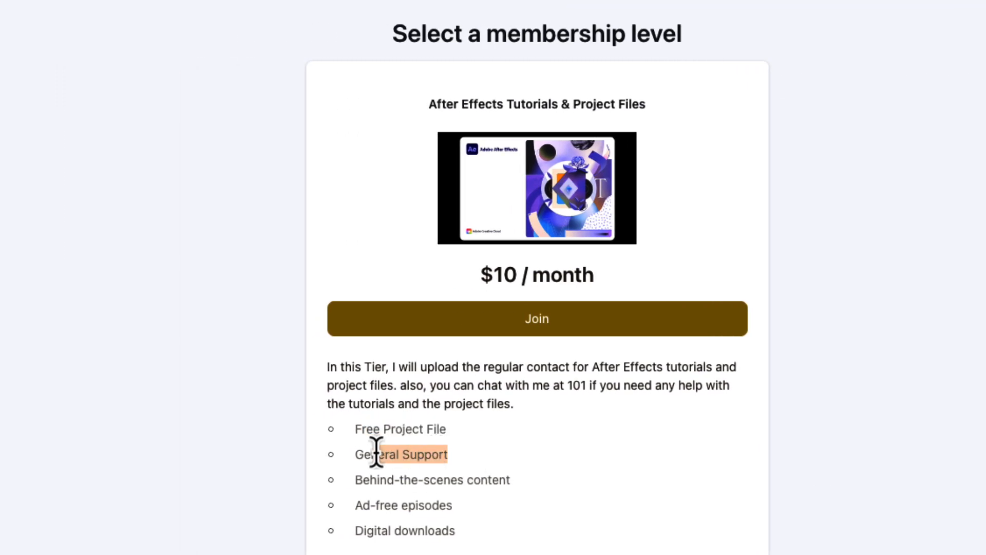
left_click_drag(320, 480, 190, 486)
left_click_drag(450, 509, 359, 529)
left_click_drag(455, 533, 359, 544)
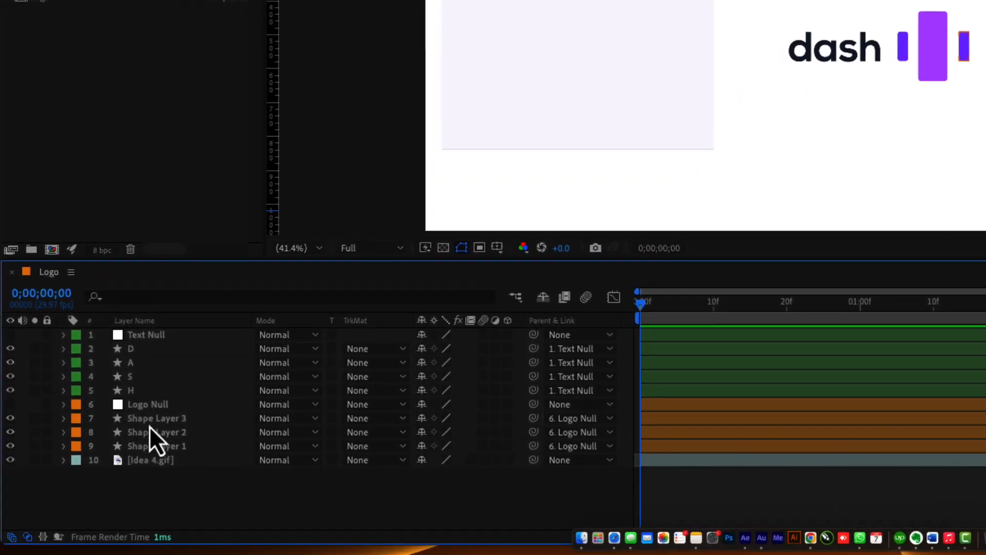
Select Shape Layer 2 and then the H, S, A and D letter layers in turn, then deselect.
left_click(95, 478)
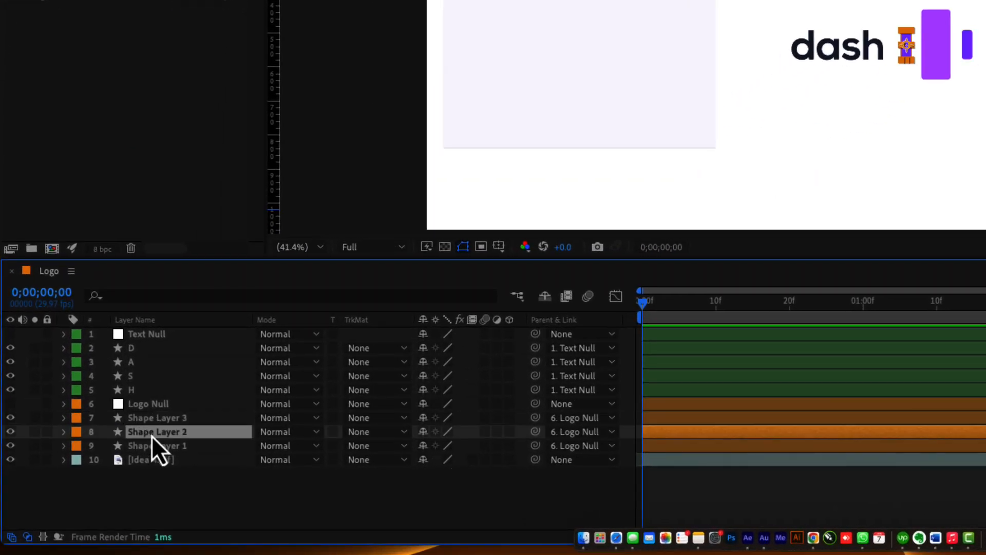
left_click(141, 389)
left_click(149, 374)
left_click(149, 361)
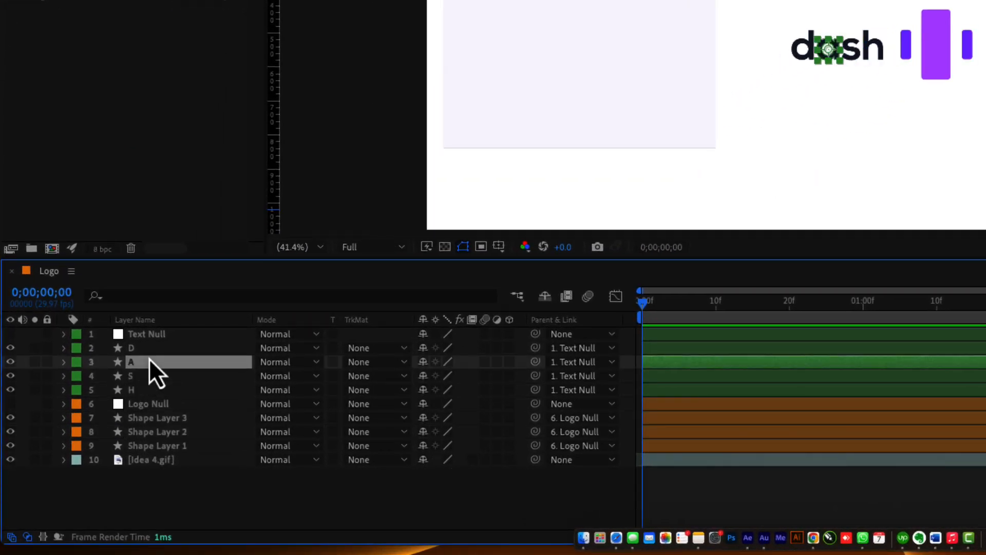
left_click(144, 347)
left_click(202, 518)
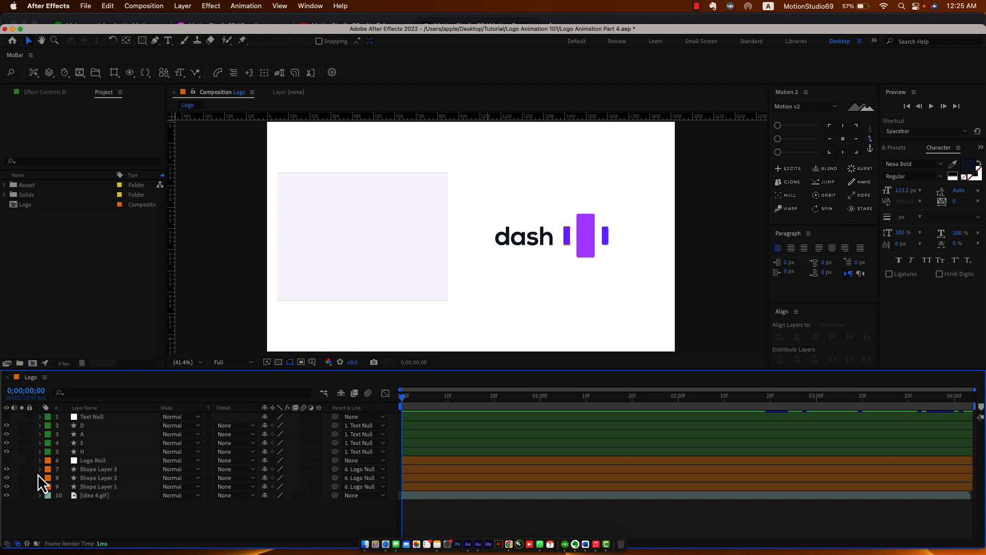
Select the Idea 4.gif reference, scrub a few frames in, and zoom onto its purple bar icon.
left_click(149, 459)
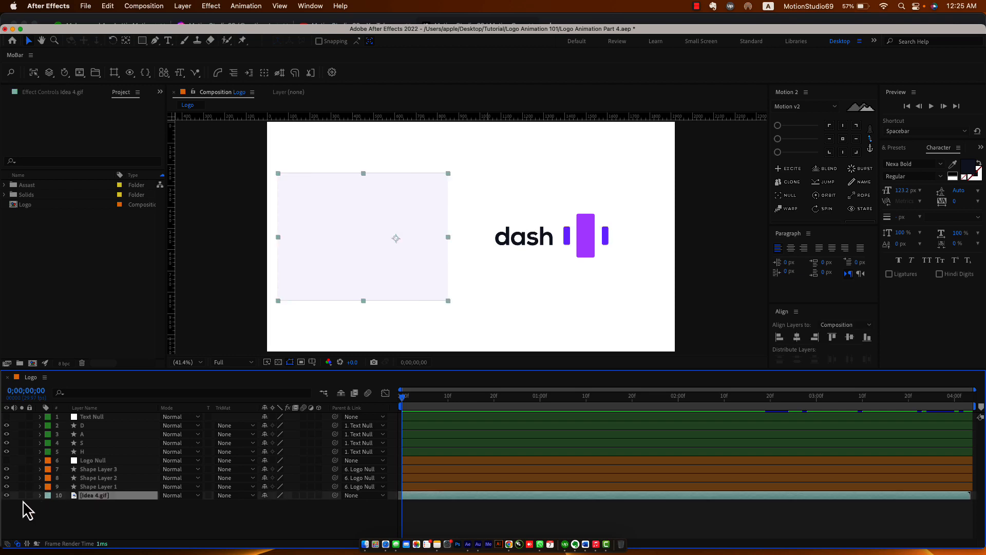
left_click_drag(410, 402, 448, 403)
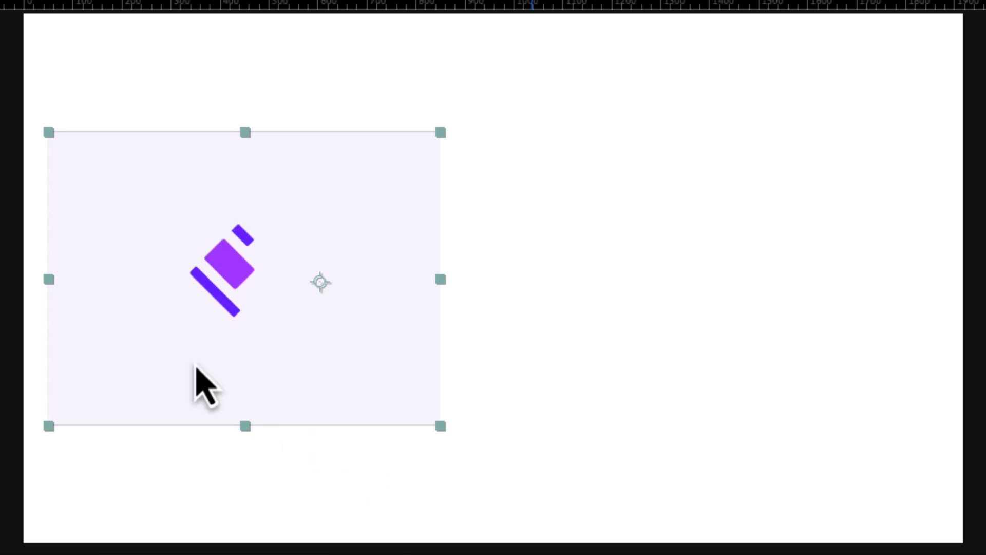
scroll(143, 287, "up", 2)
left_click_drag(7, 310, 575, 354)
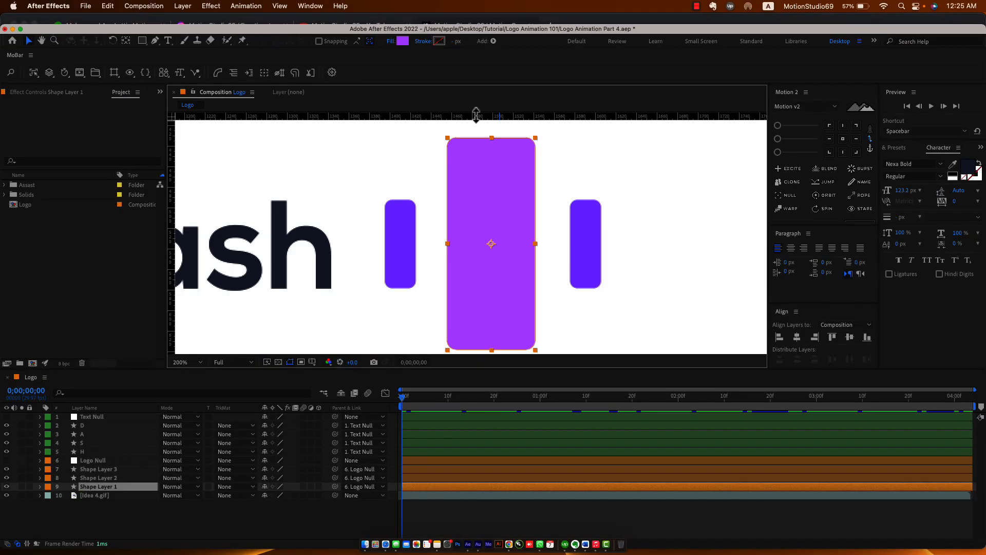
Nudge the horizontal guide up and duplicate the left bar, Shape Layer 2, as Shape Layer 4.
left_click_drag(494, 141, 511, 331)
left_click(403, 236)
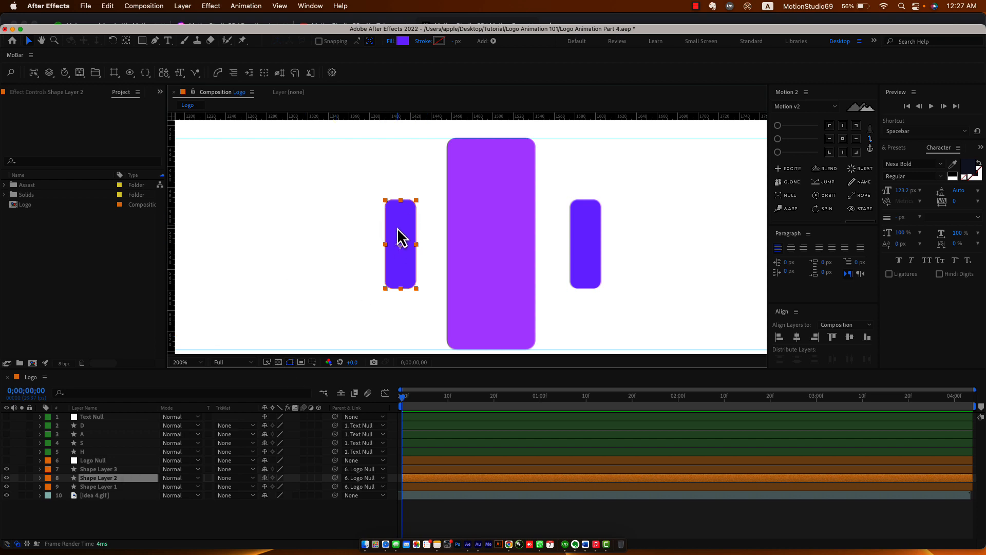
key("super+d")
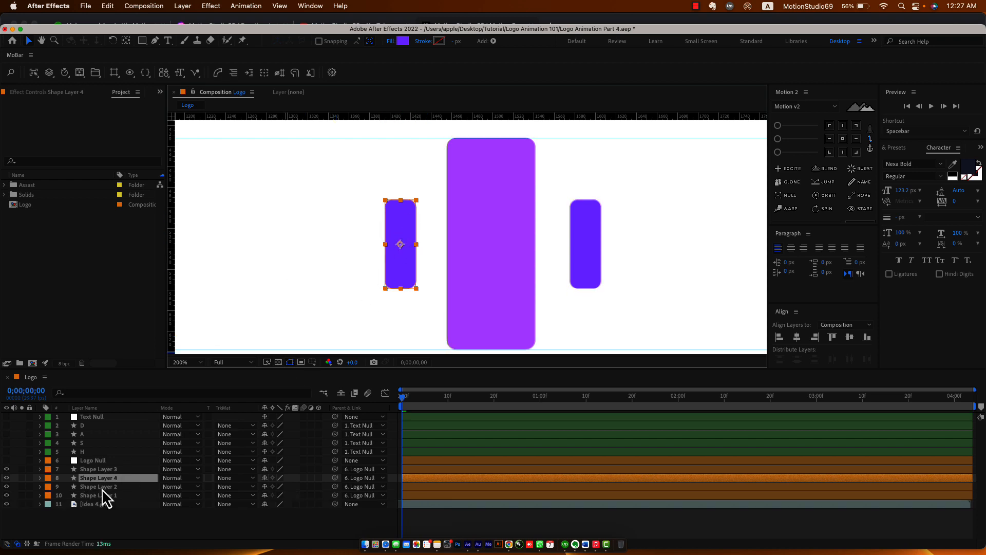
Make the original Shape Layer 2 a guide layer with a Pink label, then select Shape Layer 4.
left_click(102, 489)
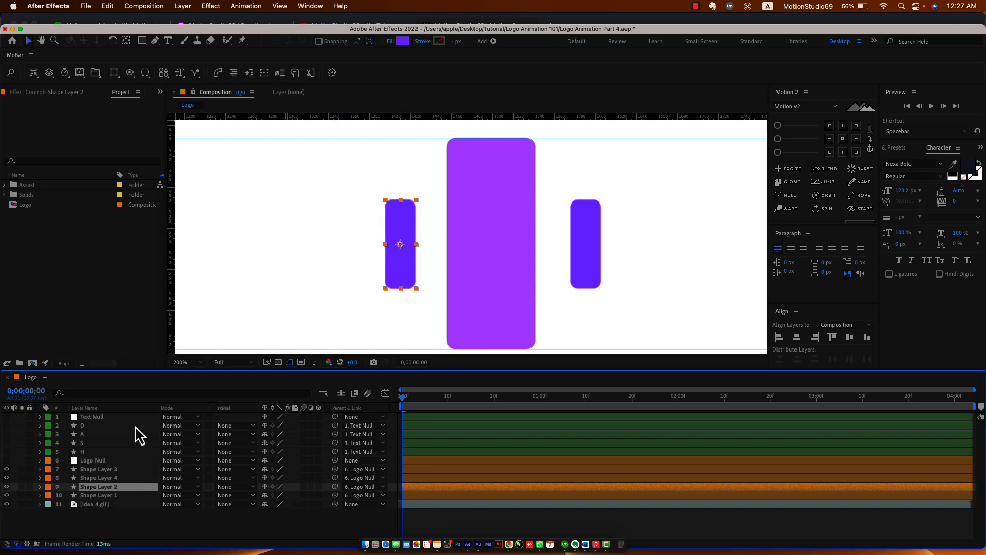
right_click(106, 488)
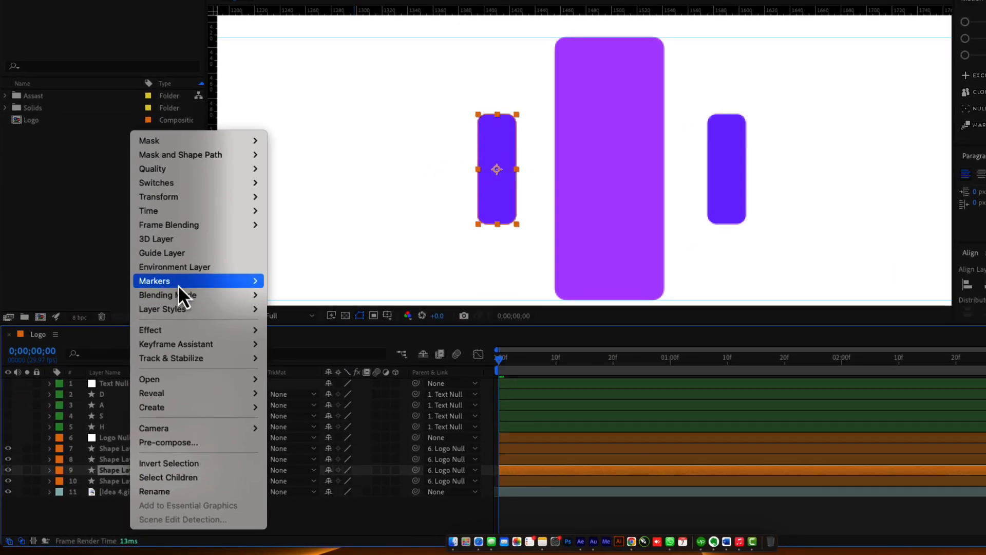
left_click(191, 253)
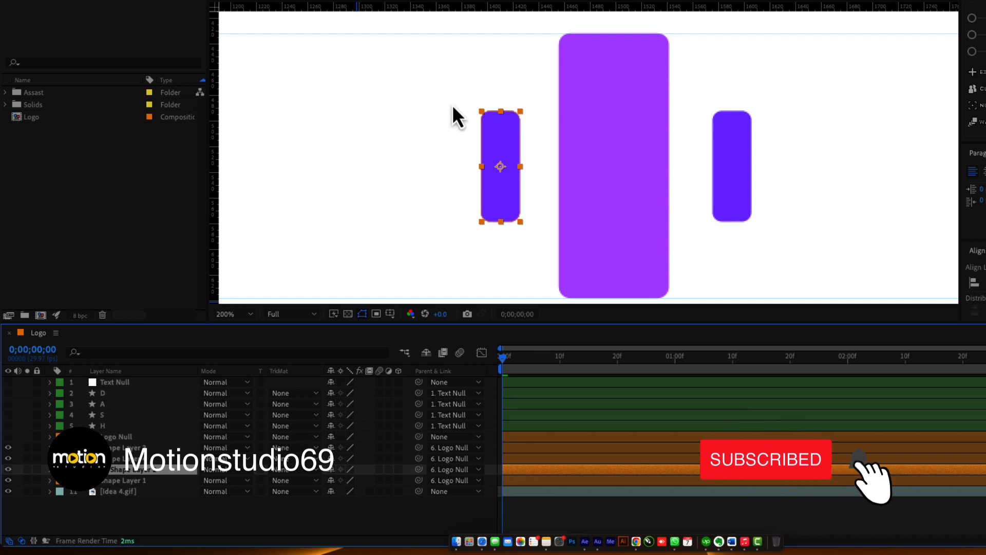
left_click(60, 470)
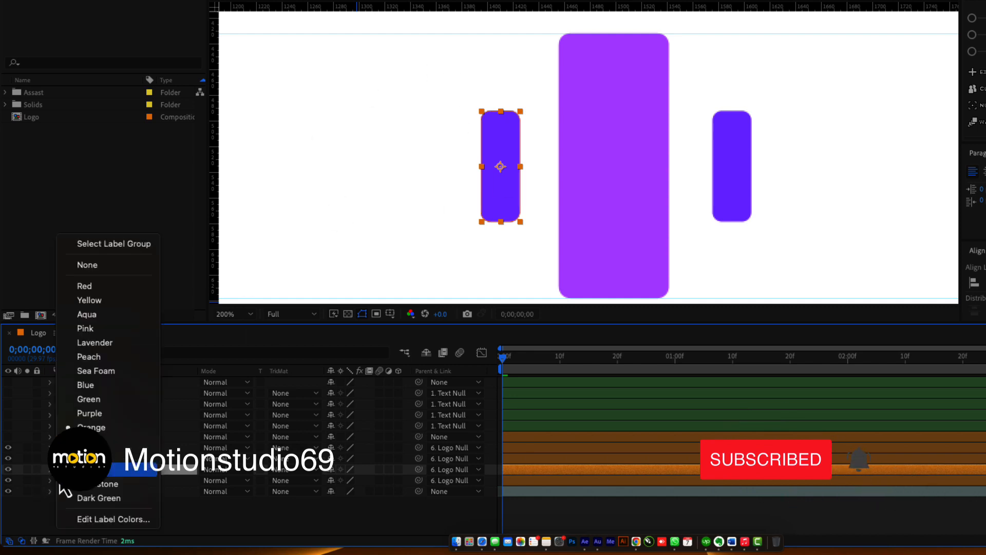
left_click(102, 327)
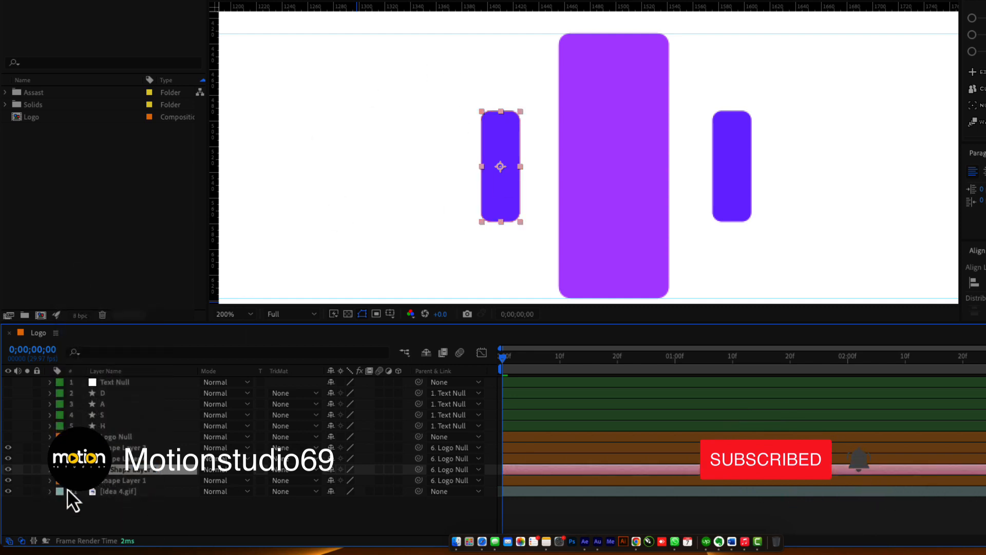
left_click(148, 457)
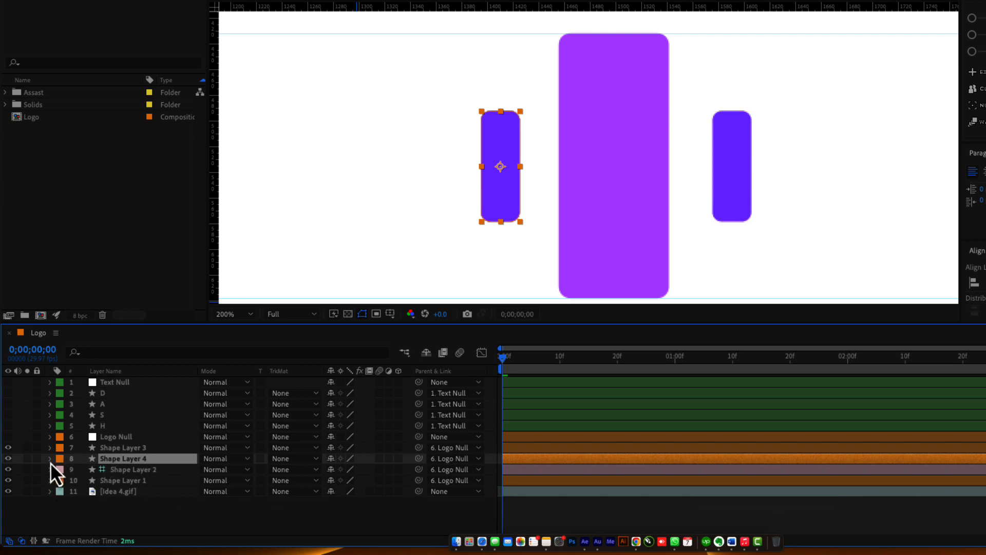
Convert Shape Layer 4's Rectangle Path 1 to a bezier path and select its Path property.
left_click(50, 459)
left_click(61, 469)
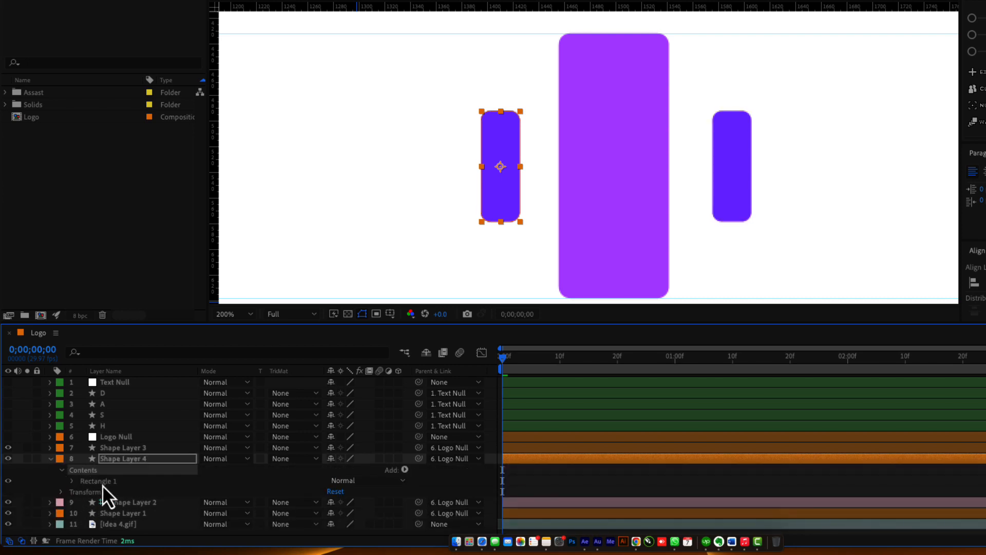
left_click(73, 480)
left_click(84, 492)
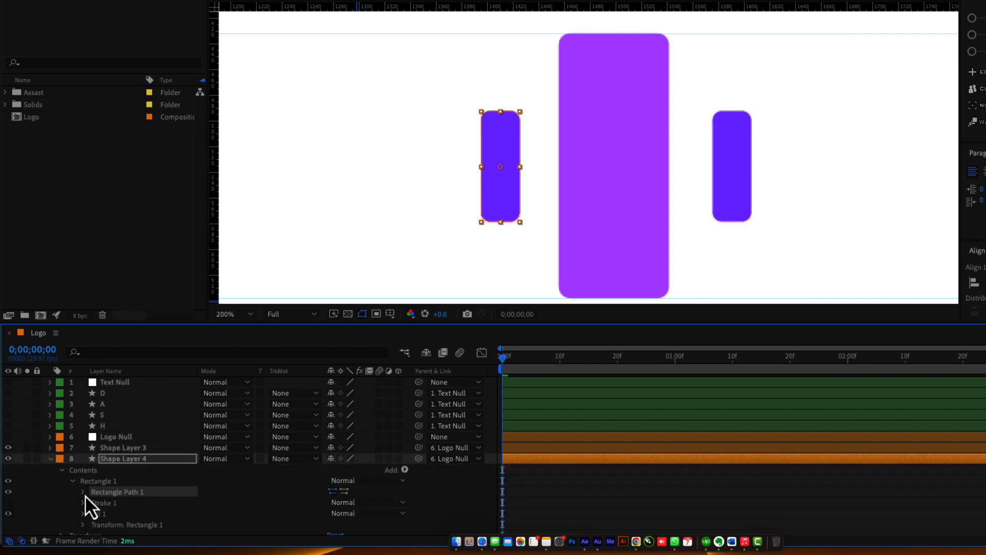
right_click(116, 494)
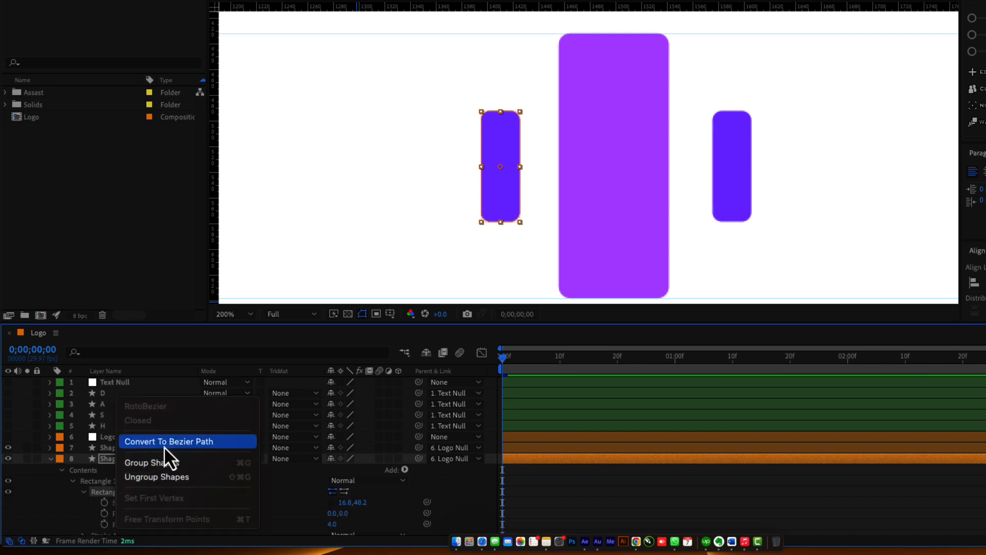
left_click(218, 442)
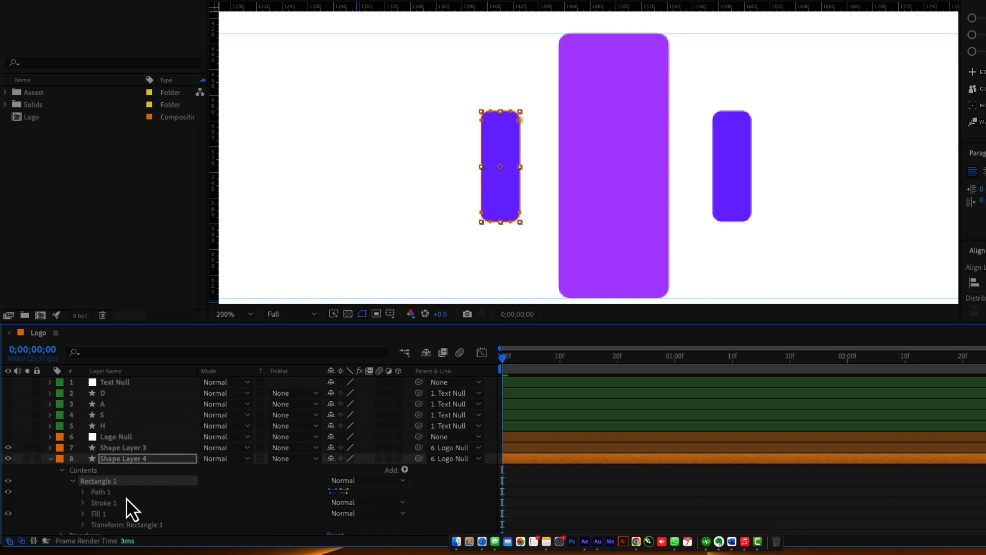
left_click(83, 492)
left_click(116, 503)
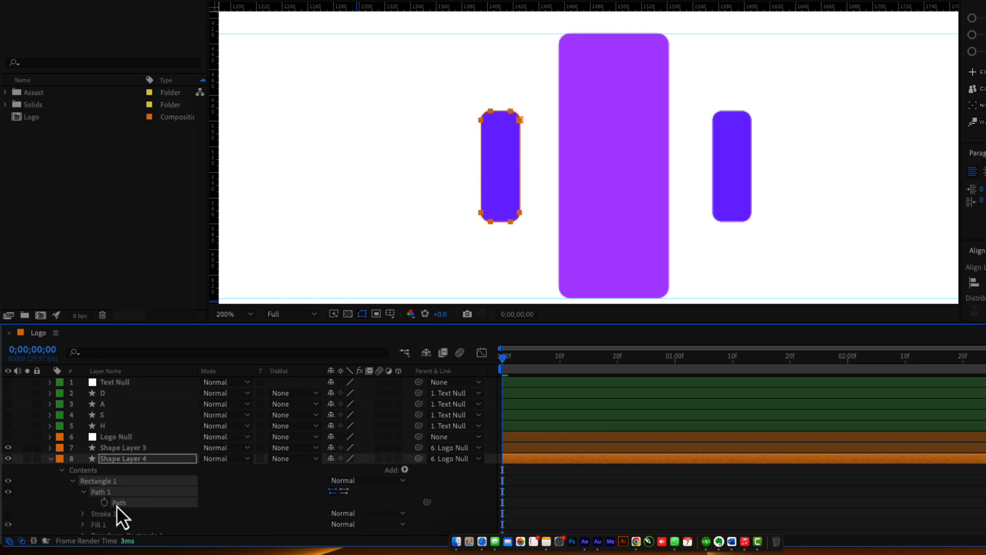
Move the bar's top and bottom points to match the middle bar's height, then fit the comp view.
left_click_drag(465, 99, 524, 51)
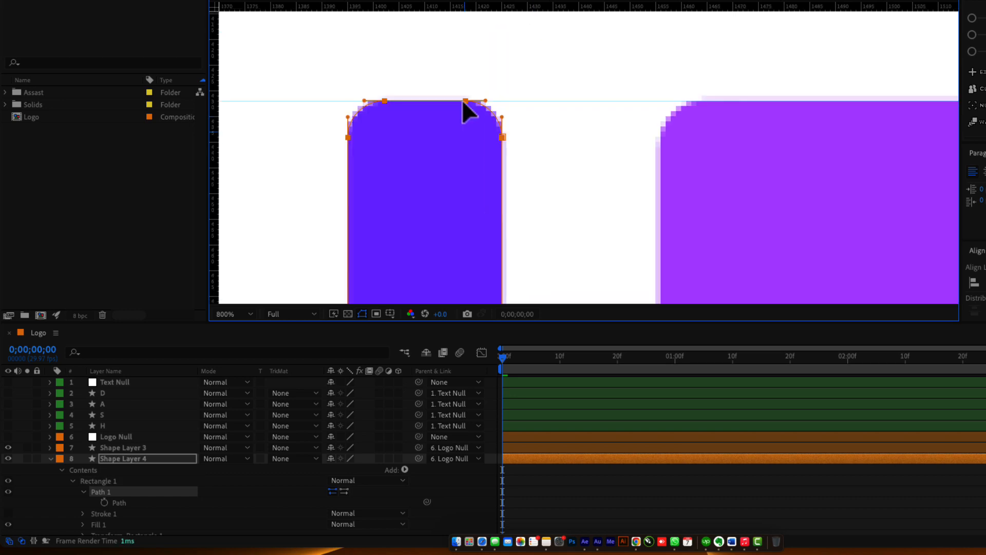
scroll(477, 83, "down", 2)
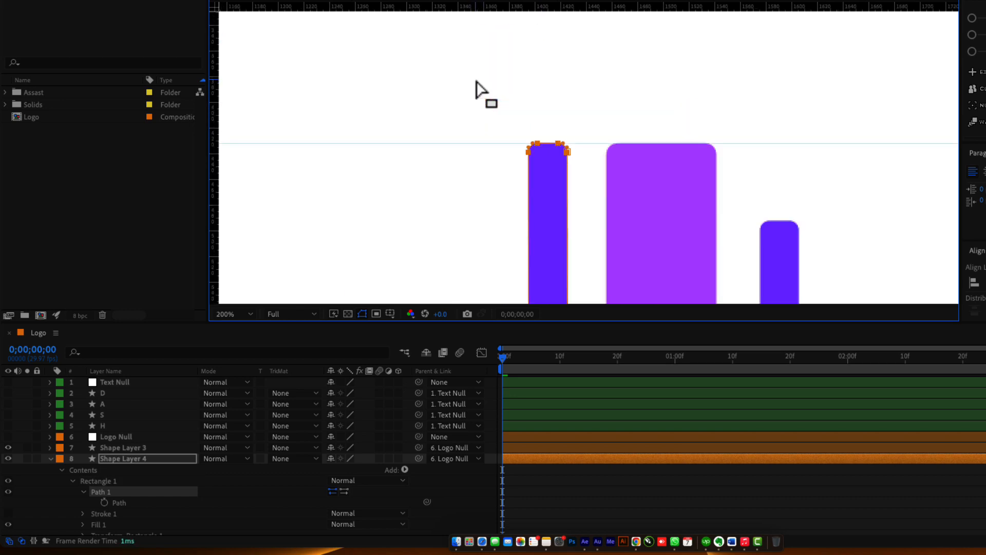
left_click_drag(539, 224, 478, 82)
left_click_drag(476, 191, 525, 275)
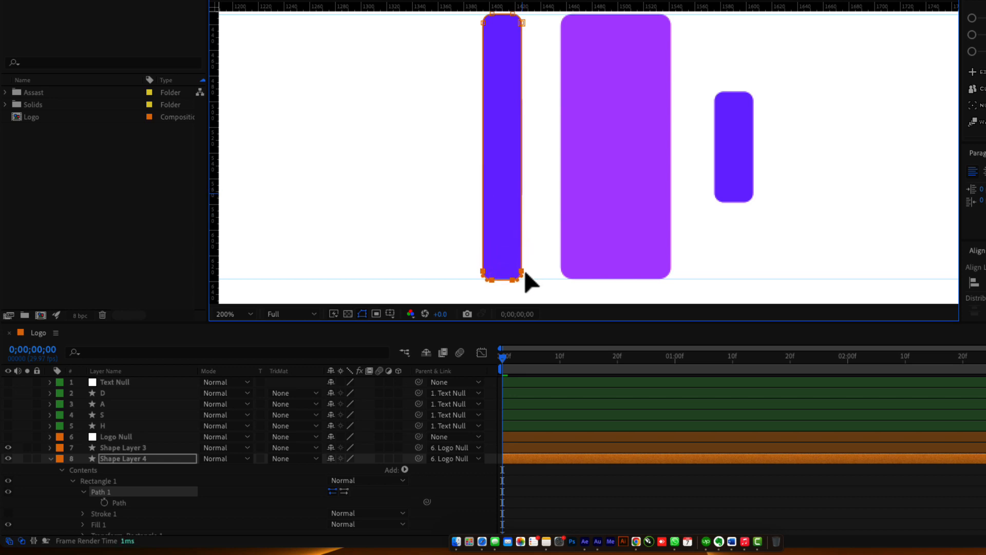
scroll(508, 284, "up", 1)
left_click_drag(454, 257, 546, 199)
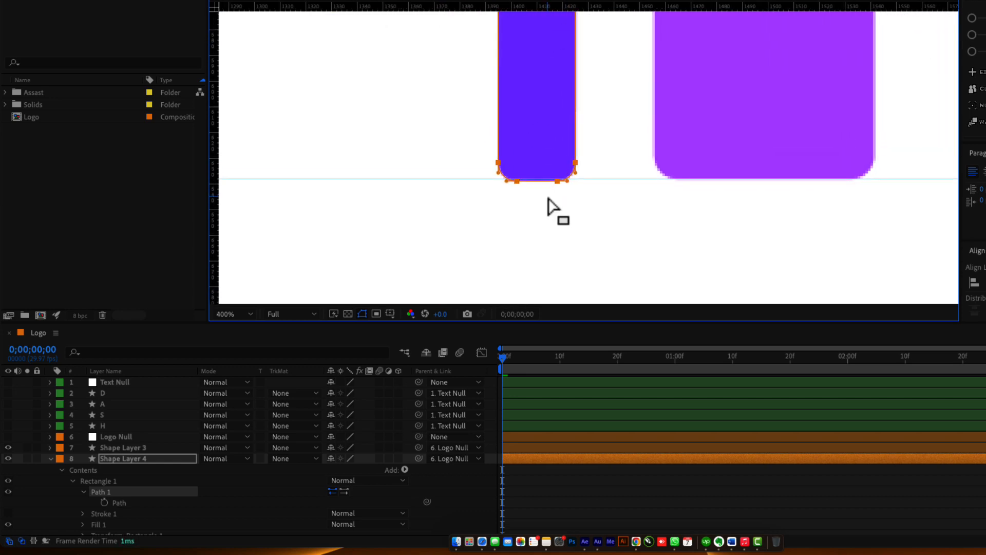
scroll(548, 199, "up", 1)
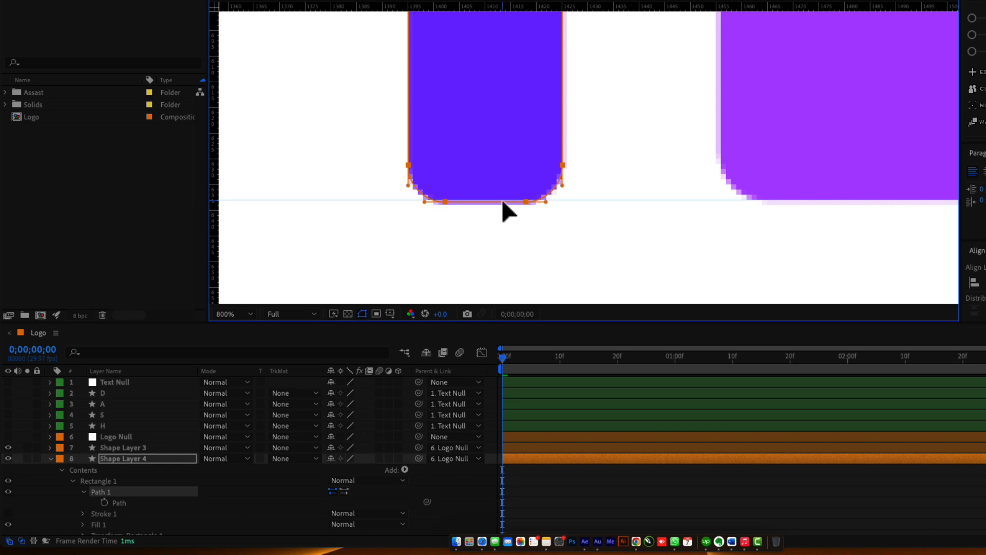
scroll(500, 249, "down", 3)
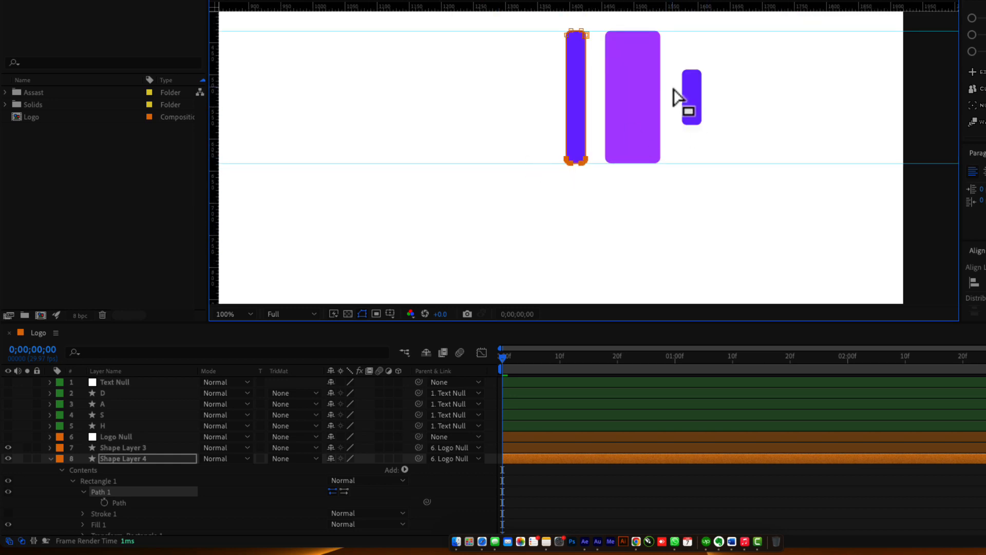
key("v")
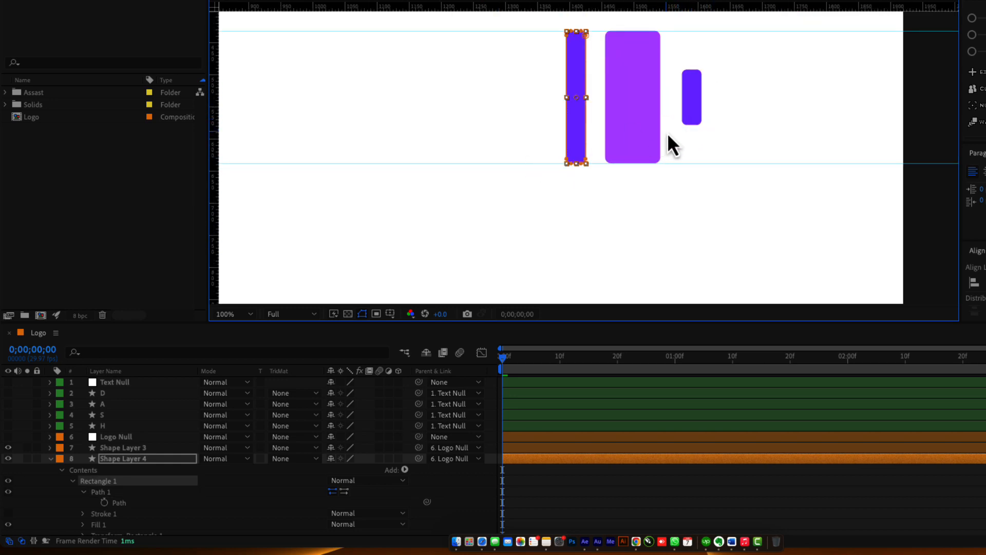
key("shift+slash")
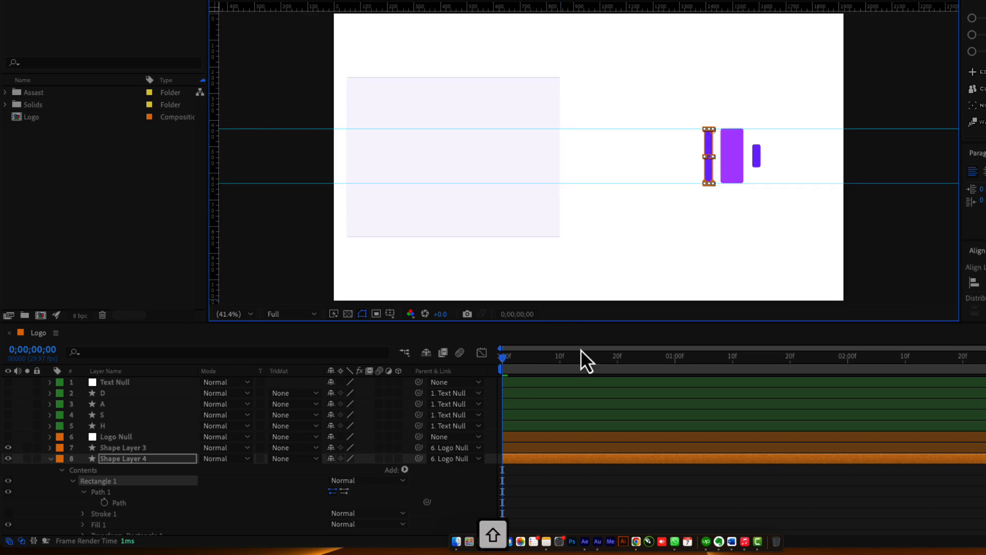
Enable the Path stopwatch on Shape Layer 4 and add a full-height Path keyframe at frame 10.
left_click_drag(509, 359, 529, 363)
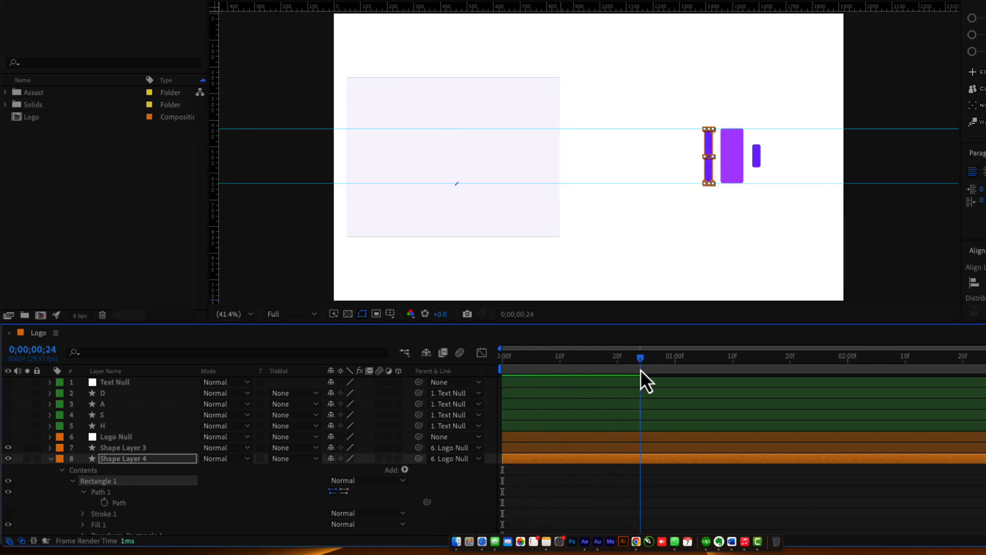
left_click_drag(641, 370, 680, 374)
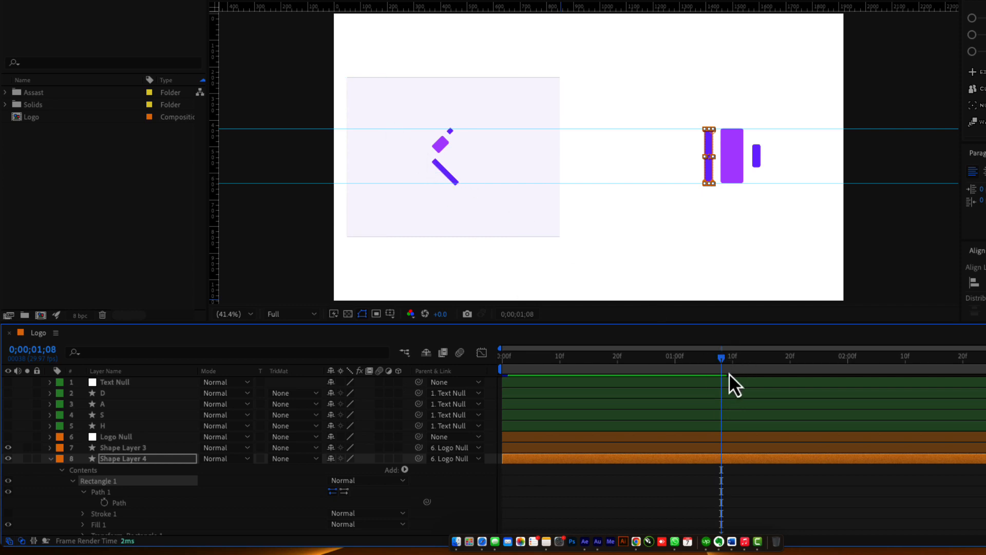
left_click_drag(729, 374, 514, 368)
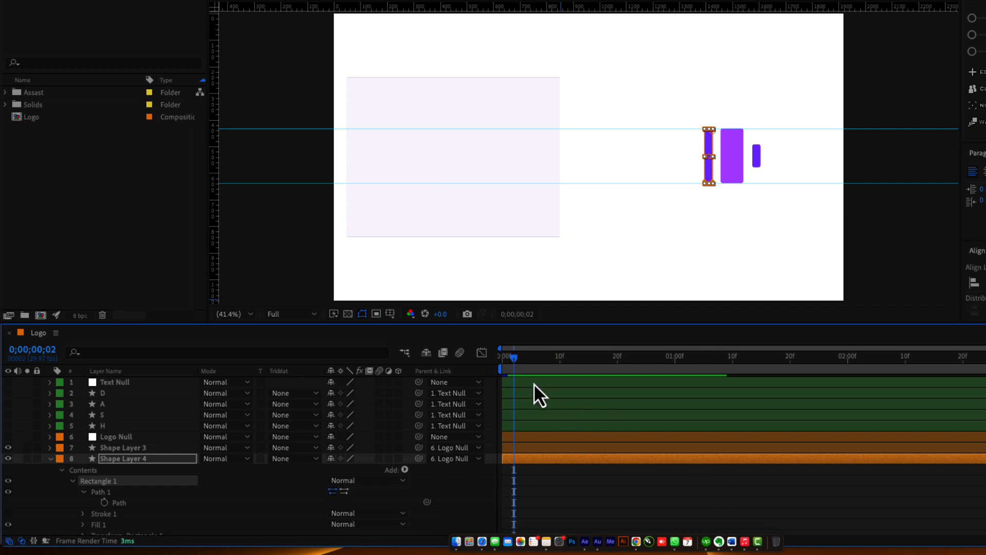
left_click(103, 503)
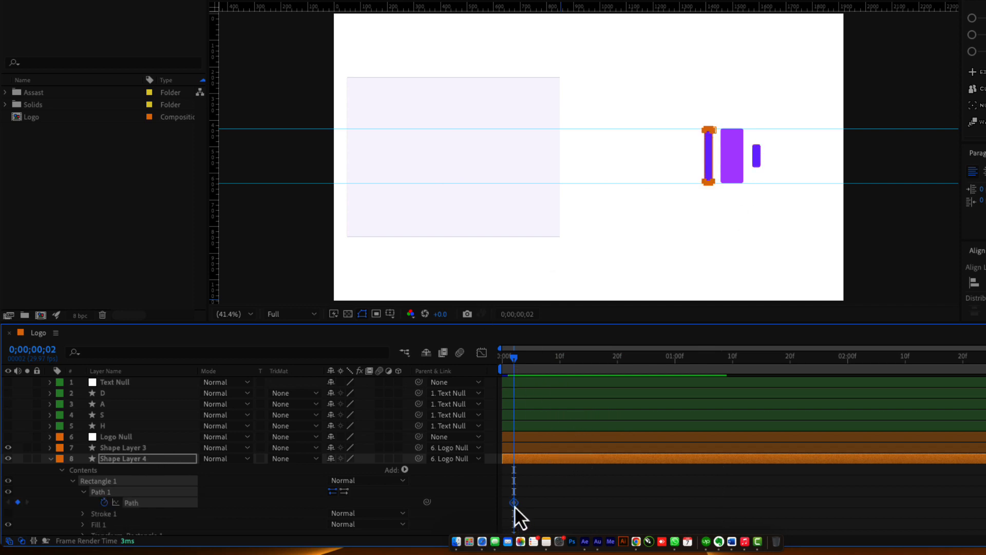
left_click_drag(520, 366, 495, 366)
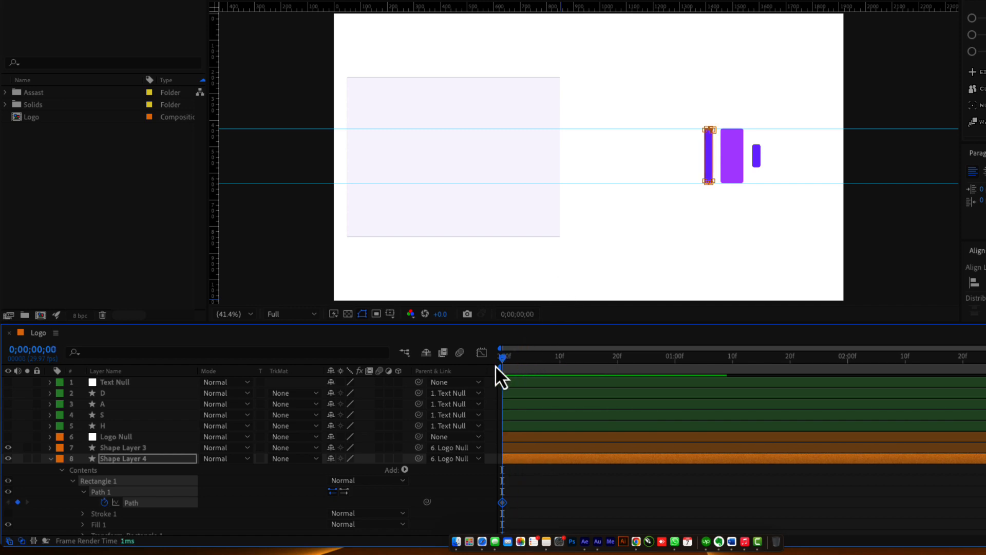
key("shift+Page_Down")
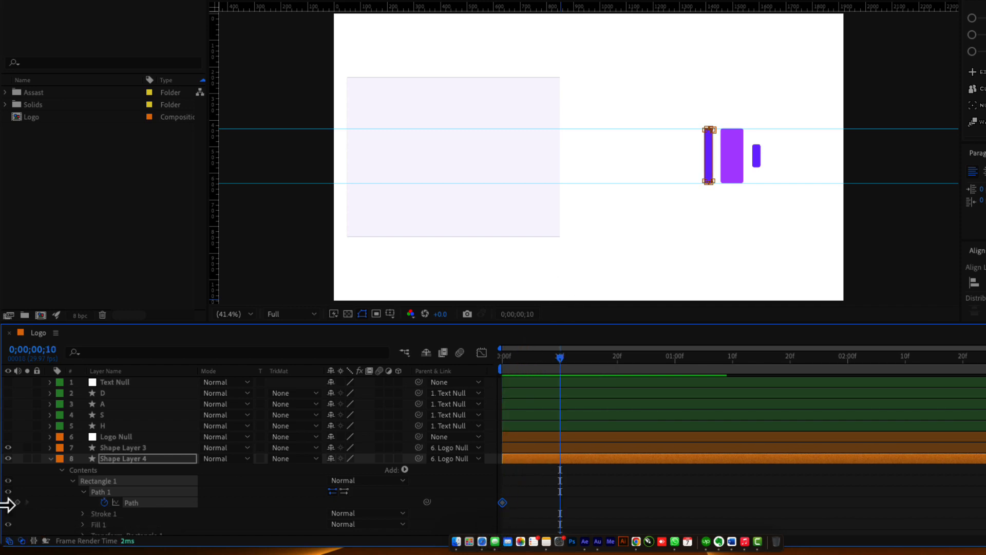
left_click(18, 502)
At frame 0, flatten the bar's path into a thin line at its base with Free Transform.
left_click_drag(514, 361, 484, 374)
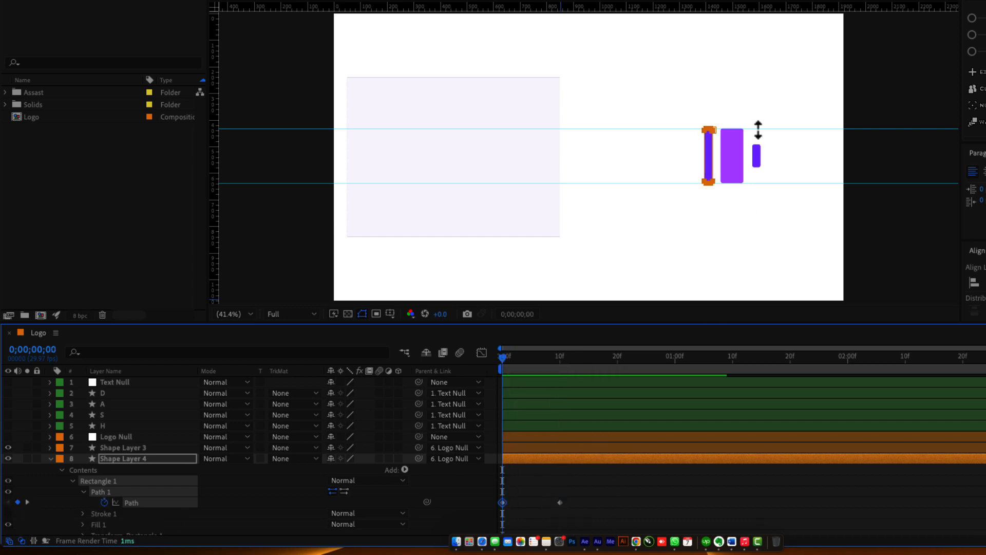
scroll(731, 137, "up", 1)
scroll(729, 132, "down", 2)
scroll(678, 162, "up", 2)
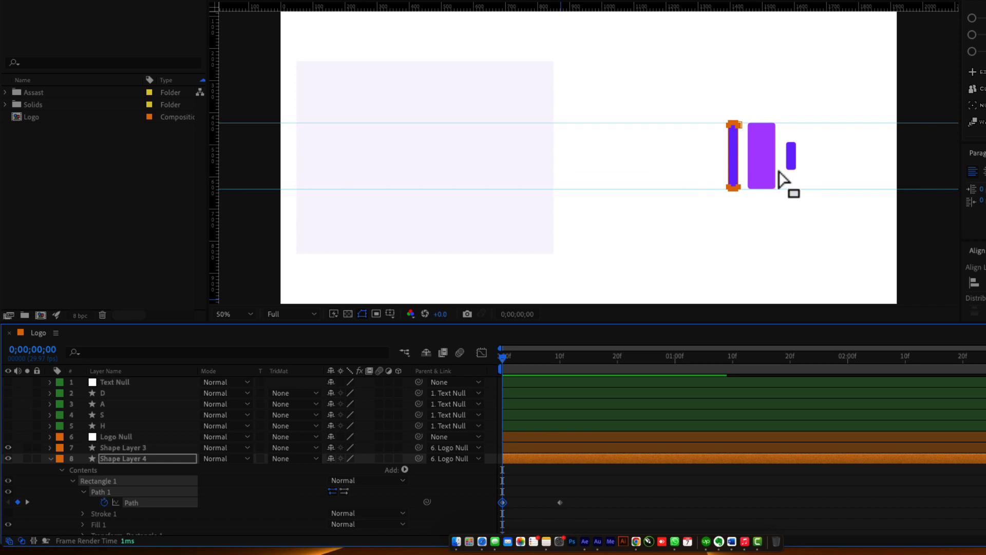
left_click_drag(779, 171, 609, 174)
scroll(562, 158, "up", 2)
left_click_drag(464, 50, 529, 122)
scroll(541, 161, "up", 3)
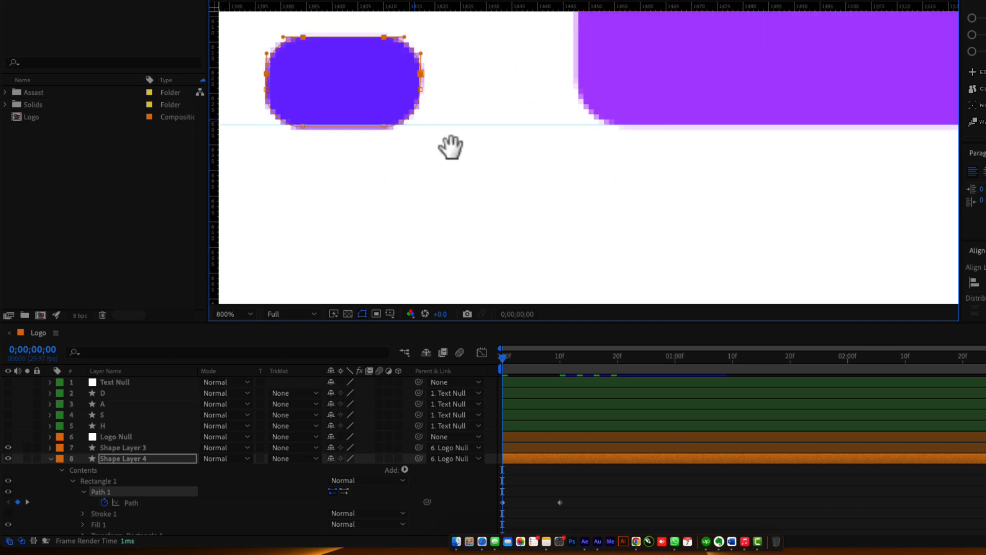
left_click_drag(451, 148, 590, 216)
scroll(595, 213, "up", 1)
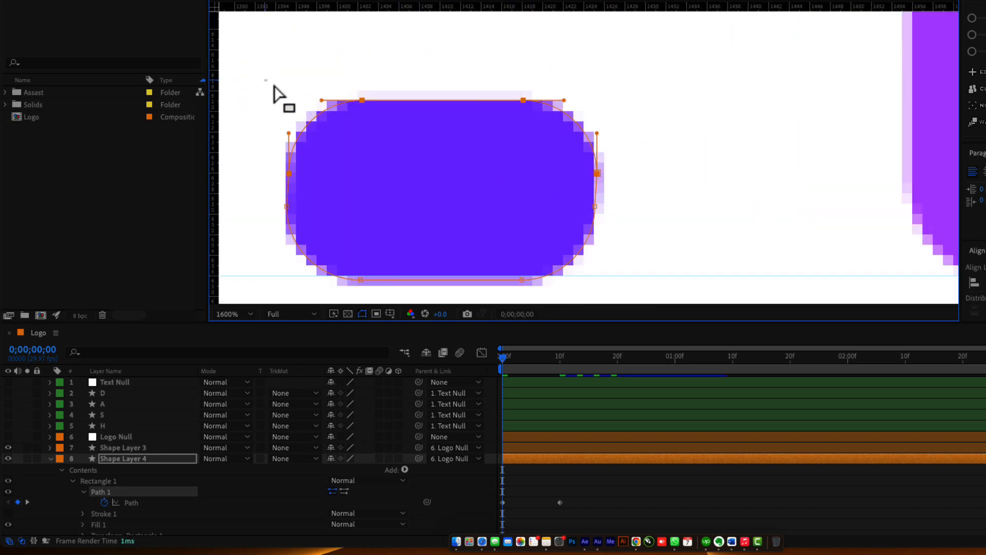
left_click_drag(264, 82, 632, 234)
left_click_drag(595, 207, 595, 240)
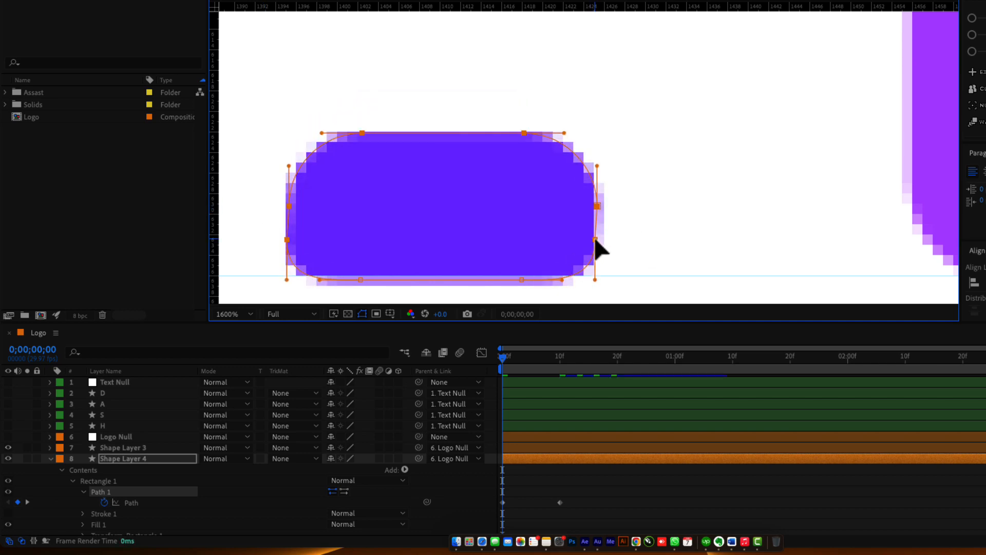
double_click(595, 240)
left_click_drag(442, 134, 437, 276)
key("Return")
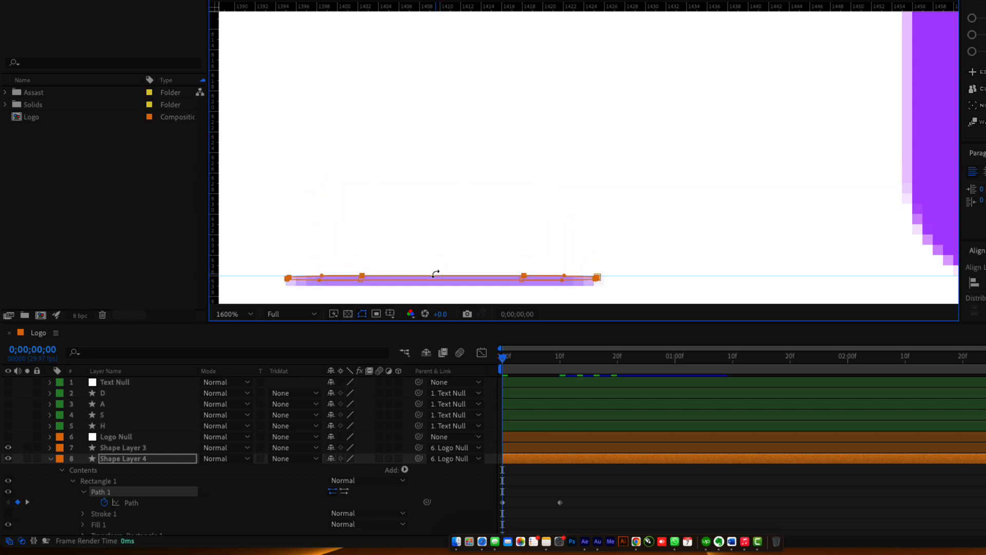
Check the full-height bar at frame 11 and preview the growing animation.
left_click(458, 488)
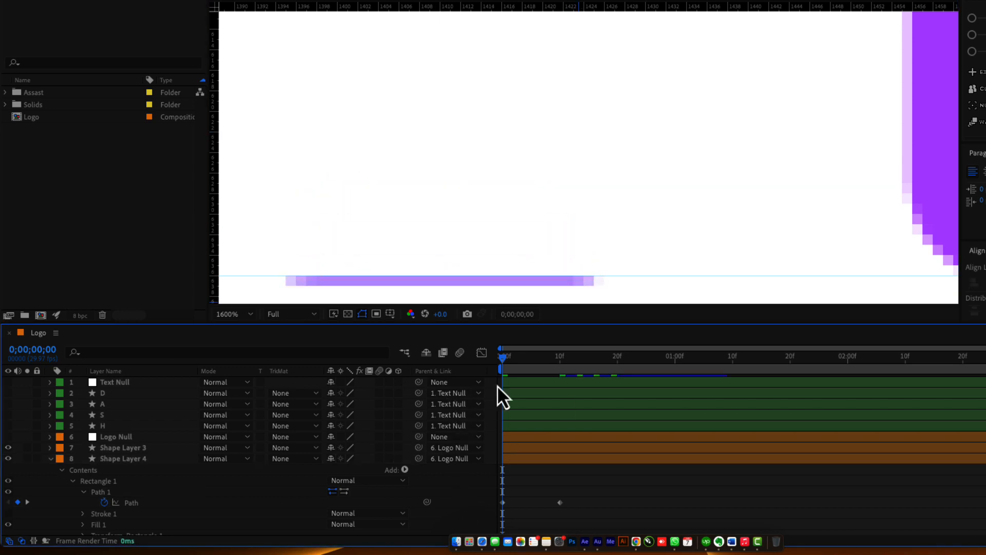
left_click_drag(507, 363, 566, 366)
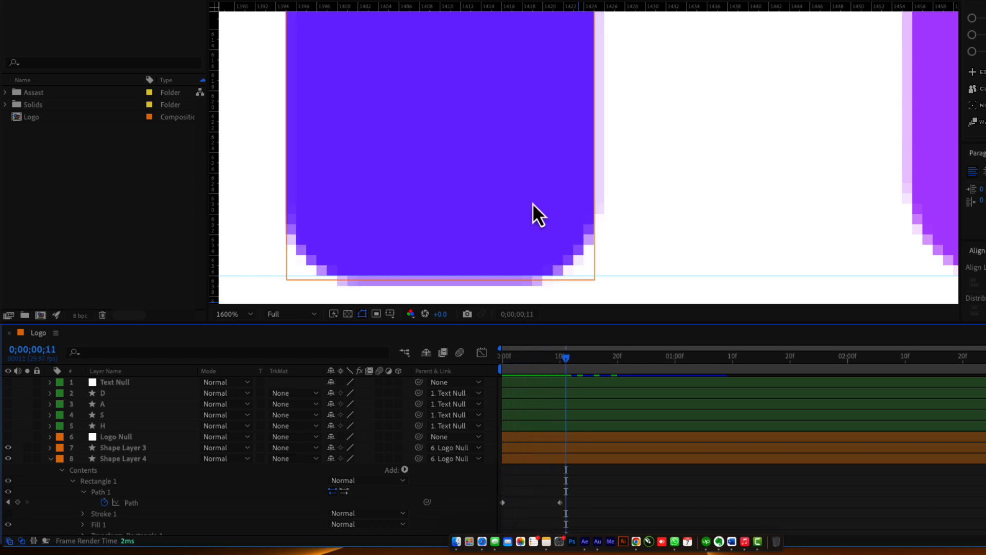
key("comma")
key("comma")
key("shift+slash")
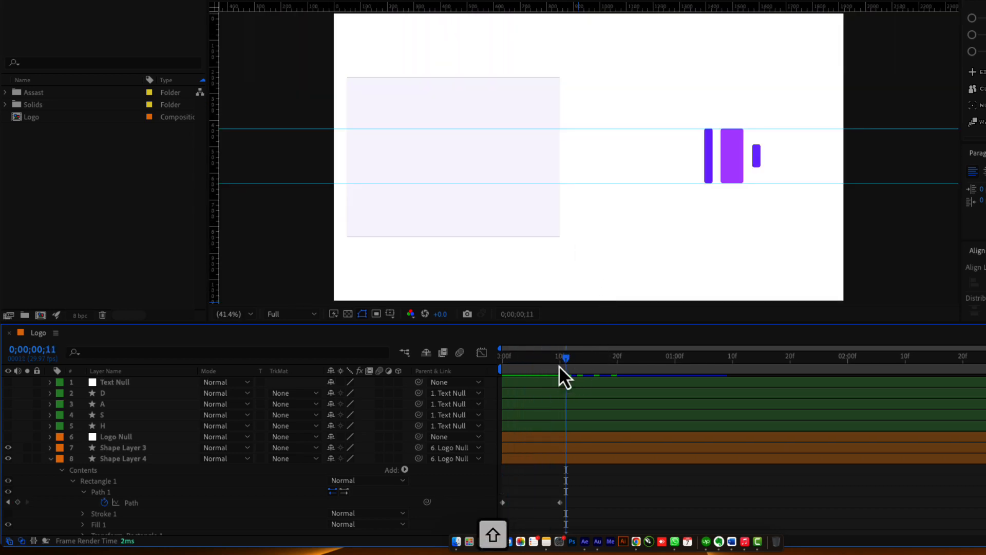
key("space")
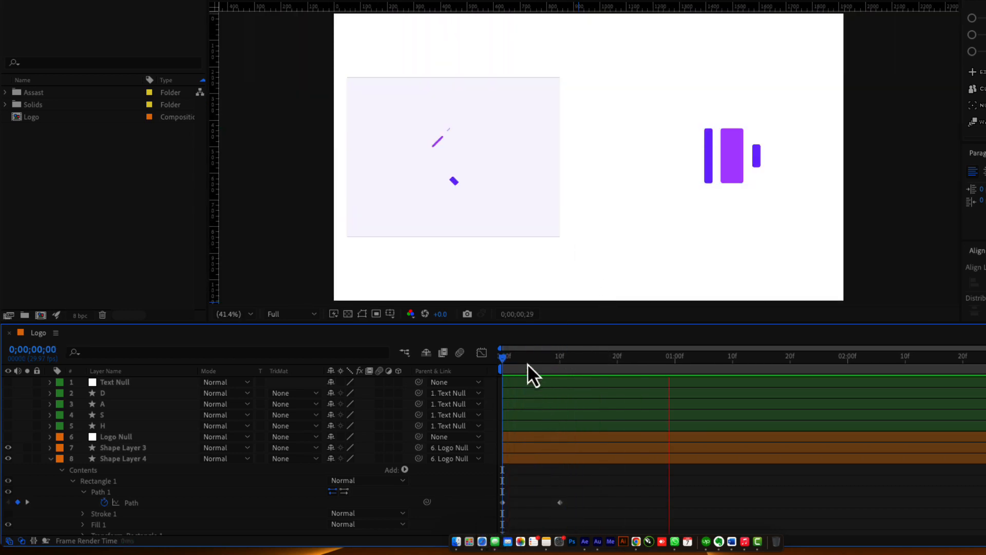
Solo Shape Layer 4, preview an 18-frame work area, then reset it and move to frame 20.
left_click(27, 458)
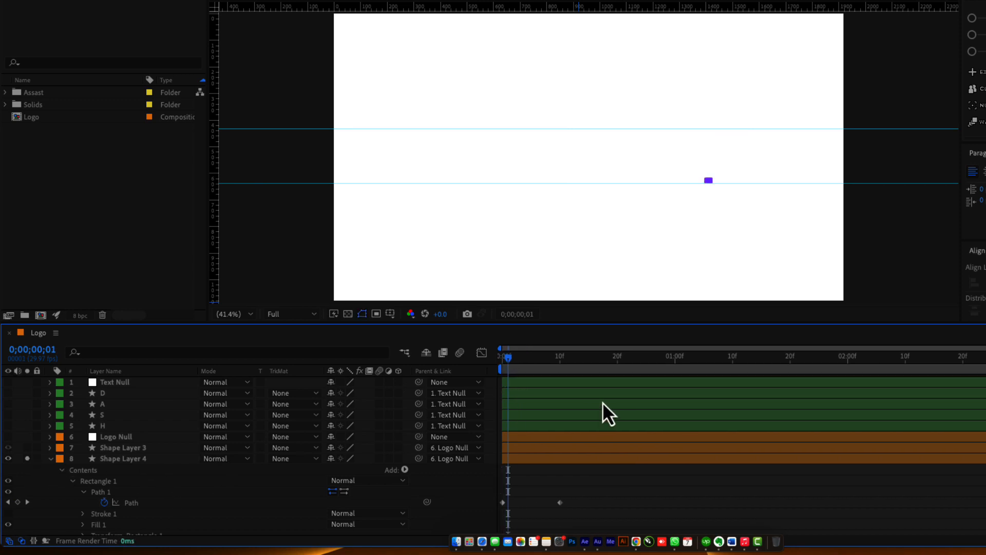
left_click(606, 360)
key("n")
key("space")
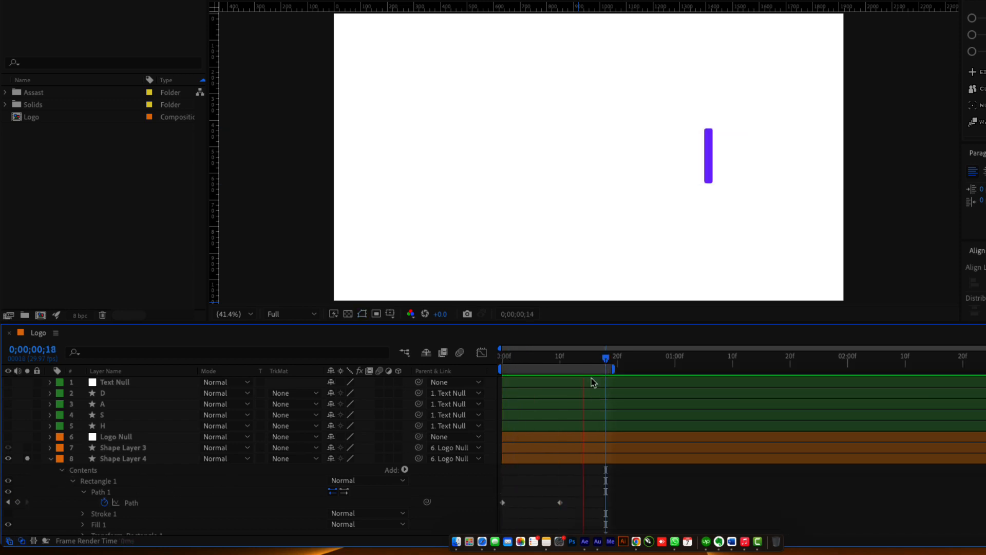
left_click_drag(514, 362, 571, 381)
double_click(610, 371)
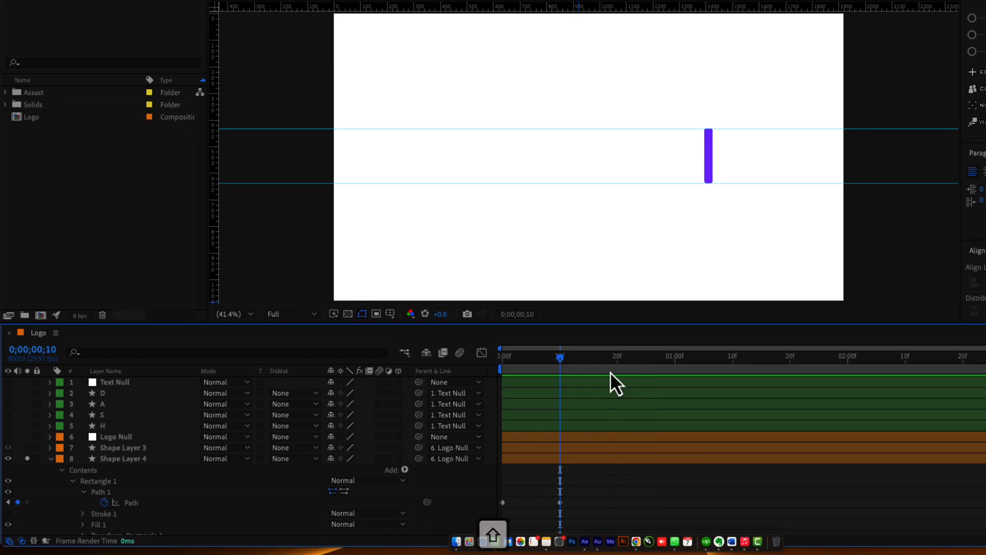
key("shift+Page_Down")
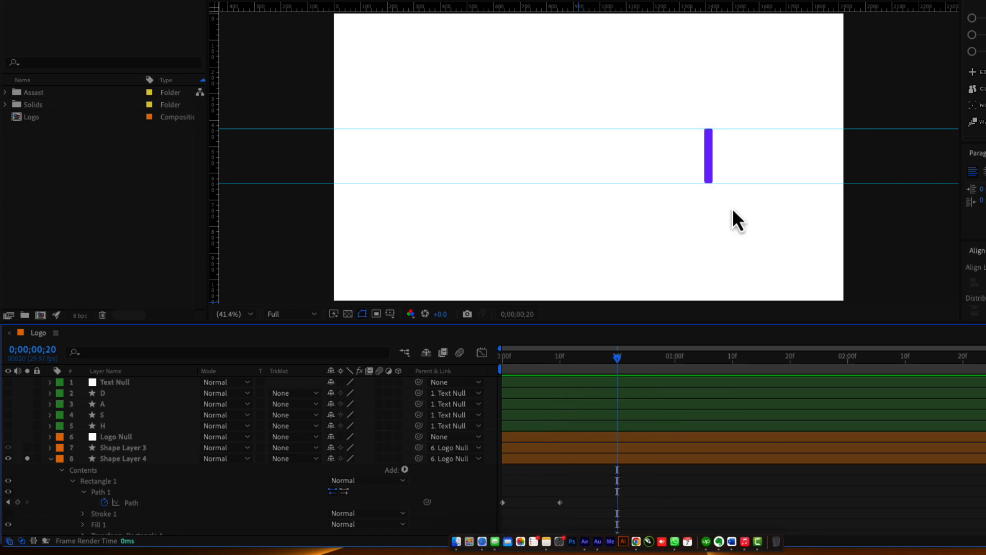
left_click(711, 166)
At frame 20, raise the bar's bottom points up toward its top.
key("period")
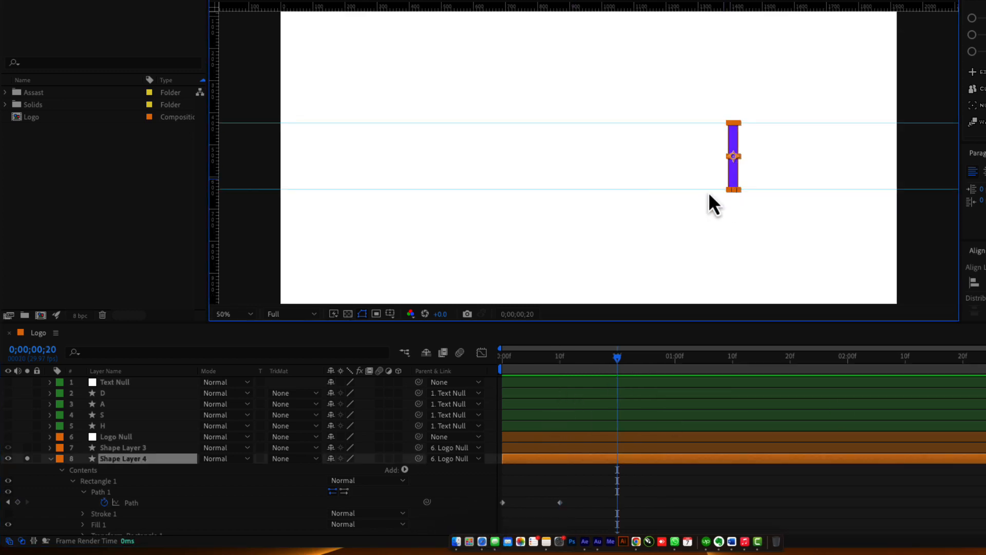
left_click(134, 503)
left_click_drag(793, 242, 511, 226)
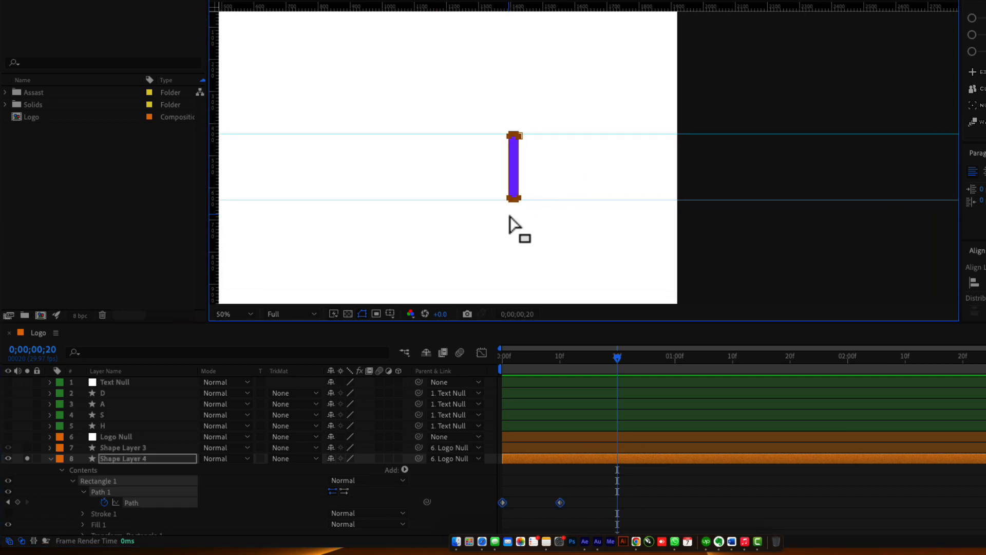
key("period")
key("period")
left_click_drag(326, 213, 485, 142)
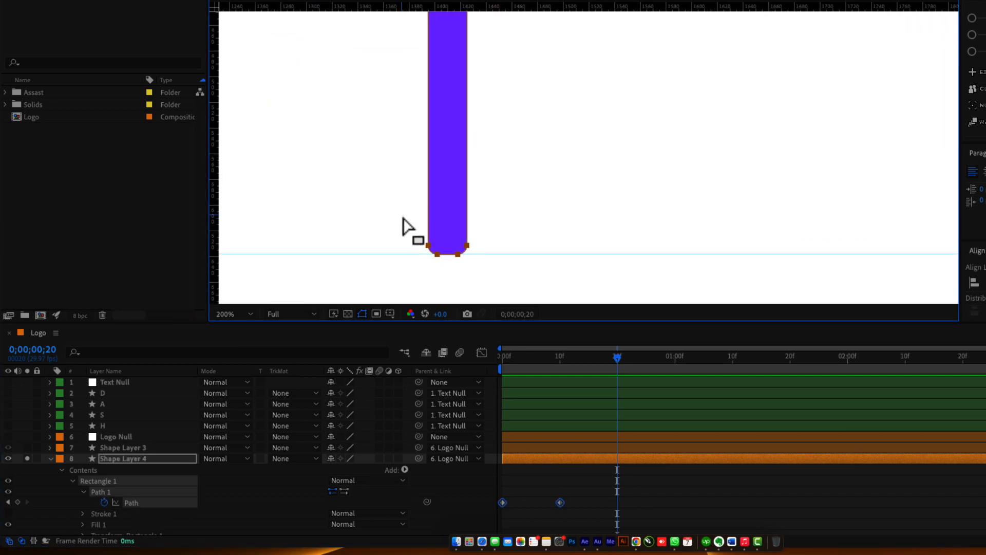
left_click_drag(406, 226, 533, 286)
key("comma")
left_click_drag(530, 207, 514, 263)
key("period")
double_click(495, 211)
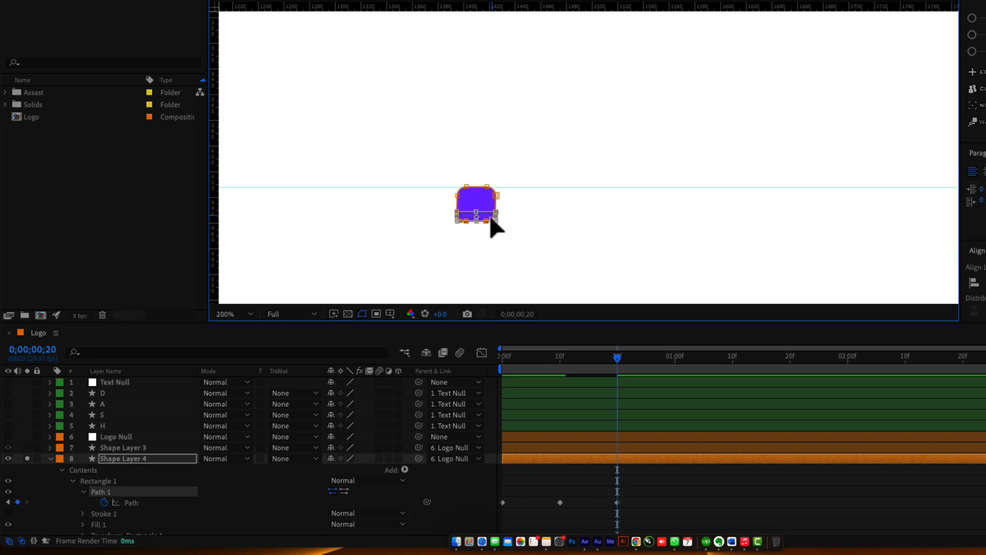
key("Escape")
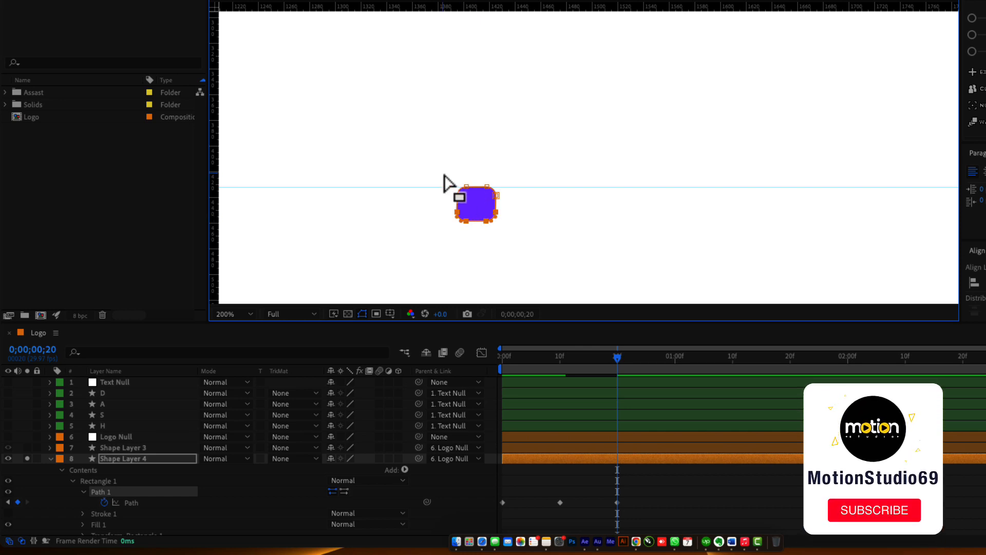
Squash the remaining small square into a thin line, then return to frame 5 and fit the view.
left_click_drag(427, 169, 479, 188)
double_click(487, 221)
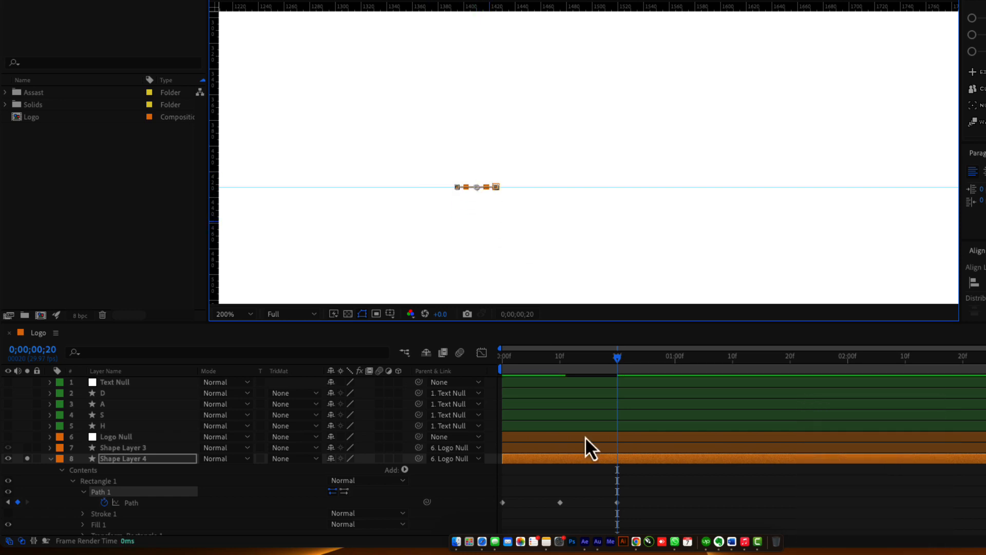
left_click(571, 496)
left_click_drag(507, 358, 587, 368)
key("shift+slash")
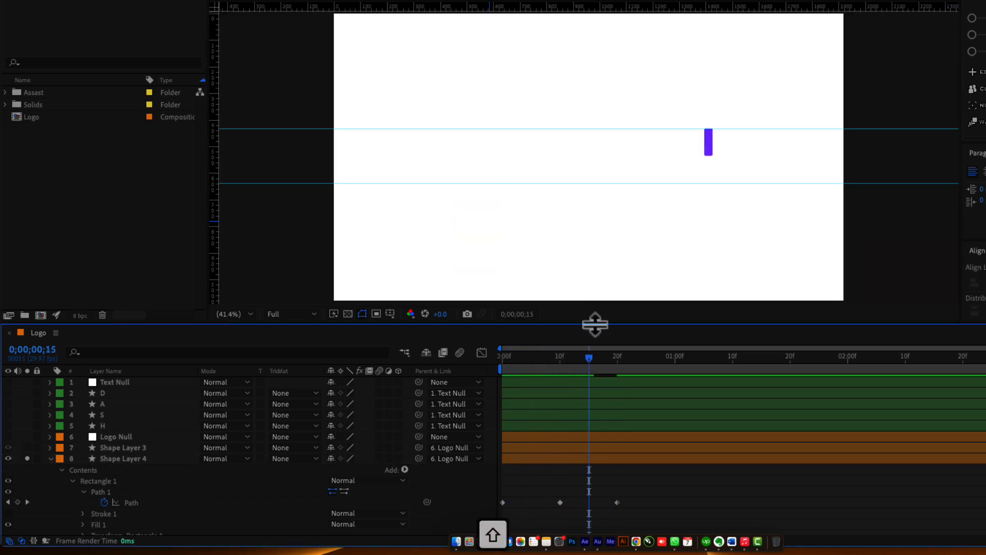
Preview Shape Layer 4's bar animation over a 29-frame work area.
left_click_drag(648, 362, 667, 368)
key("n")
left_click_drag(509, 361, 488, 364)
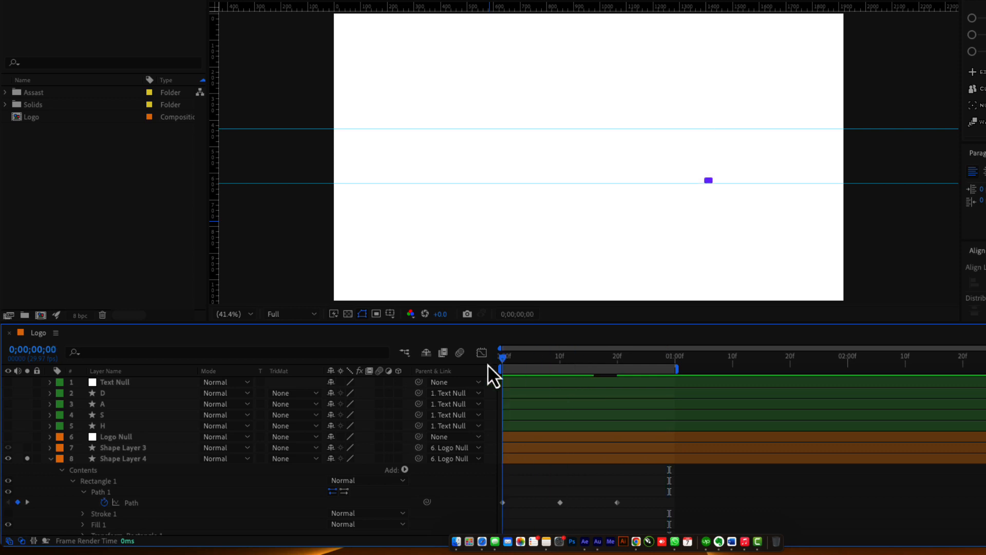
key("space")
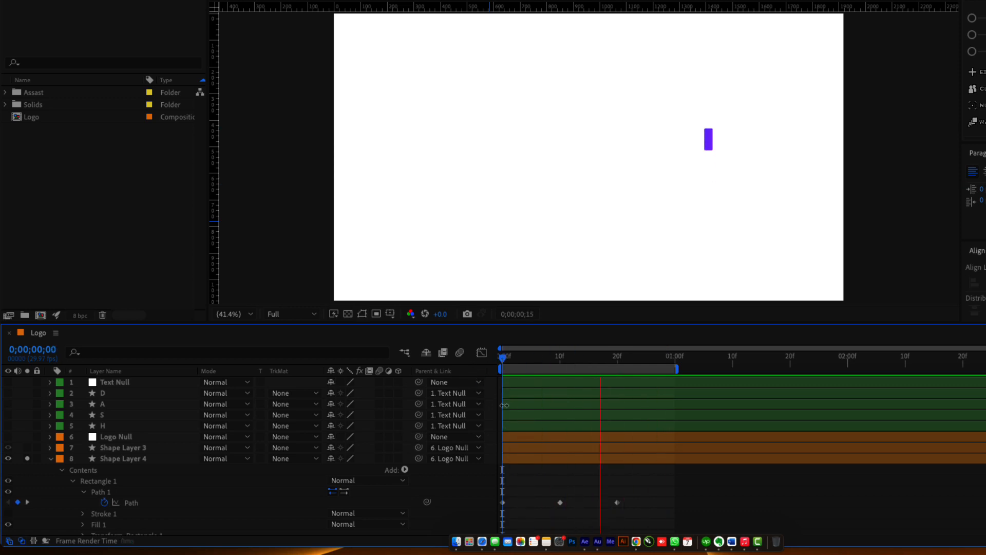
left_click(522, 359)
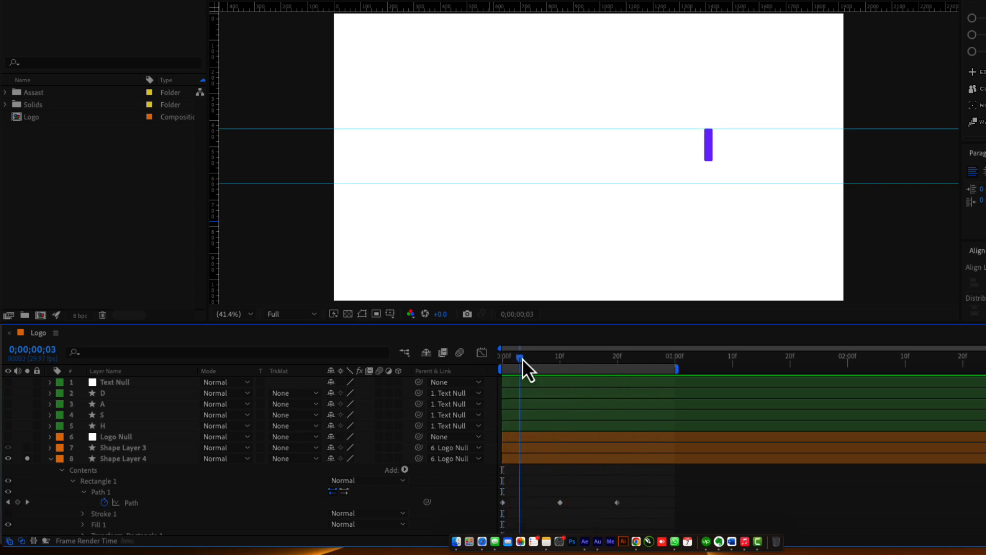
left_click_drag(523, 359, 625, 420)
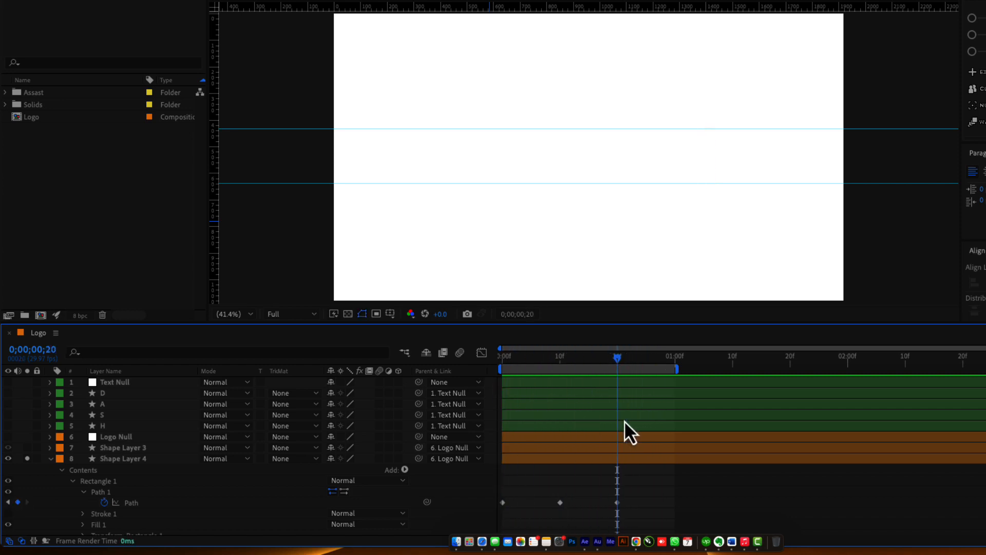
Unsolo and collapse Shape Layer 4, select Shape Layer 1, and scrub through the full logo animation.
left_click(27, 458)
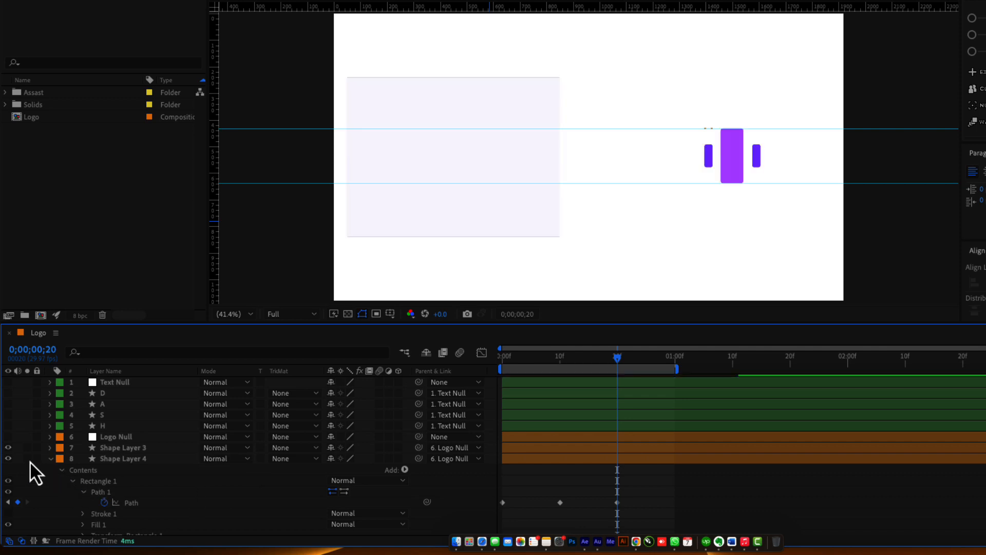
left_click(51, 462)
left_click(138, 481)
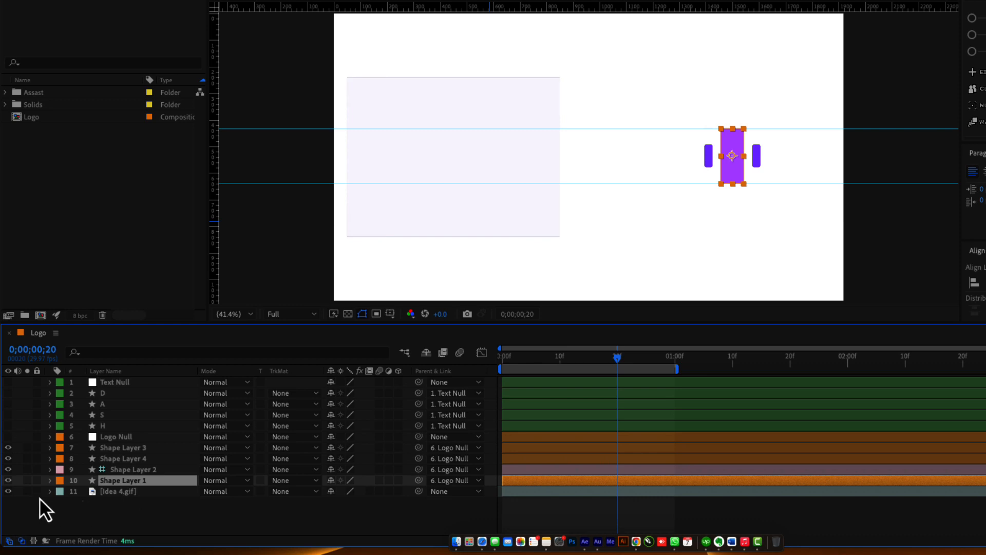
left_click_drag(622, 358, 952, 401)
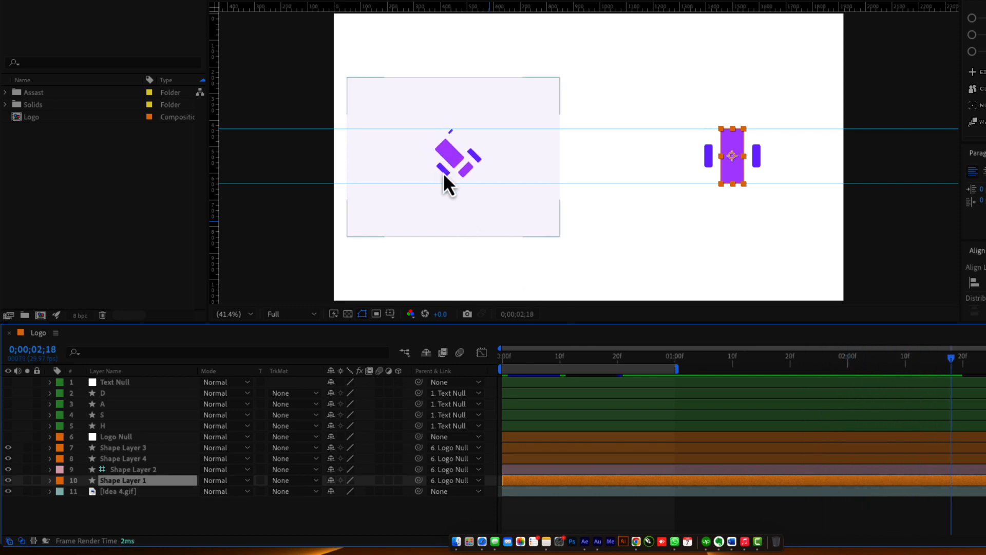
left_click_drag(902, 360, 590, 396)
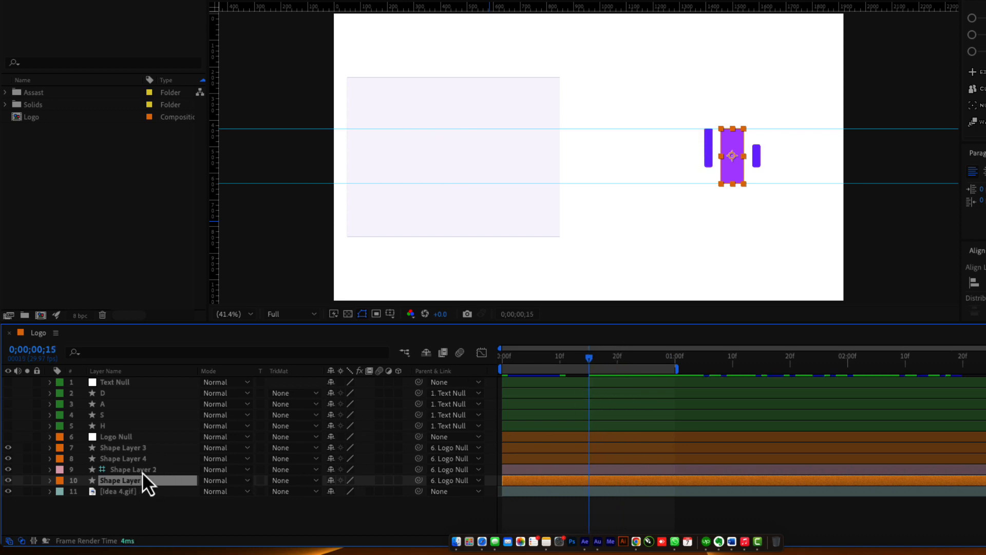
Rename Shape Layer 4's Rectangle 1 group to '1'.
left_click(134, 448)
left_click(131, 461)
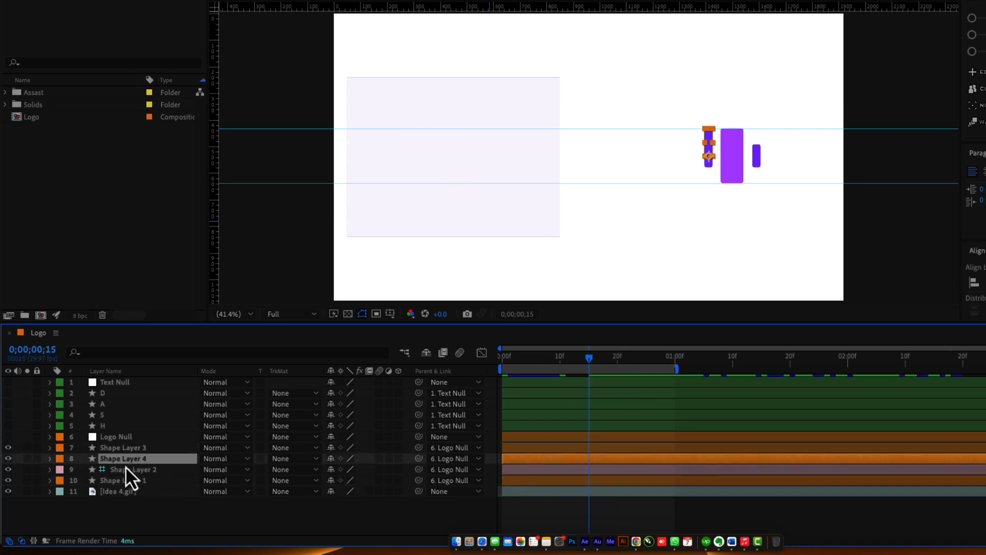
left_click(50, 459)
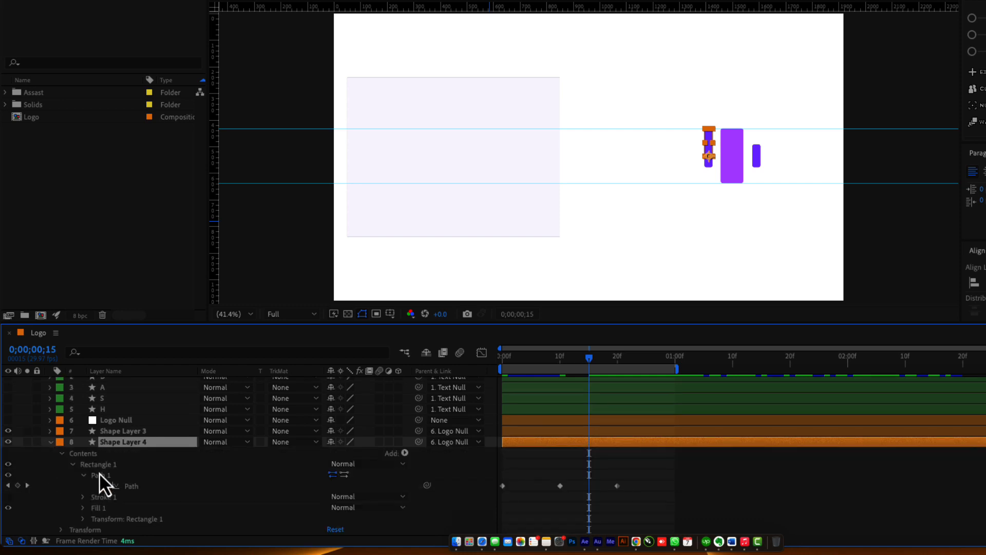
left_click(73, 465)
left_click(106, 484)
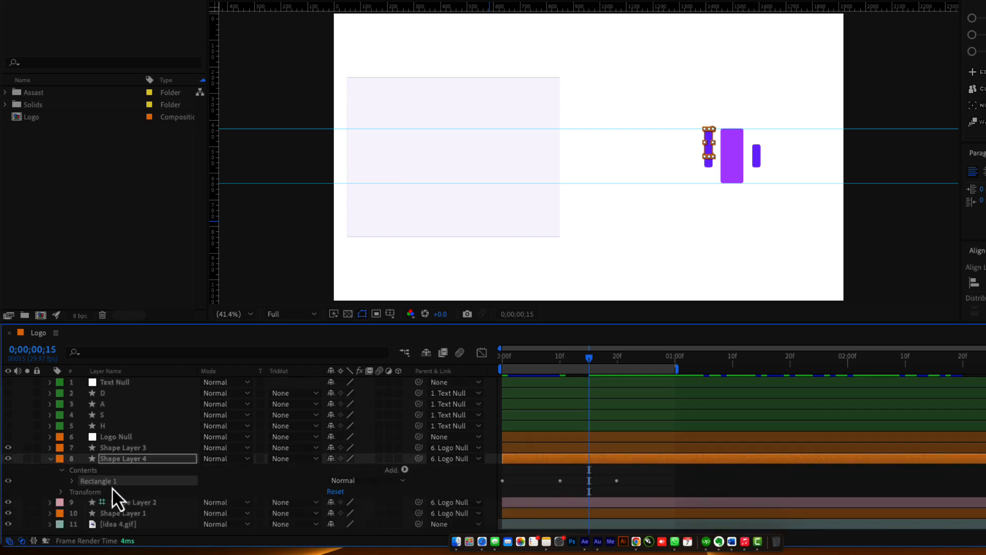
key("Return")
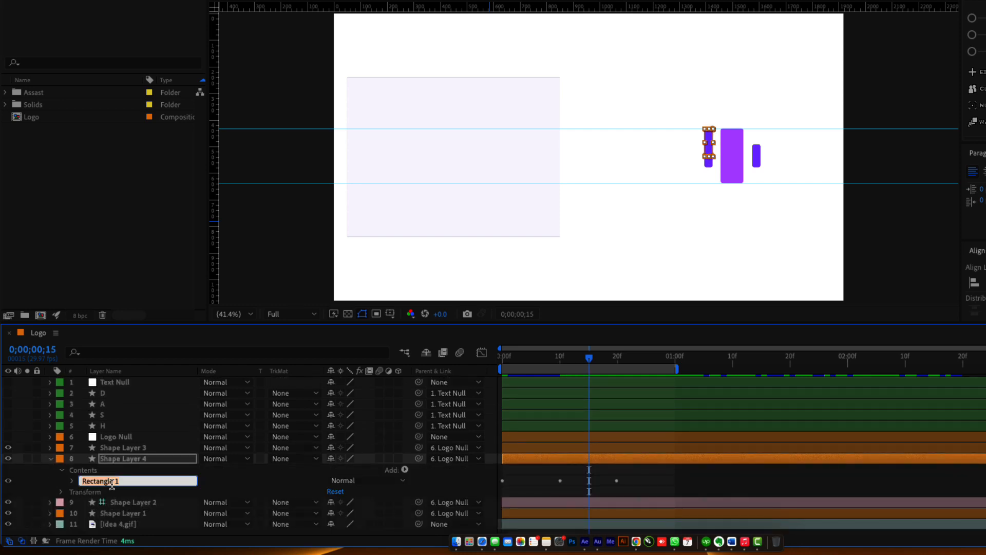
type("1")
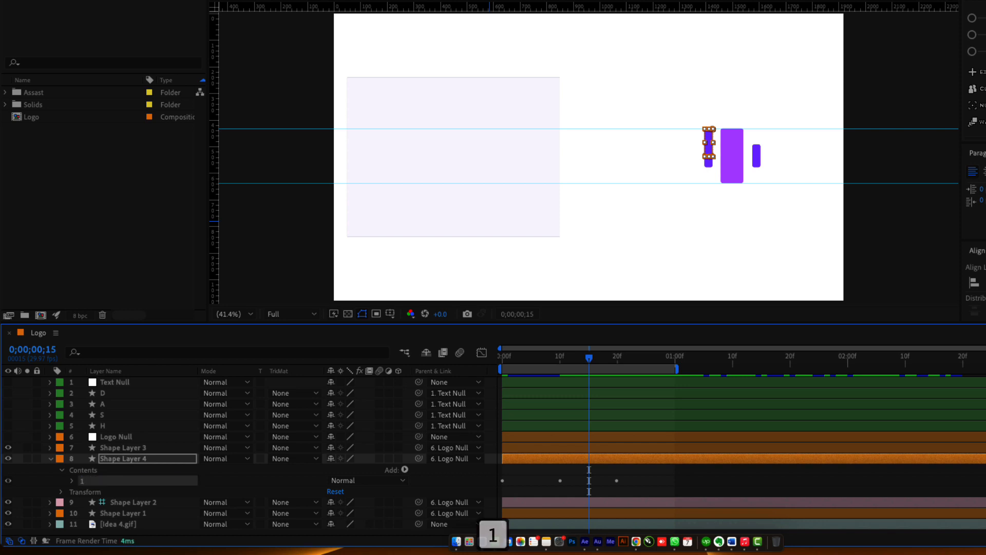
Duplicate group 1 into groups 2 and 3 and reveal only the Path keyframes with U.
key("super+d")
key("super+d")
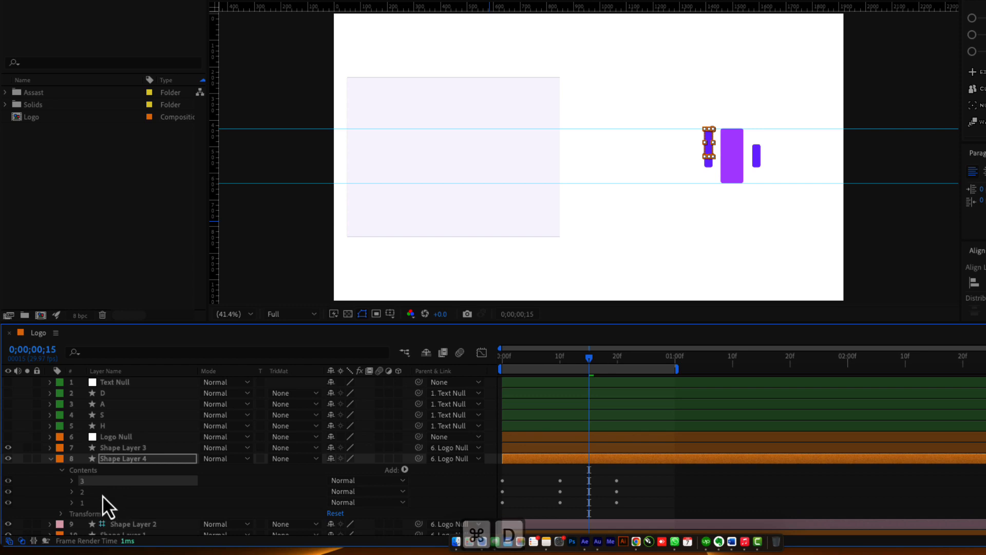
left_click(96, 490)
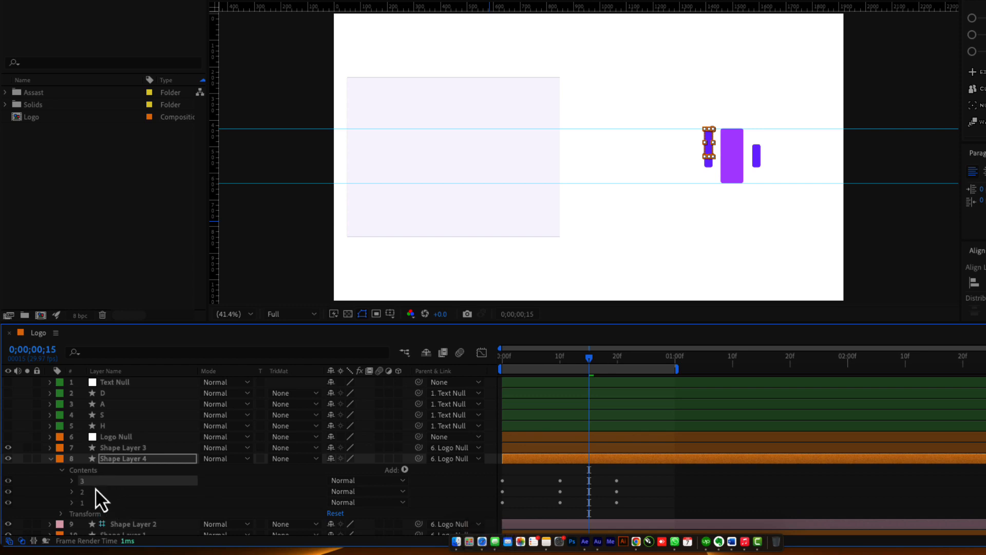
left_click(132, 461)
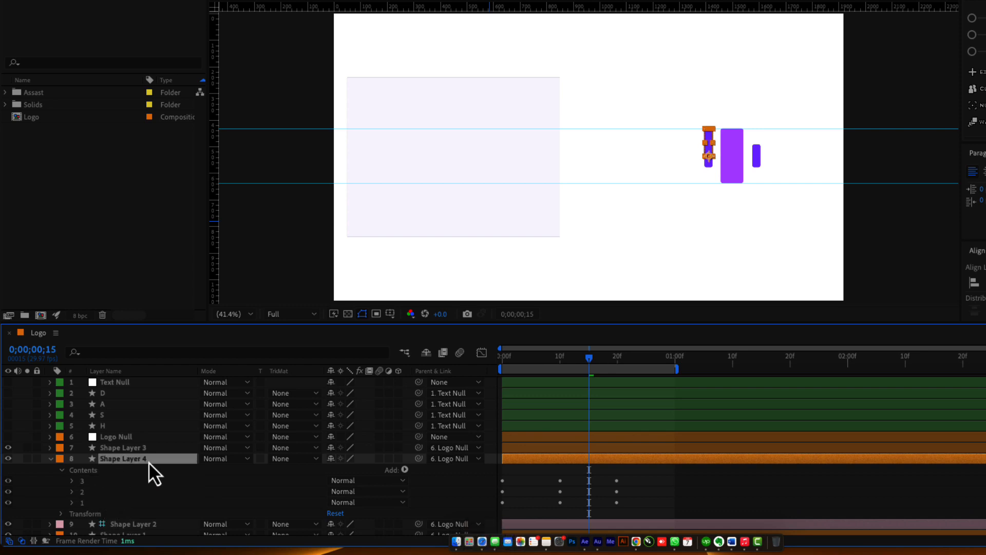
key("u")
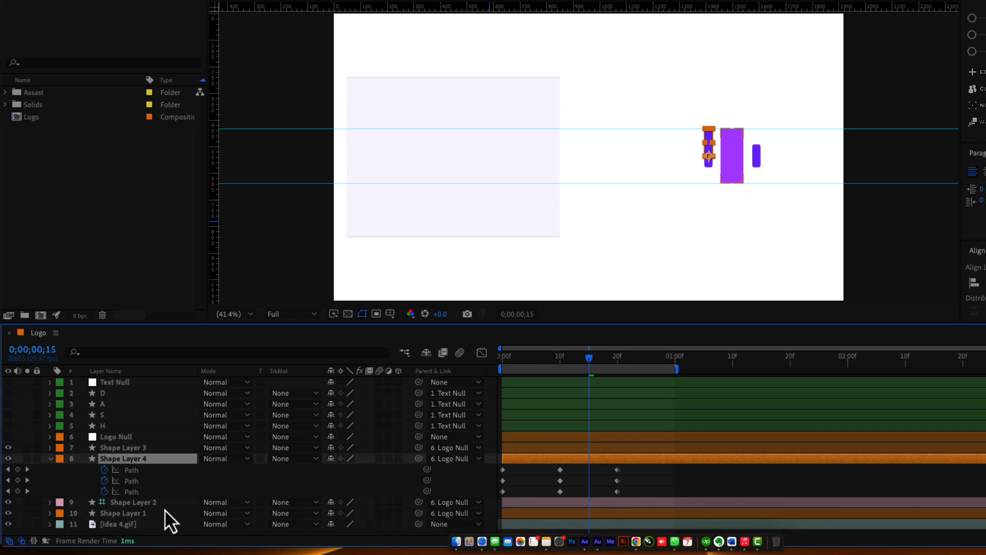
Shift the later groups' Path keyframes 20 frames apart and scrub to check the stagger.
mouse_move(637, 470)
left_mouse_down()
mouse_move(500, 491)
mouse_move(619, 483)
left_mouse_up()
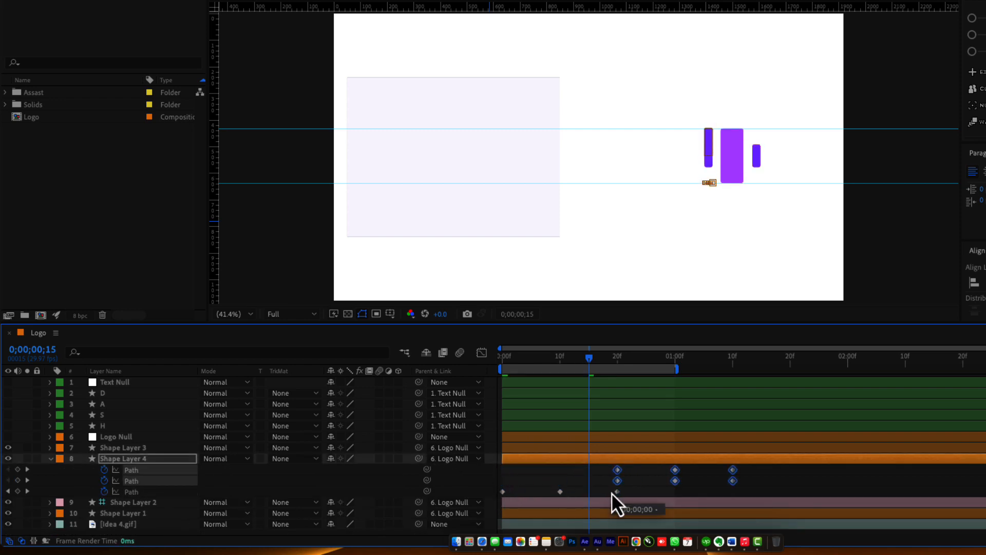
mouse_move(757, 469)
left_mouse_down()
mouse_move(698, 481)
mouse_move(619, 476)
mouse_move(736, 483)
left_mouse_up()
left_click(705, 492)
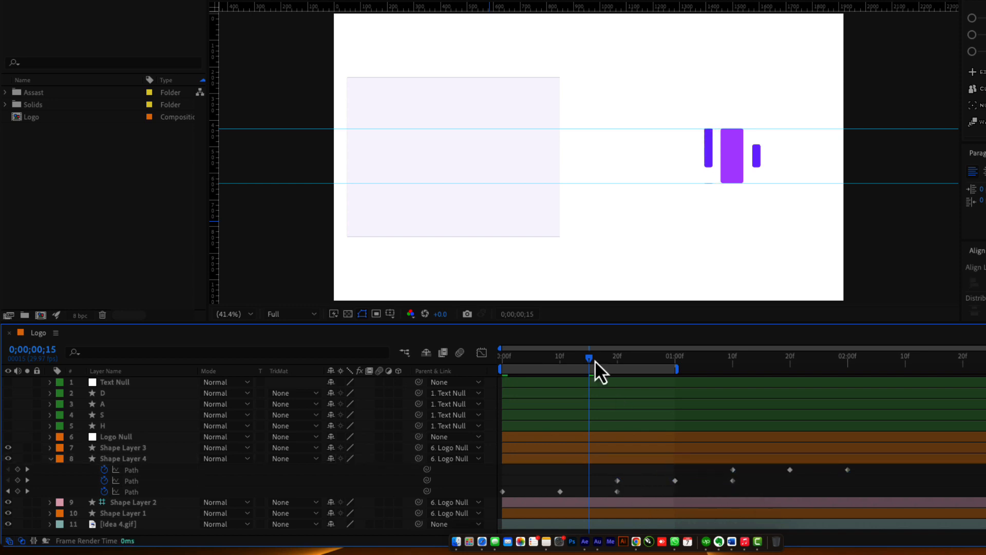
left_click_drag(596, 362, 492, 376)
Solo Shape Layer 4, extend the work area to about 2;13, and preview the repeating bar animation.
left_click(27, 458)
key("space")
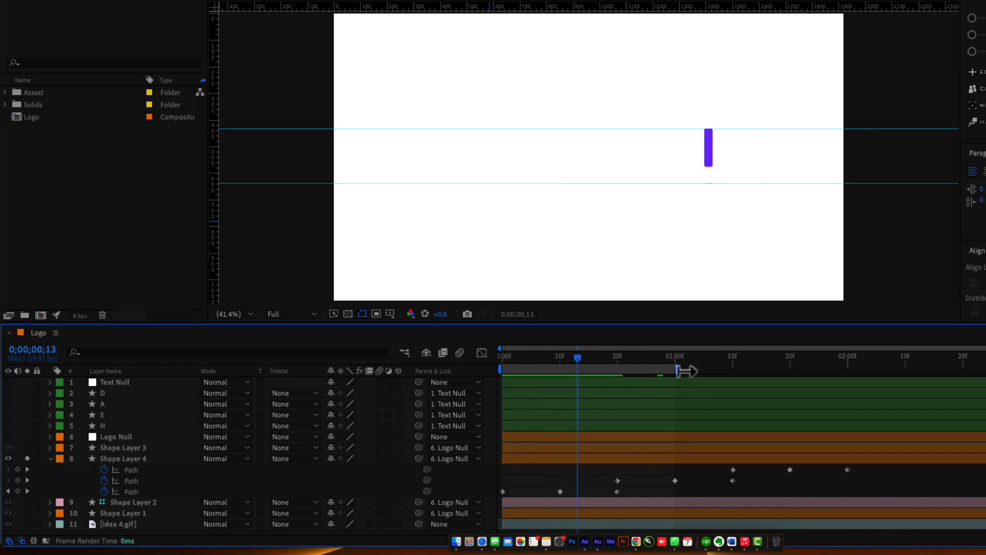
left_click_drag(686, 371, 901, 370)
left_click_drag(504, 365, 496, 393)
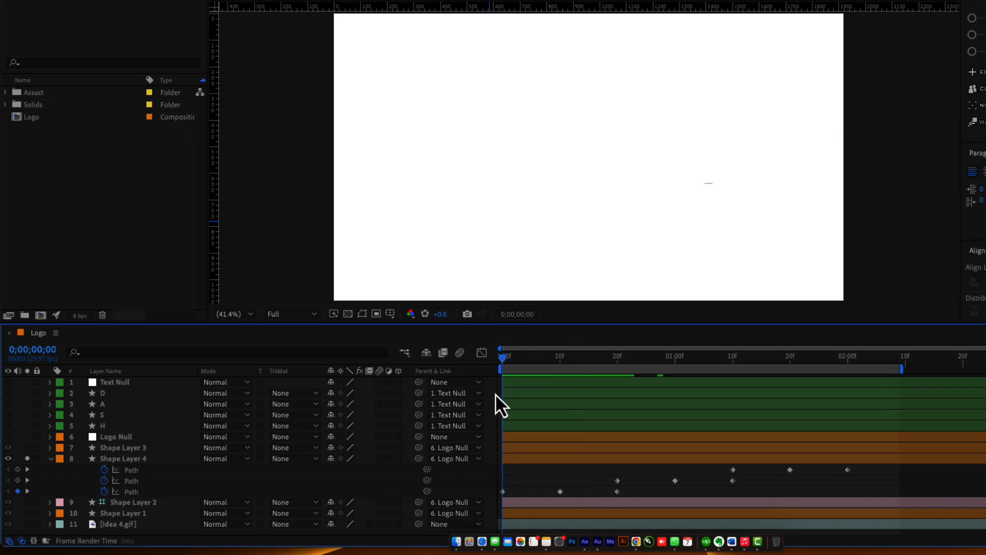
key("space")
left_click_drag(544, 361, 781, 381)
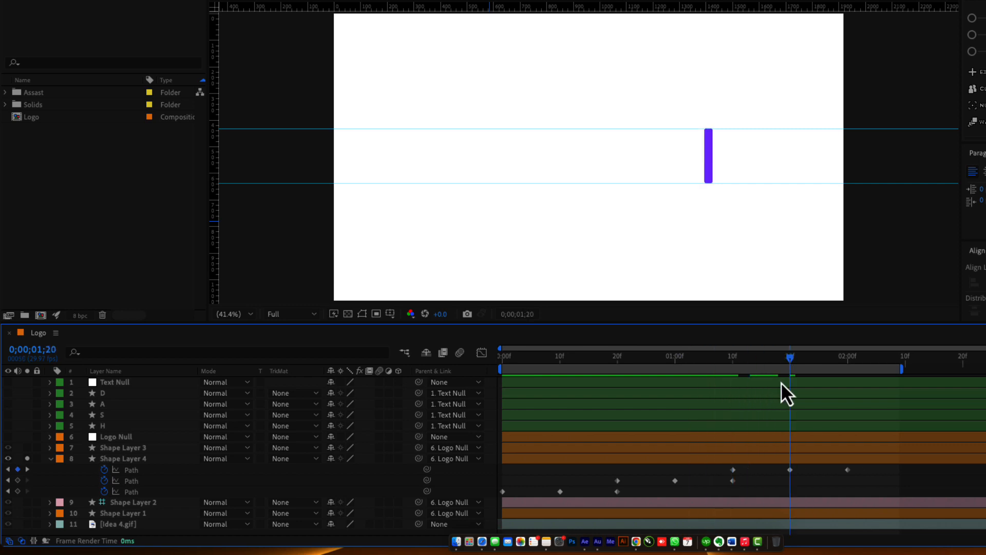
left_click(790, 470)
left_click(857, 481)
Delete the 02:00f keyframe, show the other layers, and make Shape Layer 4 see-through at its 1:20 key.
left_click(848, 469)
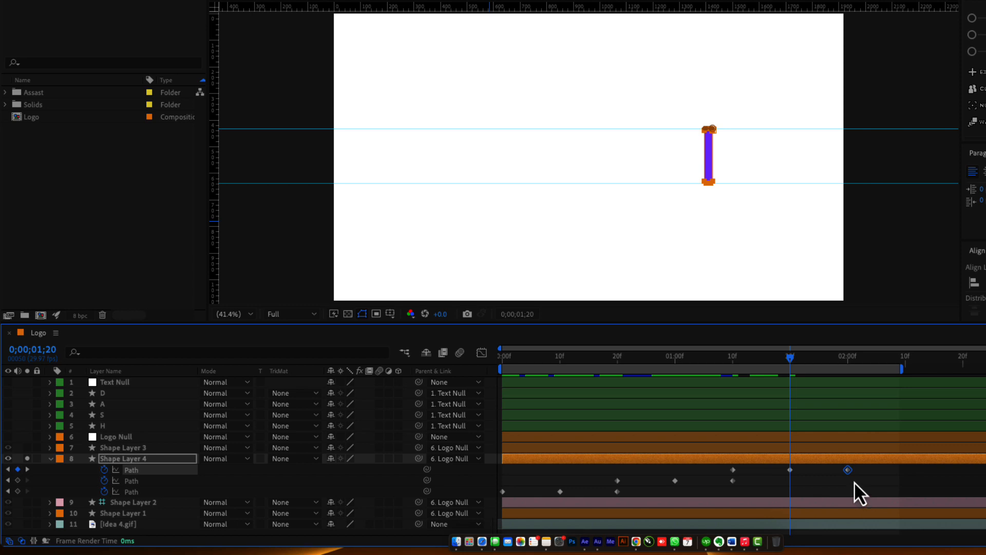
key("Delete")
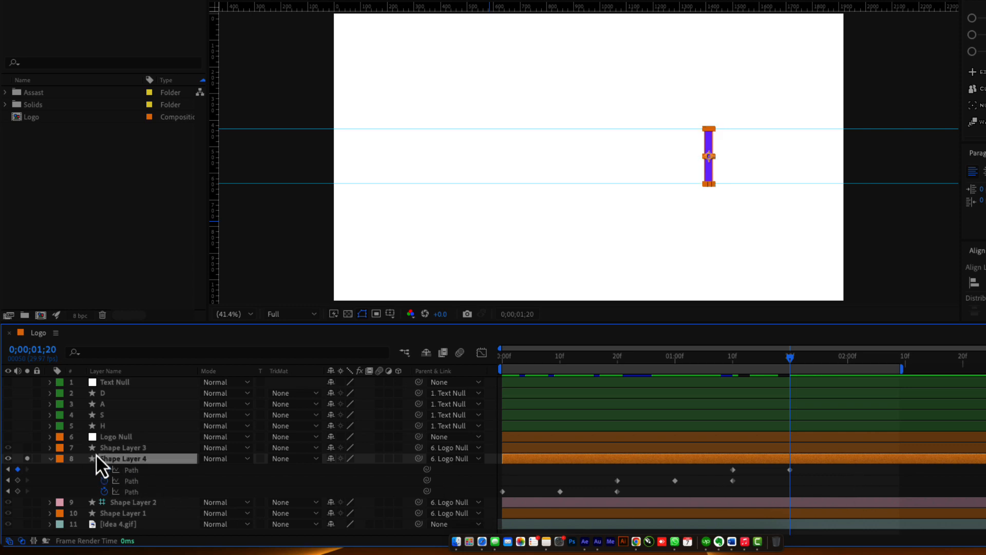
left_click(27, 459)
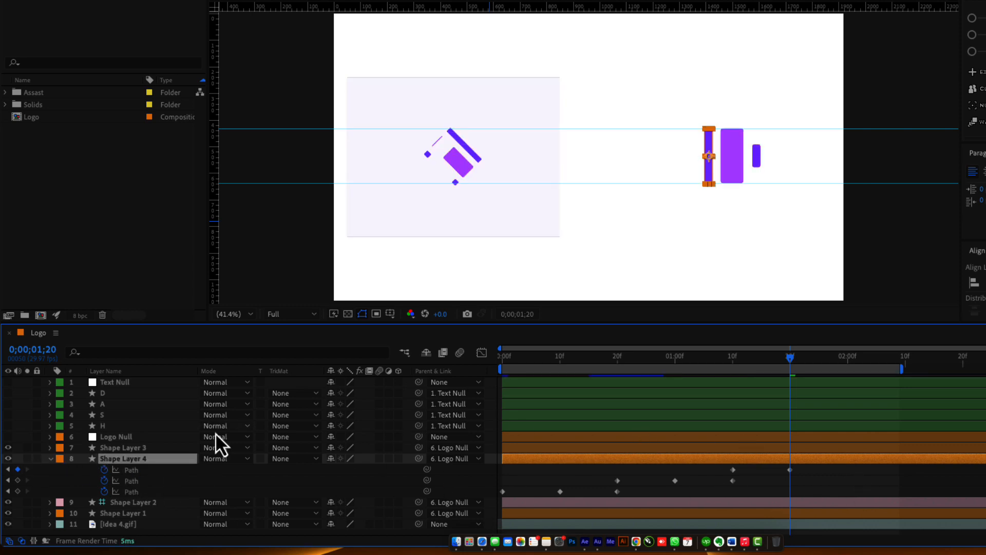
key("t")
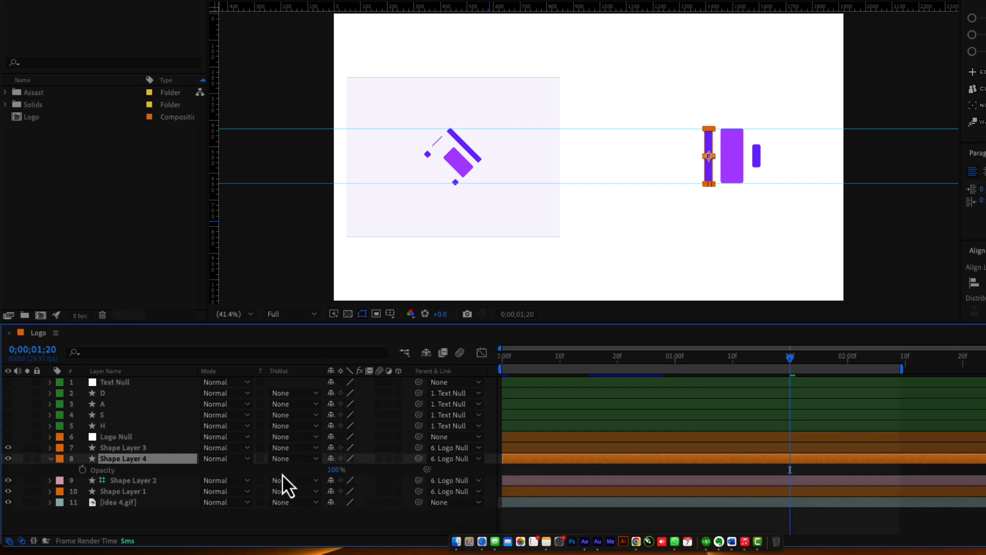
left_click_drag(333, 469, 309, 473)
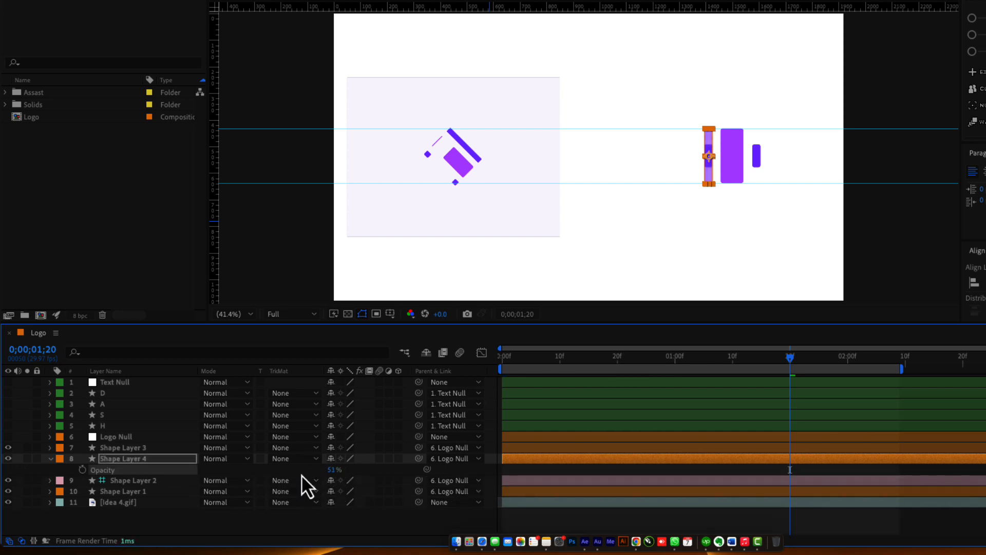
key("u")
left_click(146, 474)
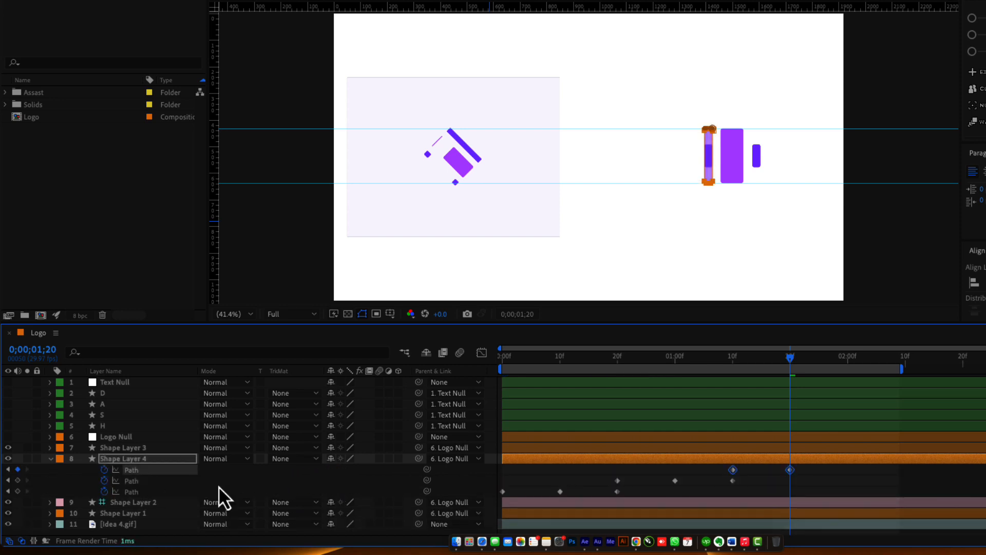
left_click(801, 484)
left_click(790, 470)
Shorten the light bar at 1:20 by raising its bottom points and lowering its top points.
scroll(723, 151, "up", 1)
scroll(724, 159, "up", 2)
left_click_drag(832, 189, 621, 171)
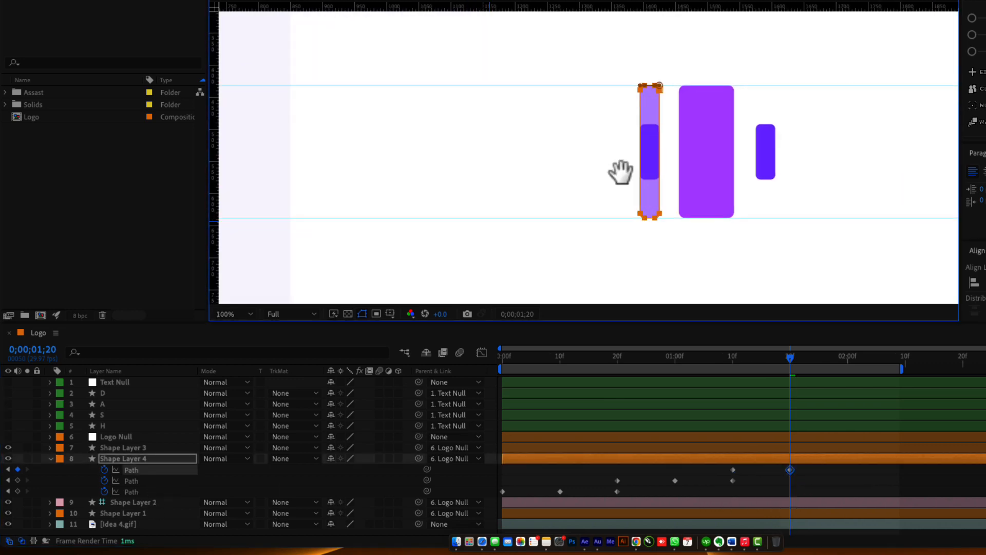
scroll(621, 171, "up", 2)
left_click_drag(794, 245, 713, 235)
left_click_drag(598, 239, 660, 292)
left_click_drag(647, 257, 651, 180)
left_click_drag(645, 120, 619, 284)
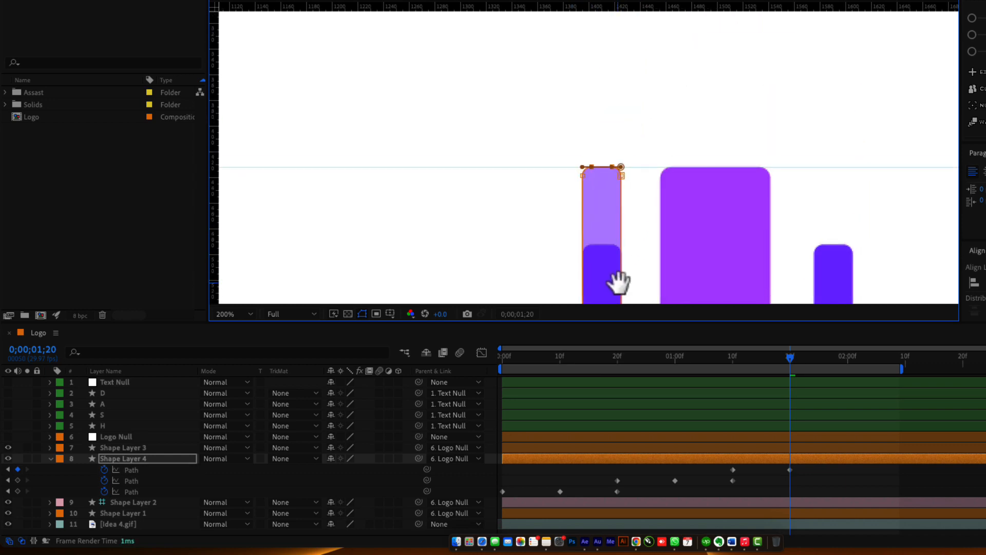
left_click_drag(547, 132, 653, 222)
left_click_drag(621, 176, 628, 252)
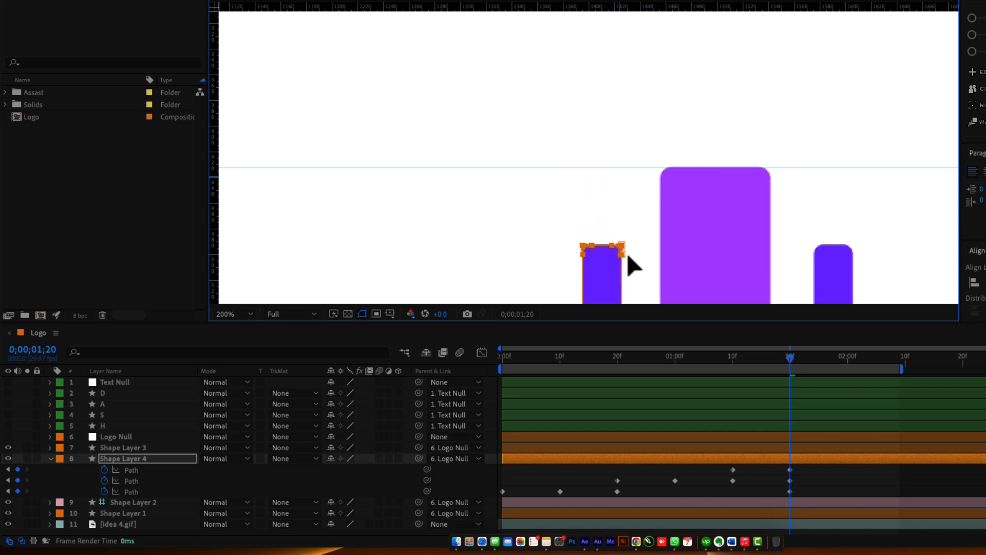
left_click(759, 481)
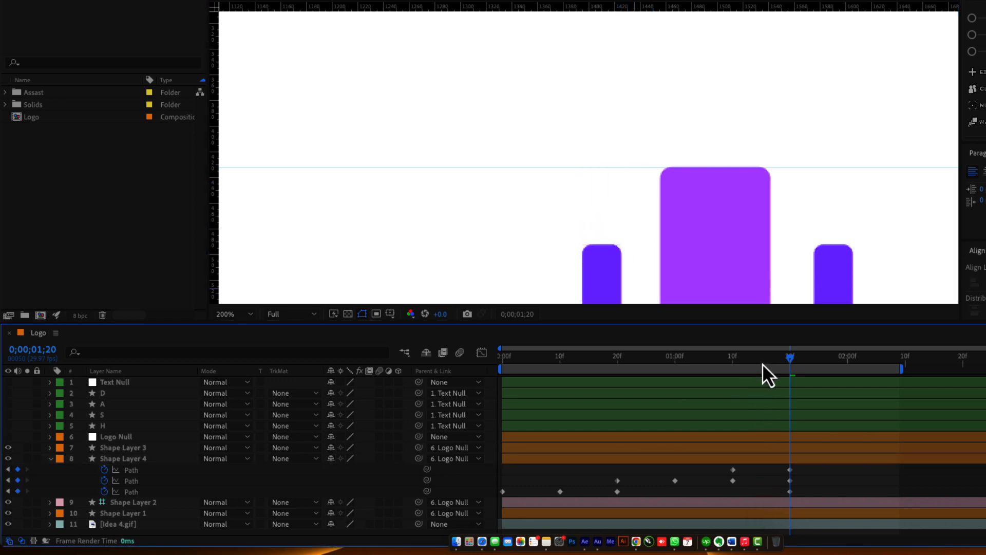
left_click_drag(763, 363, 786, 390)
Undo the extra Path keys, hide groups 1 and 2, and show group 3's keyframed Path.
key("super+z")
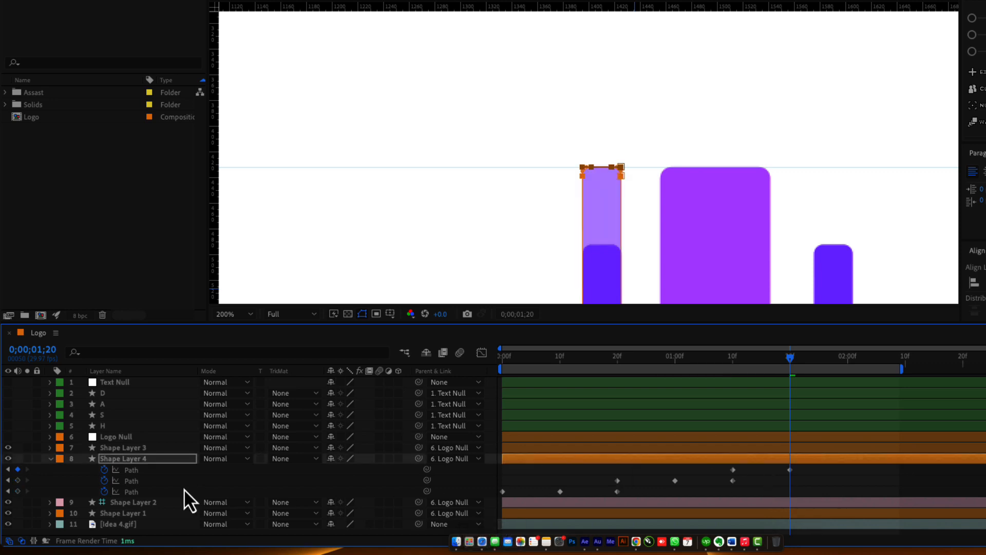
left_click(164, 470)
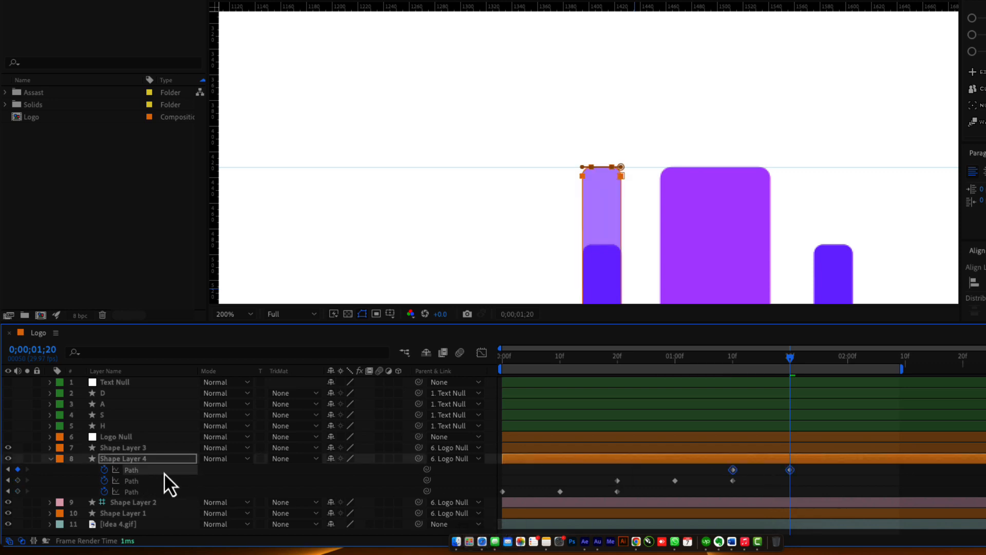
left_click(52, 461)
left_click(52, 462)
left_click(73, 404)
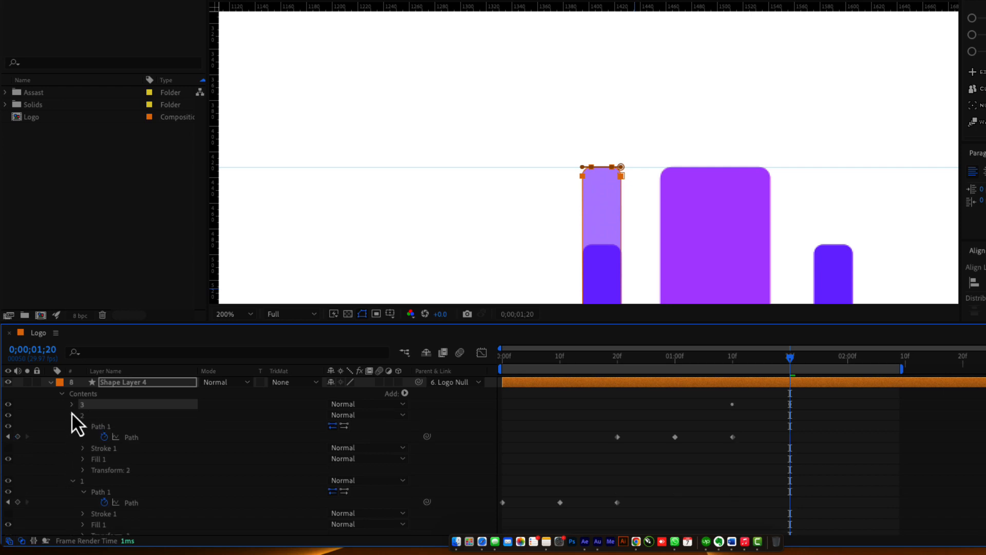
left_click(73, 418)
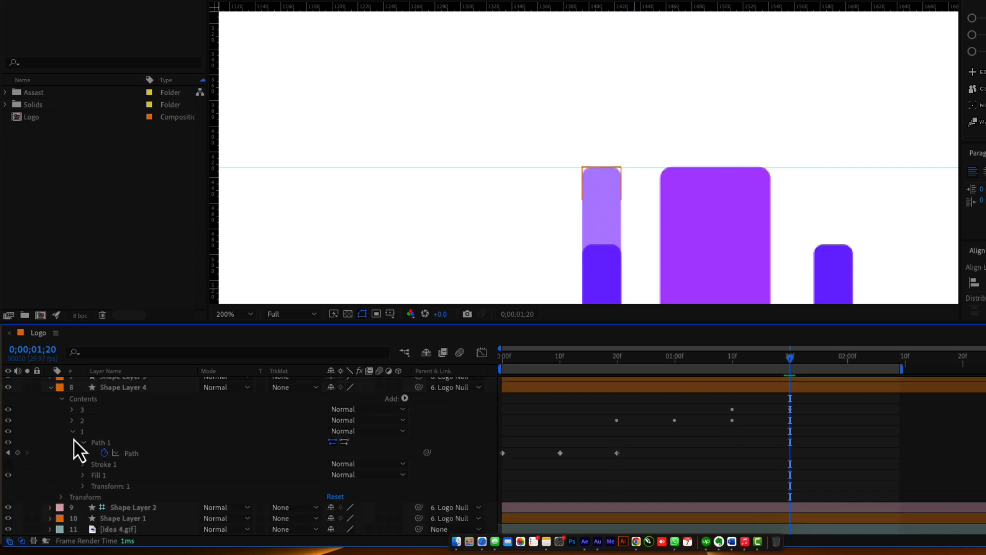
left_click(73, 433)
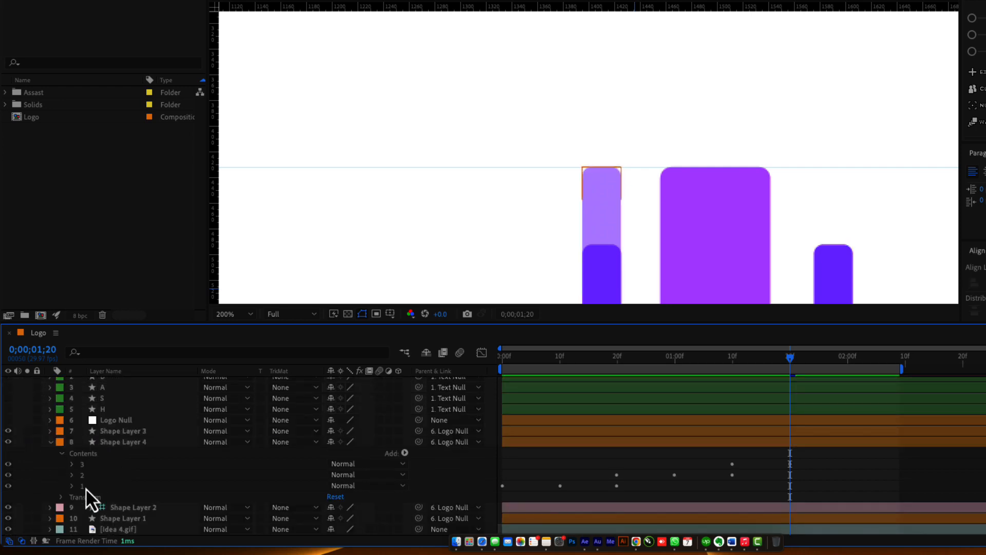
left_click(85, 488)
left_click(99, 476, "shift")
left_click_drag(8, 475, 8, 486)
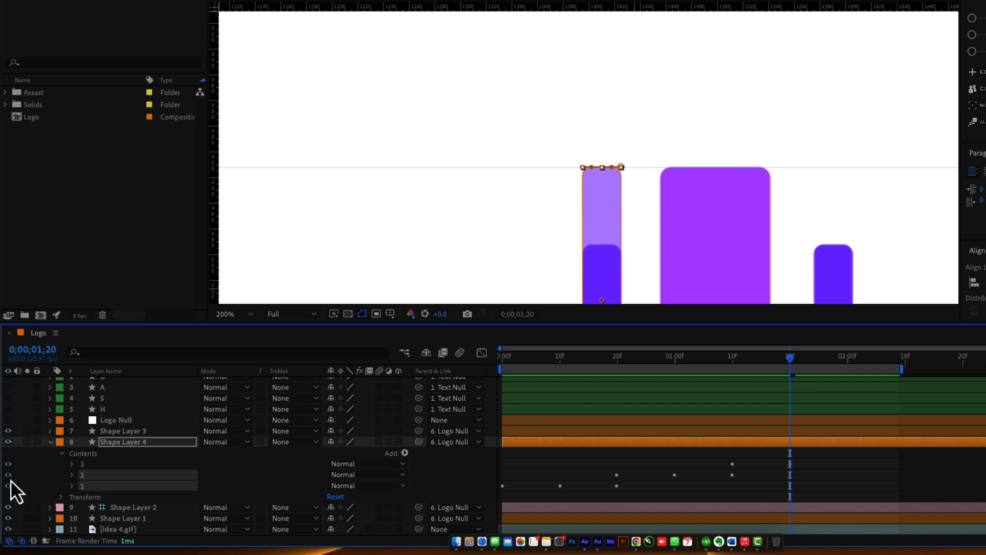
left_click(98, 465)
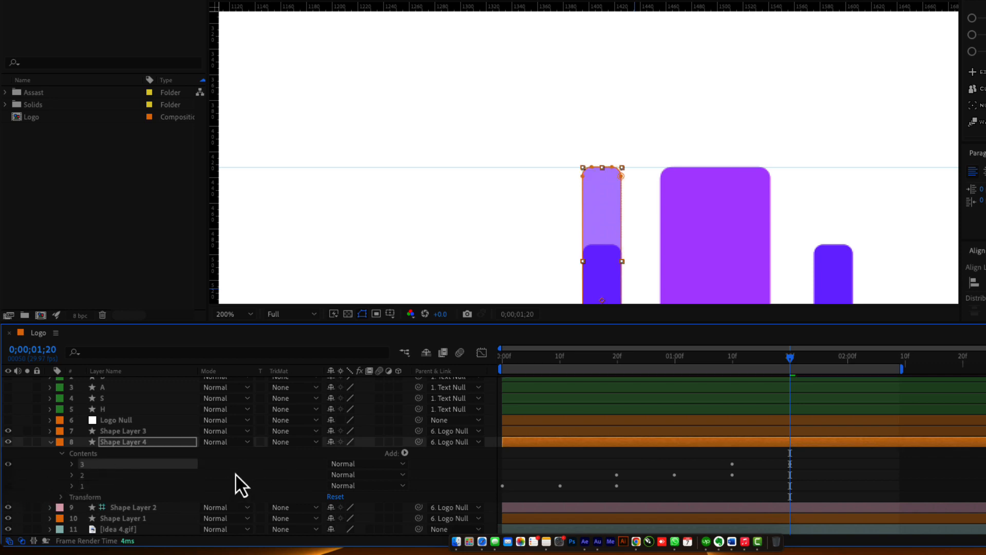
key("u")
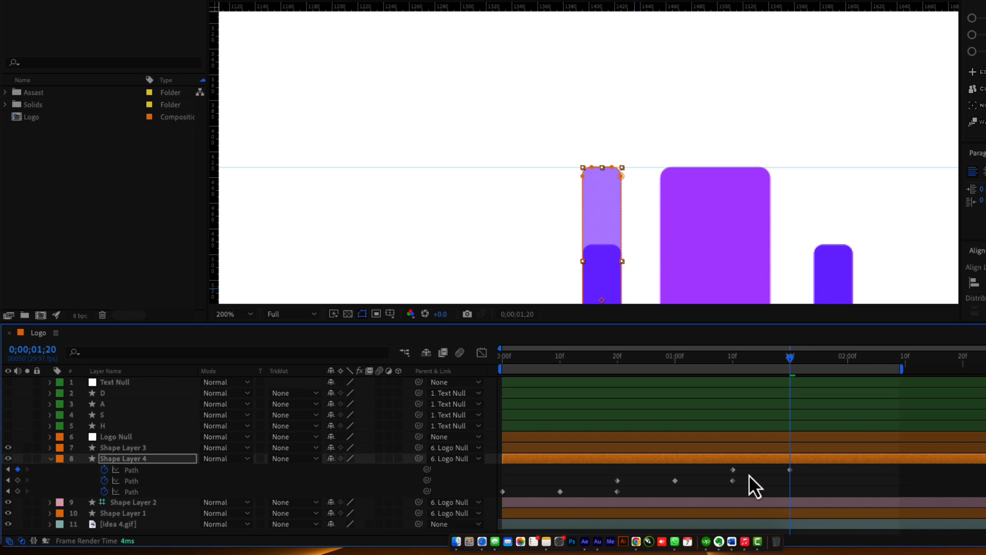
Drag the left bar's top vertices down to the small right bar's height, then review.
left_click_drag(616, 233, 593, 165)
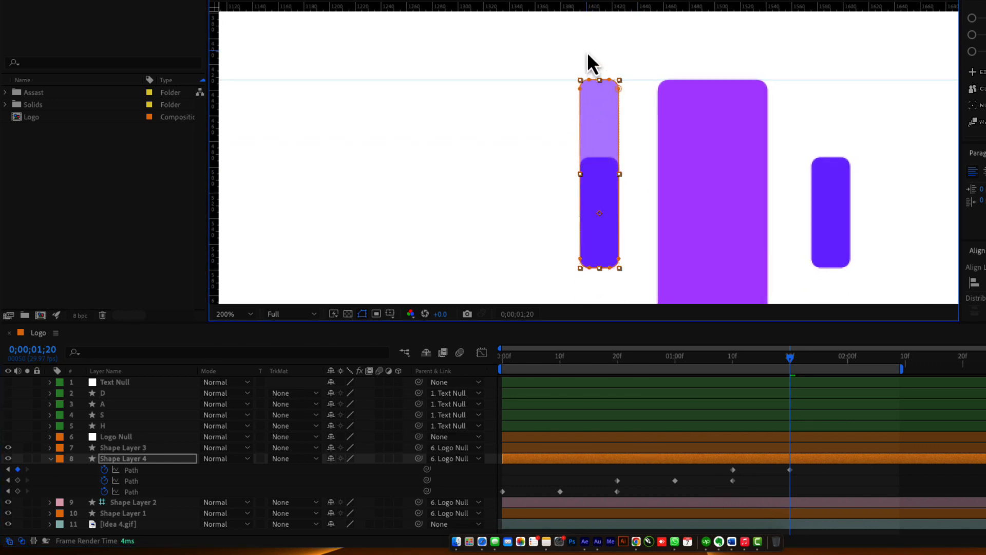
left_click_drag(569, 64, 648, 125)
left_click_drag(619, 88, 633, 164)
left_click(827, 490)
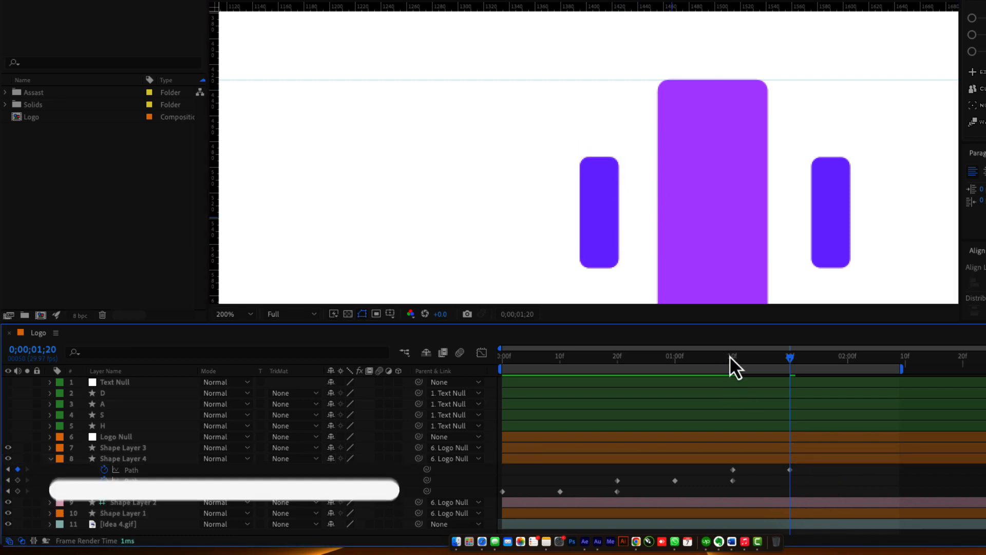
left_click_drag(730, 356, 504, 381)
key("comma")
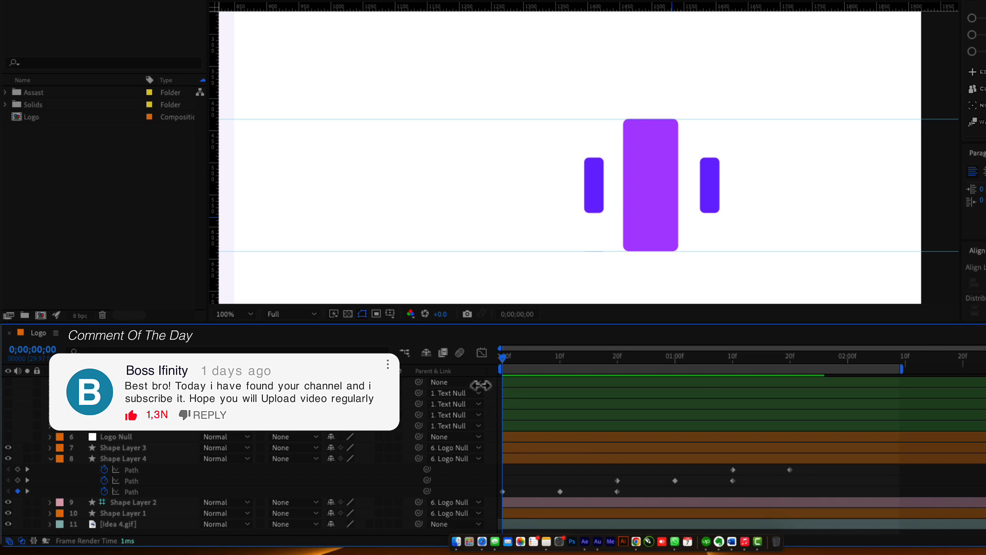
left_click(52, 459)
left_click(51, 459)
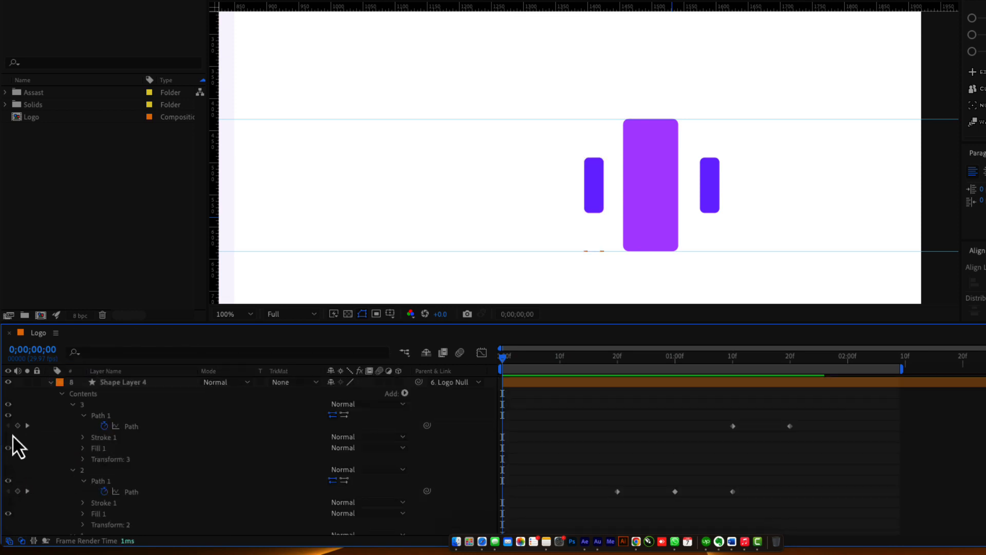
left_click(74, 406)
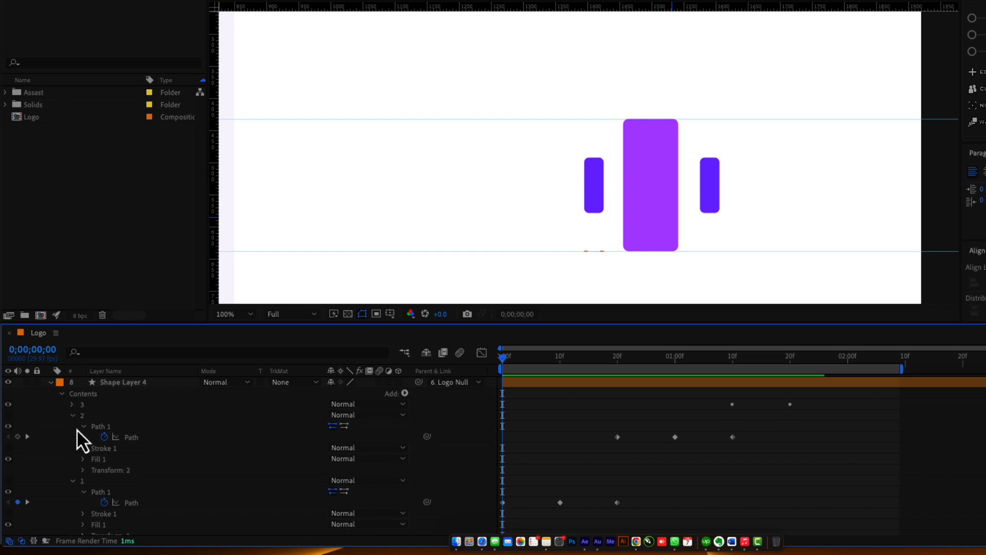
left_click(73, 421)
left_click(73, 432)
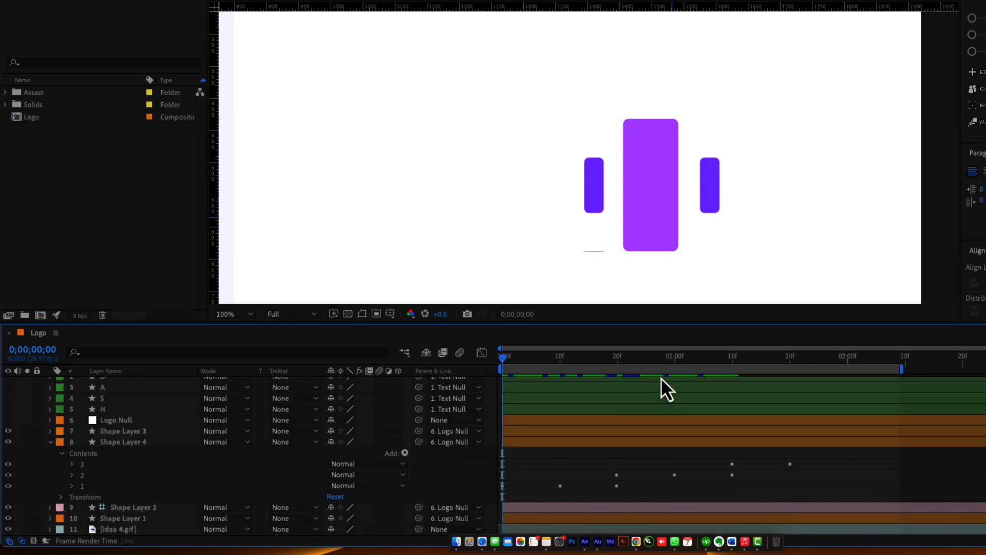
key("space")
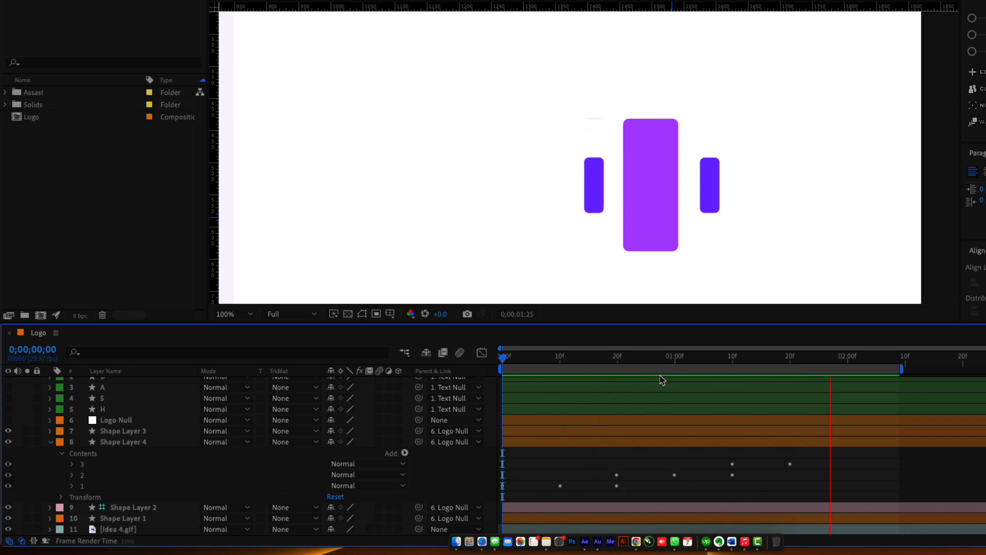
left_click(674, 362)
left_click_drag(675, 362, 801, 364)
left_click(28, 442)
left_click(510, 359)
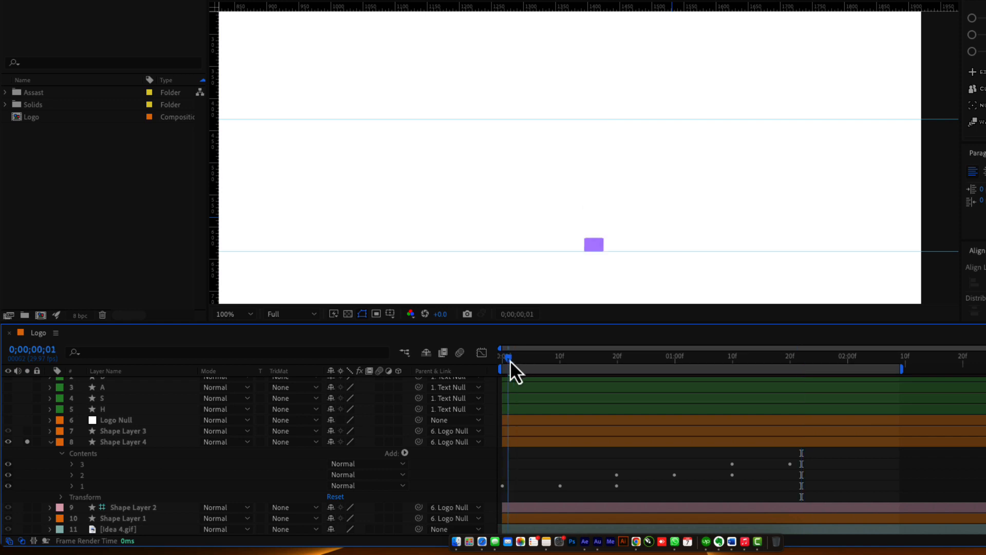
key("space")
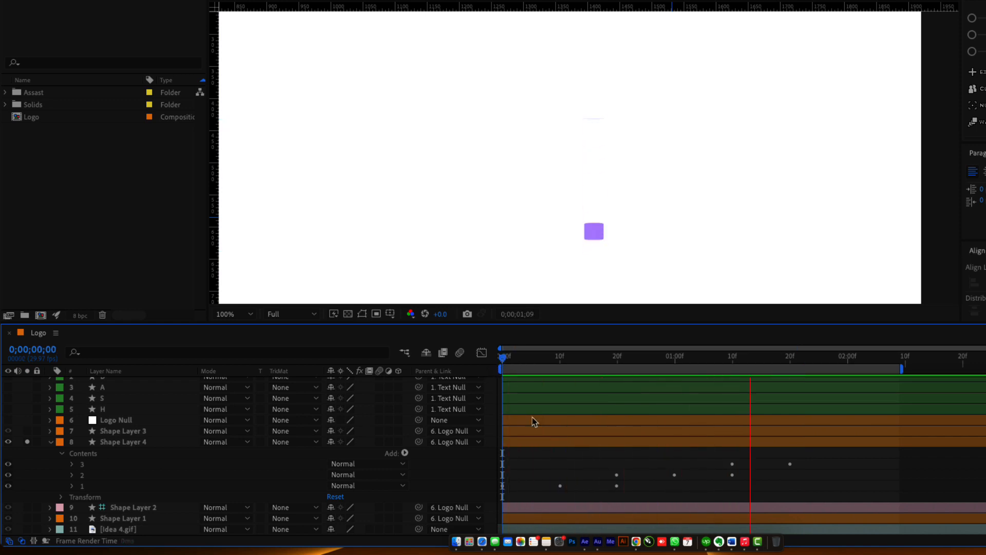
left_click_drag(586, 363, 678, 374)
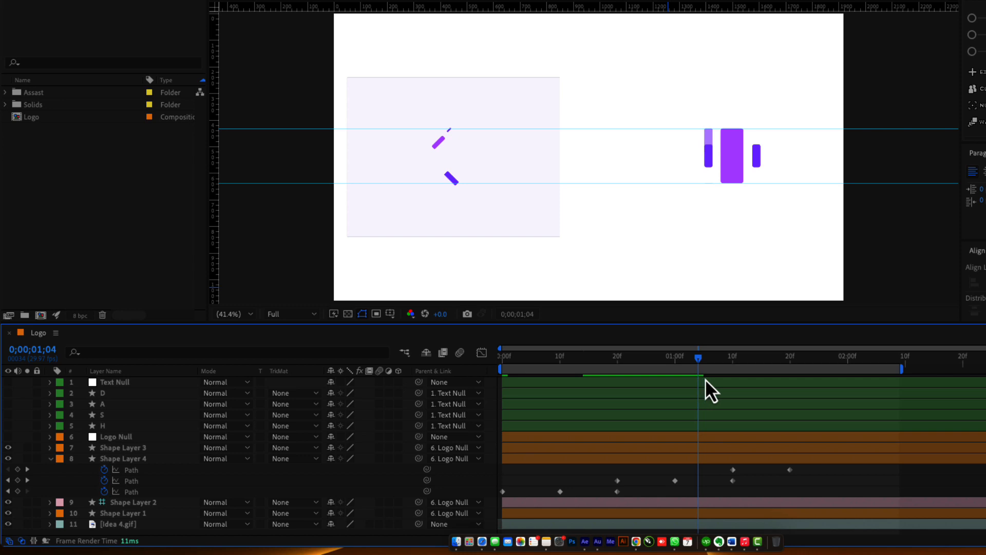
left_click_drag(705, 378, 782, 389)
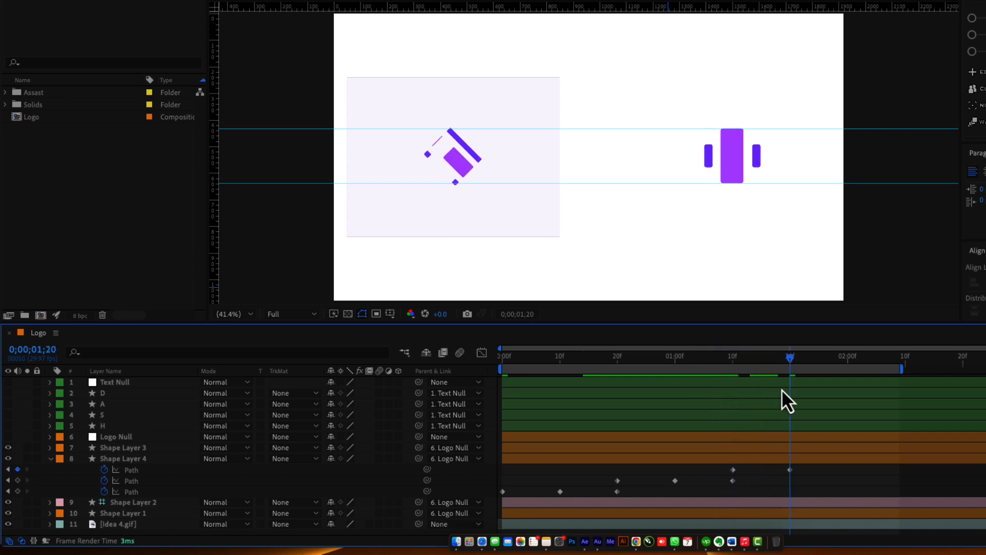
left_click(562, 461)
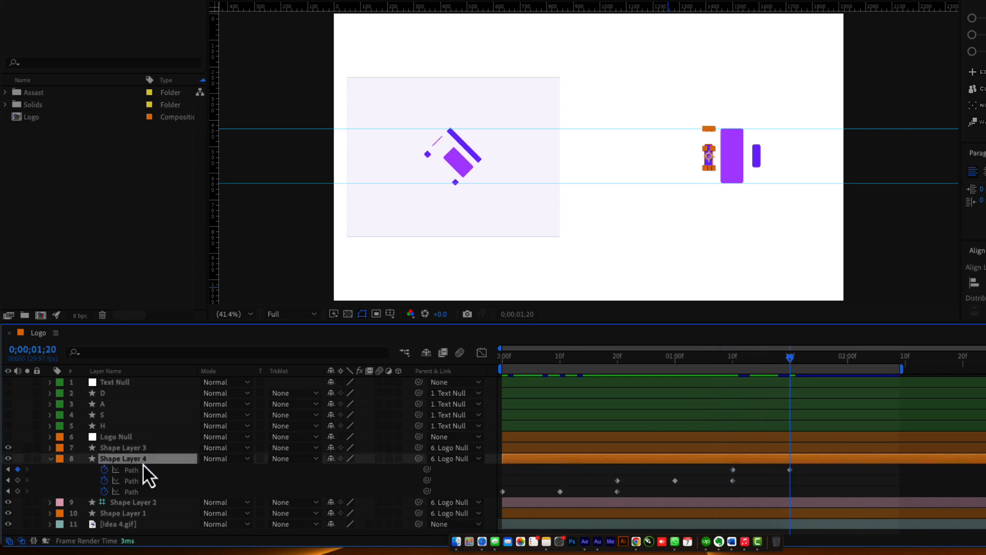
Duplicate Shape Layer 4 and set the copy's Rotation to 180°.
key("super+d")
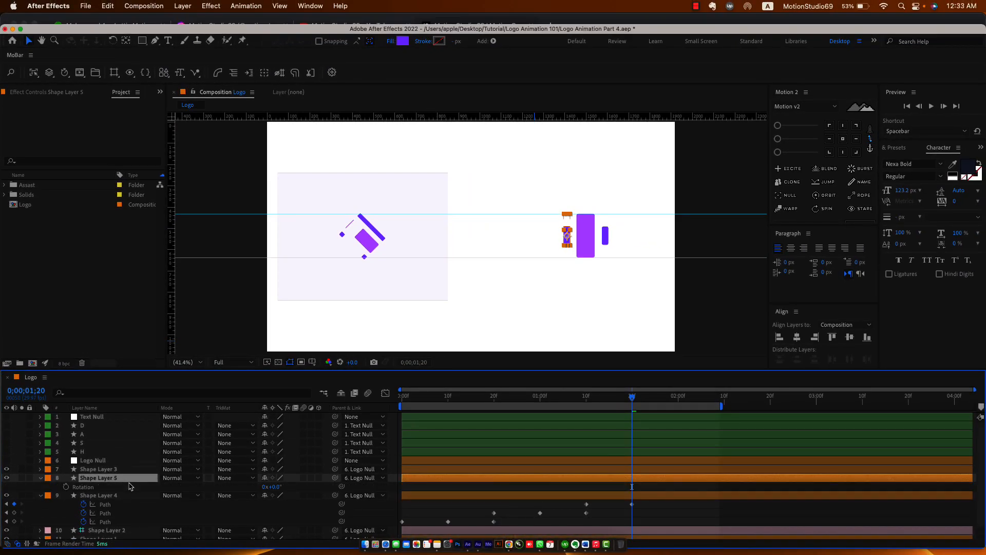
left_click(277, 487)
type("180")
key("Return")
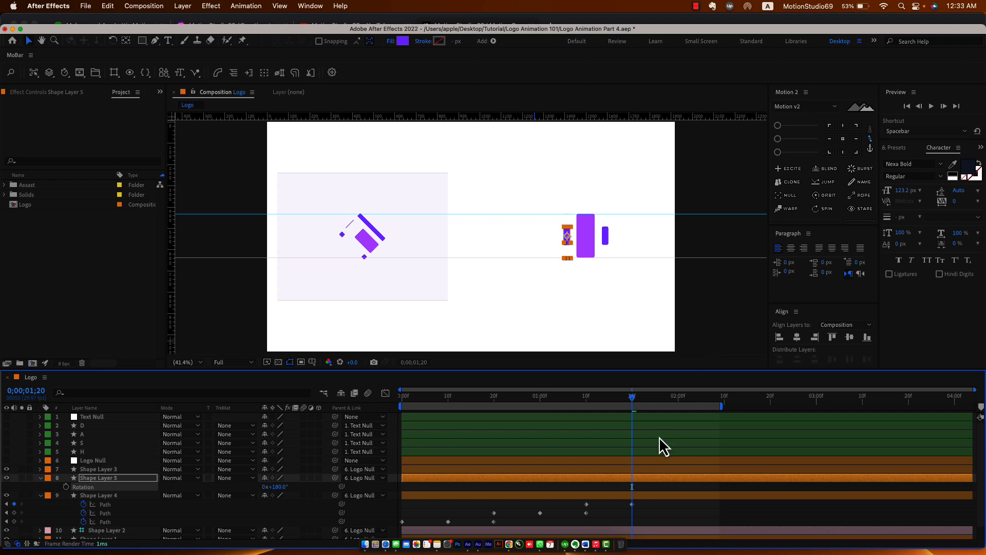
Move the rotated Shape Layer 5 onto the icon's right bar and fit the comp in view.
left_click(636, 480)
scroll(664, 255, "up", 1)
left_click_drag(659, 266, 496, 248)
scroll(497, 248, "up", 1)
left_click_drag(378, 199, 469, 206)
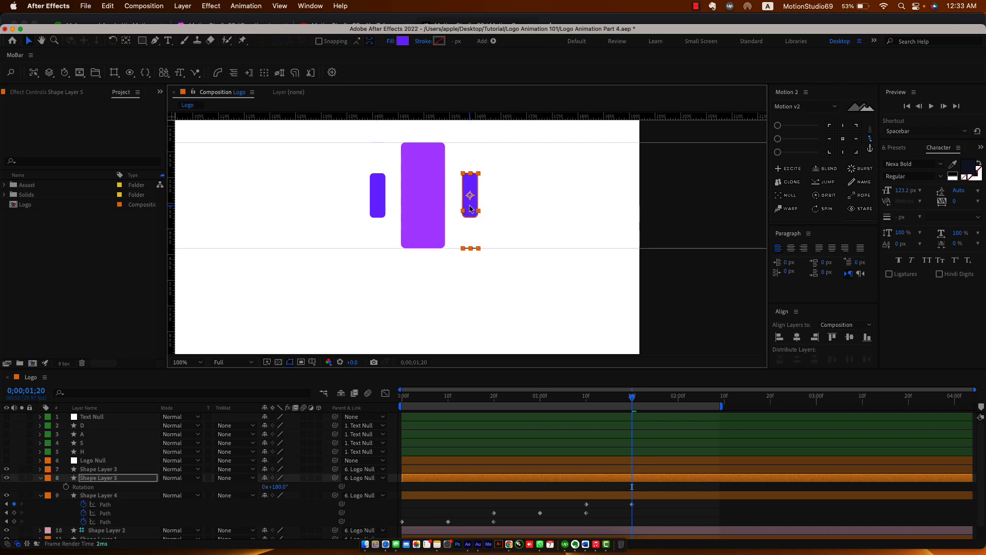
key("period")
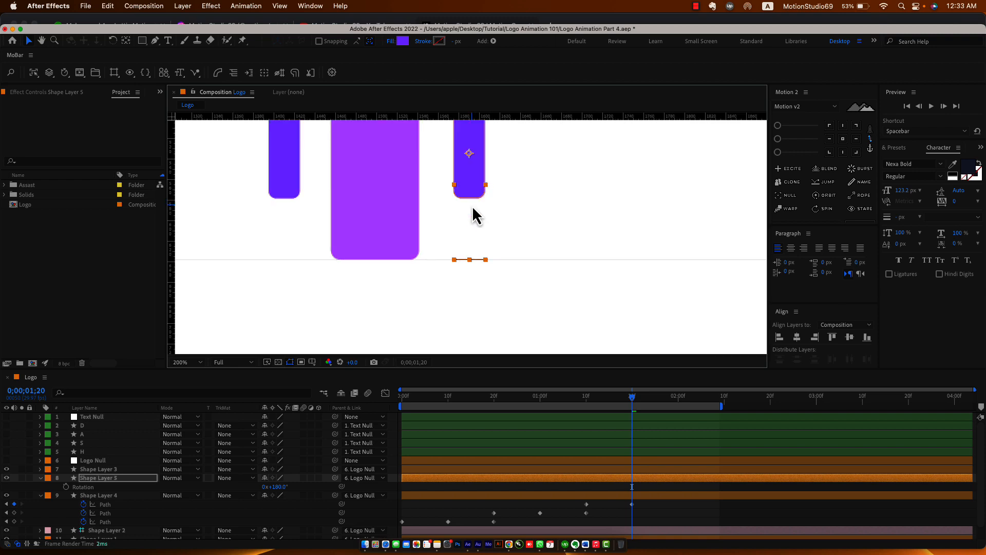
left_click(389, 458)
key("shift+slash")
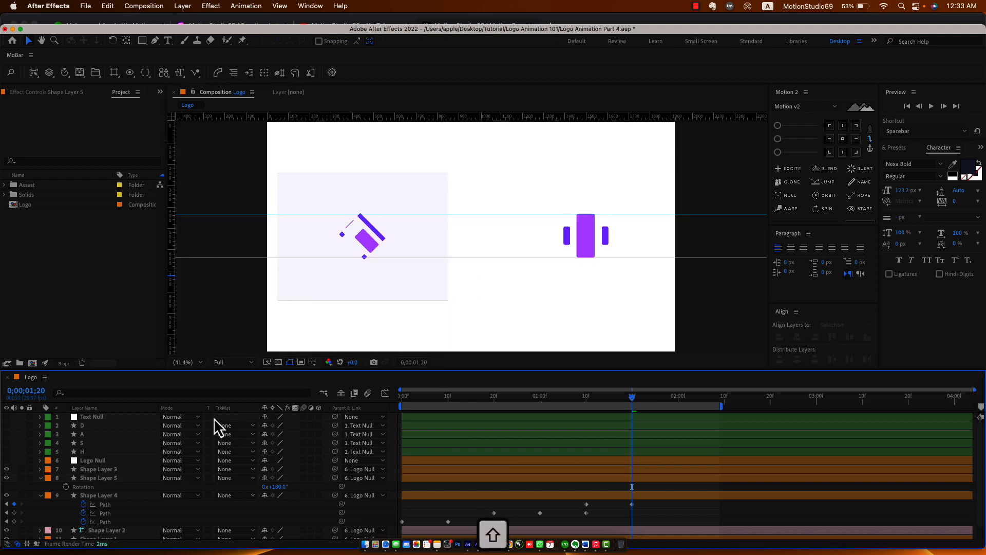
Collapse and solo Shape Layers 4 and 5, then preview their animation from the start.
left_click(41, 479)
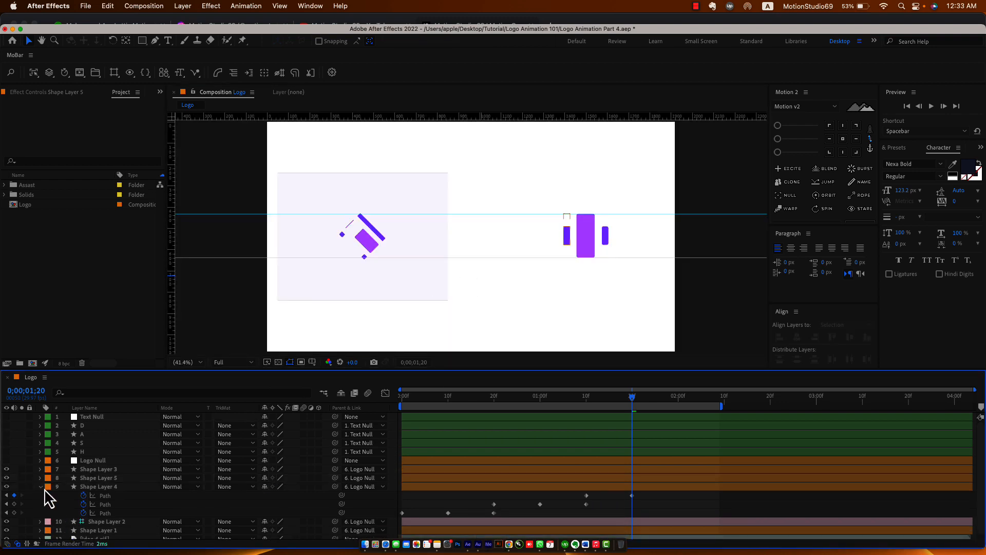
left_click(40, 486)
left_click(93, 487)
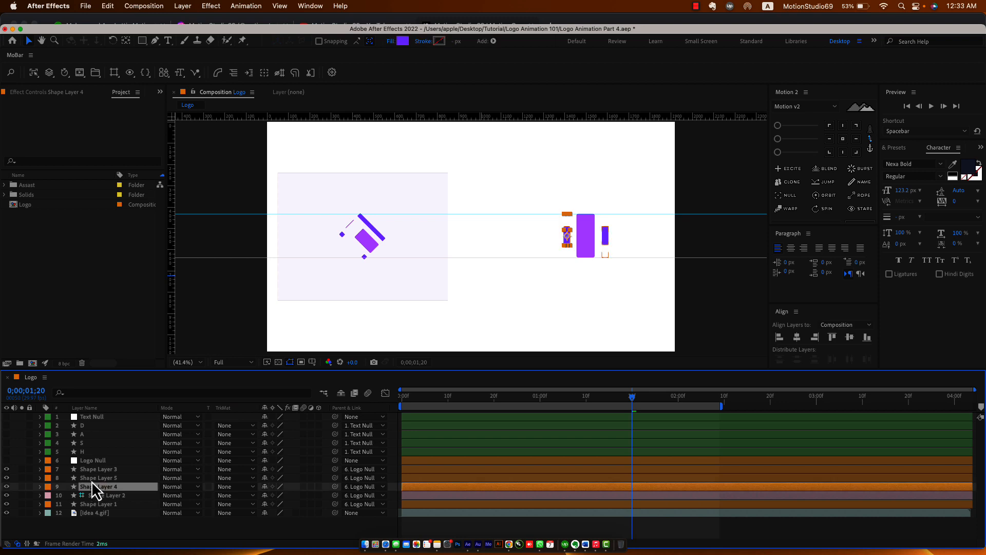
left_click(39, 477, "shift")
left_click(21, 487)
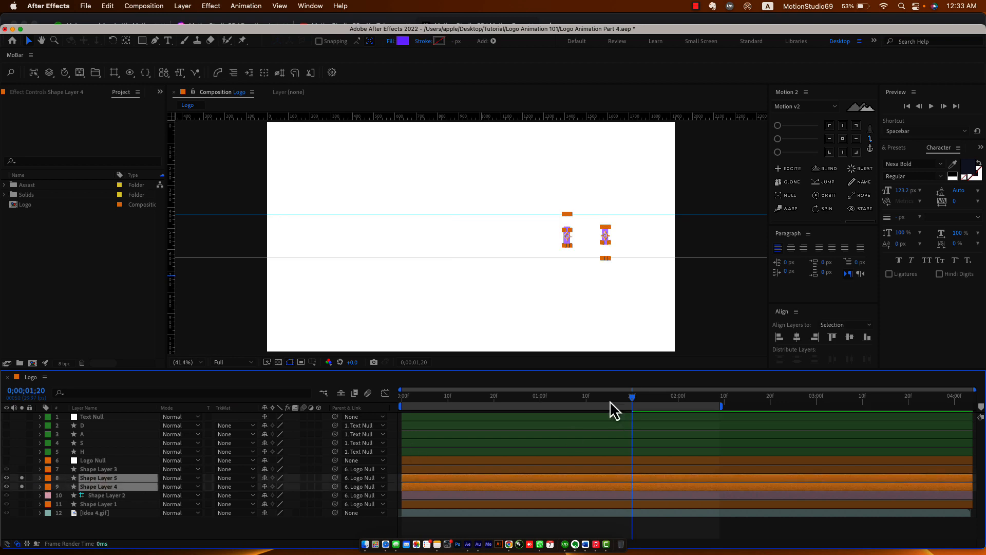
left_click_drag(615, 410, 399, 418)
left_click(397, 497)
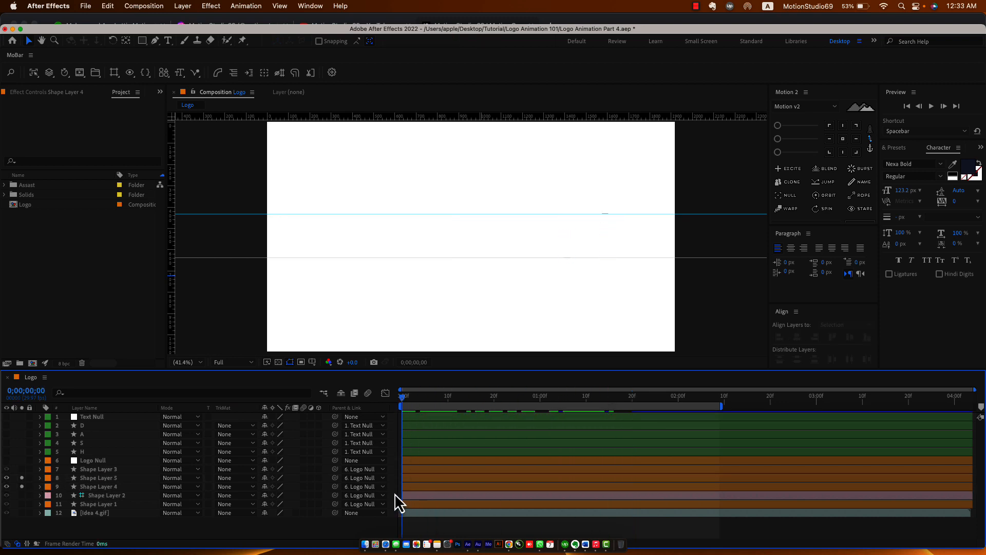
key("space")
key("space")
left_click(405, 396)
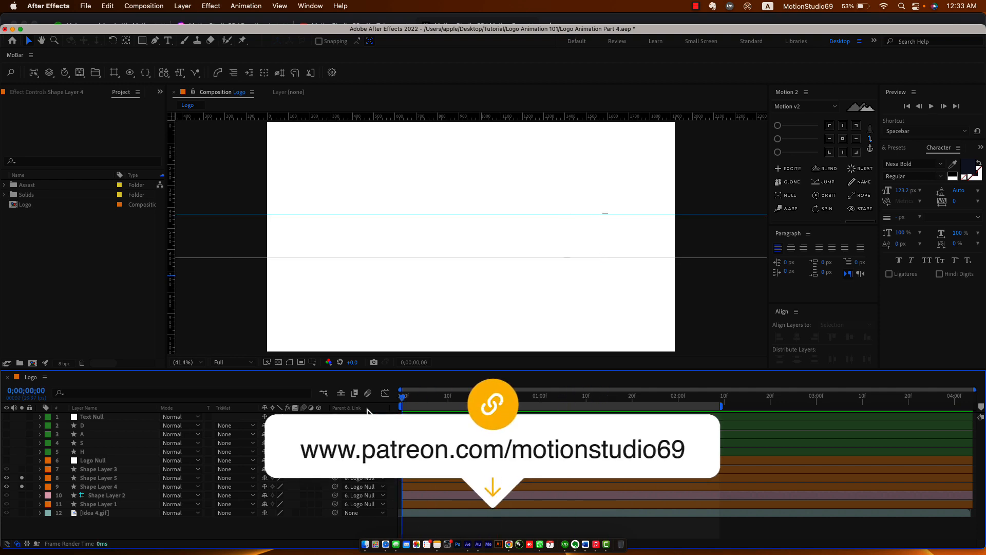
key("space")
left_click(411, 397)
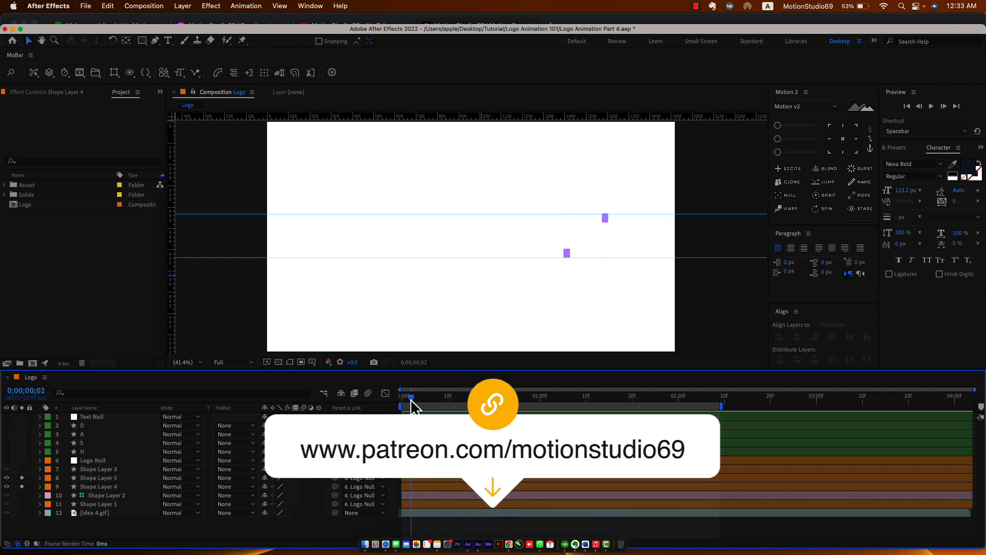
Shift Shape Layer 5's selected Path keyframes two frames earlier and preview the timing.
left_click(77, 477)
key("u")
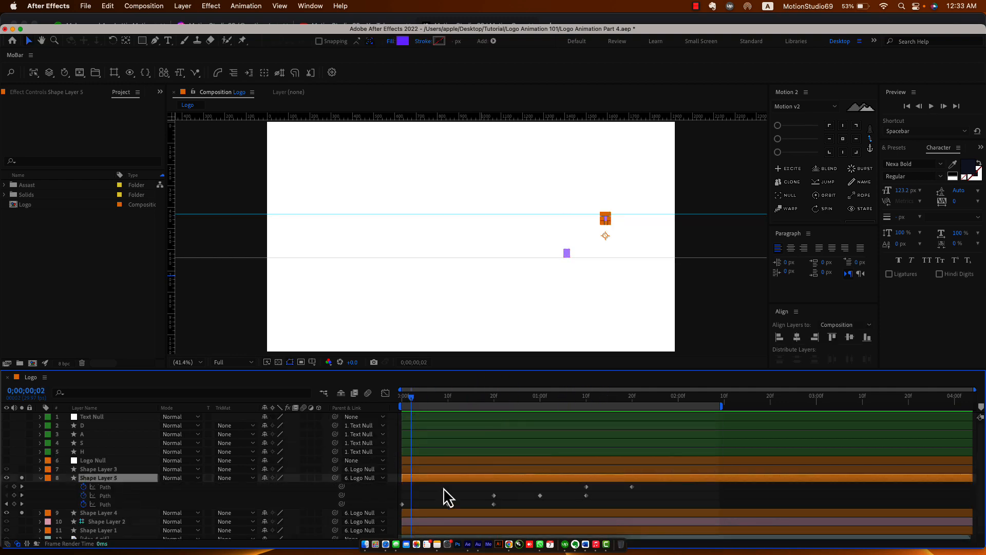
mouse_move(663, 486)
left_mouse_down()
mouse_move(469, 500)
mouse_move(639, 488)
mouse_move(578, 500)
left_mouse_up()
left_click(497, 506)
left_click_drag(644, 498, 617, 492)
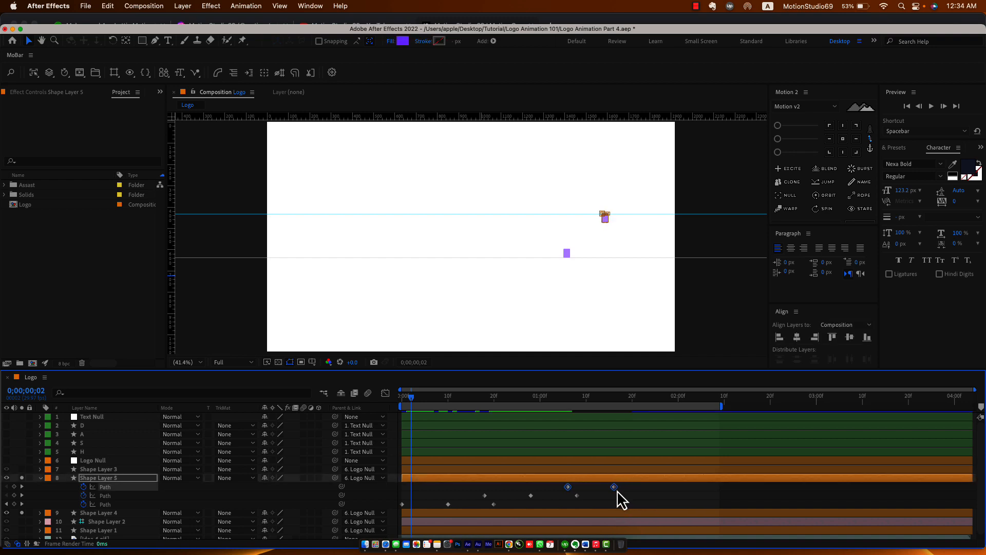
key("space")
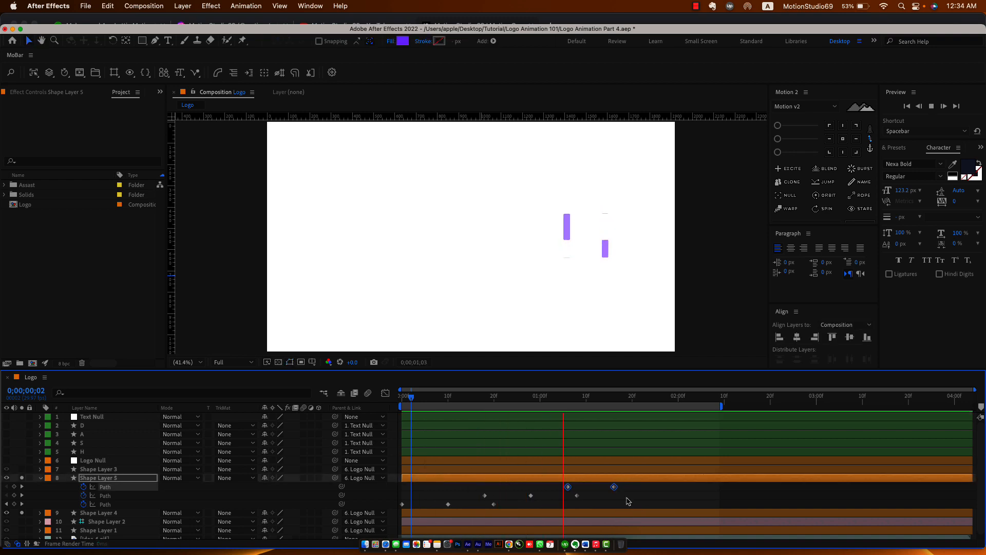
left_click_drag(483, 399, 512, 400)
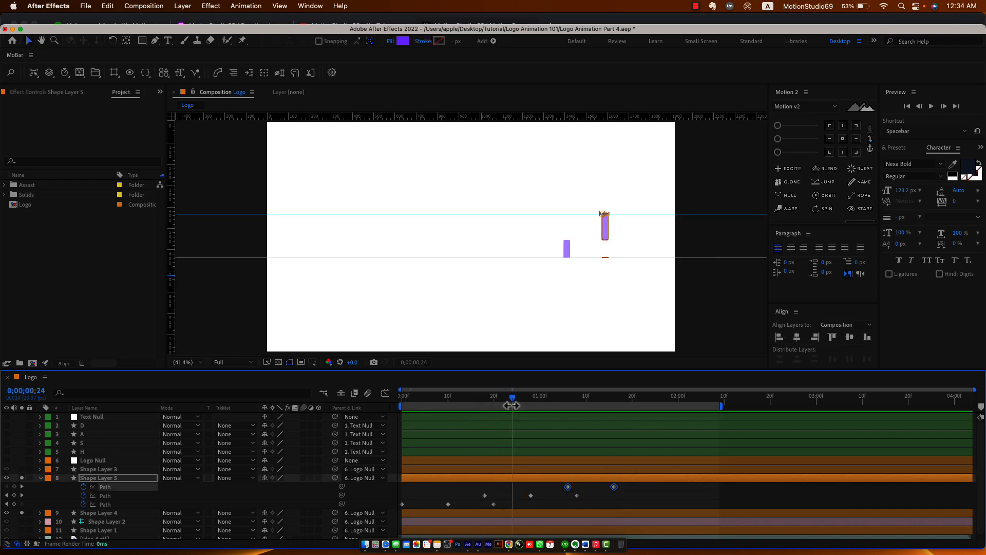
Move the work area start to frame 0 and scrub to review the bars.
left_click(516, 477)
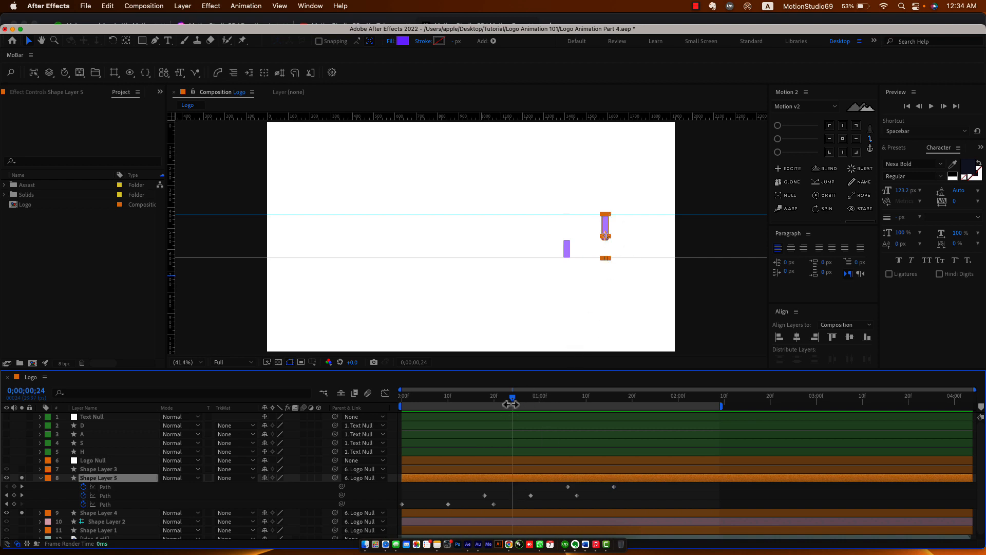
left_click_drag(525, 405, 489, 409)
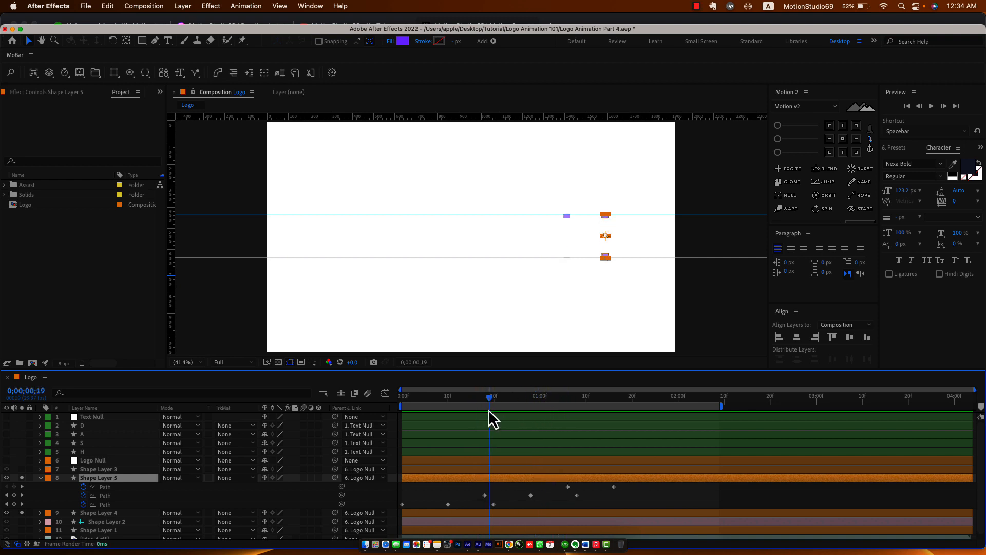
key("period")
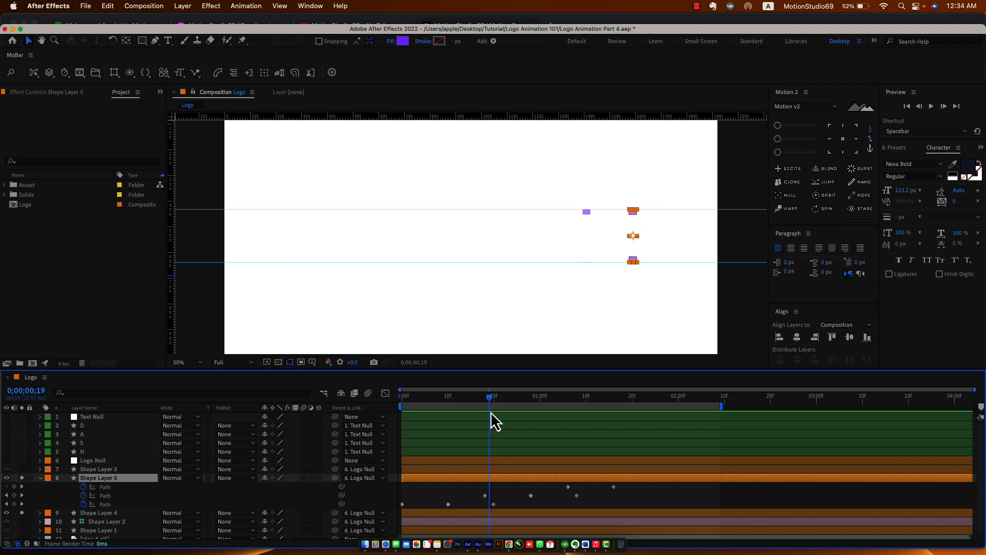
left_click_drag(490, 399, 482, 445)
Align Shape Layer 4's first Path keyframes to the playhead at 0;00;01;06 and unsolo layers 7–9.
left_click(110, 520)
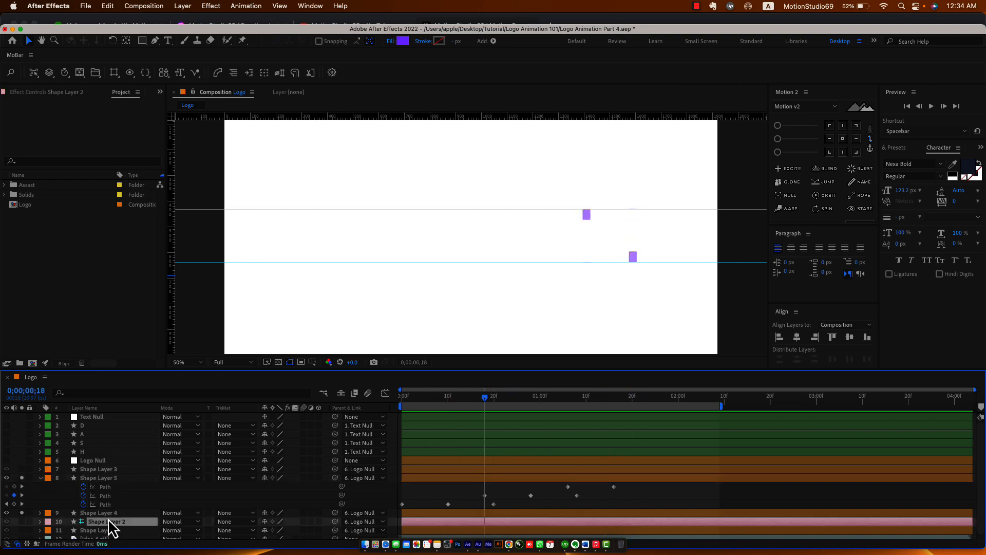
left_click(112, 515)
key("u")
scroll(575, 498, "down", 2)
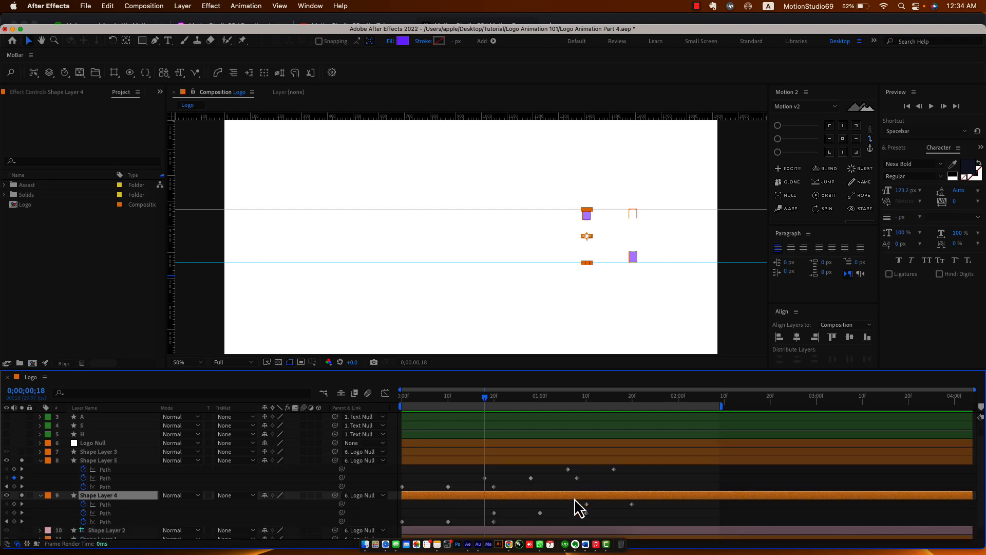
left_click_drag(596, 510, 485, 513)
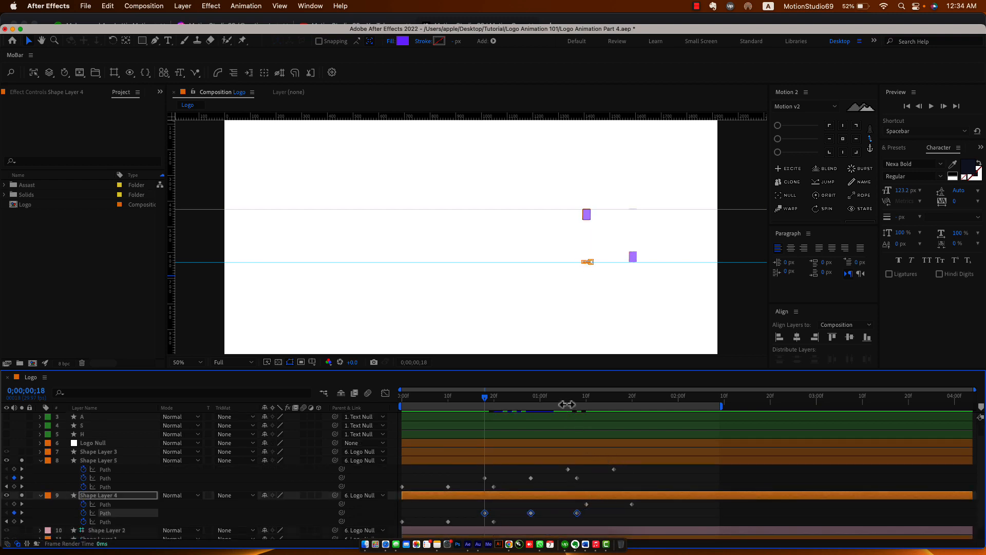
left_click_drag(642, 504, 569, 505)
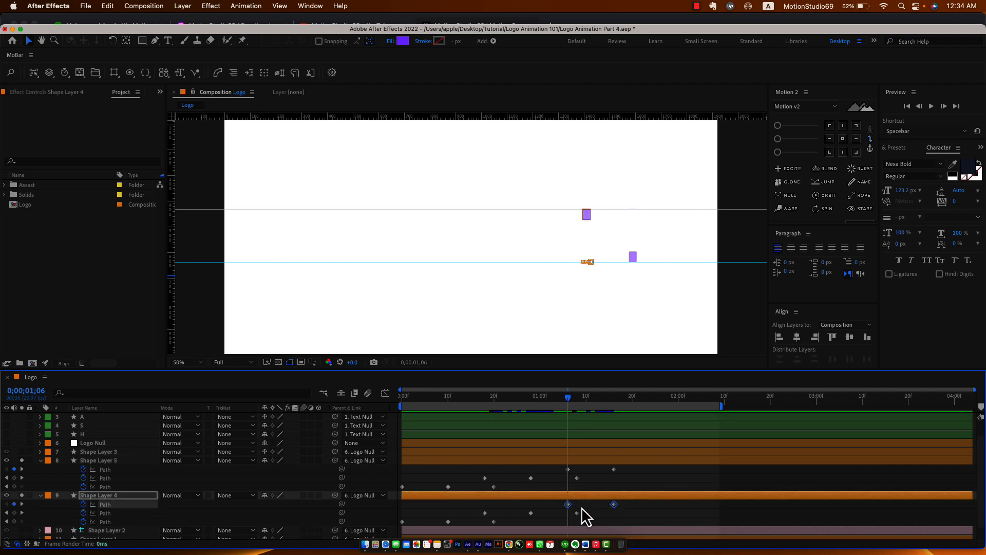
left_click(592, 511)
key("u")
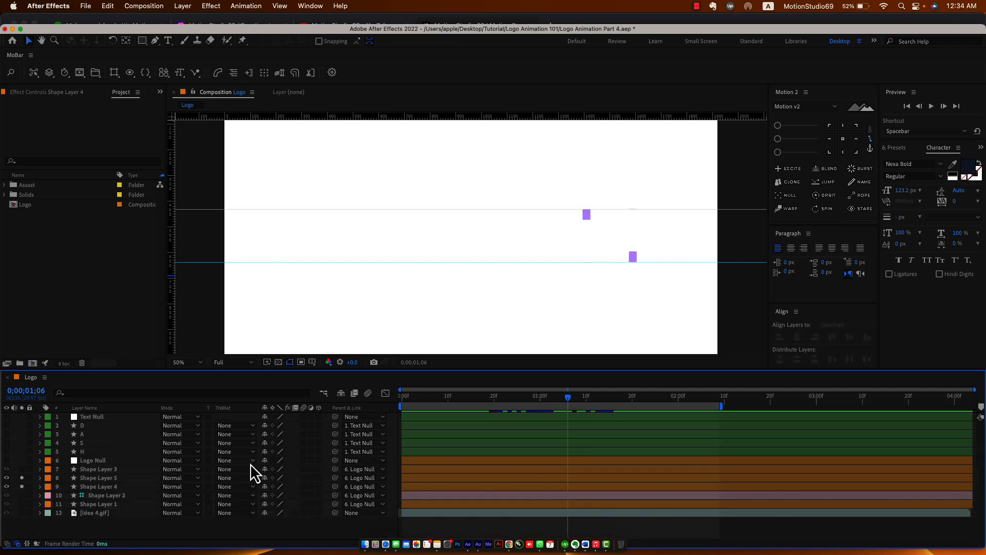
left_click_drag(558, 392, 605, 419)
left_click(114, 469)
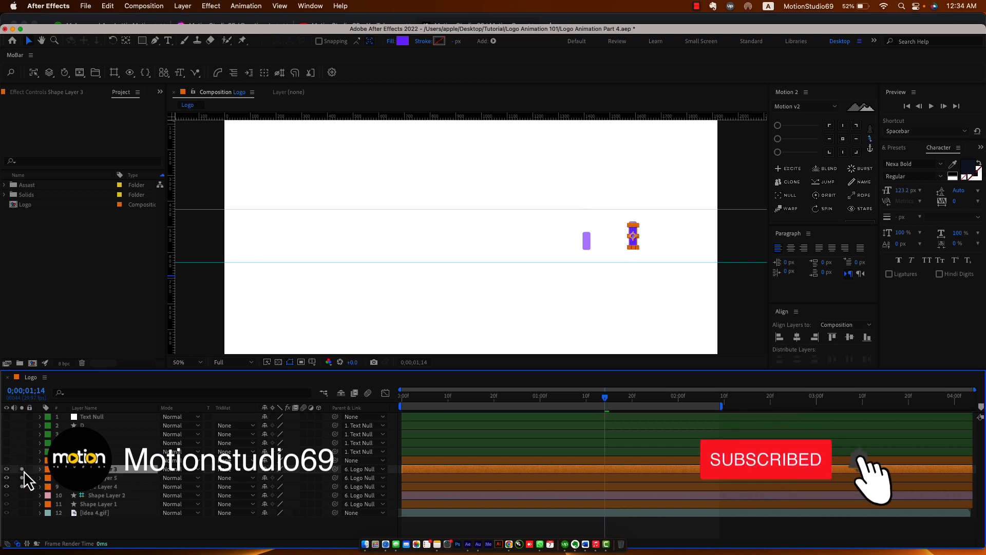
left_click_drag(22, 469, 22, 487)
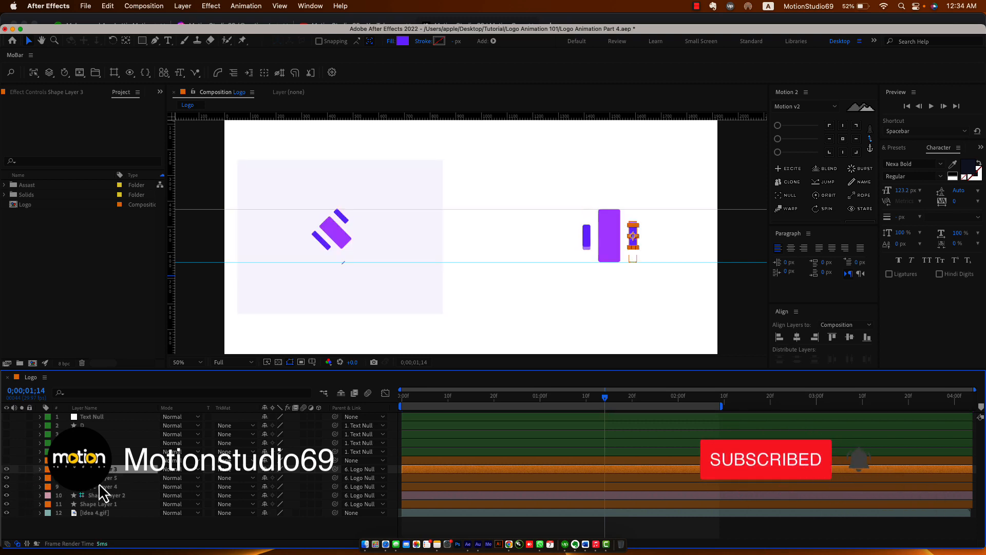
Expand Shape Layer 1's Contents down to Rectangle 1's properties.
left_click(108, 504)
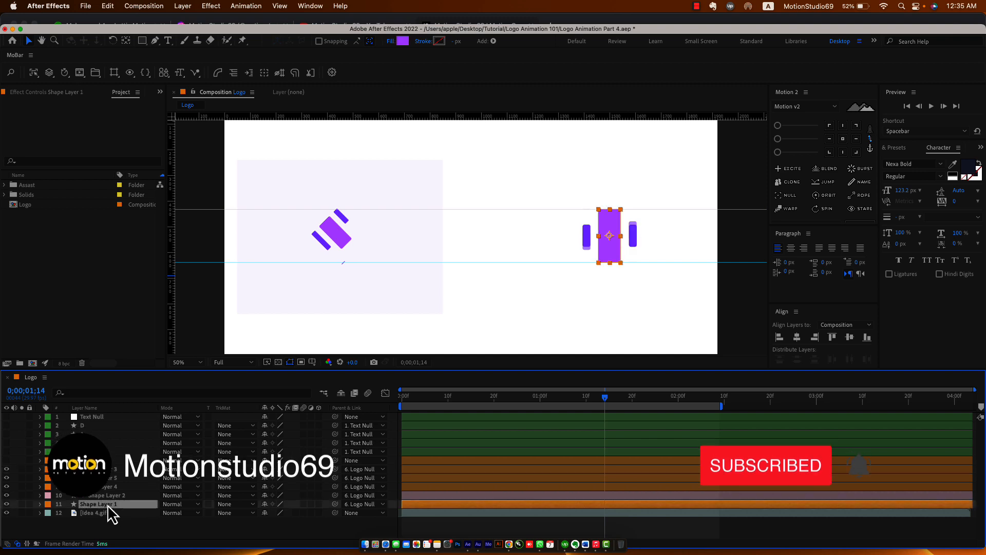
left_click(109, 506)
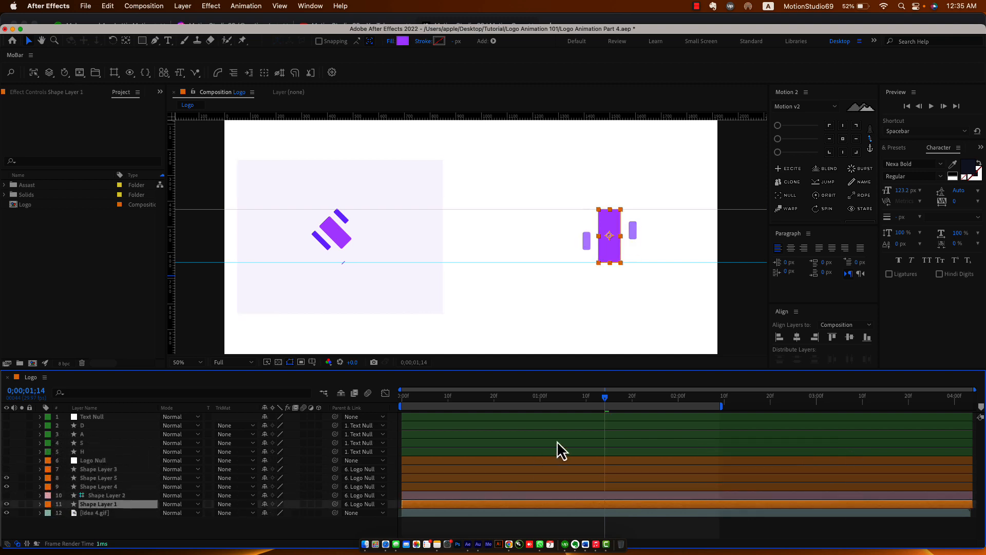
left_click_drag(601, 405, 627, 428)
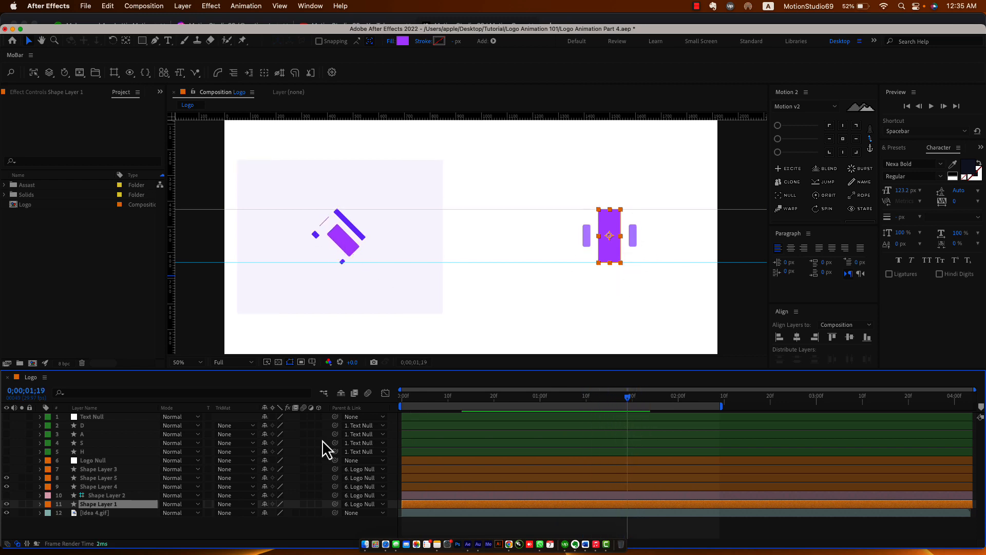
left_click(40, 505)
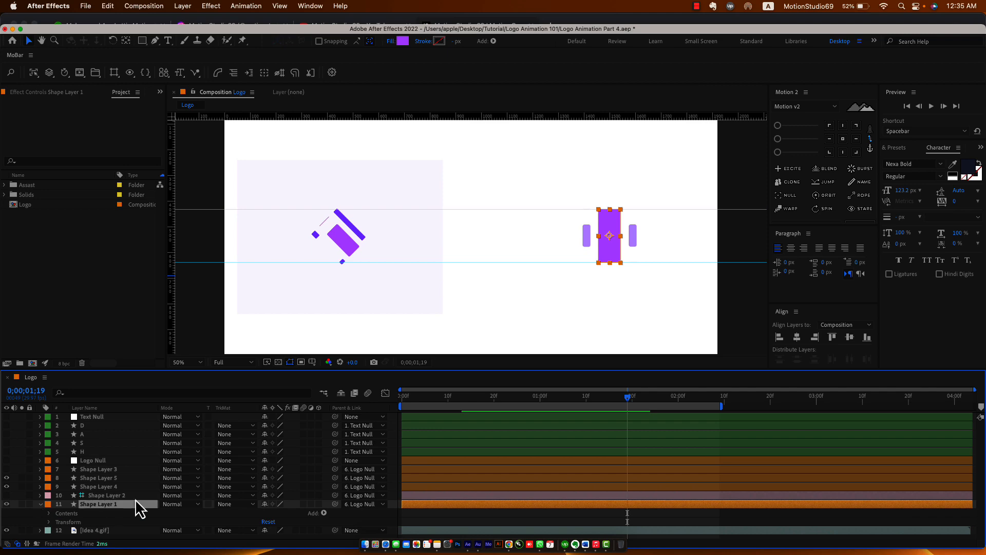
left_click(49, 513)
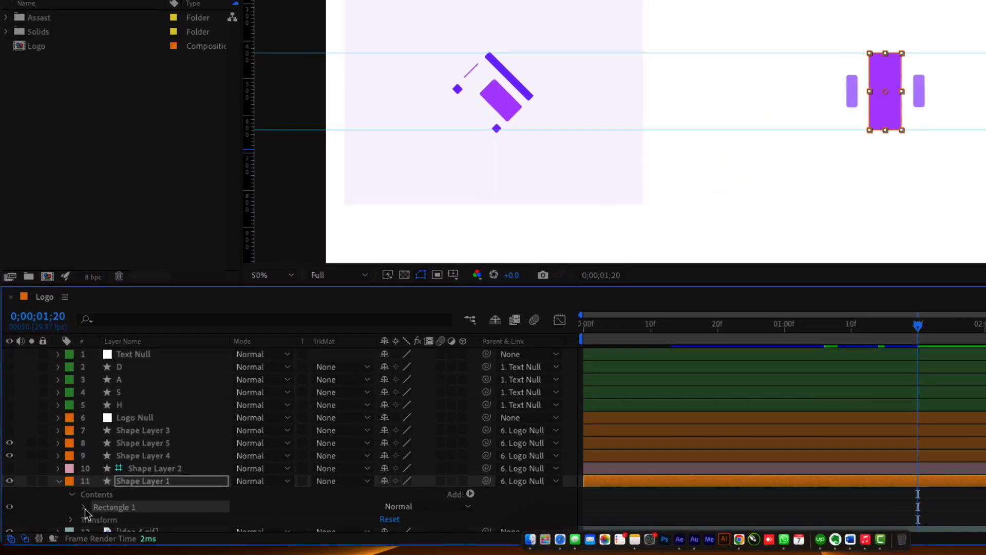
left_click(57, 522)
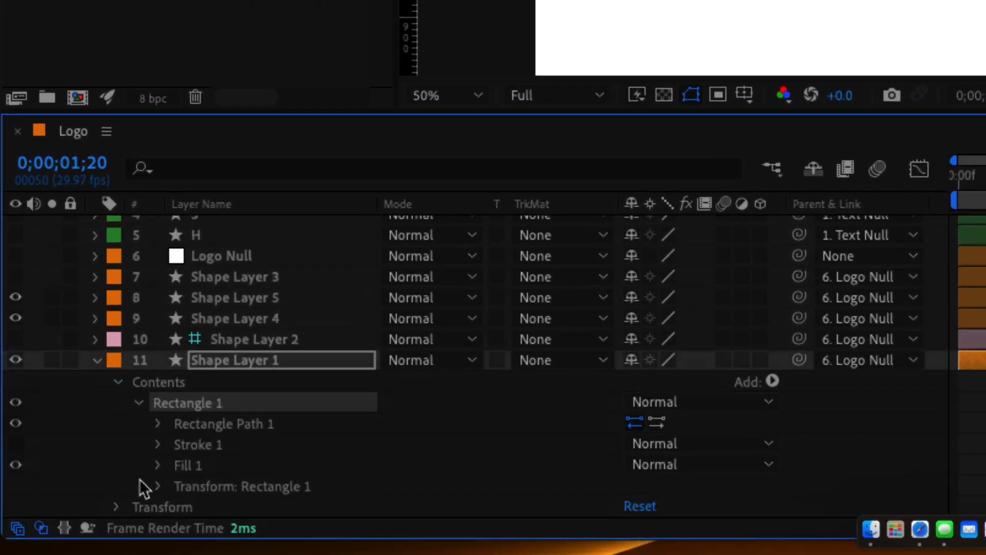
scroll(59, 528, "down", 1)
Convert Rectangle Path 1 to a Bezier path and expose Path 1's Path property at frame 0.
left_click(104, 492)
right_click(250, 406)
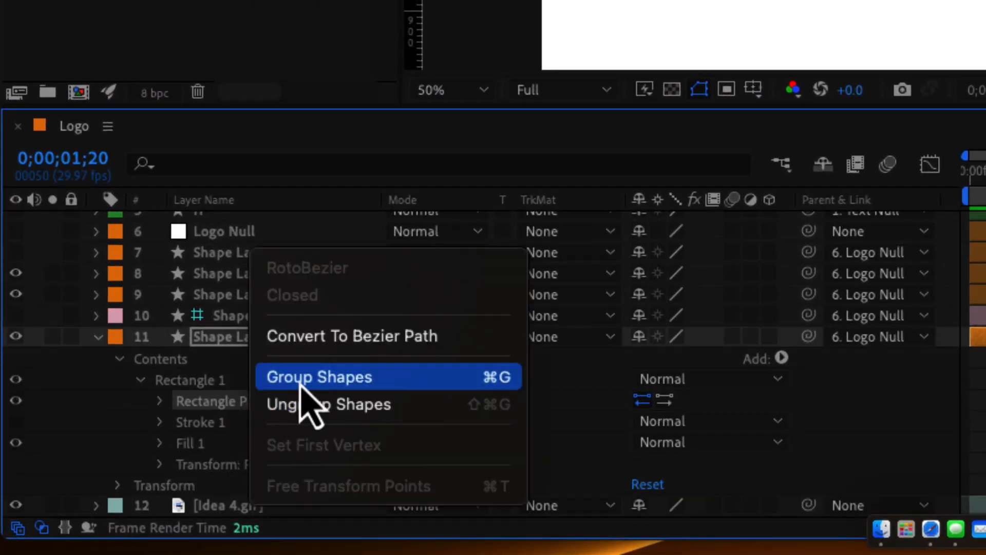
left_click(381, 339)
left_click(188, 423)
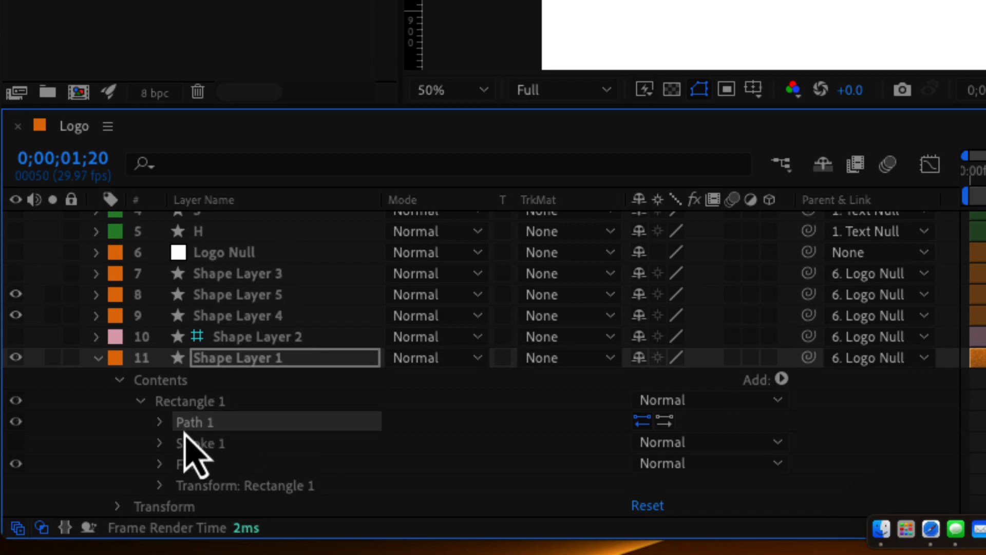
left_click(159, 422)
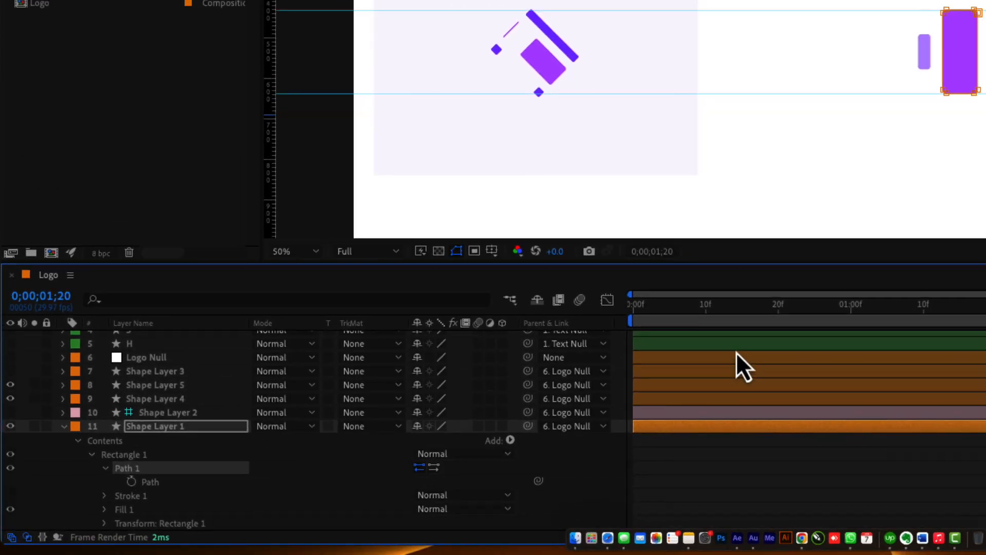
key("Home")
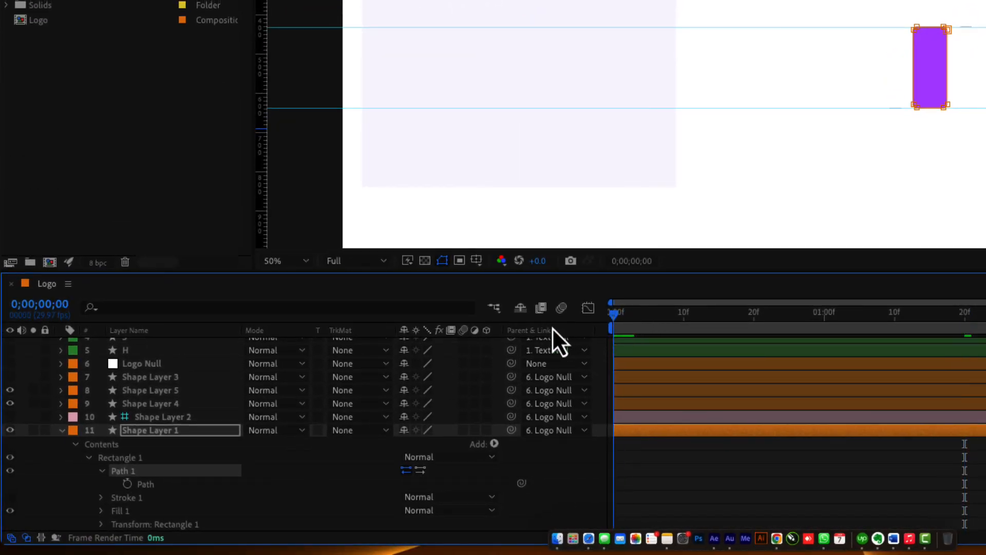
scroll(515, 445, "down", 2)
Set Path keyframes for the middle bar at frames 0 and 10.
left_click(128, 457)
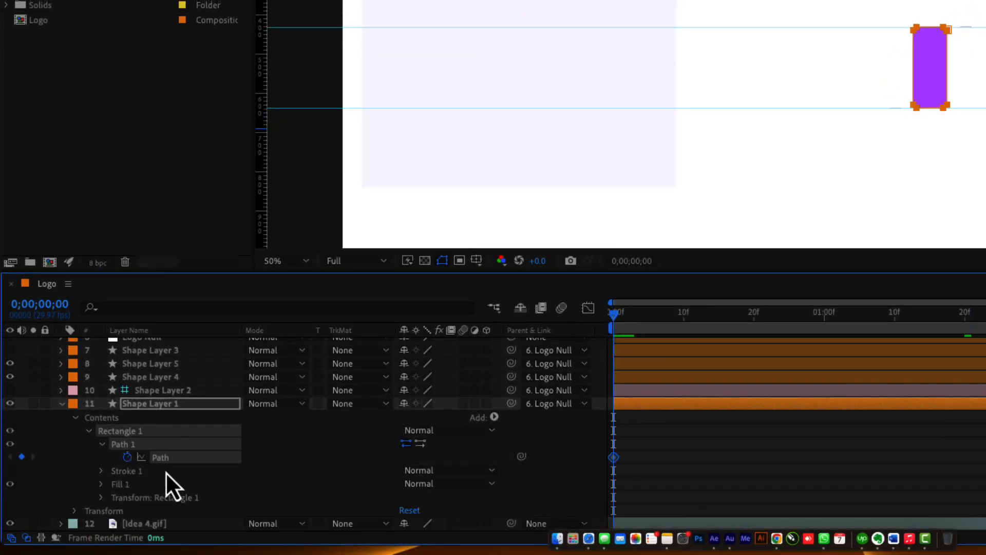
key("shift+Page_Down")
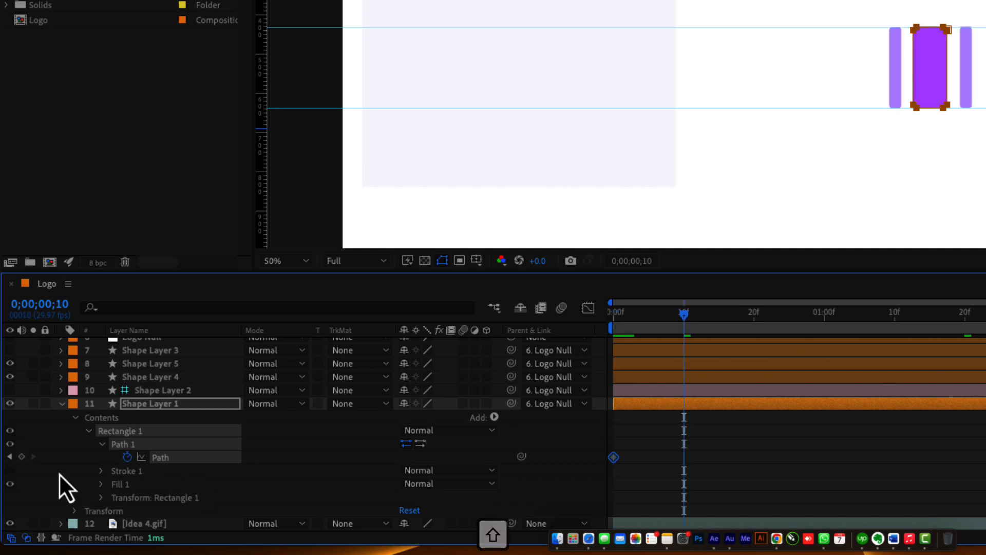
left_click(22, 456)
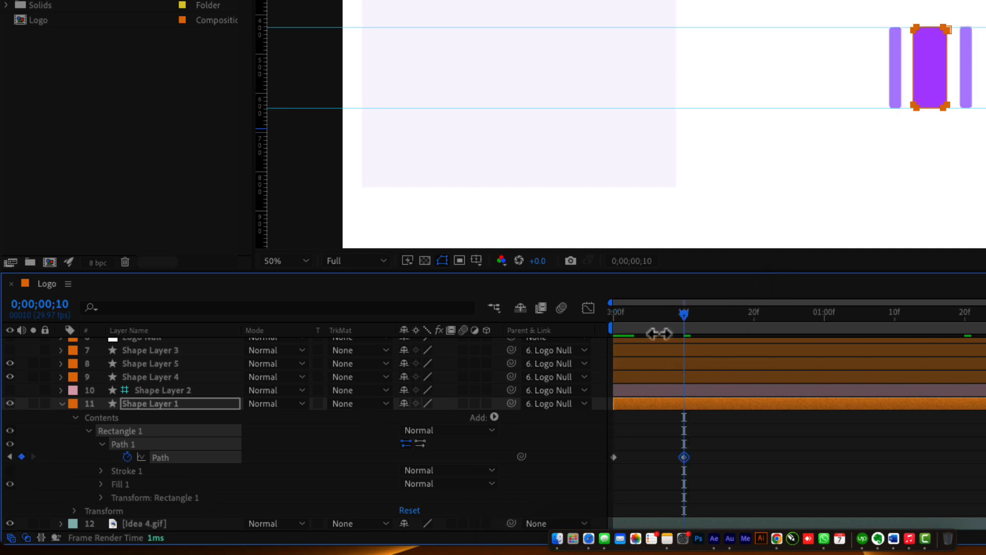
left_click_drag(650, 328, 613, 333)
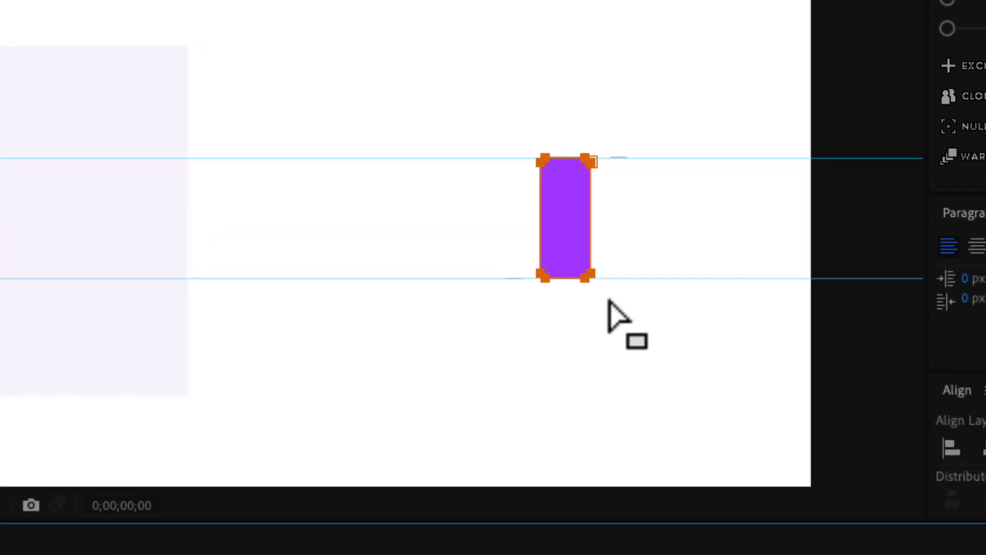
At frame 0, squash the bar into a flat line on the top guide.
left_click_drag(524, 325, 674, 260)
left_click_drag(592, 277, 595, 202)
left_click_drag(522, 135, 640, 211)
double_click(591, 198)
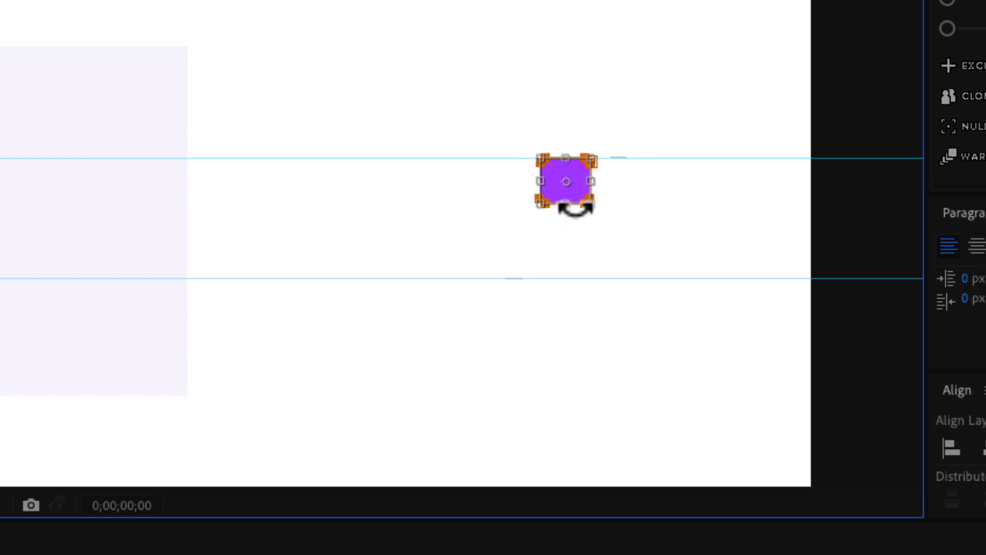
left_click_drag(566, 203, 562, 163)
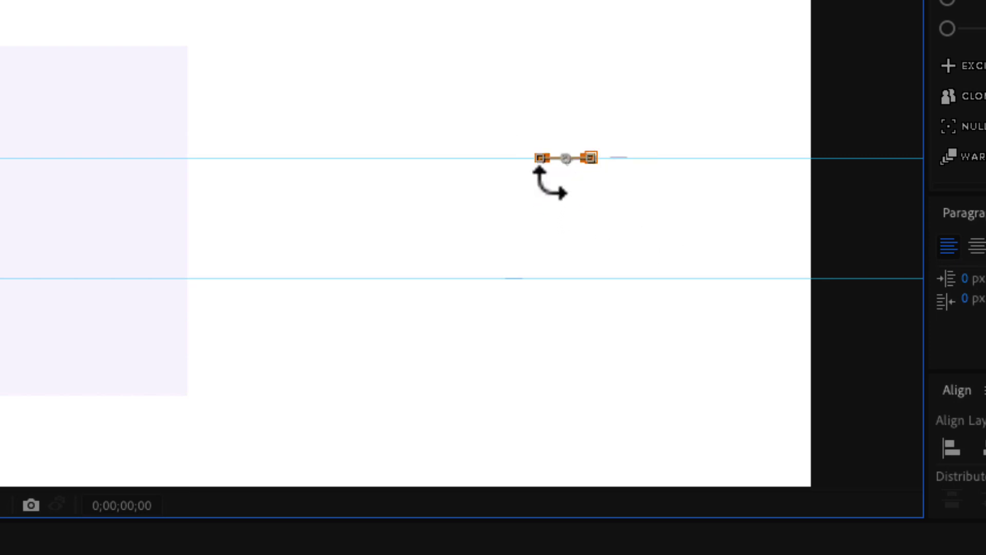
left_click(463, 545)
At frame 0;00;00;20, drag the bar's top vertices down to flatten it on the lower guide.
left_click_drag(250, 495, 449, 405)
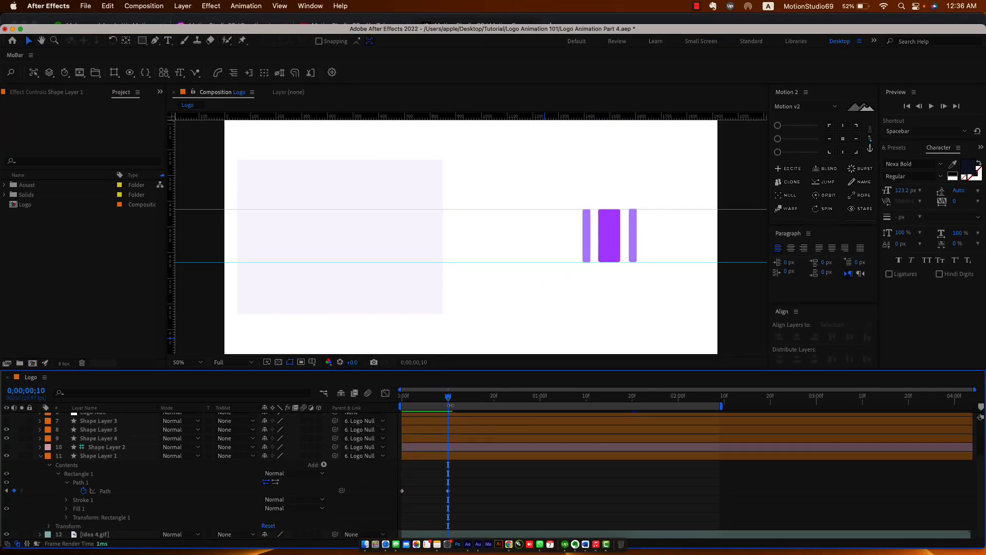
key("shift+Page_Down")
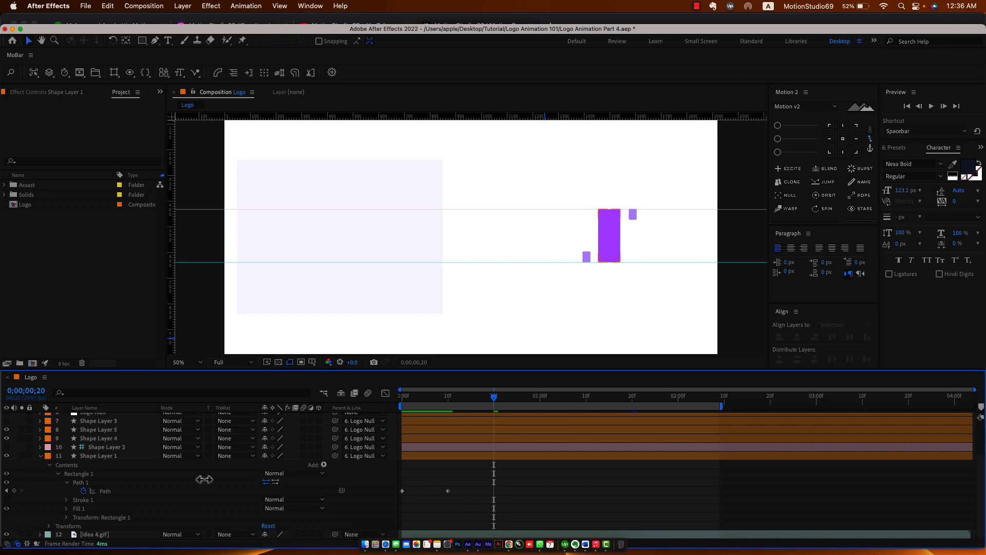
left_click(103, 493)
key(".")
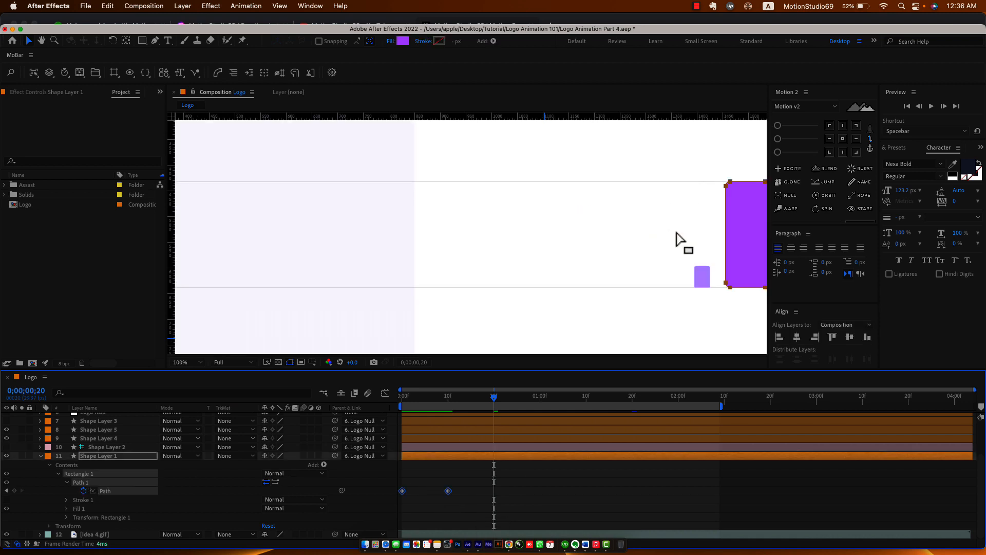
key("h")
left_click_drag(680, 242, 386, 226)
key("v")
left_click_drag(412, 155, 417, 286)
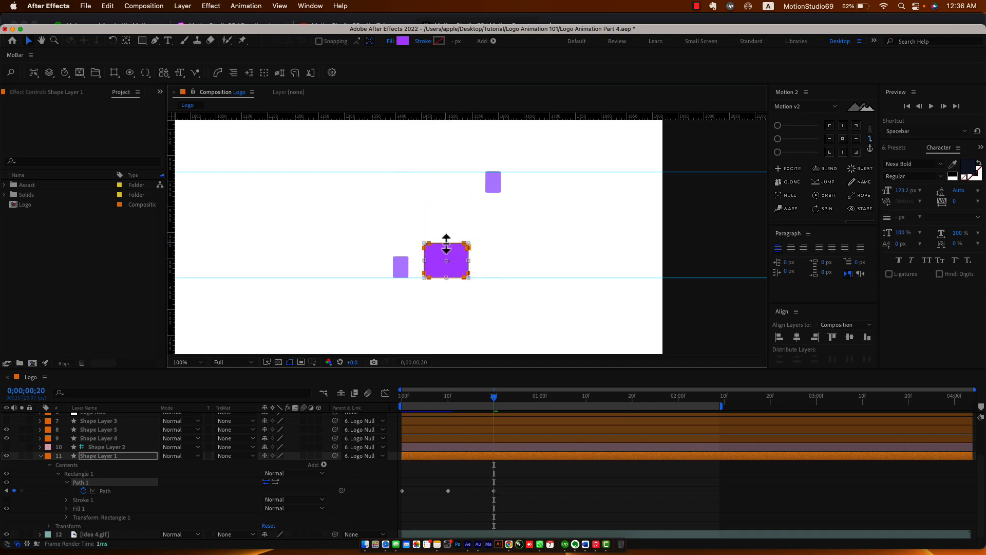
left_click_drag(446, 244, 448, 282)
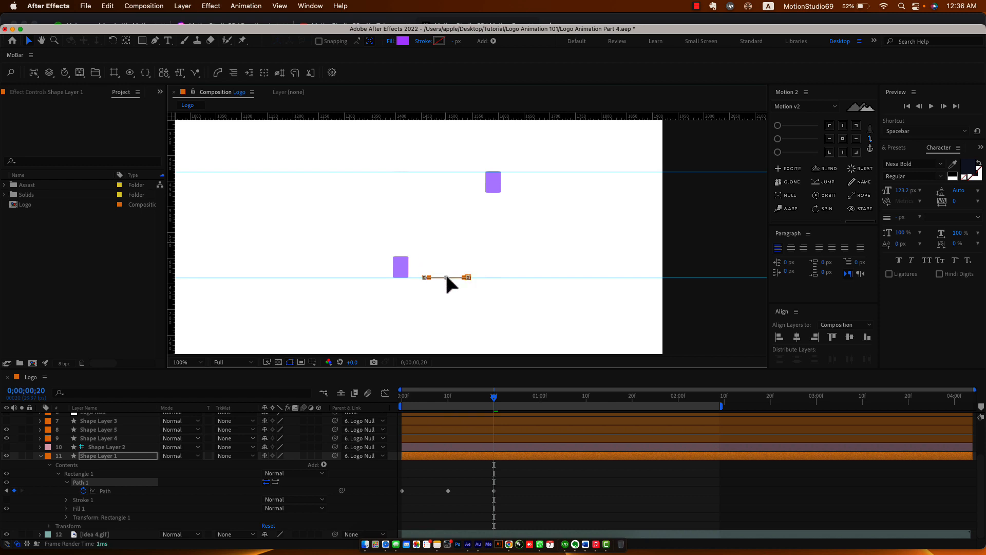
left_click(549, 500)
key("space")
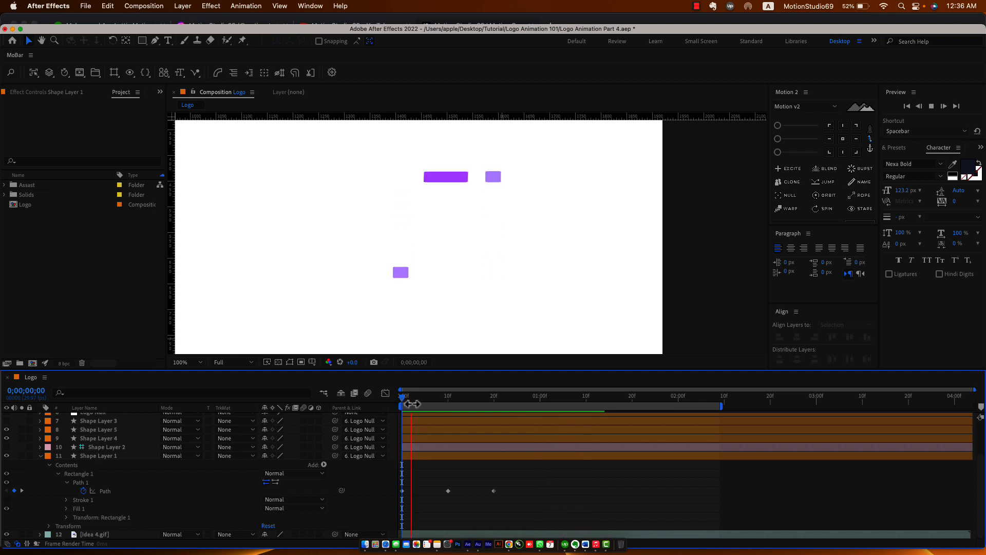
left_click_drag(411, 408, 501, 413)
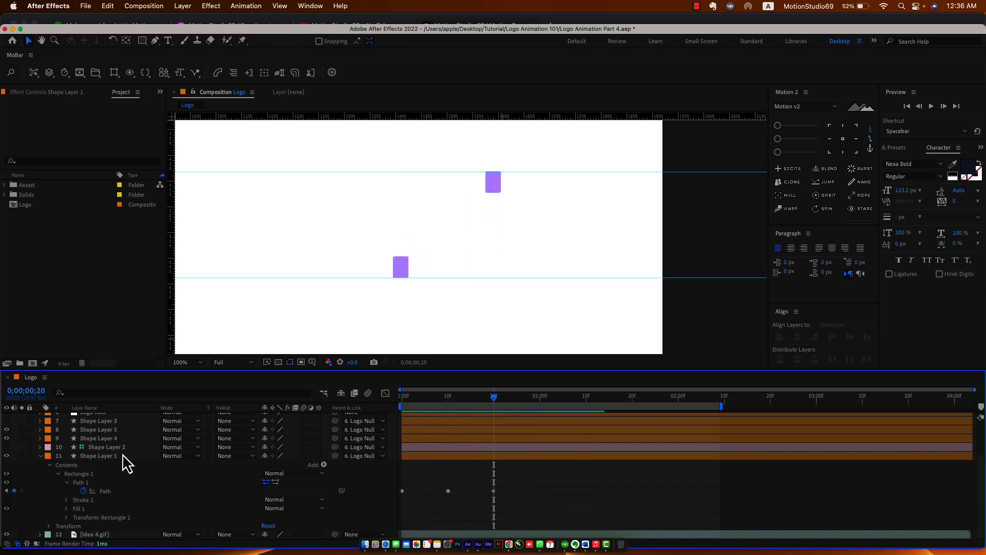
Rename Shape Layer 1's rectangle group to '1' and duplicate it.
left_click(59, 475)
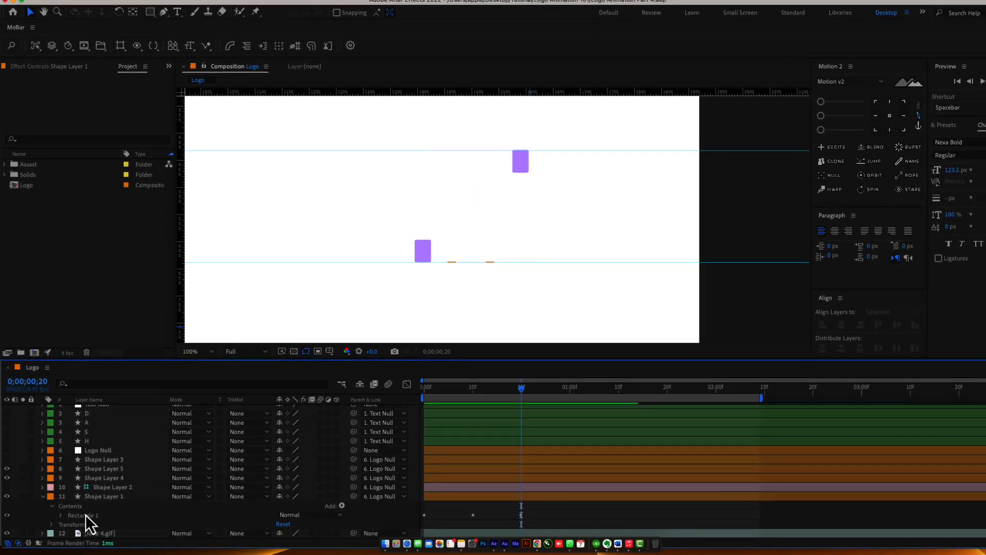
key("Return")
type("1")
key("Return")
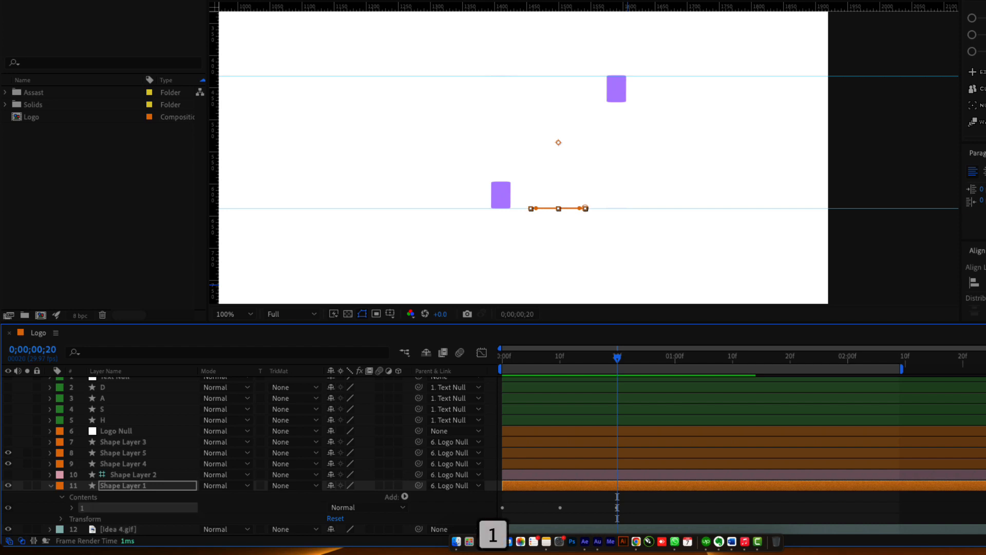
key("super+d")
key("super+d")
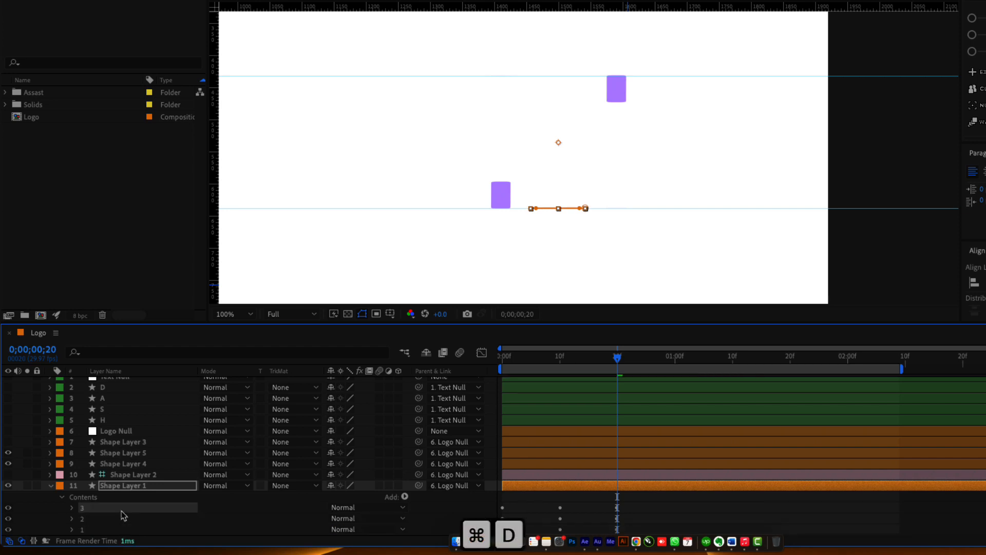
Shift the first two Path rows' keyframes about 8 frames later and delete the third Path's extra keyframe.
left_click(128, 490)
key("u")
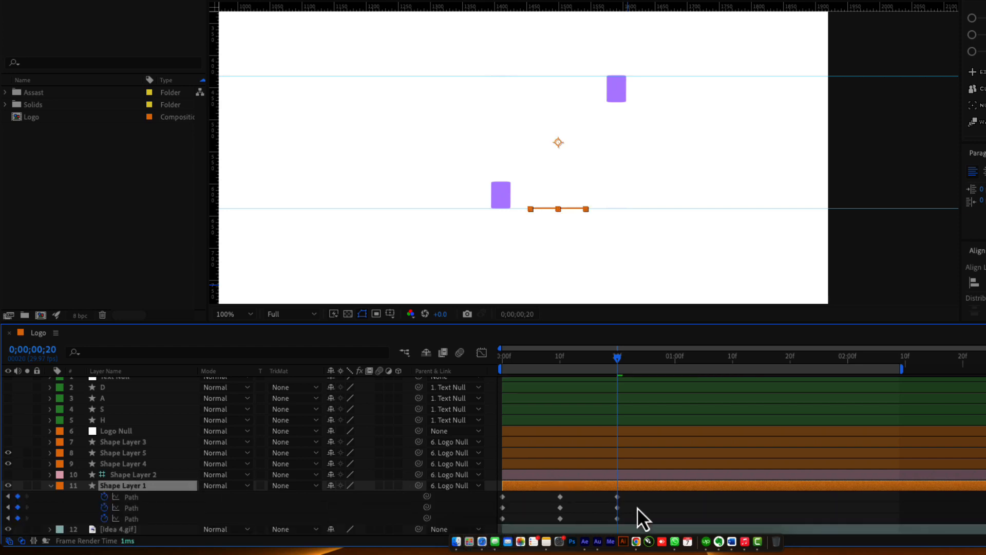
left_click_drag(636, 501, 672, 498)
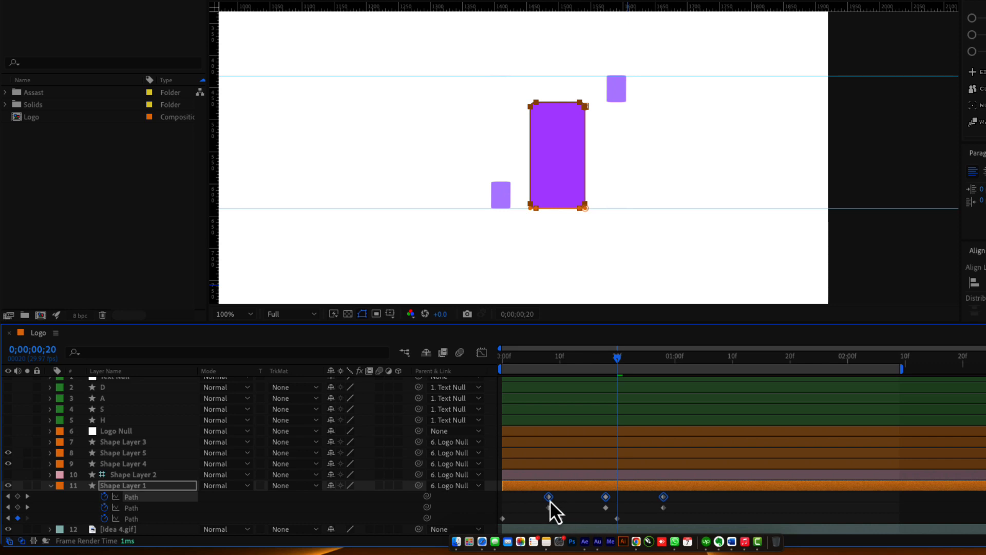
left_click_drag(550, 501, 642, 512)
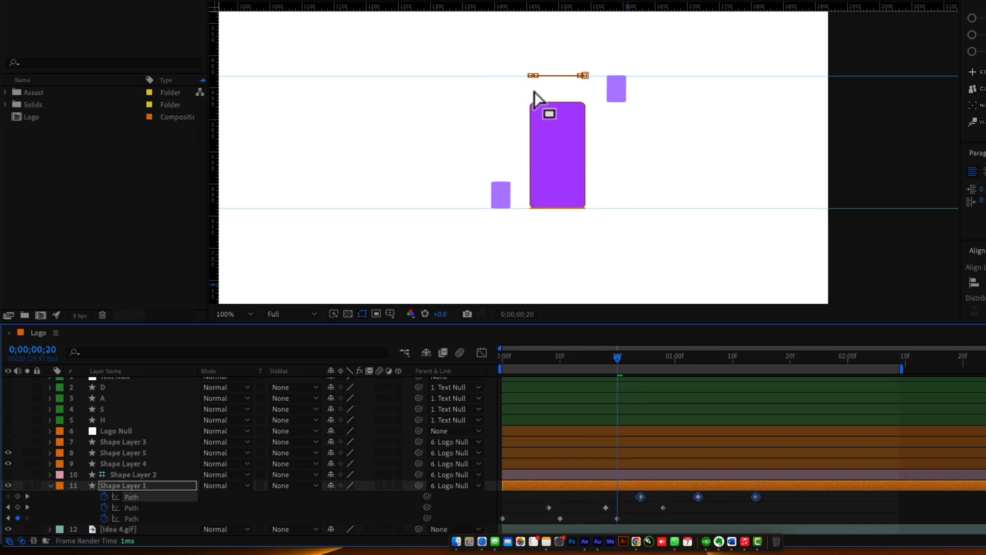
left_click_drag(627, 366, 707, 380)
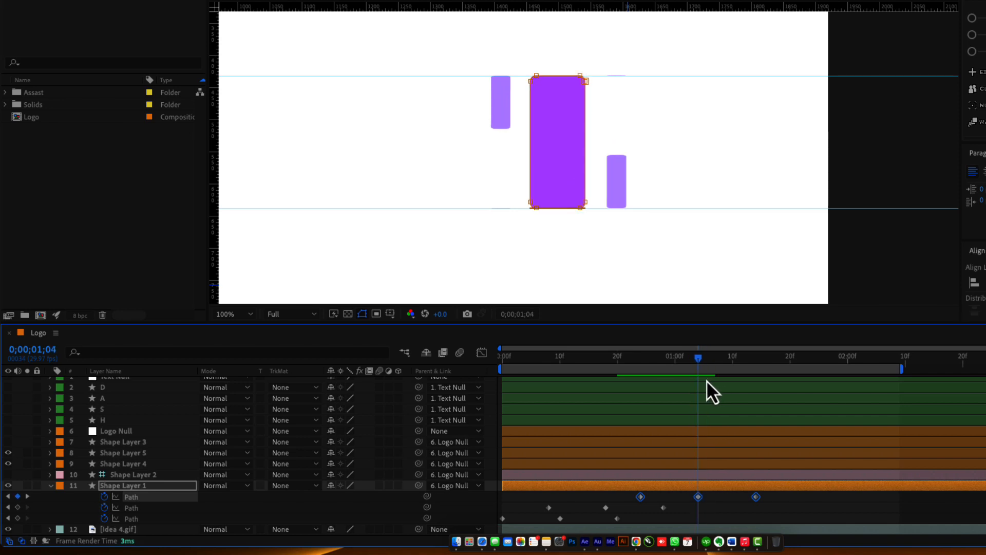
left_click_drag(741, 506, 765, 499)
key("Delete")
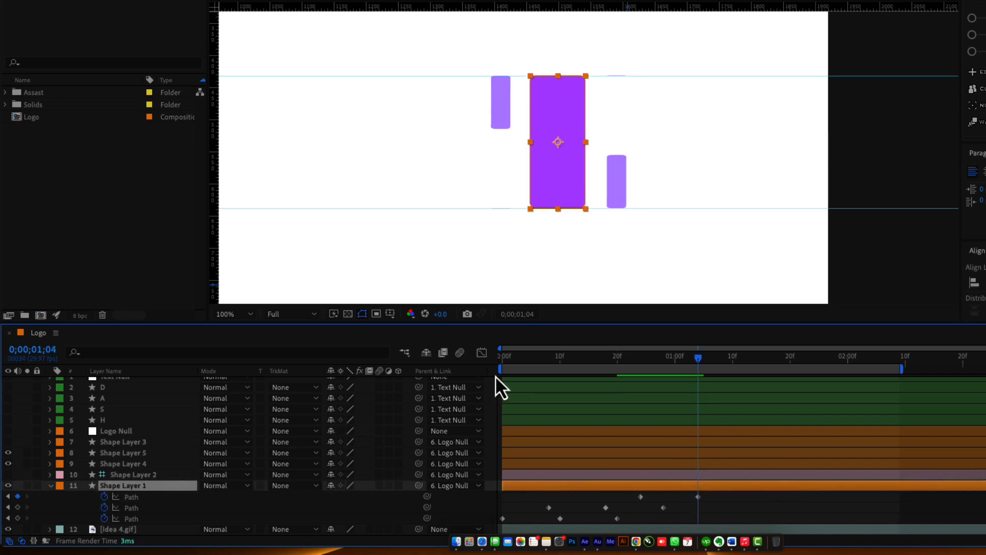
Pull the work area end in and move five Path keyframes 8 frames later.
left_click_drag(559, 368, 609, 372)
mouse_move(721, 497)
left_mouse_down()
mouse_move(528, 512)
mouse_move(719, 493)
left_mouse_up()
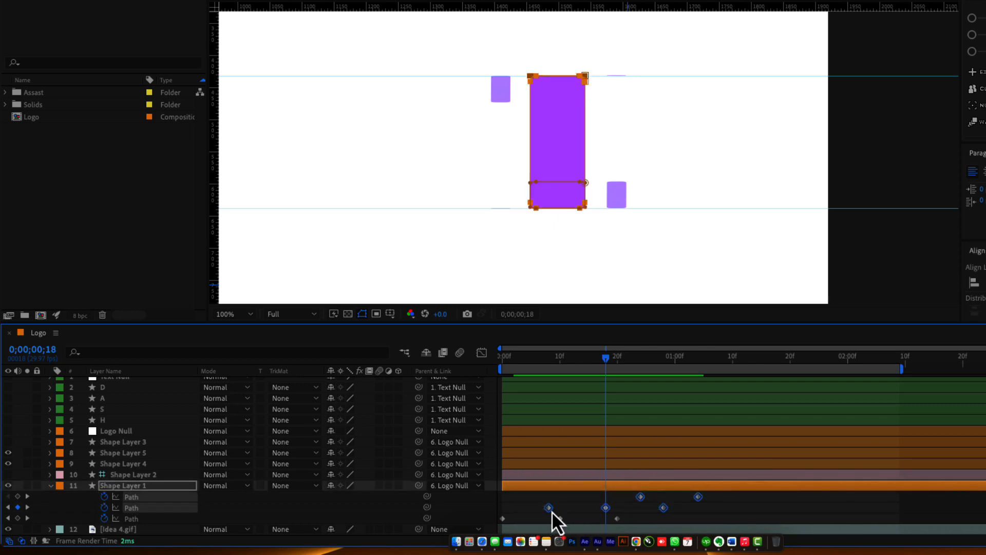
left_click_drag(555, 511, 603, 514)
left_click_drag(617, 363, 767, 398)
Fit the Logo composition in the viewer and play a preview.
left_click(811, 515)
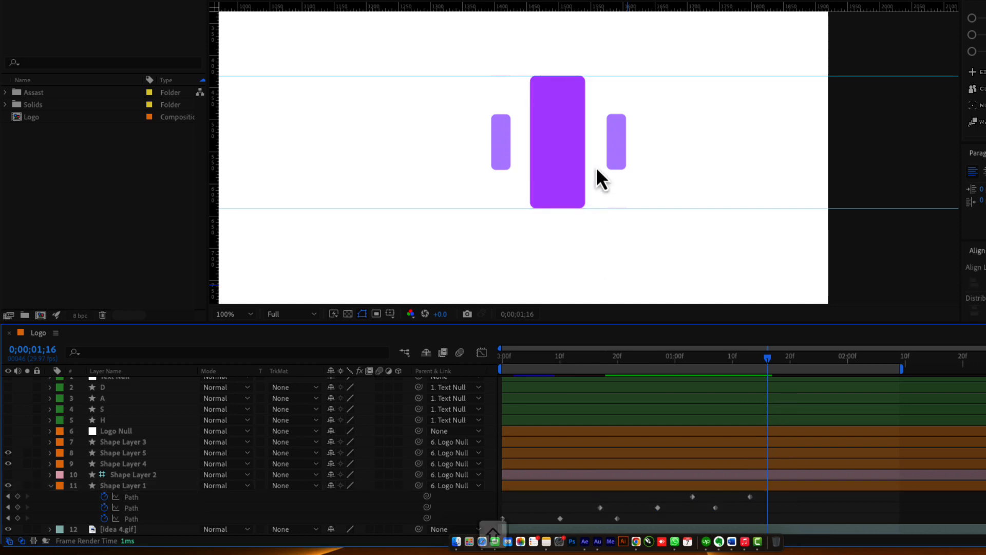
key("shift+slash")
key("space")
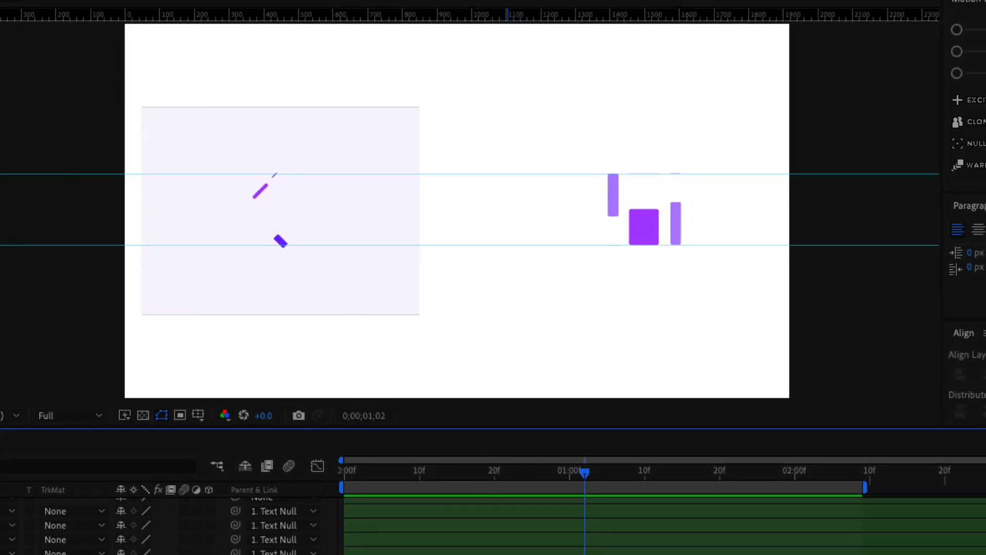
Apply Easy Ease to all of Shape Layer 1's Path keyframes.
left_click(644, 227)
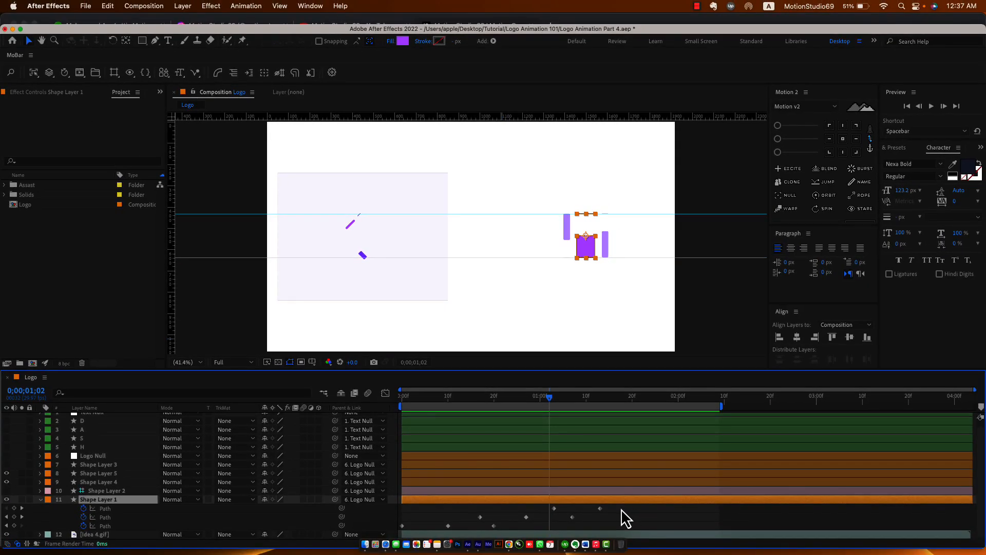
left_click_drag(621, 510, 394, 529)
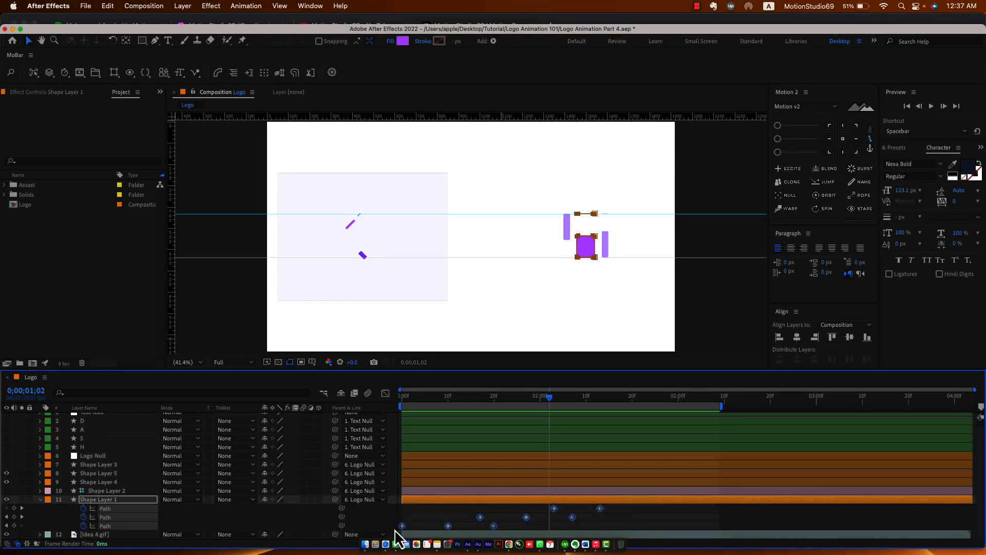
key("F10")
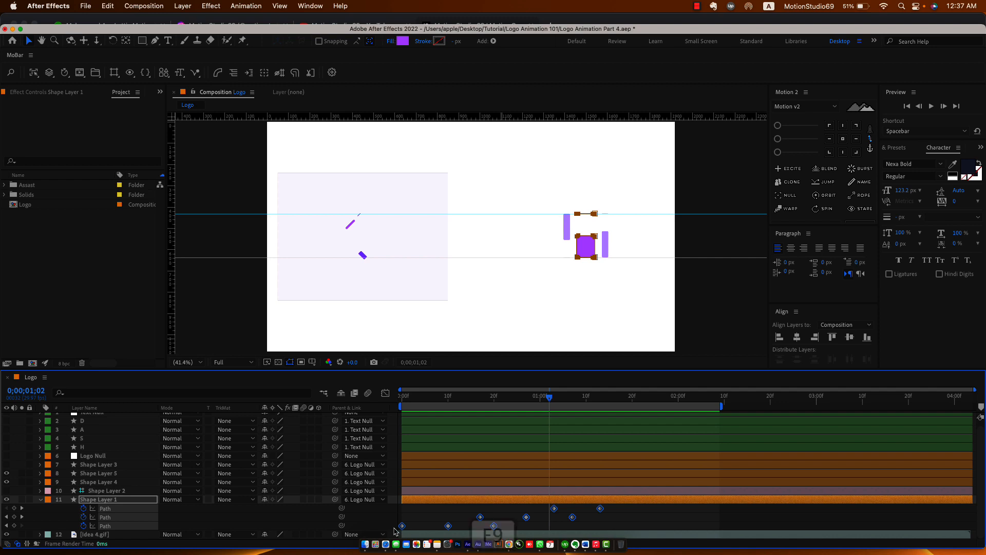
key("F9")
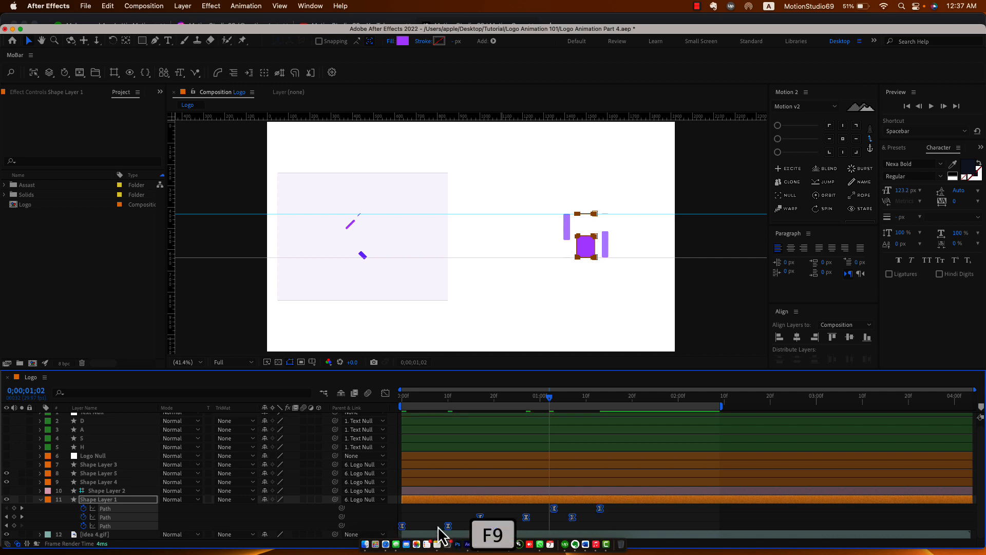
Sharpen the speed curves in the Graph Editor to steep peaks near 4 units/sec, then preview from the start.
left_click(385, 393)
left_click_drag(627, 491, 442, 519)
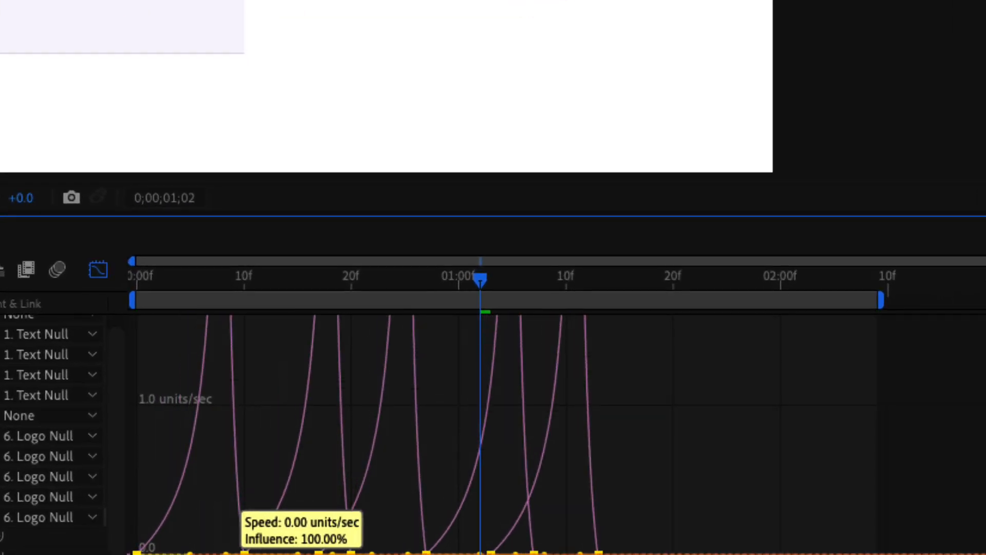
left_click_drag(240, 553, 242, 553)
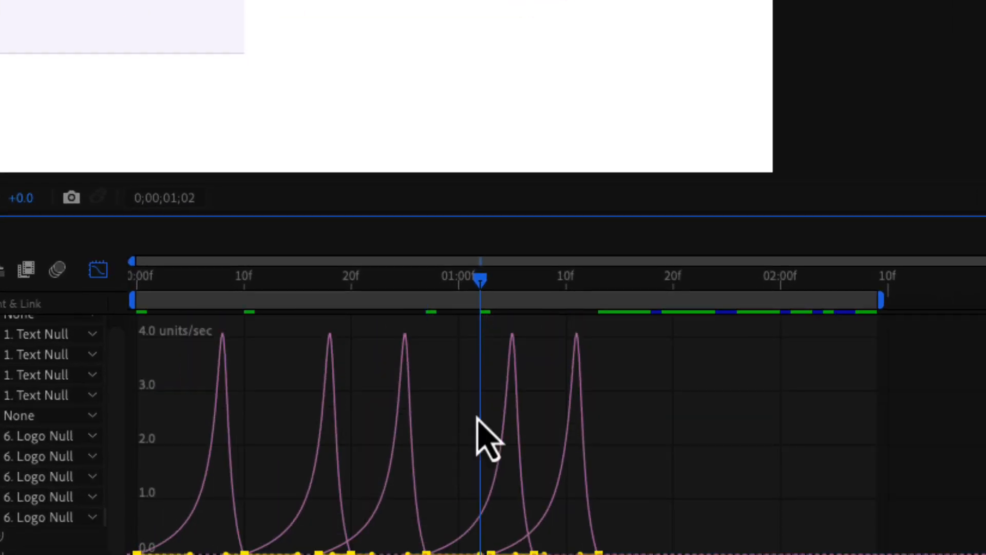
left_click(137, 279)
key("space")
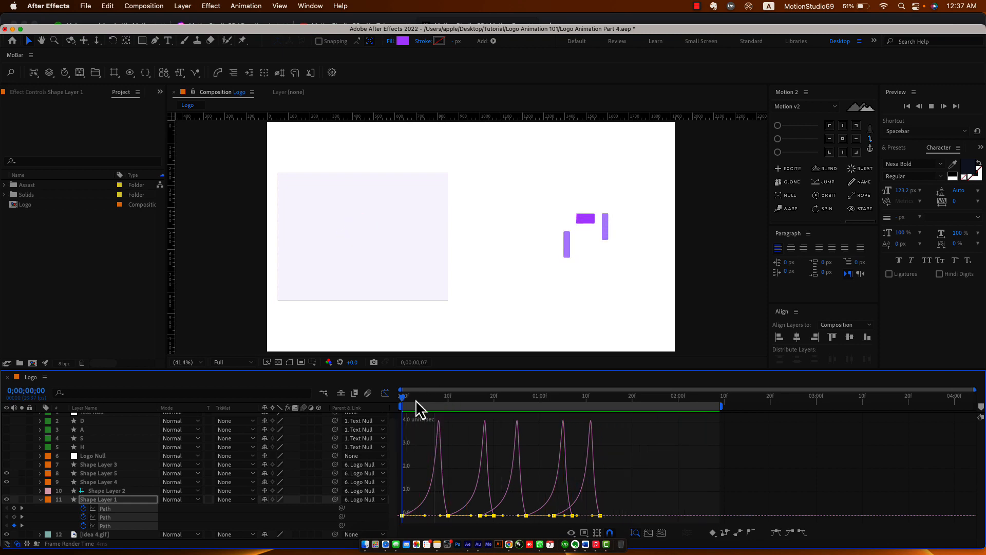
Apply Easy Ease to the Path keyframes of Shape Layers 4 and 5.
key("space")
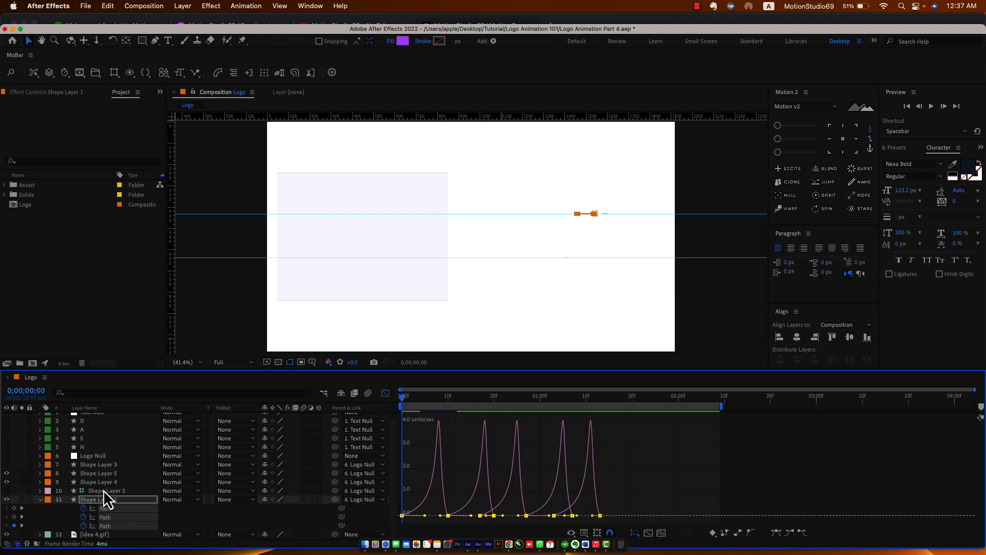
left_click(40, 500)
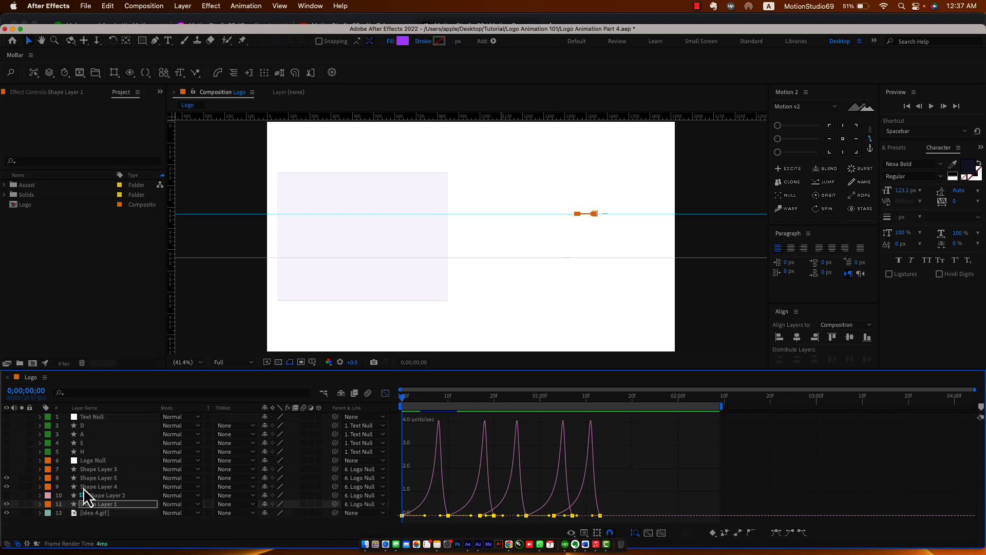
left_click(103, 487)
left_click(105, 478, "shift")
key("u")
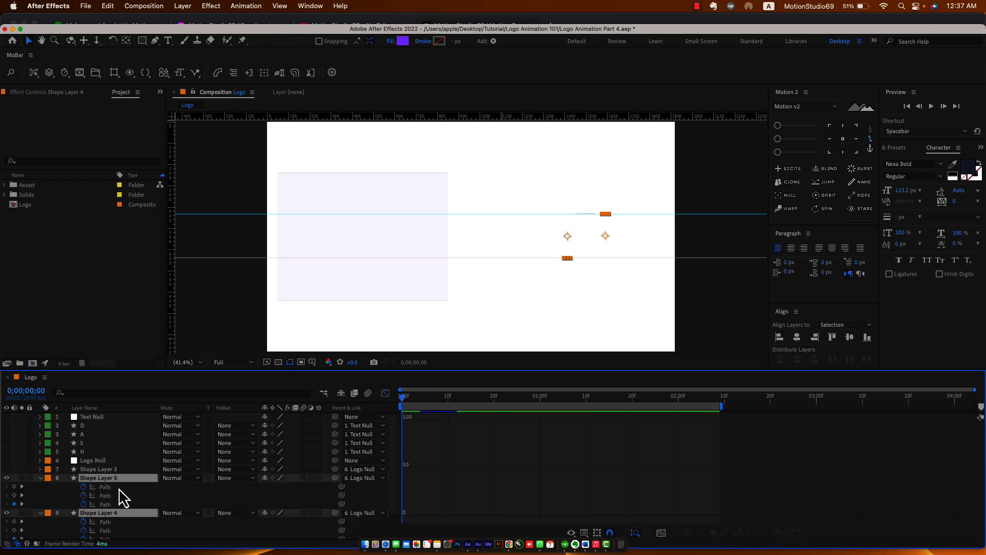
key("shift+F3")
left_click_drag(650, 471, 374, 540)
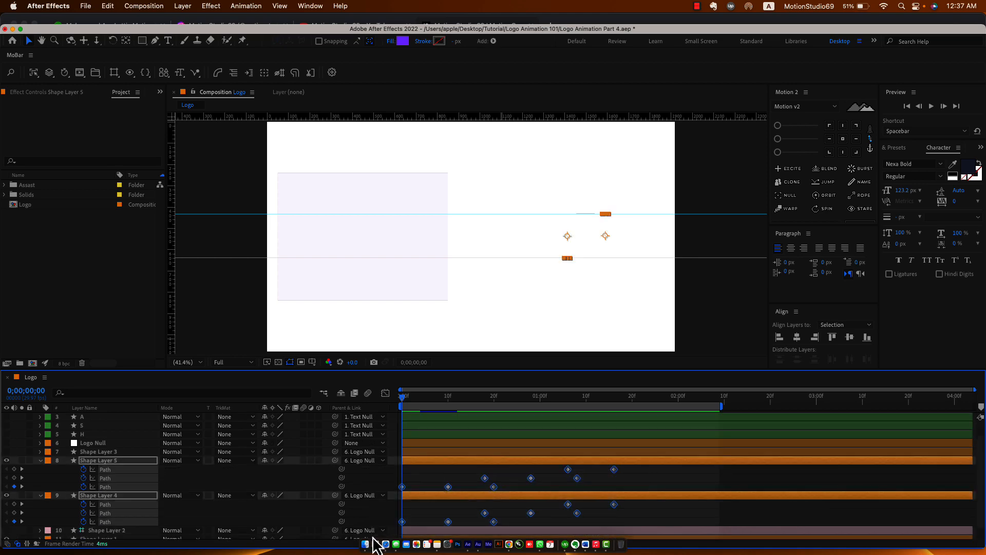
key("F9")
Select both layers' keyframes in the speed graph and preview, stopping at 0;00;01;11.
left_click(390, 394)
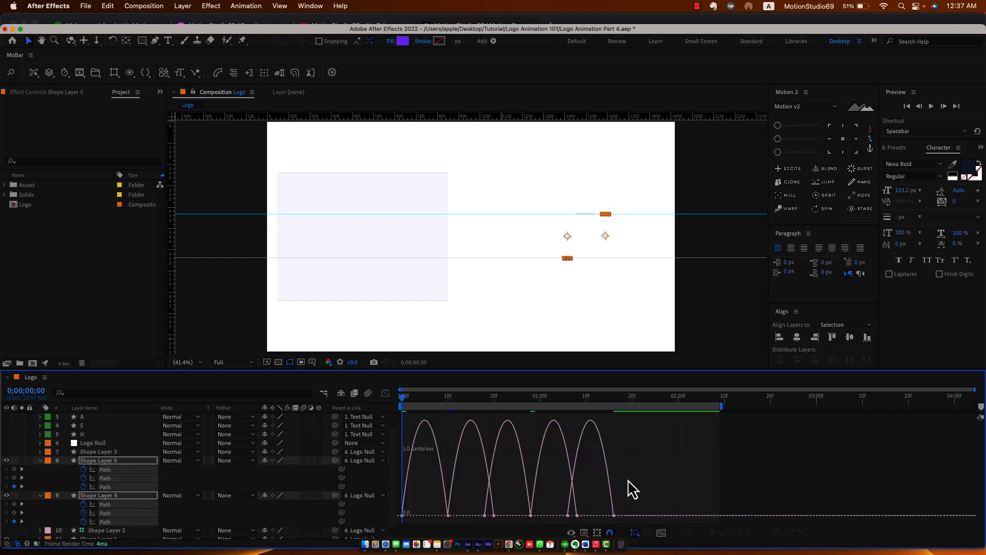
left_click_drag(637, 493, 436, 521)
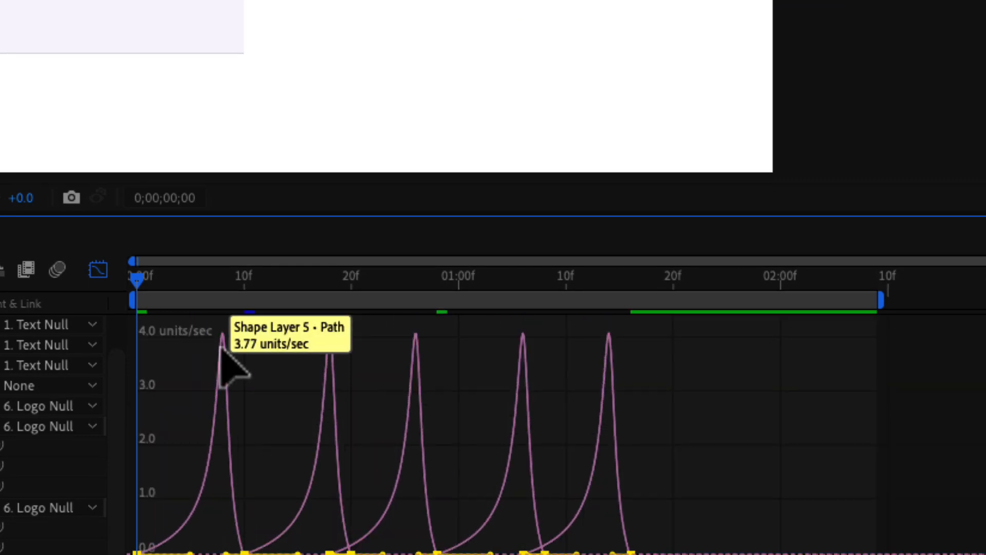
key("space")
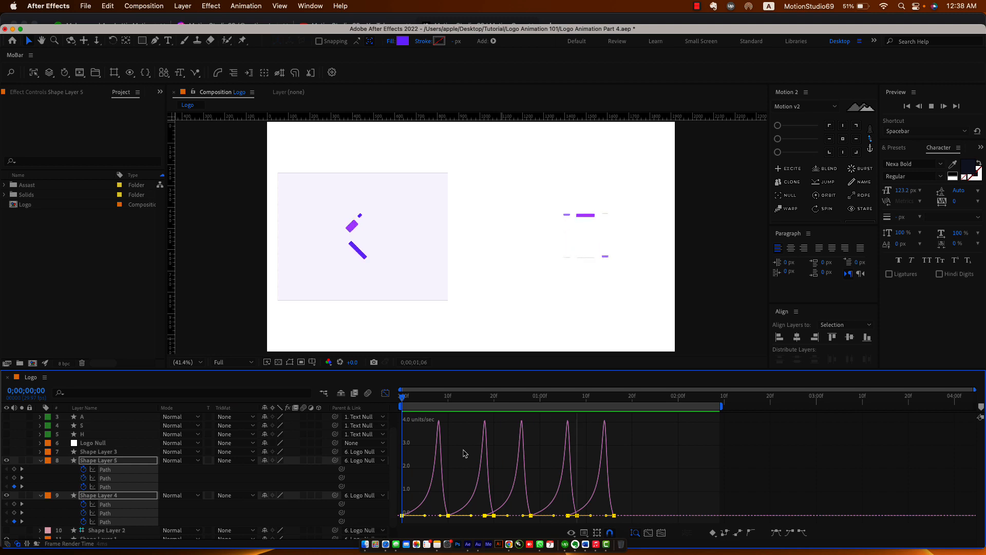
left_click(590, 401)
left_click(267, 483)
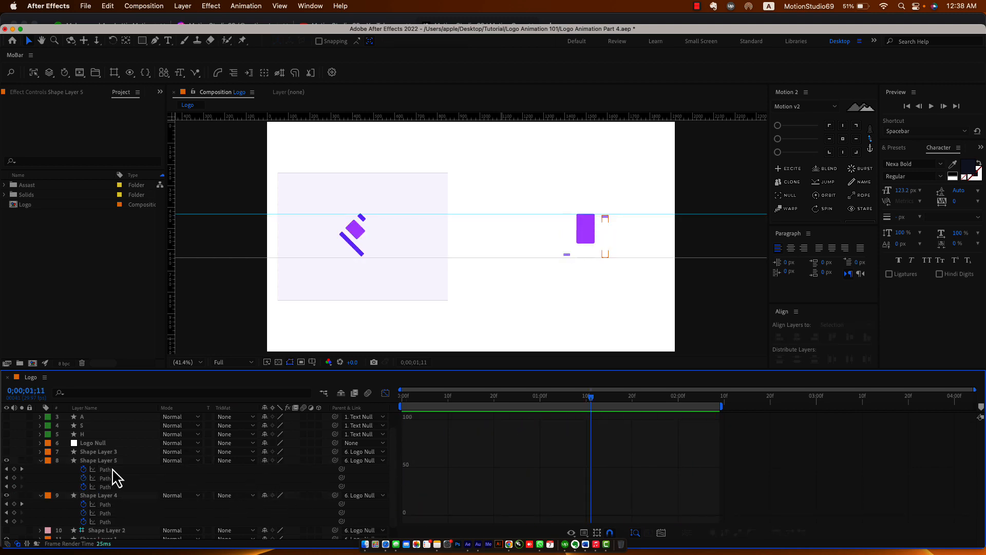
Reshape Shape Layer 5's first Path speed curve: full incoming influence, shorter outgoing easing, centred peak.
left_click(108, 470)
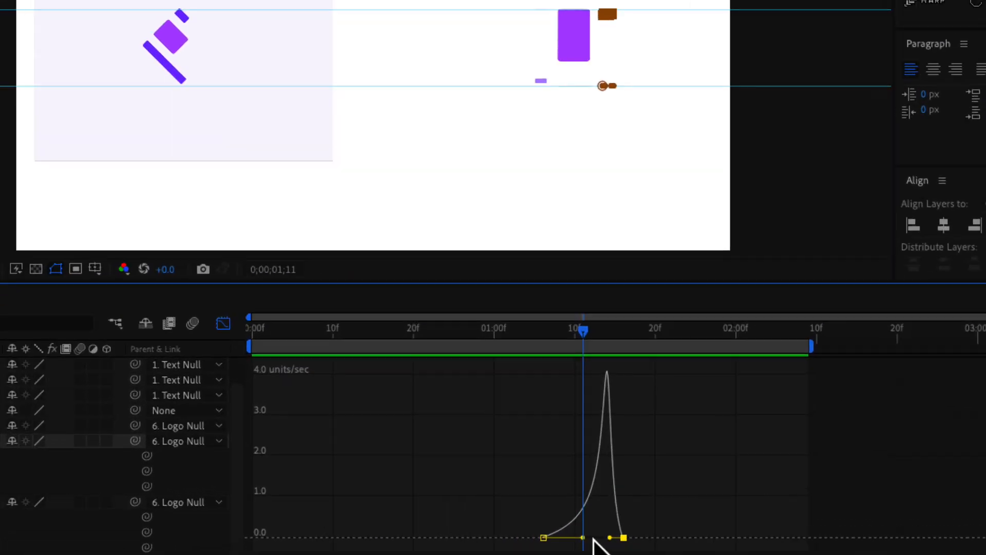
left_click_drag(576, 553, 543, 553)
left_click_drag(613, 553, 576, 553)
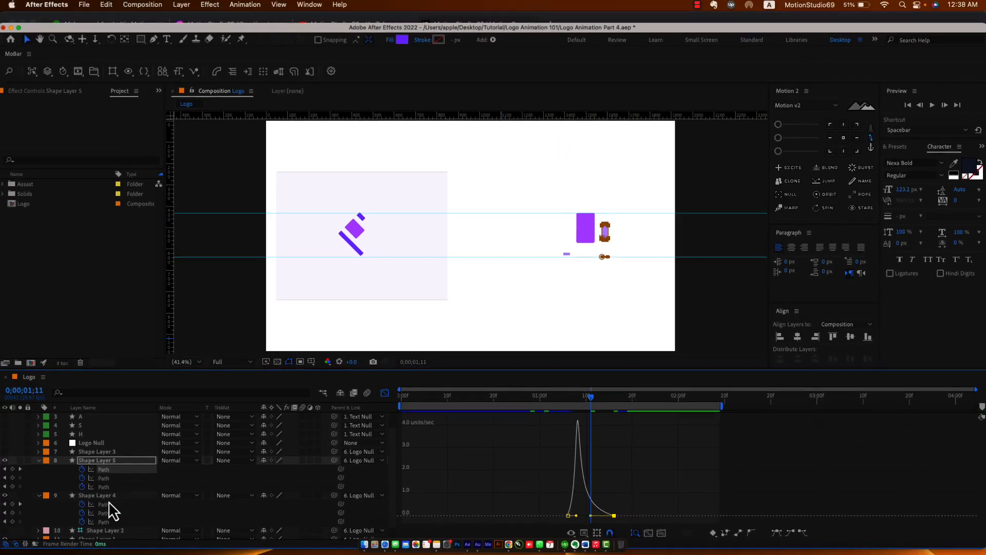
Select Shape Layer 4's two Path keyframes in the speed graph and preview to 0;00;01;11.
left_click(113, 508)
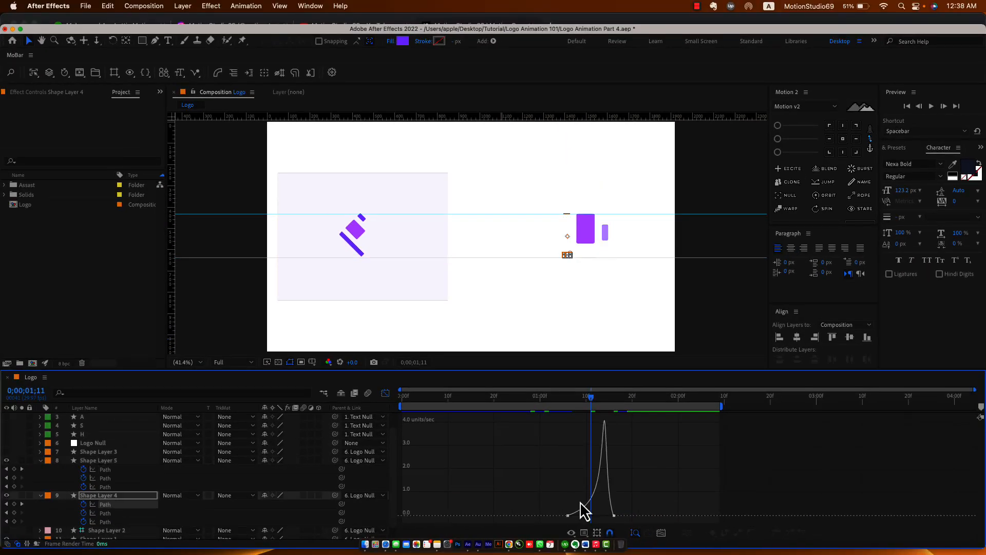
left_click_drag(624, 480, 591, 516)
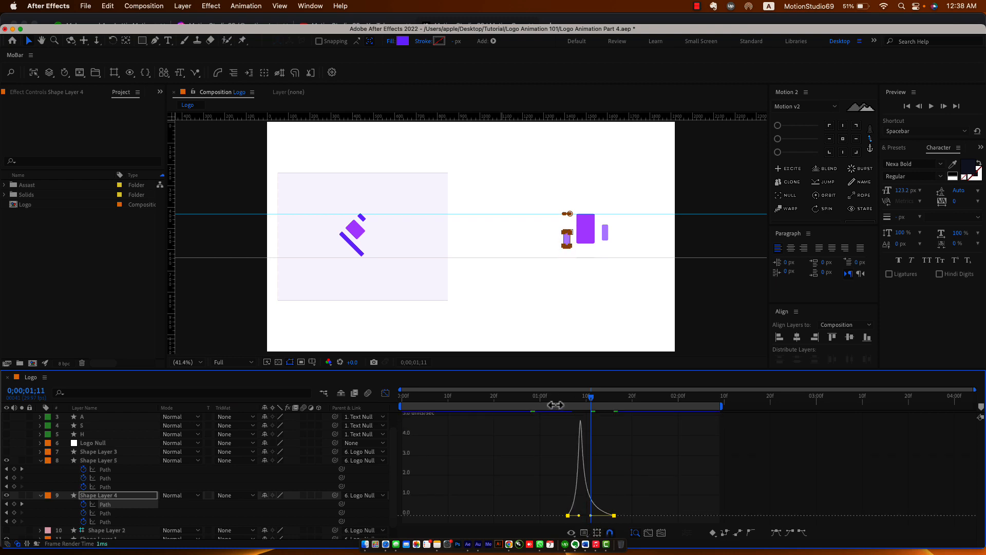
key("space")
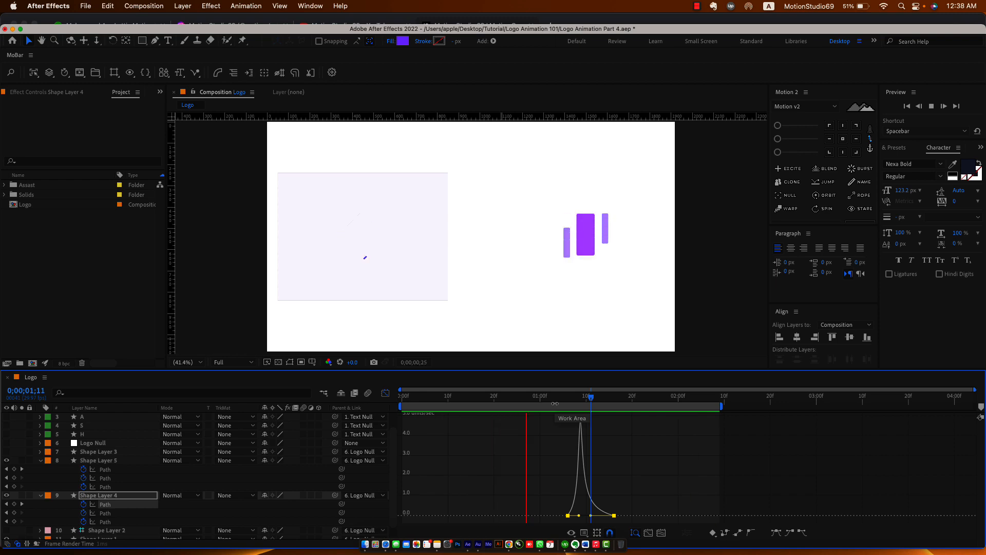
key("space")
left_click_drag(551, 400, 591, 402)
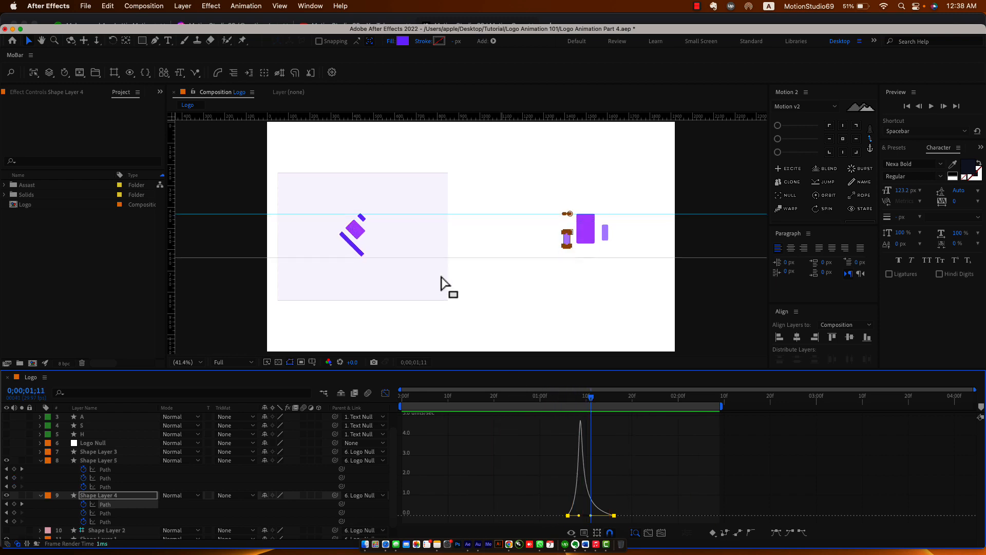
Return to layer bars, move Shape Layer 1 above Shape Layer 2, and select Shape Layers 1, 4 and 5.
left_click(41, 462)
left_click(41, 481)
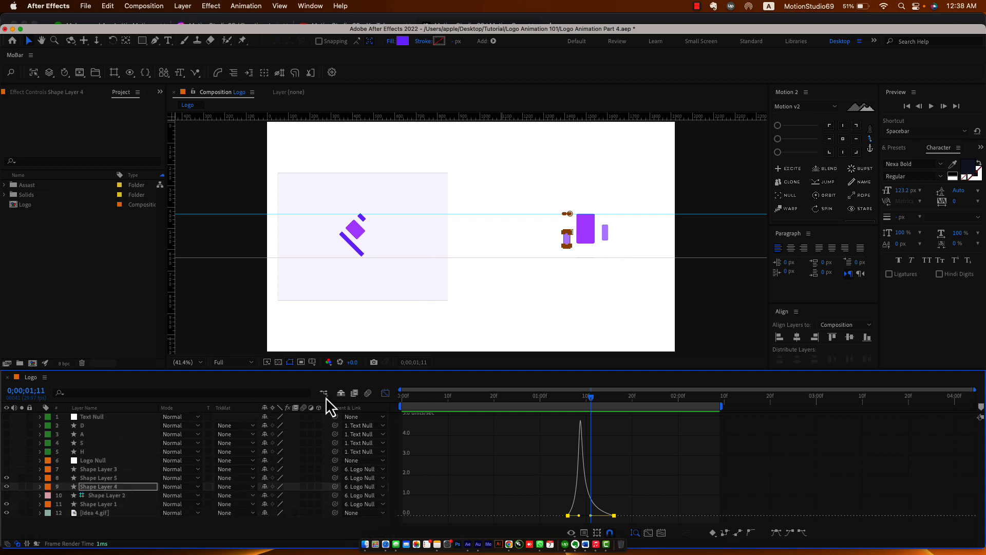
left_click(385, 394)
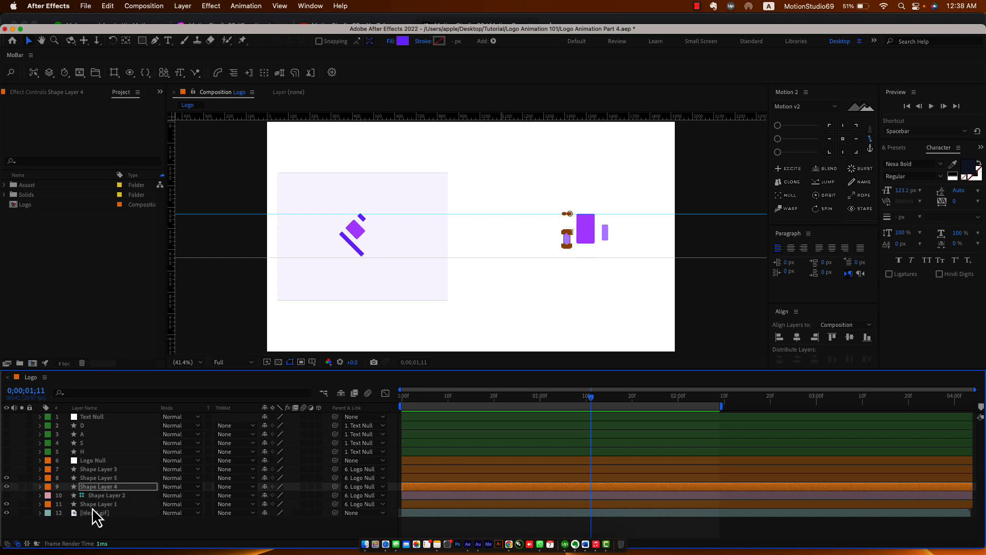
left_click_drag(92, 507, 101, 491)
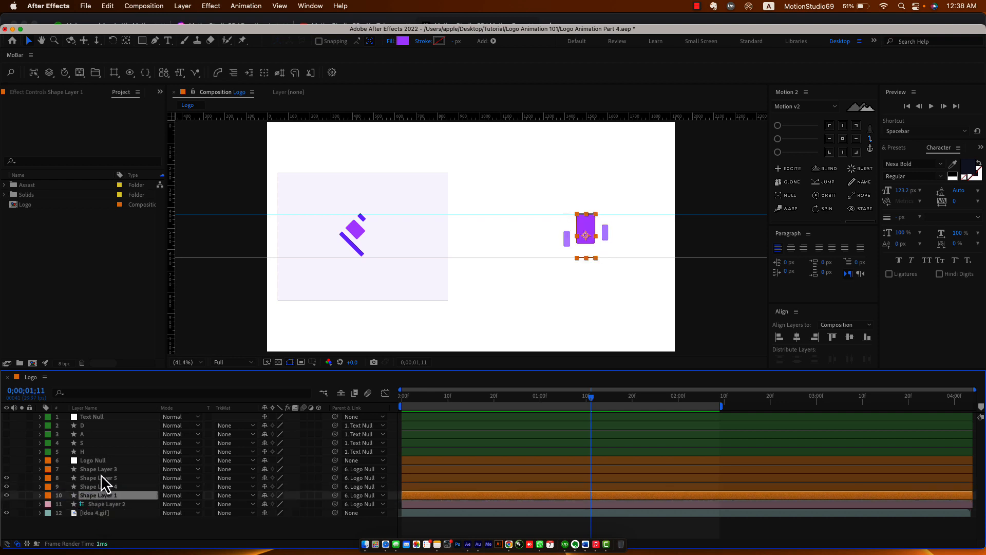
left_click(101, 479, "shift")
Time-stretch the Path keyframes of Shape Layers 5, 4 and 1 later, then return to the timeline start.
key("u")
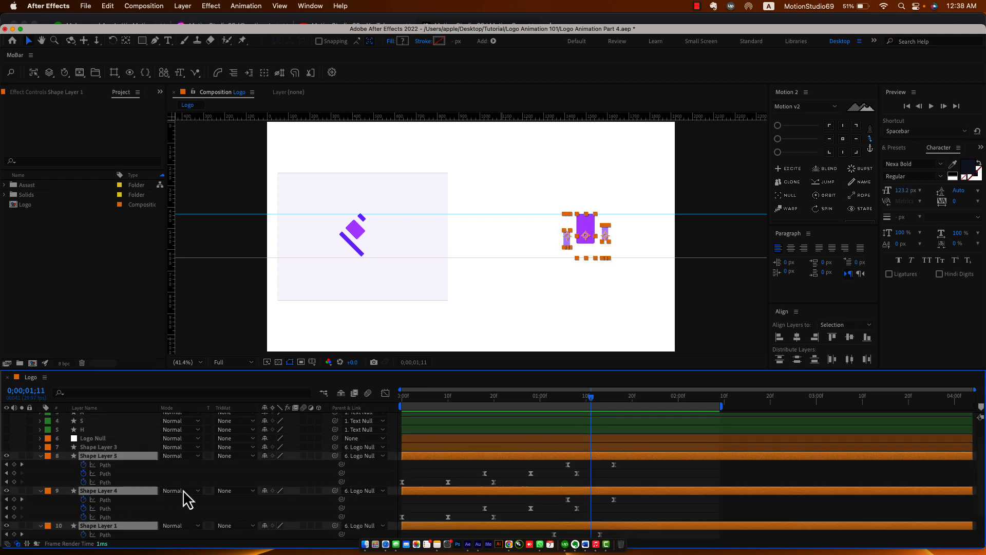
scroll(617, 487, "down", 1)
left_click_drag(636, 450, 395, 546)
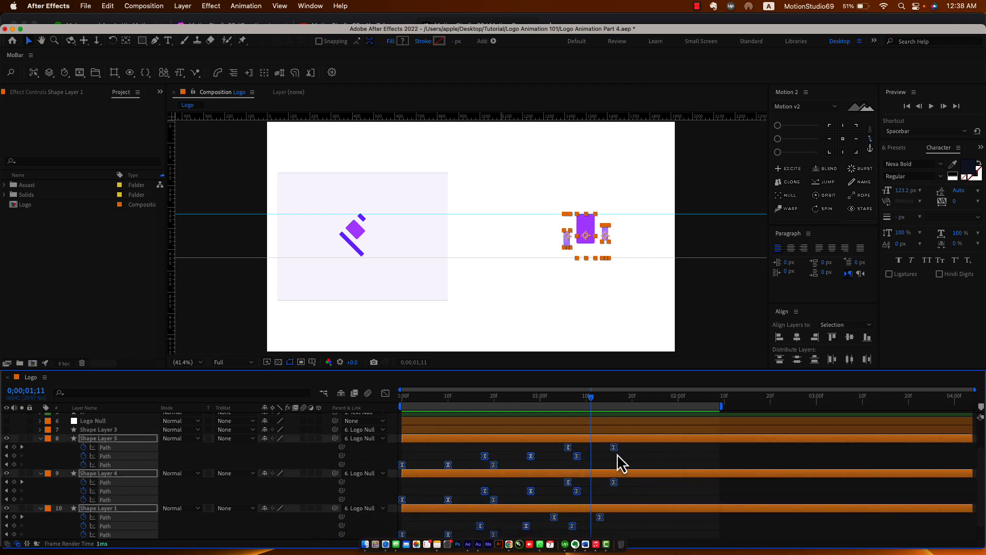
left_click_drag(617, 451, 691, 452)
left_click(715, 459)
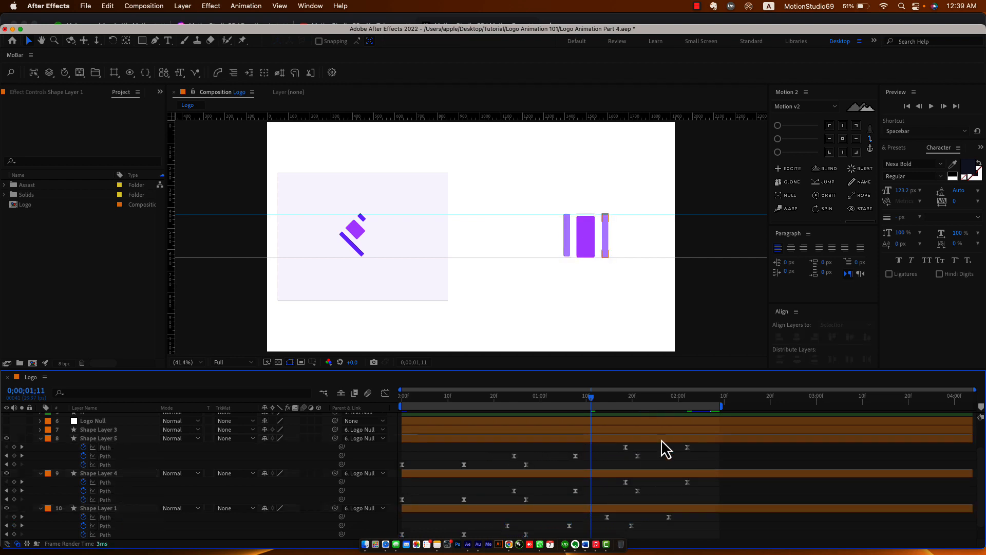
left_click_drag(415, 398, 391, 399)
Trim the end of the Idea 4.gif layer and end the work area around 0;00;02;13.
key("space")
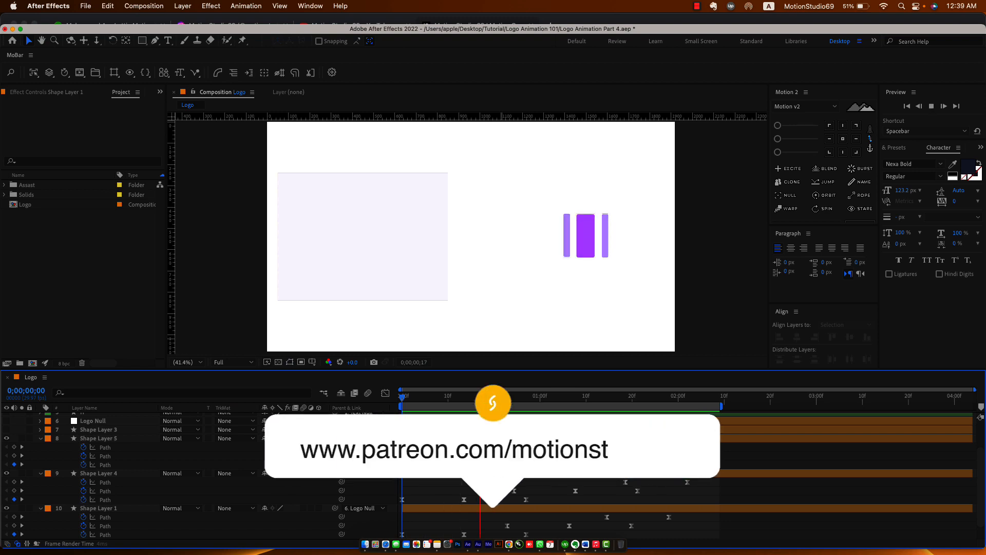
key("space")
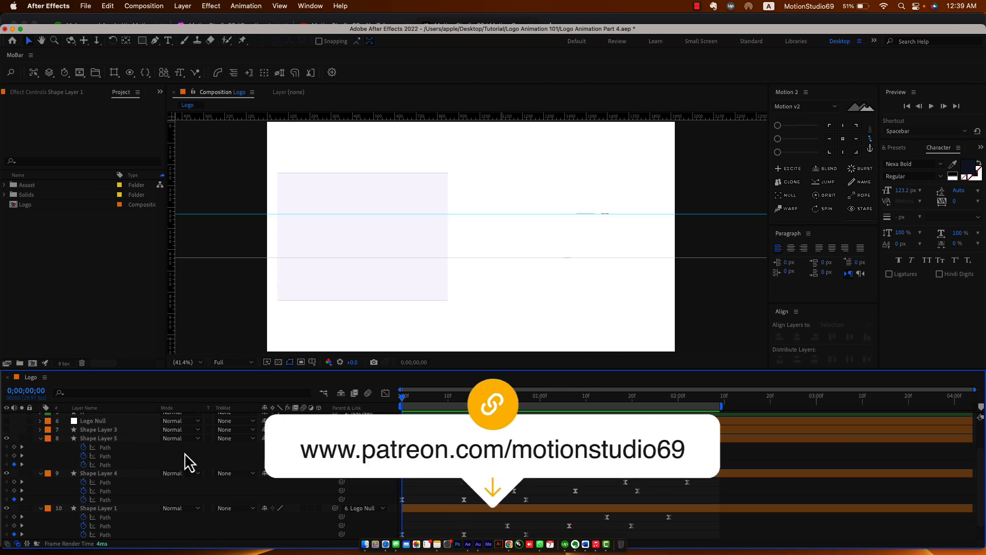
scroll(189, 462, "down", 2)
left_click(131, 534)
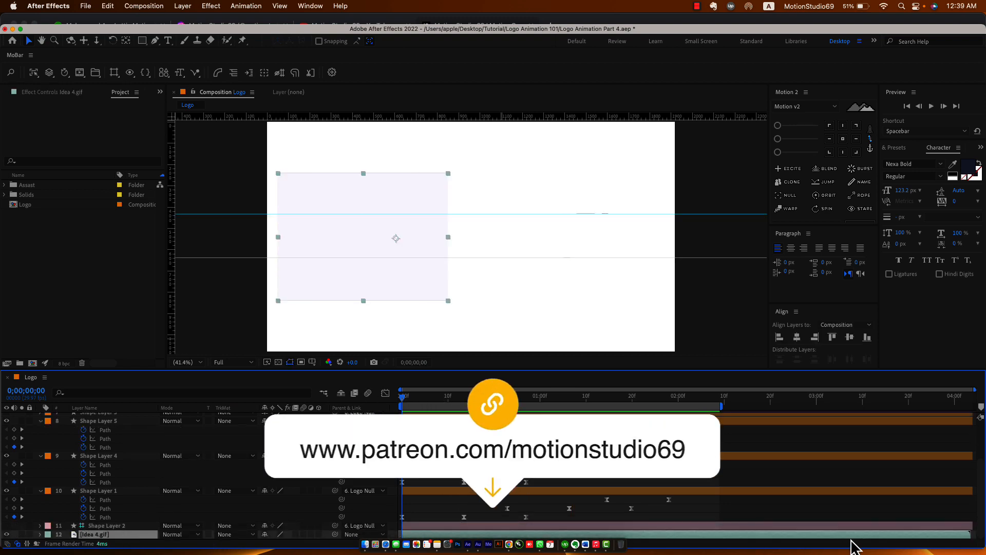
left_click_drag(848, 544, 828, 547)
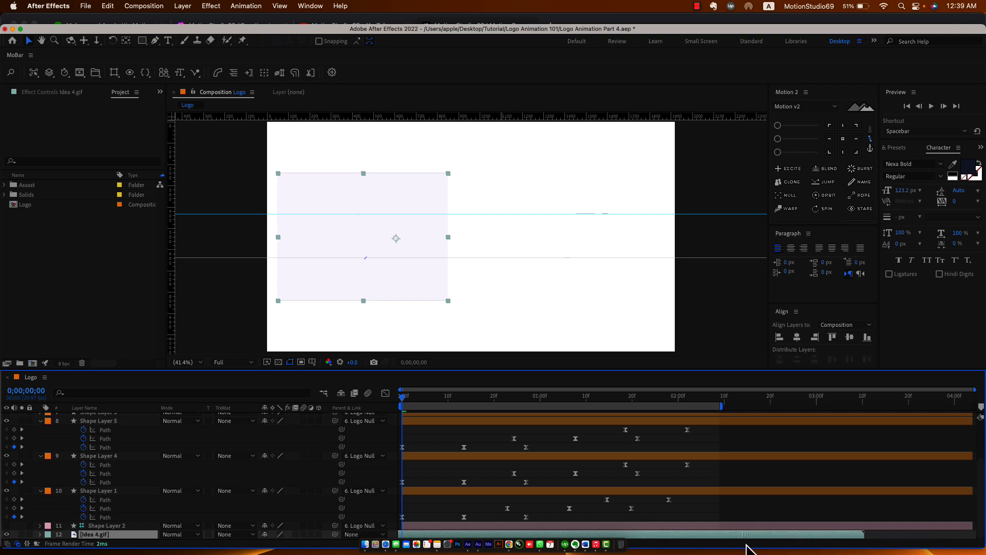
left_click_drag(403, 400, 396, 529)
key("n")
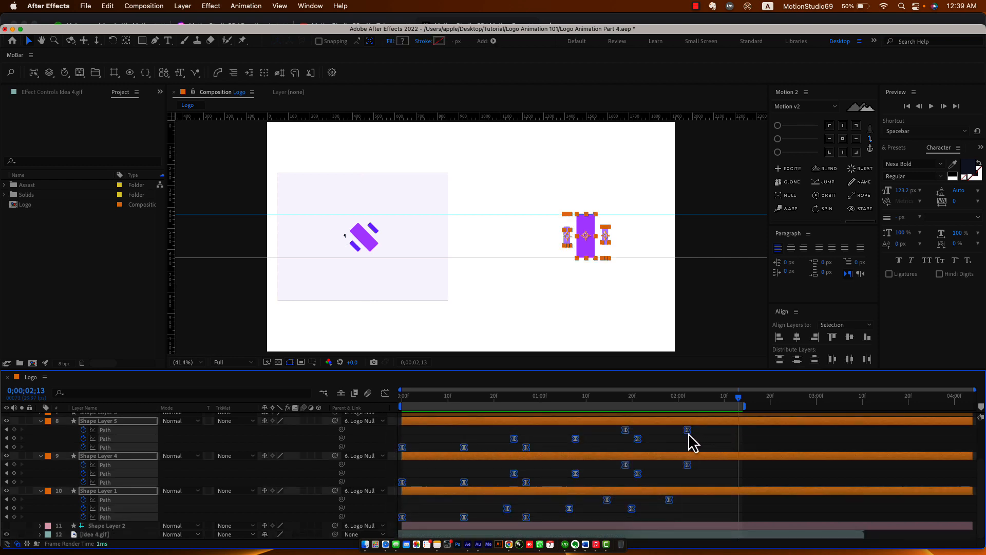
Stretch the shape layers' Path keyframes further apart and collapse the layer properties.
left_click_drag(688, 434, 741, 447)
left_click(726, 449)
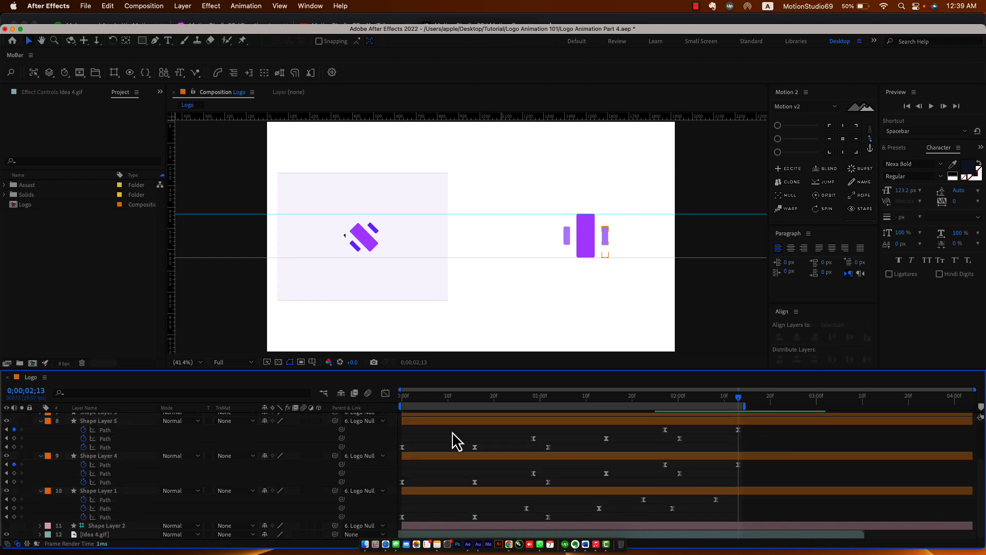
key("u")
left_click_drag(421, 396, 531, 411)
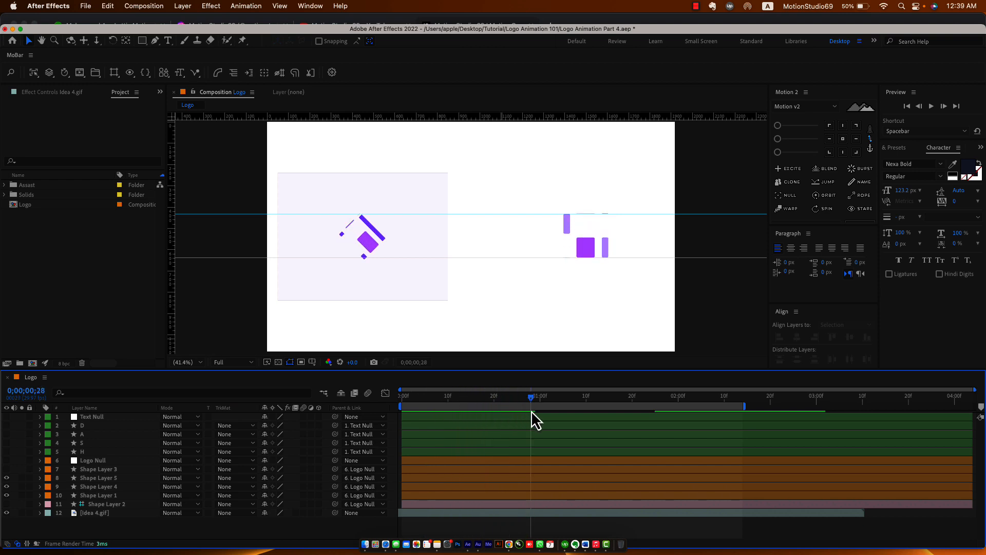
Shift Shape Layer 5, the right purple bar, one frame later.
left_click(605, 252)
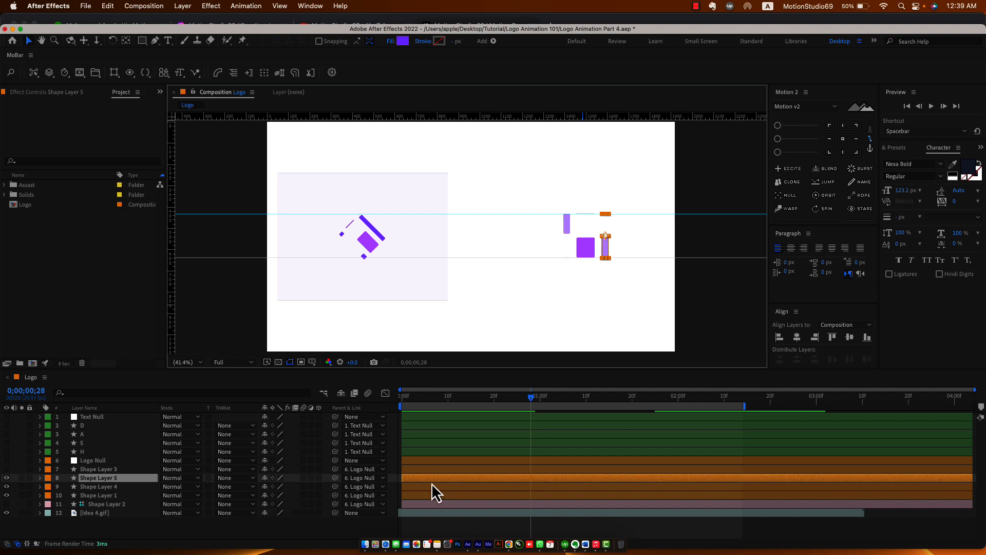
key("u")
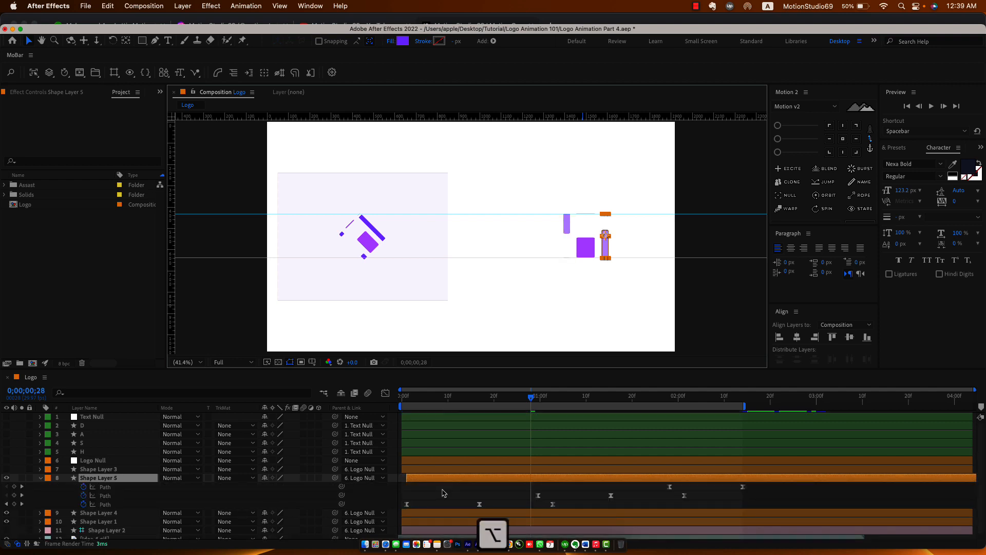
key("alt+Page_Down")
left_click(445, 499)
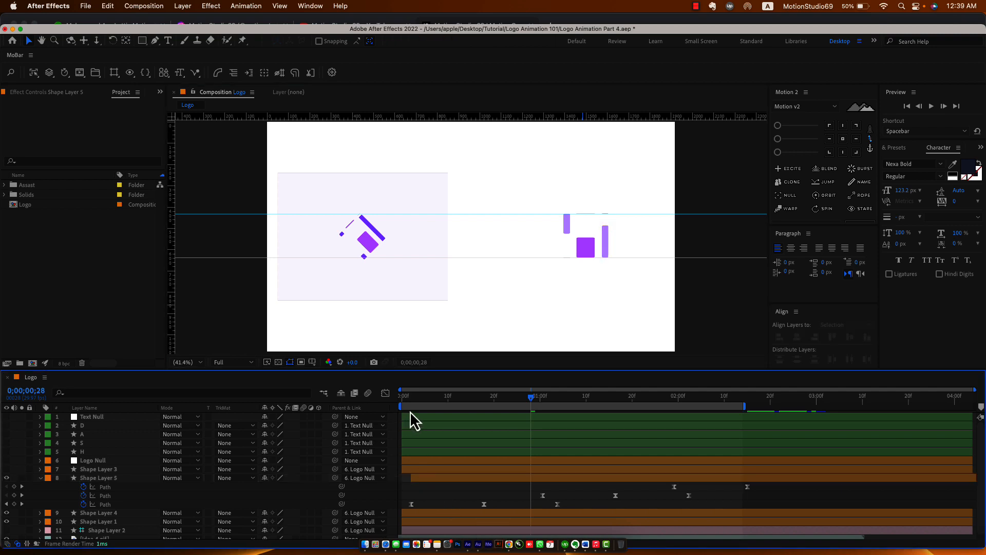
left_click_drag(406, 397, 449, 403)
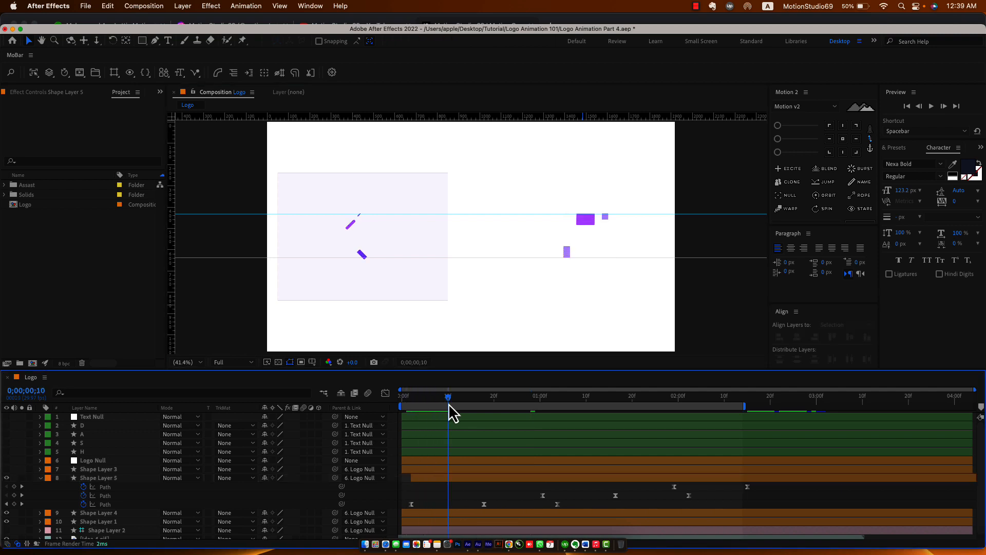
Move the reference GIF up and left, and make the D, A, S and H letter layers visible.
left_click(450, 479)
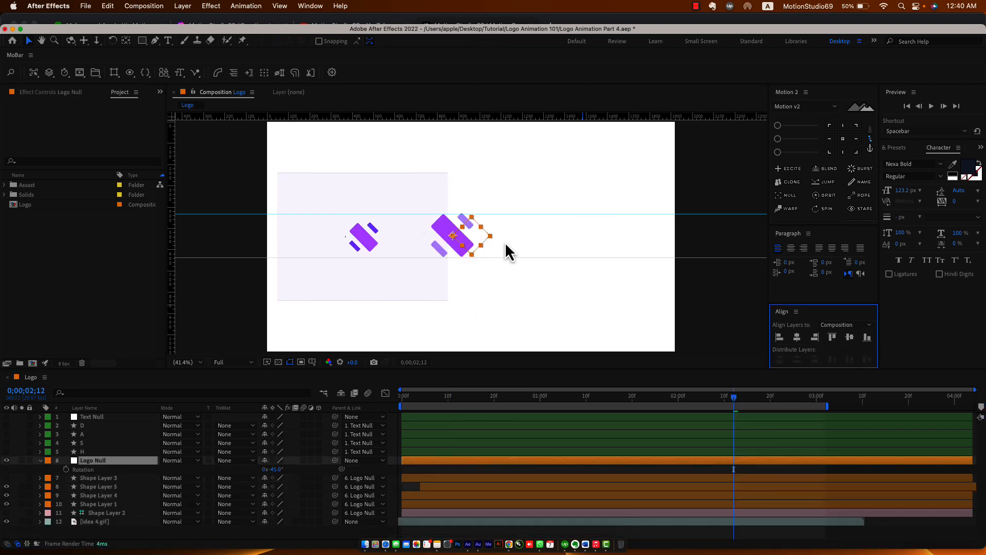
left_click_drag(360, 280, 348, 221)
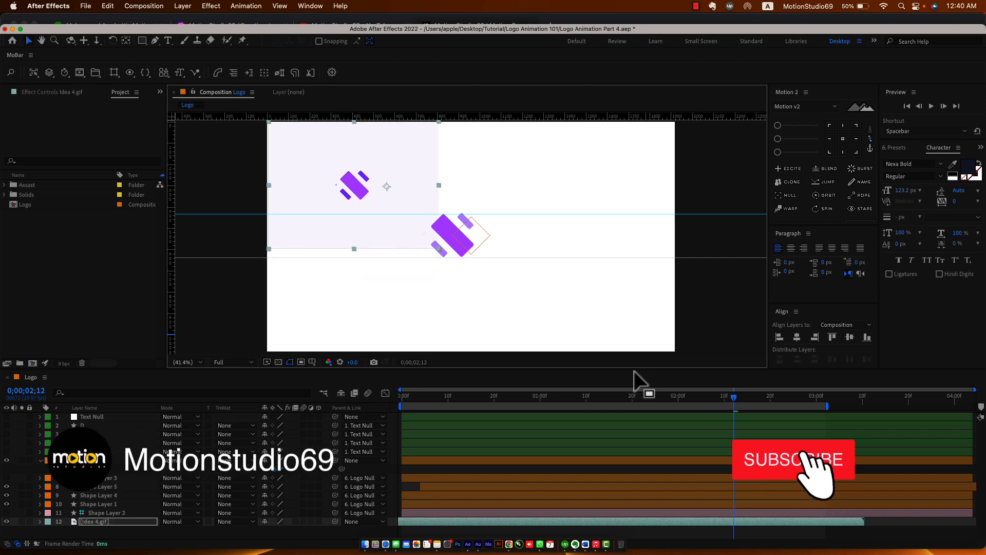
left_click(84, 451)
left_click(84, 425, "shift")
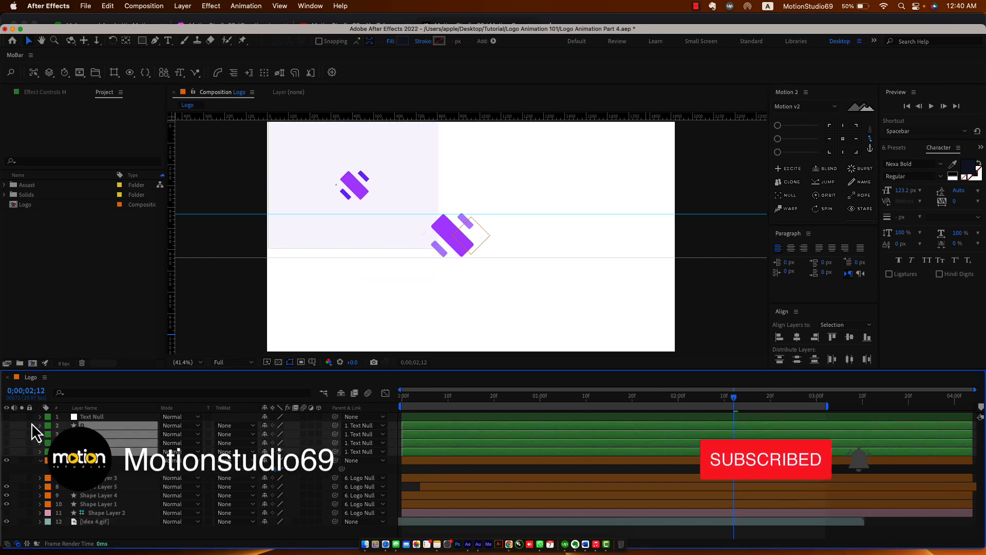
left_click_drag(6, 427, 6, 419)
Move the dash text left using Text Null and shift the purple logo mark right.
left_click(90, 417)
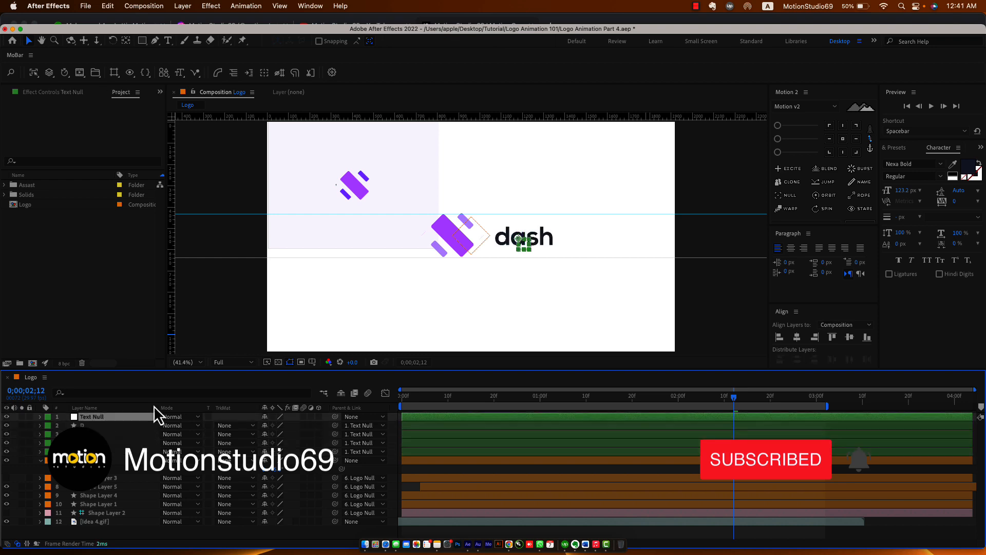
left_click_drag(528, 252, 398, 241)
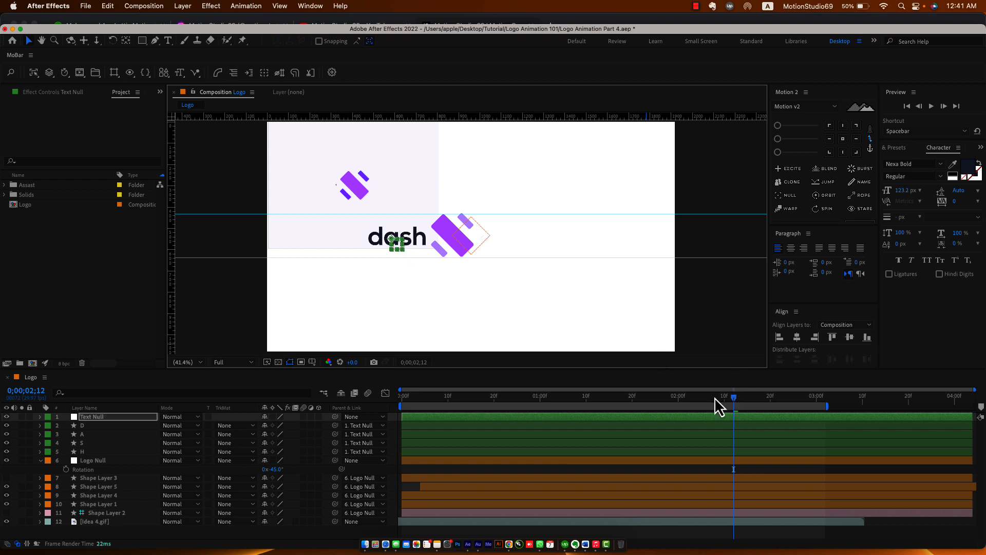
left_click_drag(738, 400, 794, 427)
left_click_drag(478, 245, 574, 251)
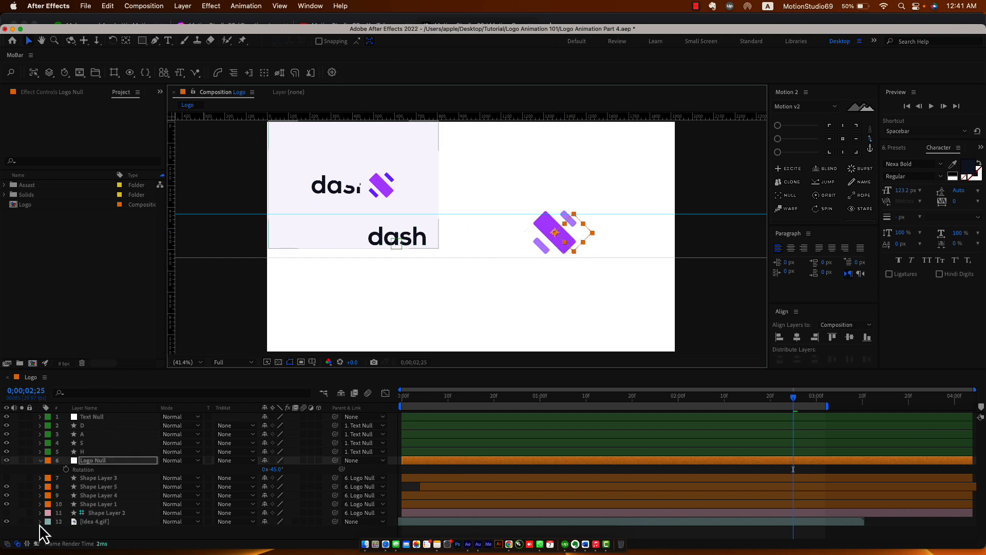
Solo the D layer and zoom in on the d letter.
left_click(87, 452)
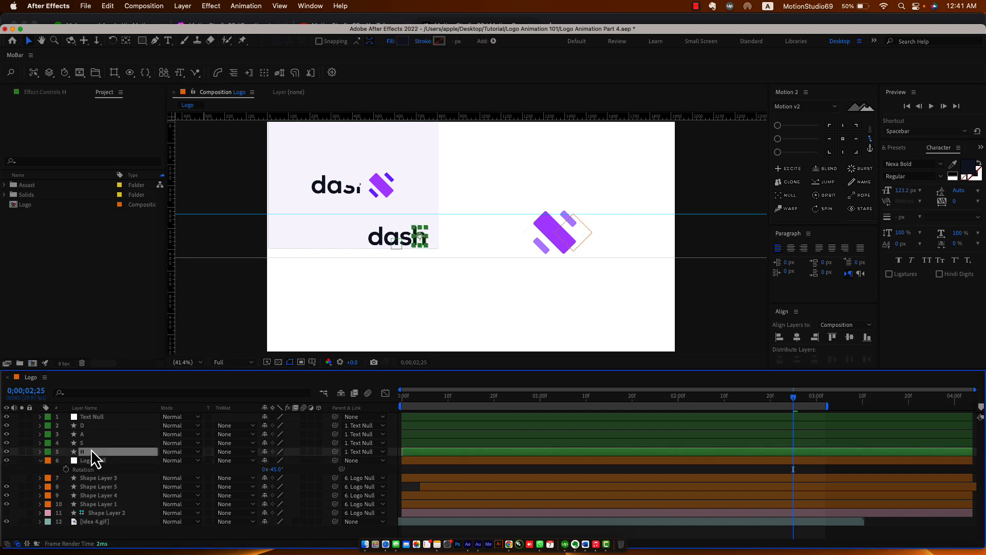
left_click(370, 235)
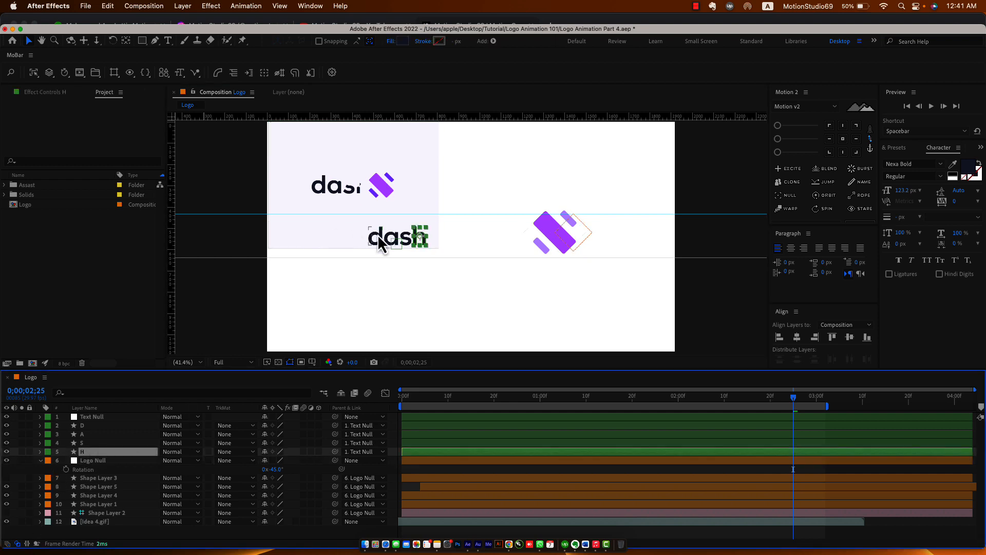
left_click(22, 426)
left_click(347, 274)
scroll(347, 273, "up", 2)
left_click_drag(343, 260, 444, 264)
scroll(412, 272, "up", 1)
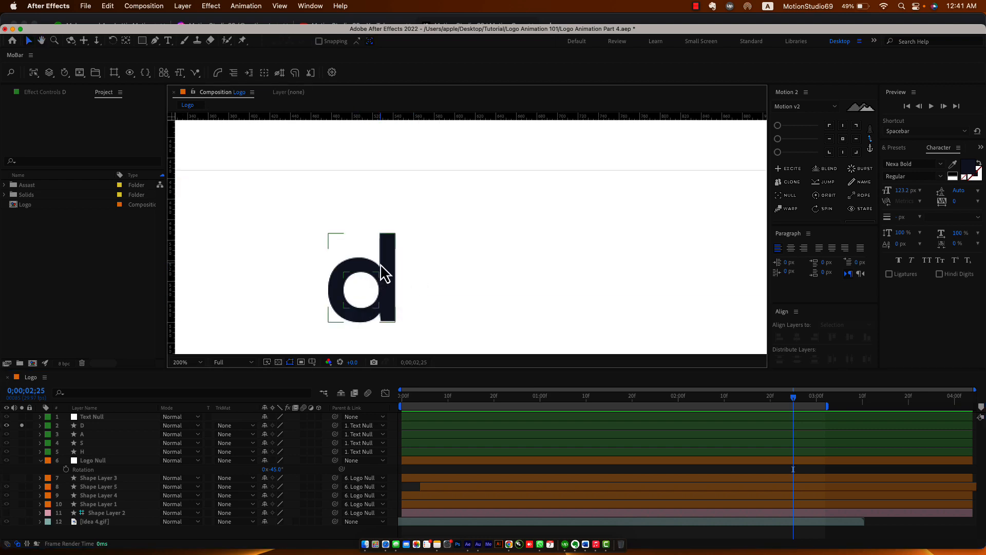
Choose the Pen tool and set new shapes to no fill.
left_click(385, 272)
left_click(156, 40)
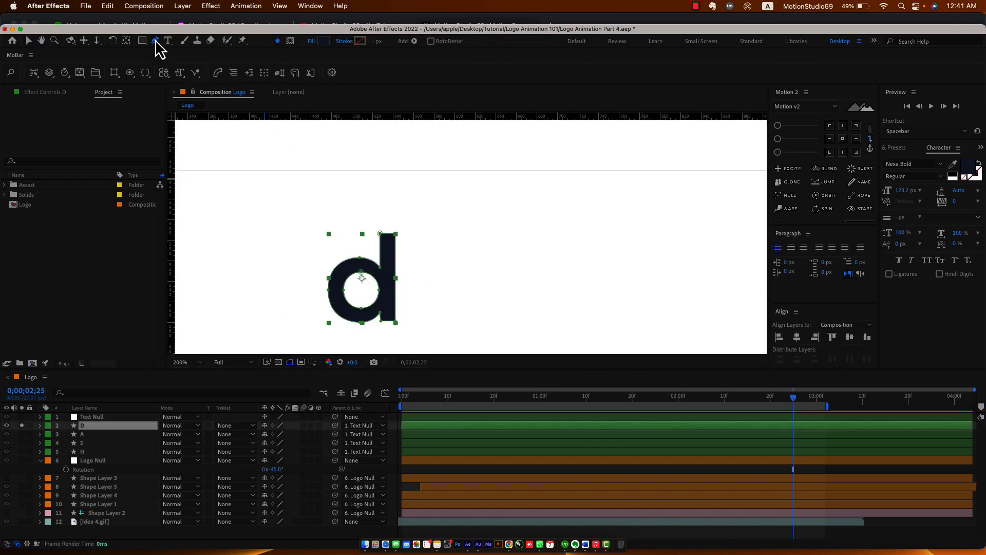
left_click(395, 415)
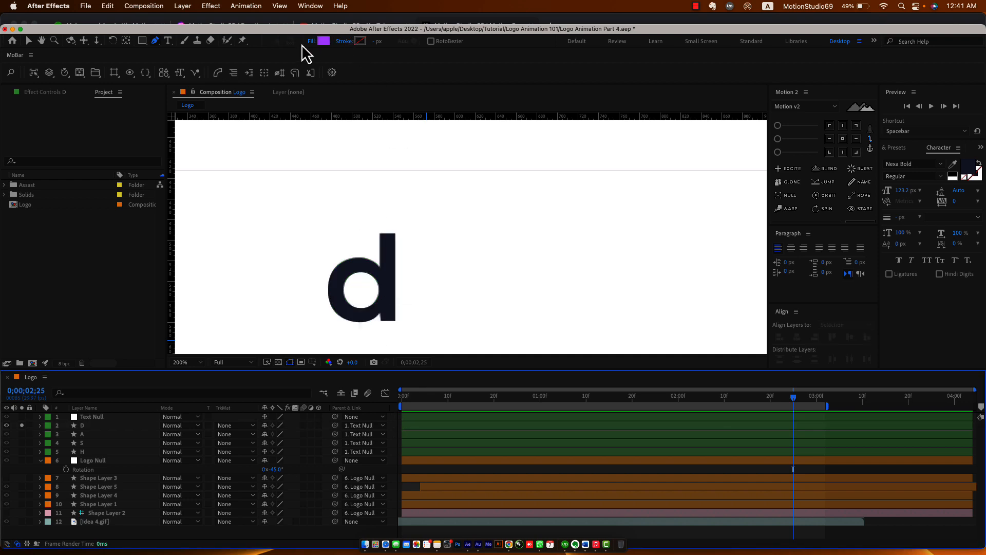
left_click(312, 41)
left_click(425, 253)
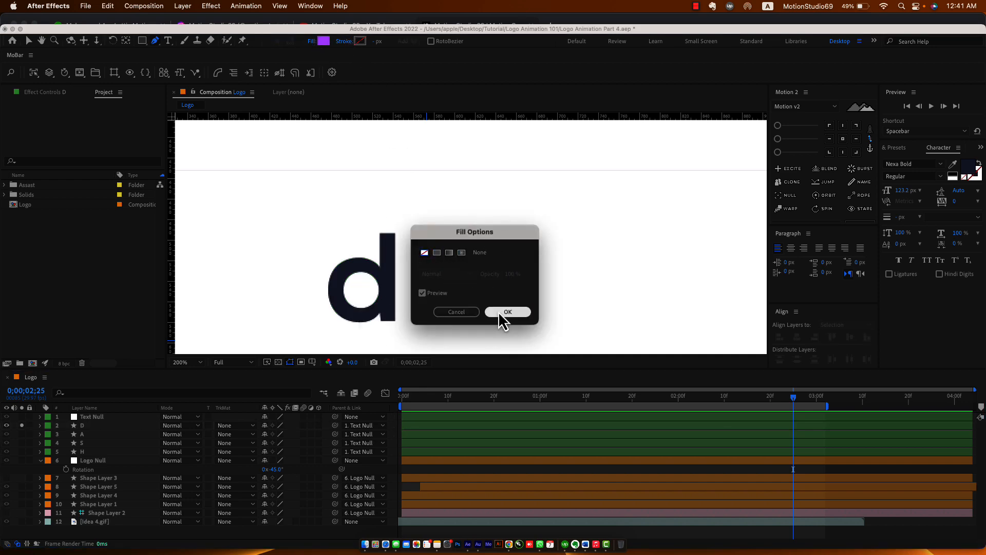
left_click(501, 312)
Give new shapes a solid red stroke about 28 px wide.
left_click(343, 41)
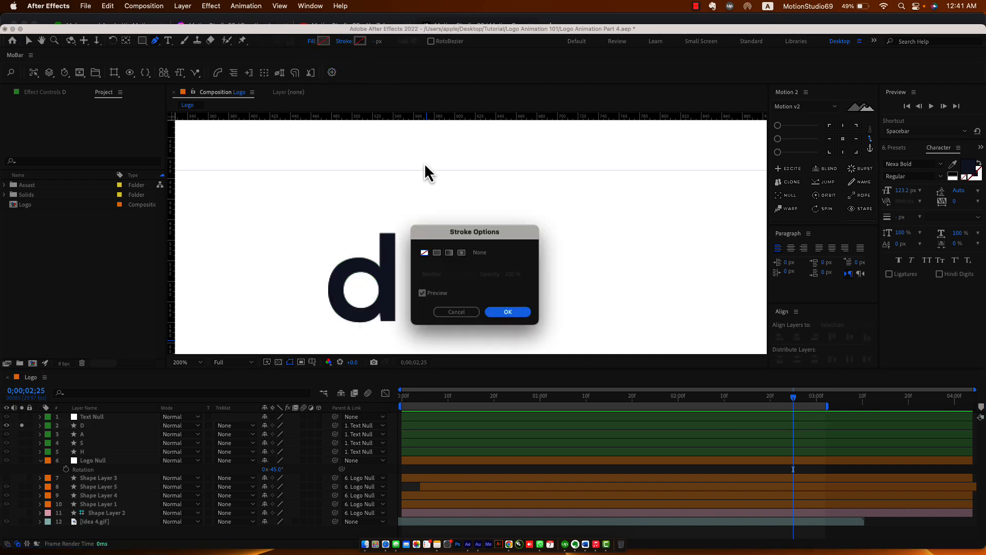
left_click(437, 253)
left_click(512, 312)
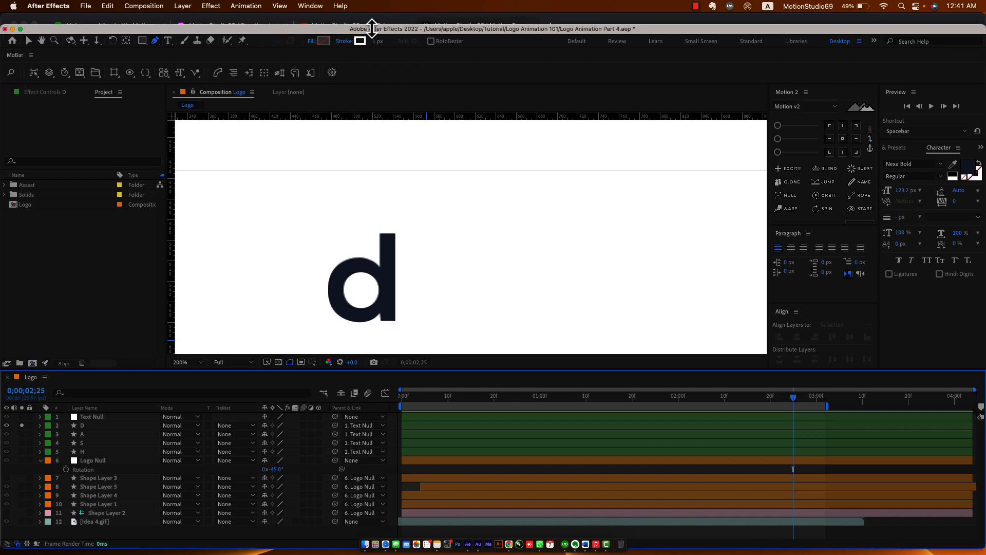
left_click(359, 41)
left_click(392, 356)
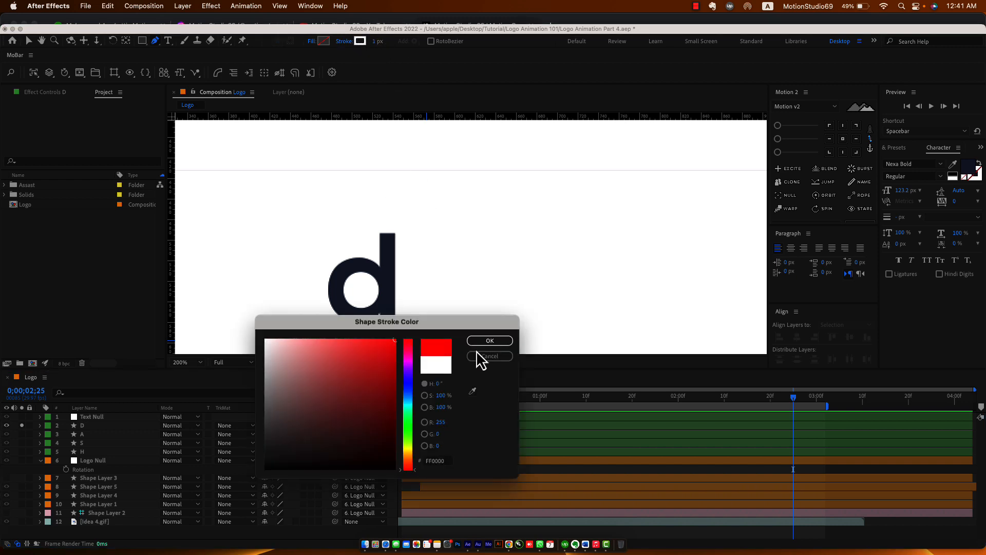
left_click(490, 341)
left_click_drag(378, 41, 406, 44)
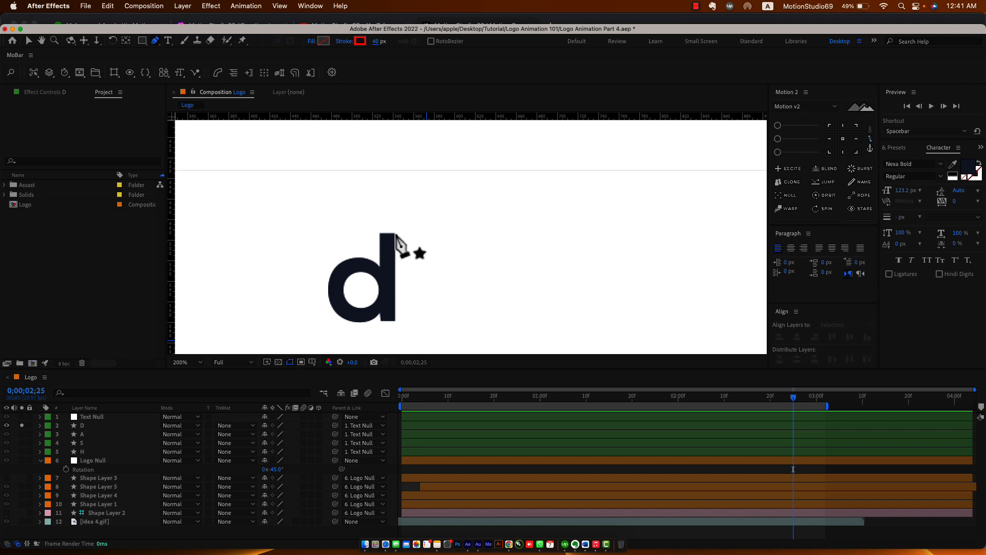
Draw a vertical line down the d's stem with stroke width 16, then unsolo it.
left_click(389, 226)
left_click(389, 323)
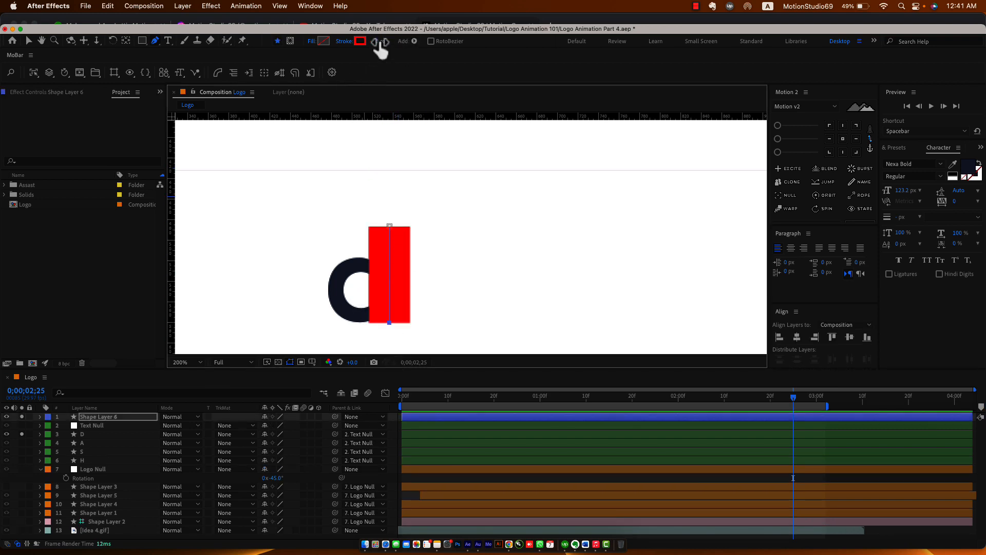
left_click_drag(381, 43, 373, 42)
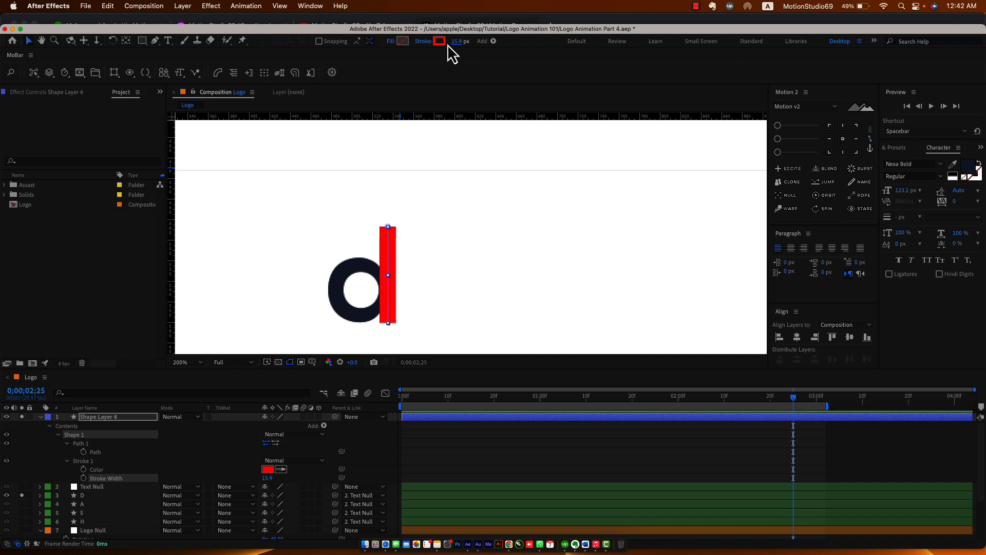
left_click(458, 42)
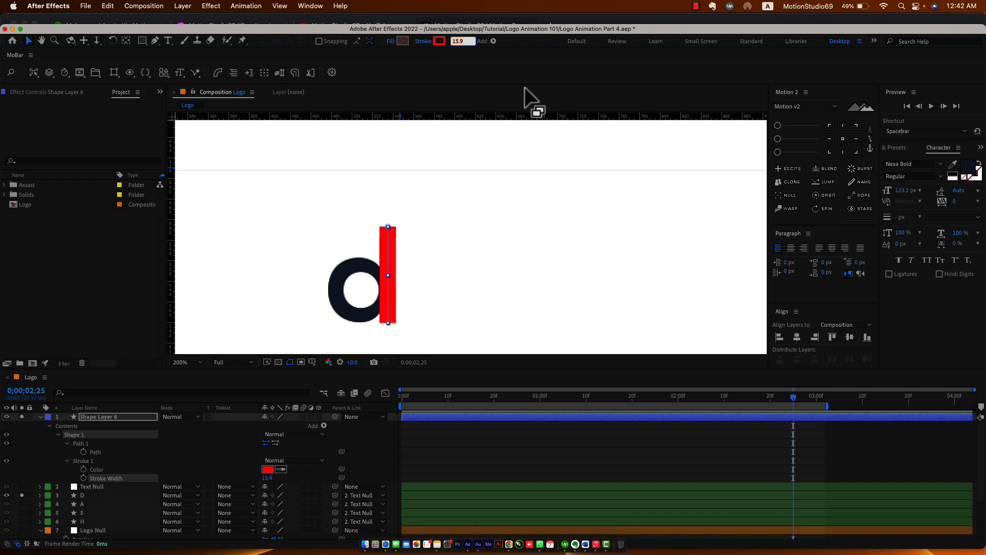
type("16")
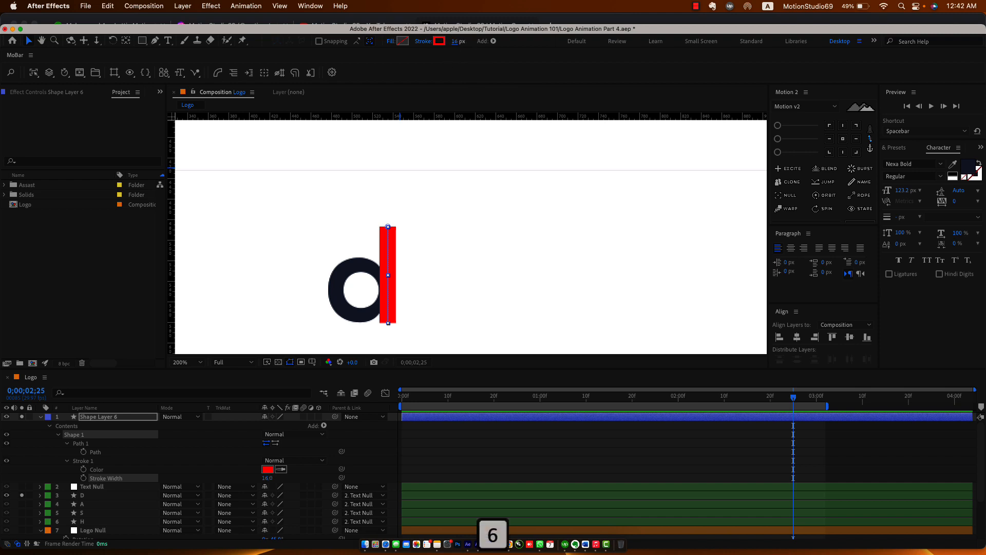
left_click(381, 440)
left_click(22, 419)
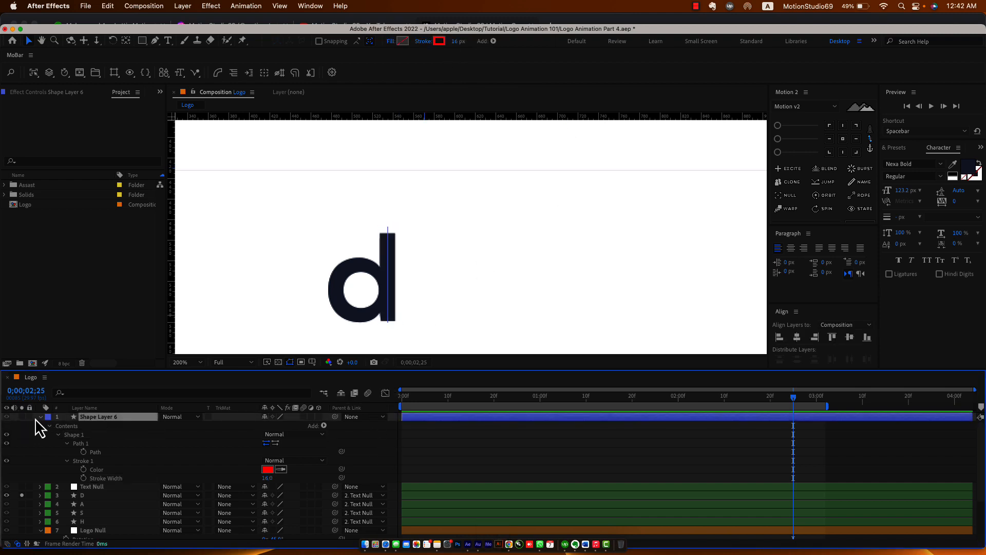
left_click(40, 416)
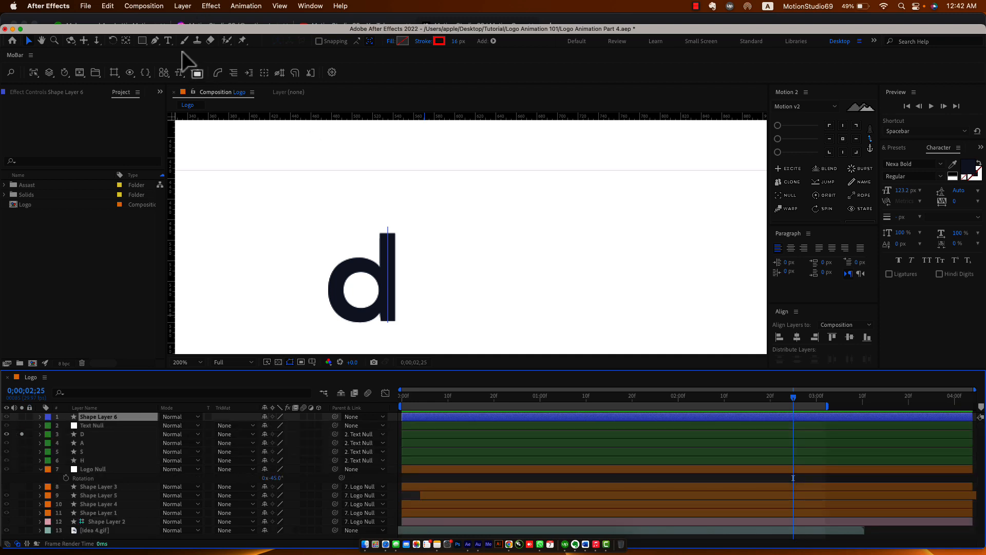
Draw a red ellipse ring over the d's bowl on its own new shape layer, then unsolo it.
left_click_drag(142, 40, 184, 63)
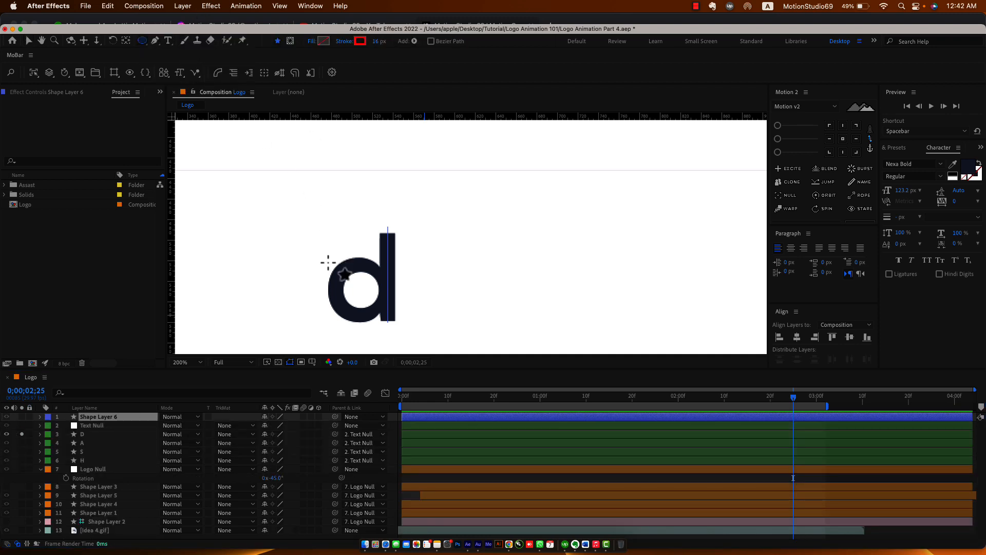
left_click_drag(330, 261, 339, 279)
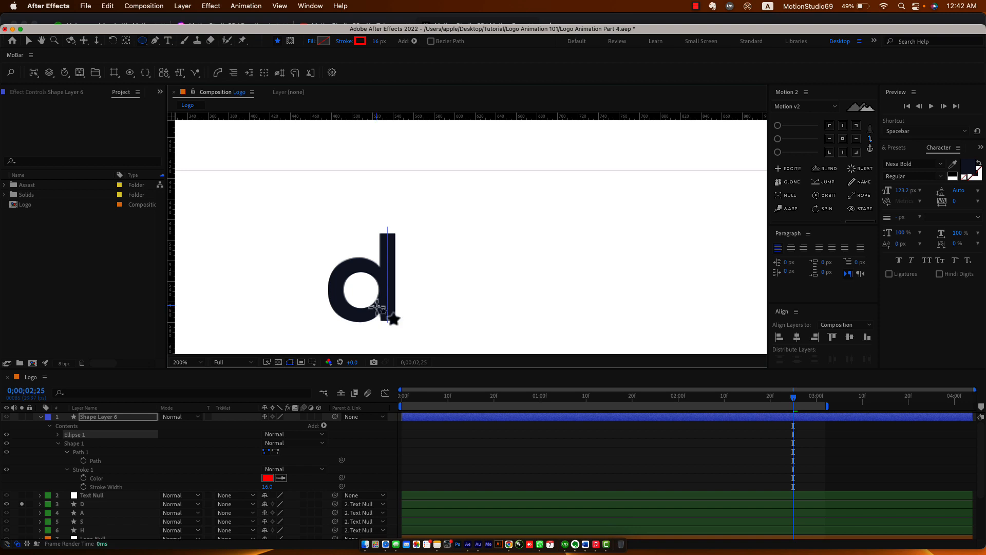
key("cmd+z")
mouse_move(324, 264)
left_mouse_down()
mouse_move(389, 319)
mouse_move(417, 321)
mouse_move(386, 317)
left_mouse_up()
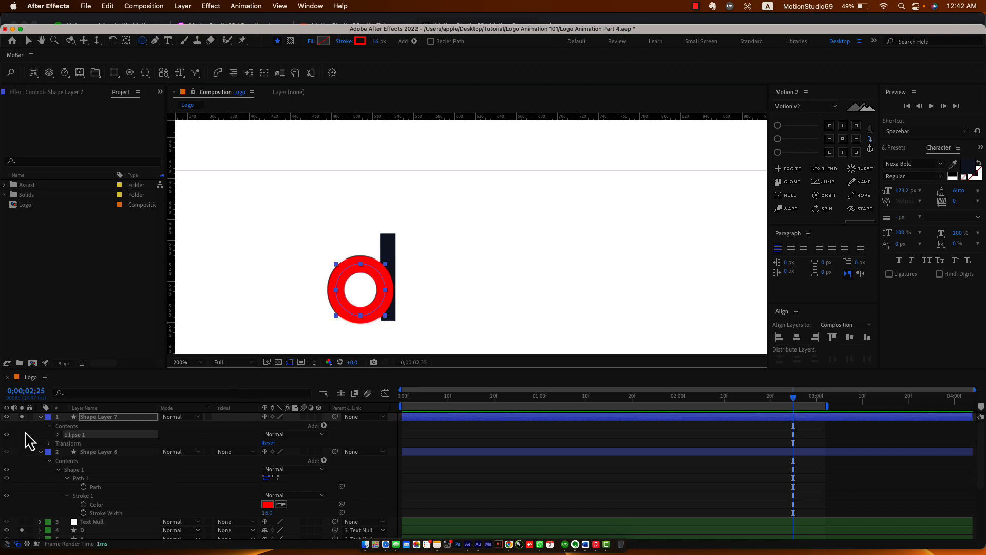
left_click(40, 417)
left_click(41, 426)
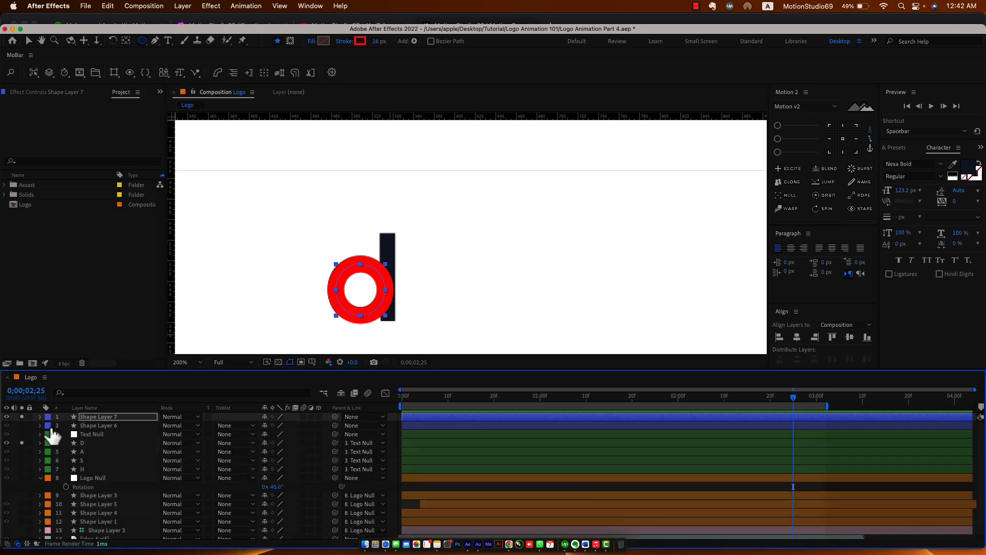
left_click(22, 417)
Unsolo the D layer and rename the ellipse shape layer to D-2Mask.
left_click(22, 442)
left_click(105, 445)
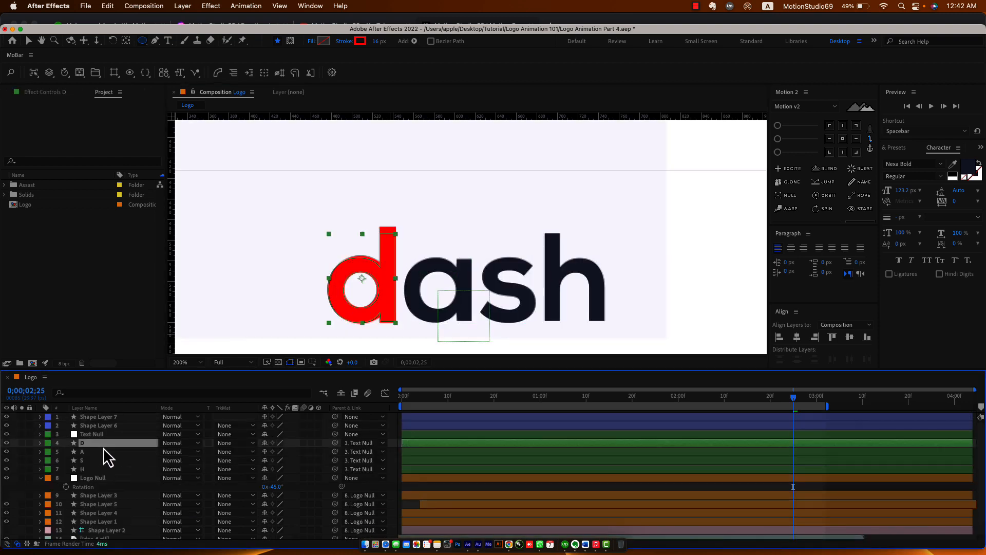
left_click(101, 417)
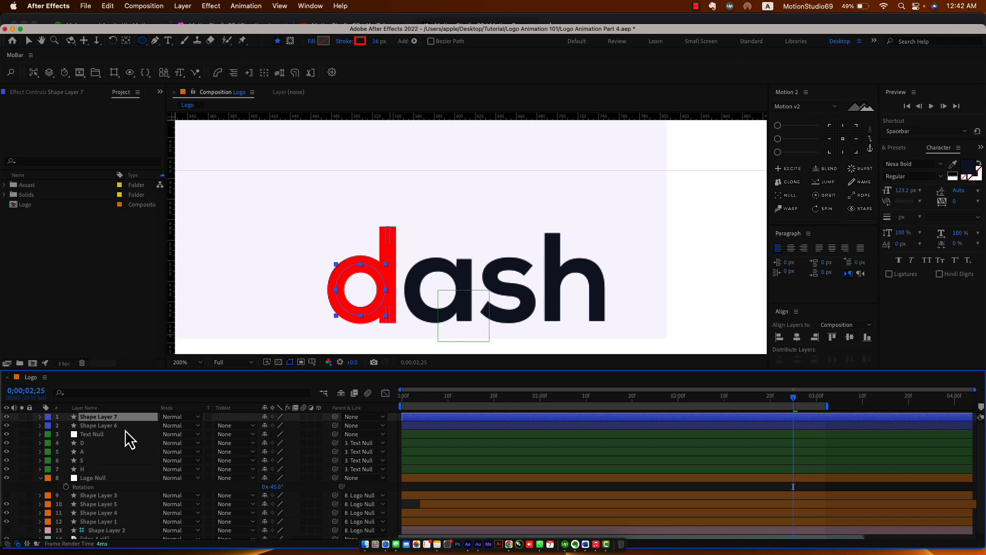
key("Return")
type("D")
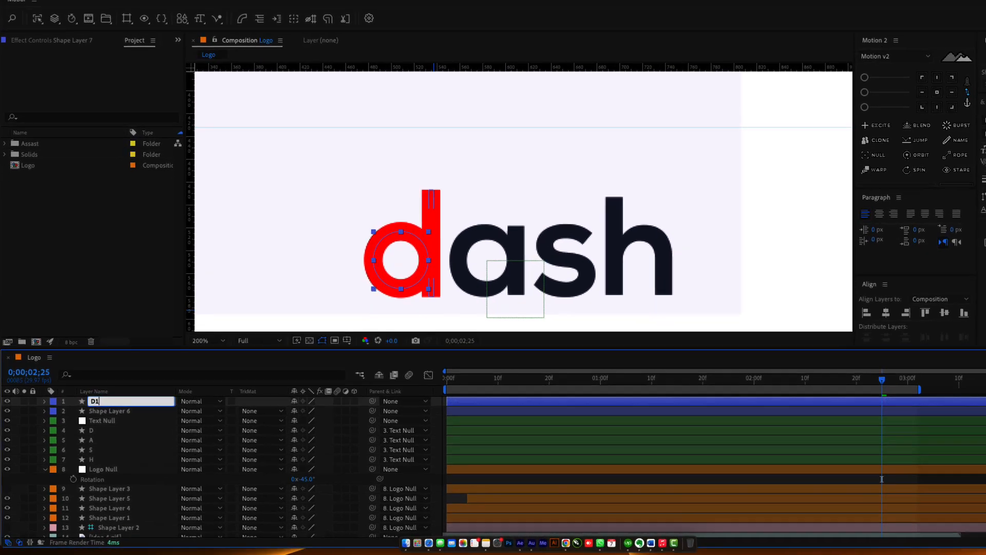
type("-2Mask")
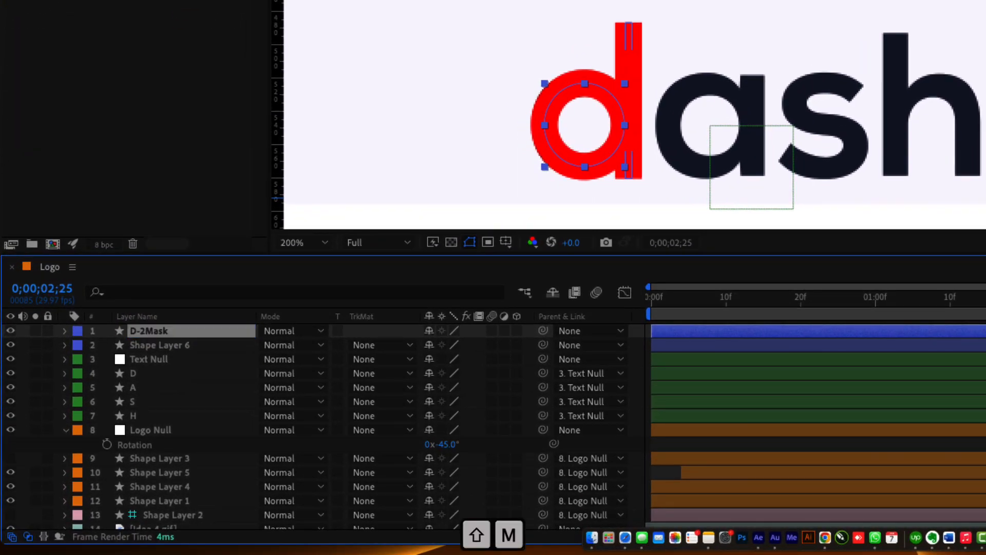
key("Return")
Rename the stem line shape layer to D-1-Mask.
left_click(186, 350)
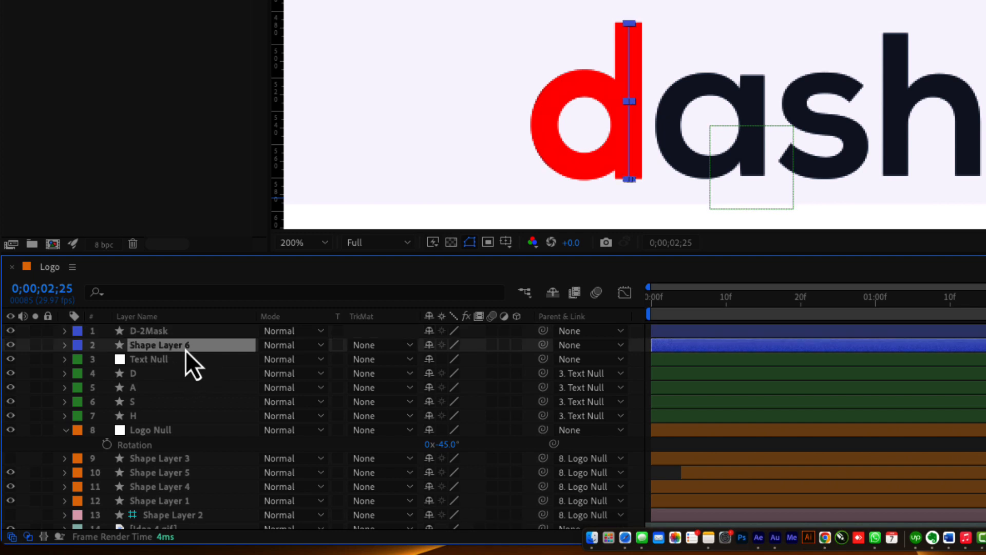
key("Return")
type("D-1")
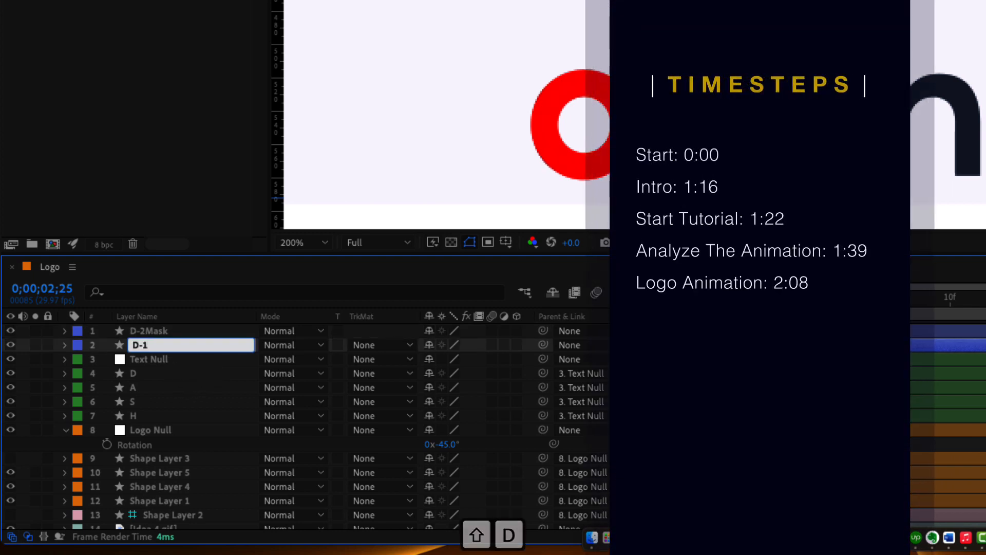
type("-Mask")
key("Return")
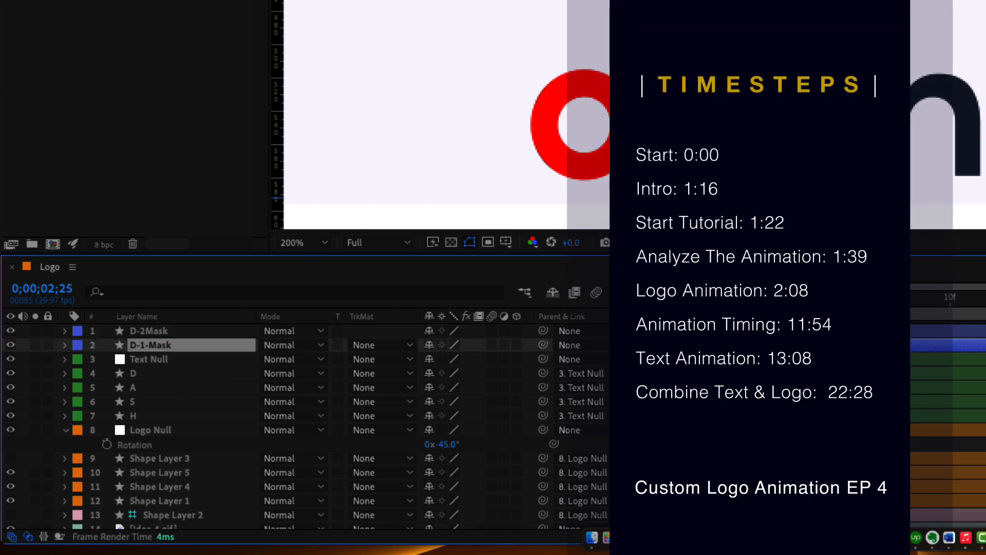
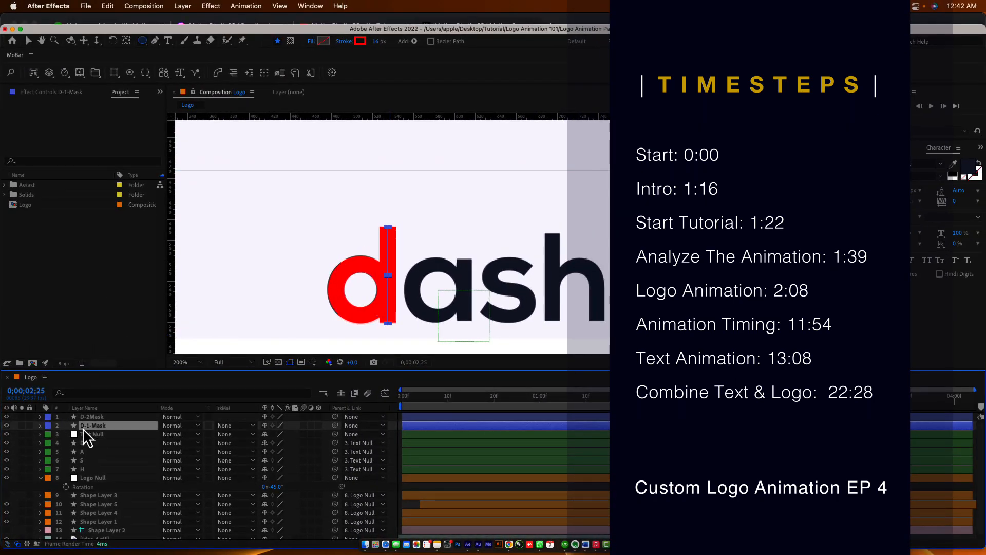
Add Trim Paths to D-1-Mask and keyframe its End at frame 0 and frame 10.
left_click(414, 41)
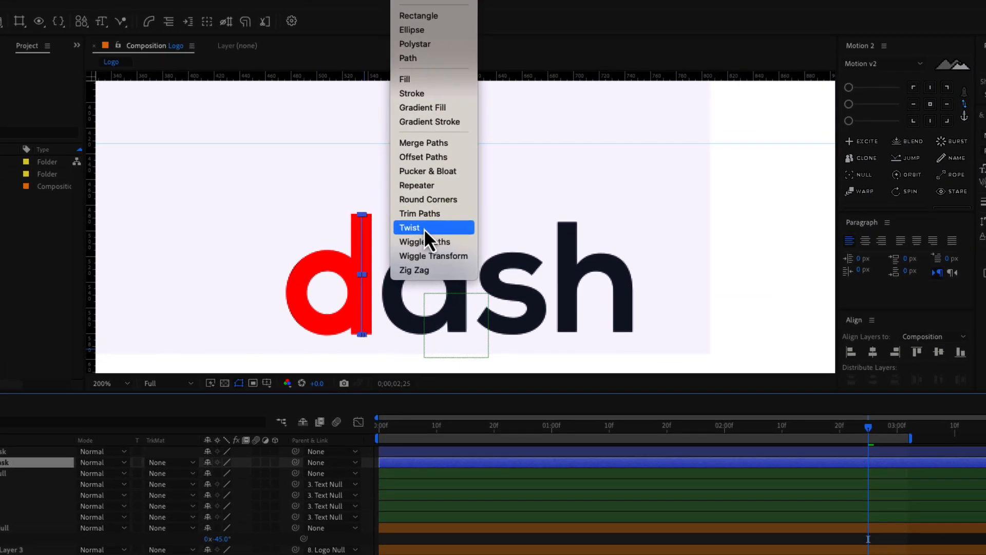
left_click(431, 217)
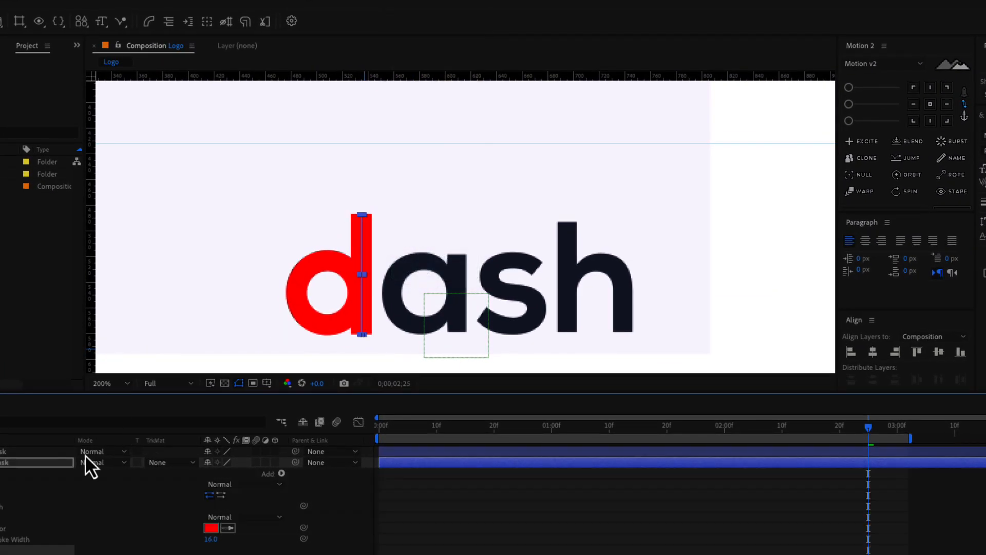
left_click(387, 424)
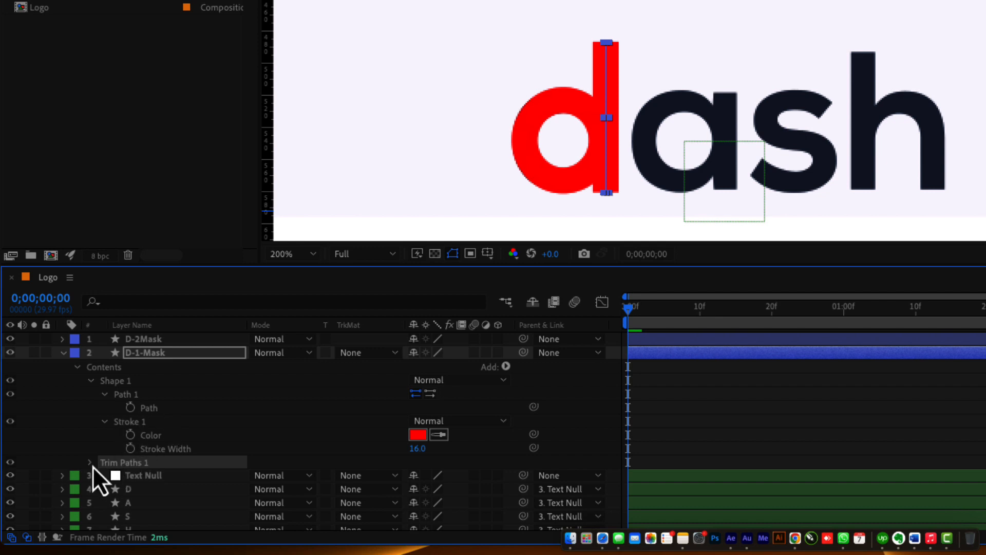
left_click(91, 463)
scroll(203, 487, "down", 1)
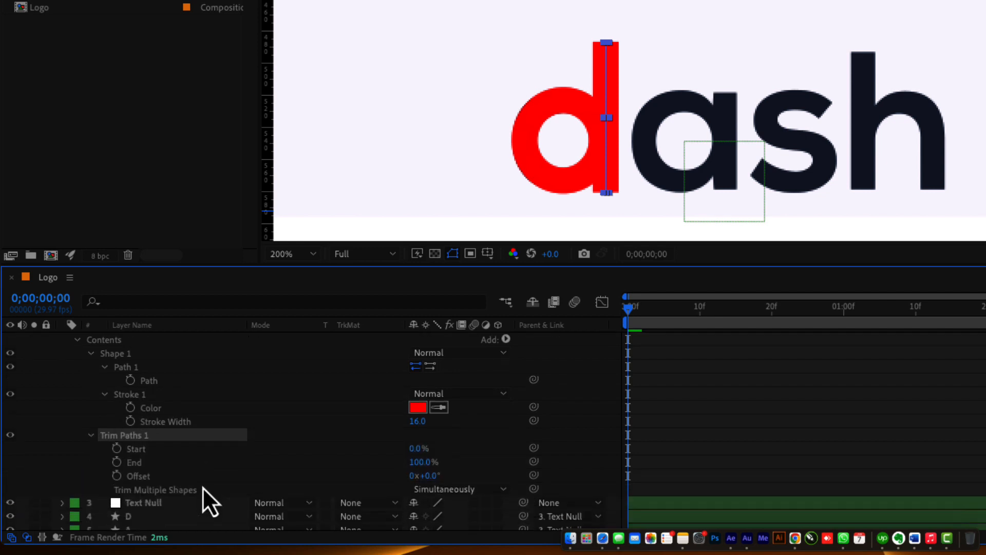
left_click(154, 462)
left_click(117, 463)
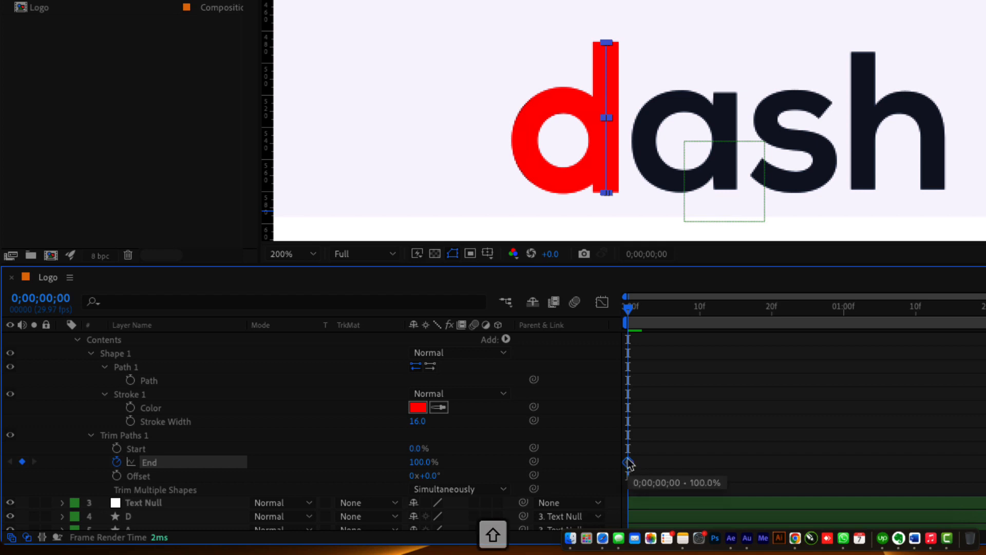
key("shift+Page_Down")
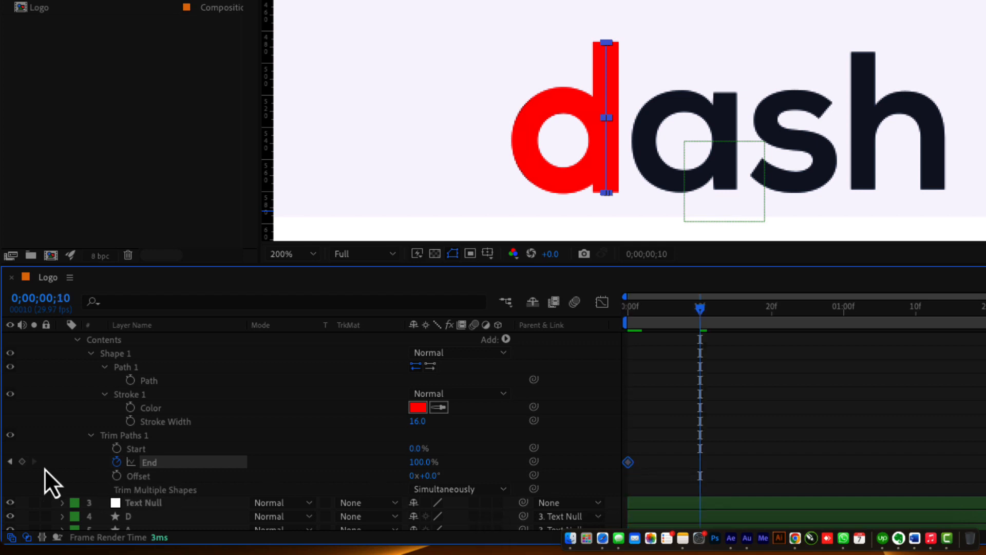
left_click(22, 462)
Set the first End keyframe to 0%, reverse the path direction, and scrub to check the stem reveal.
left_click(636, 308)
key("Home")
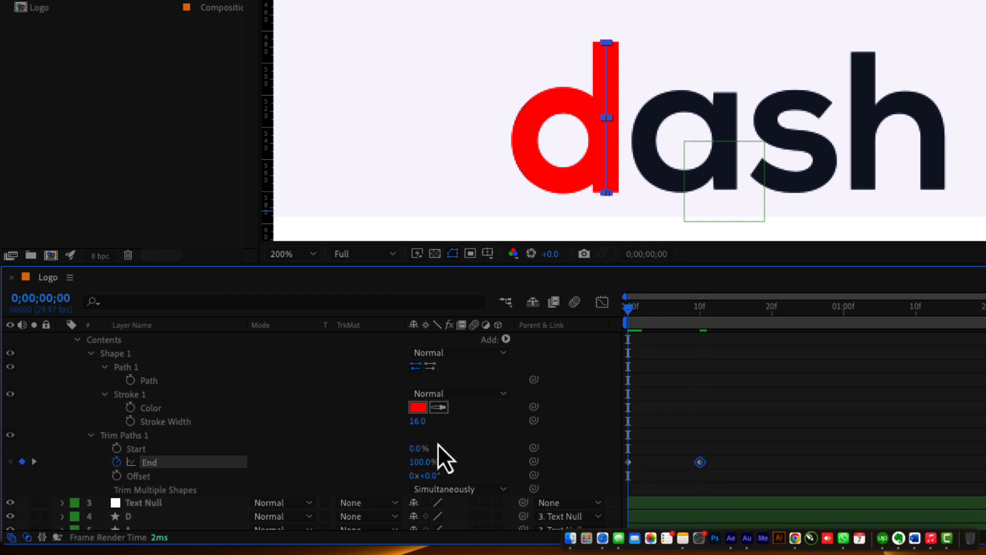
left_click_drag(419, 461, 341, 466)
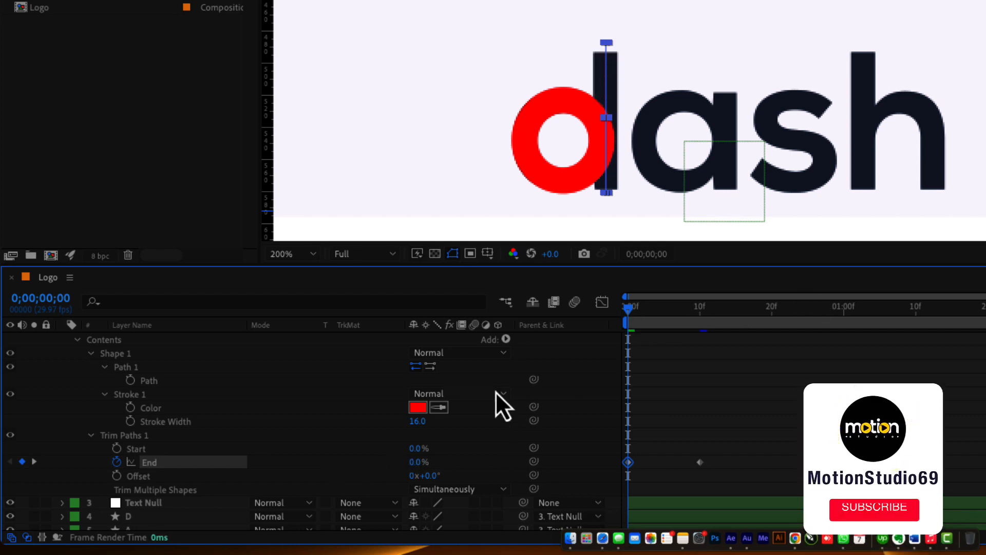
left_click(432, 368)
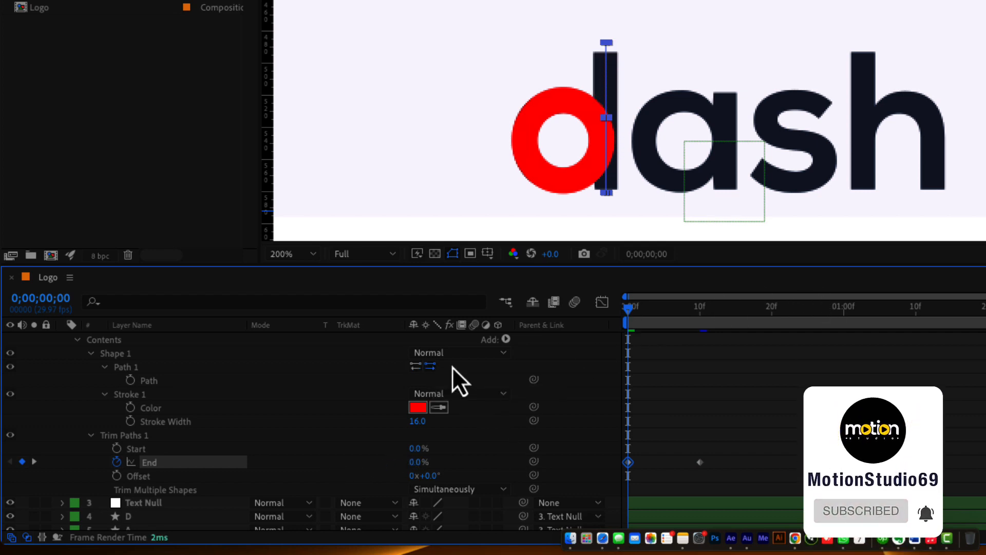
mouse_move(633, 314)
left_mouse_down()
mouse_move(673, 319)
mouse_move(646, 325)
mouse_move(663, 315)
mouse_move(894, 327)
left_mouse_up()
scroll(712, 149, "down", 1)
left_click_drag(502, 1, 749, 73)
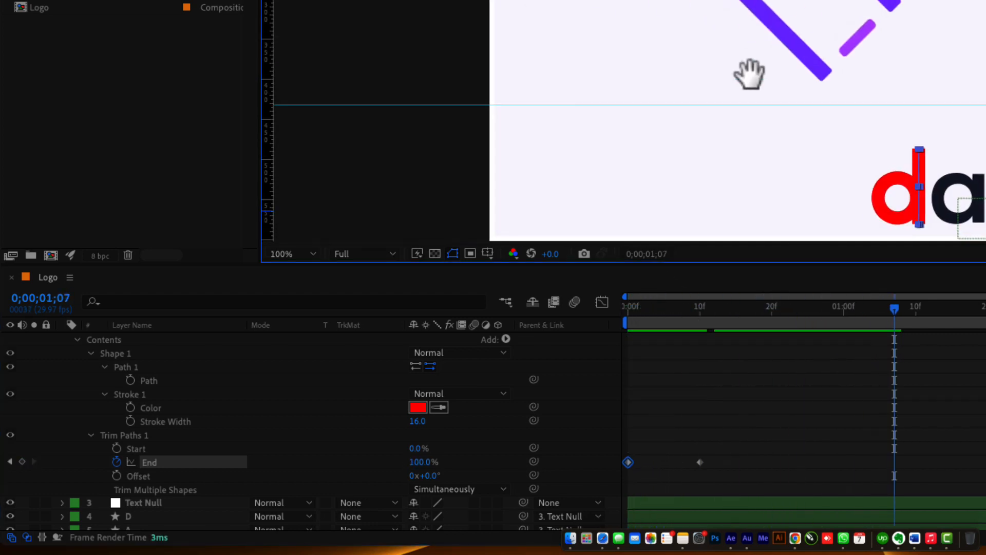
left_click_drag(939, 310, 398, 421)
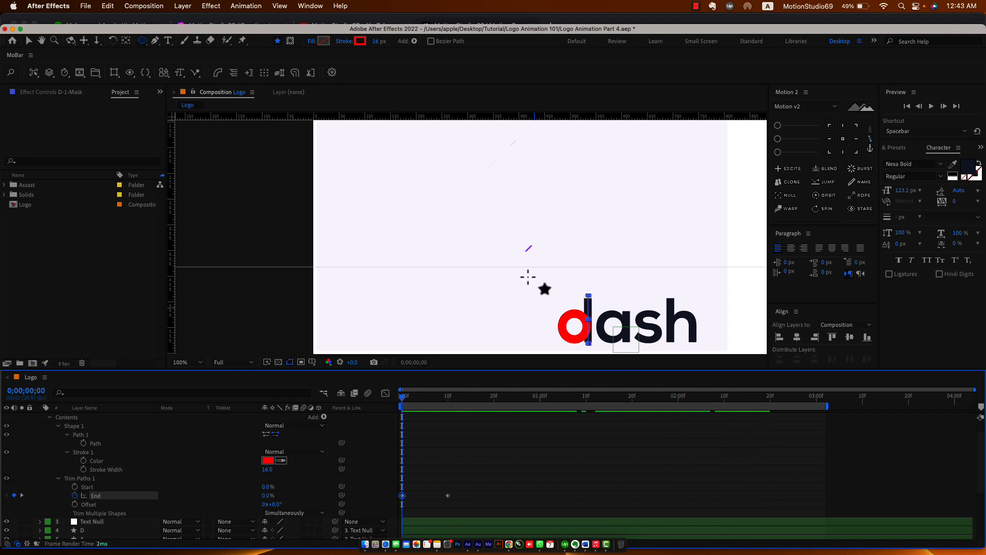
Copy the animated Trim Paths group from D-1-Mask and paste it onto D-2Mask.
scroll(591, 305, "up", 4)
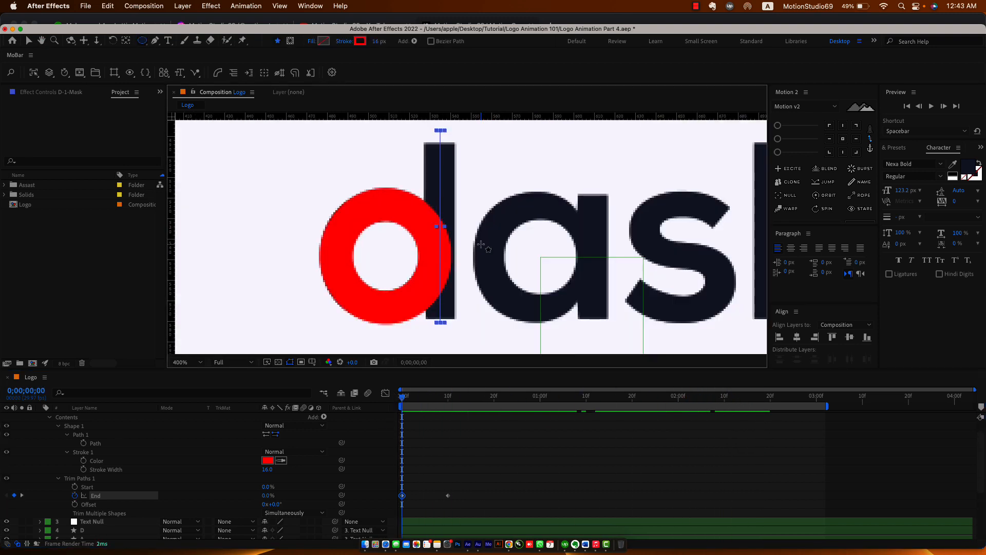
left_click(94, 479)
key("cmd+c")
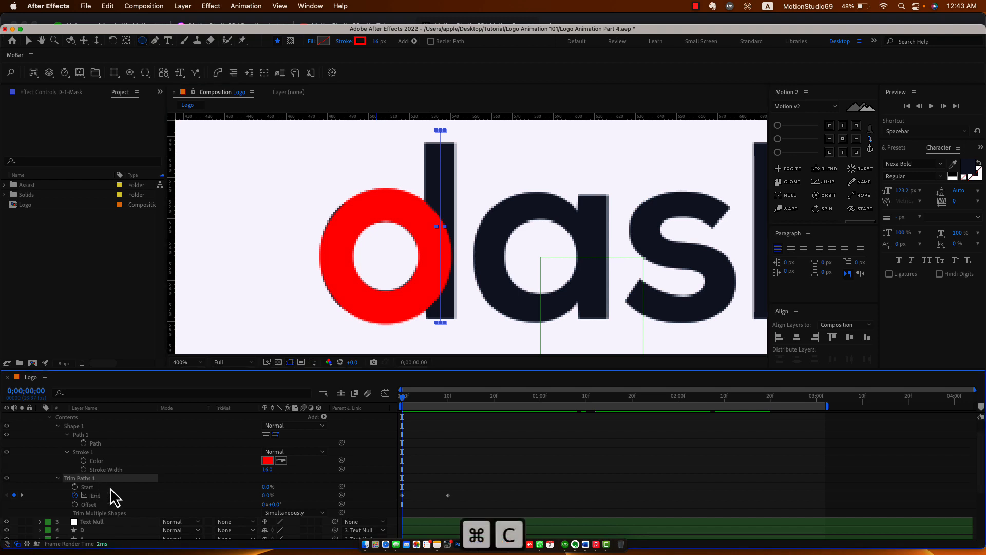
scroll(110, 488, "up", 1)
left_click(102, 417)
key("cmd+v")
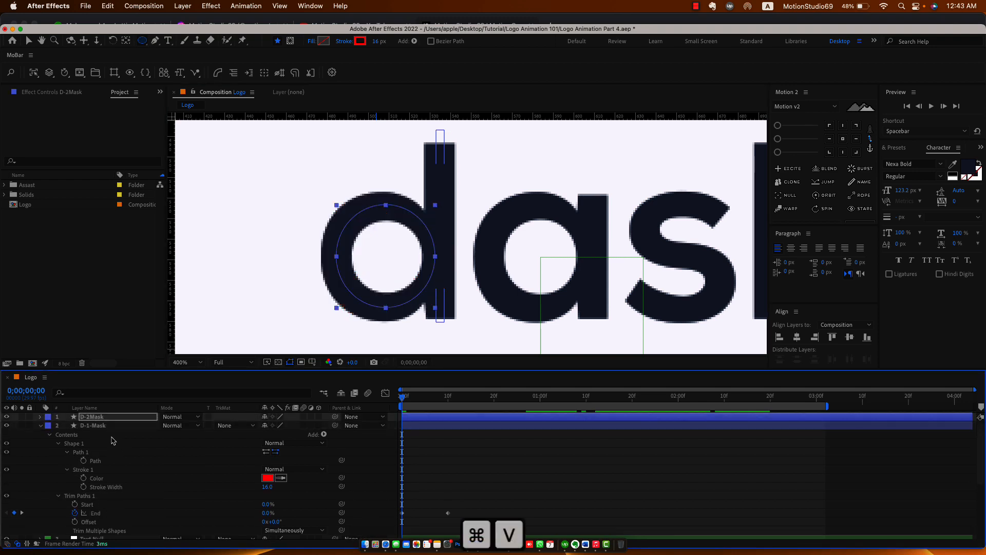
key("u")
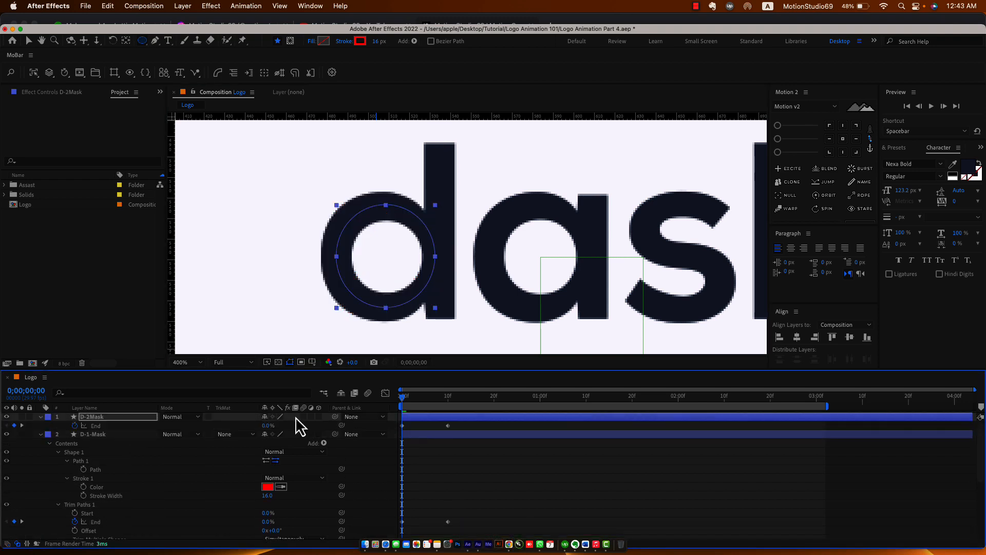
left_click_drag(404, 400, 406, 405)
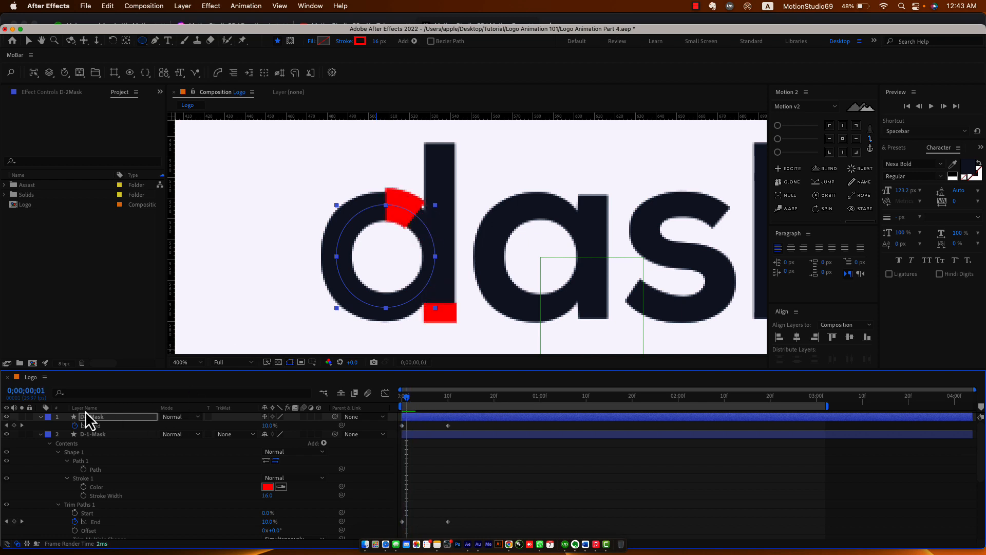
key("u")
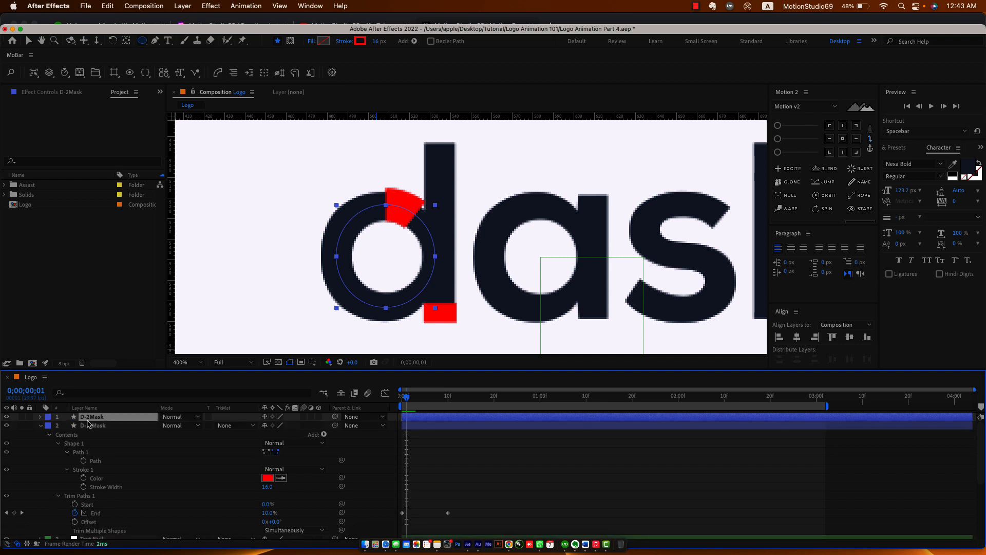
key("u")
key("u")
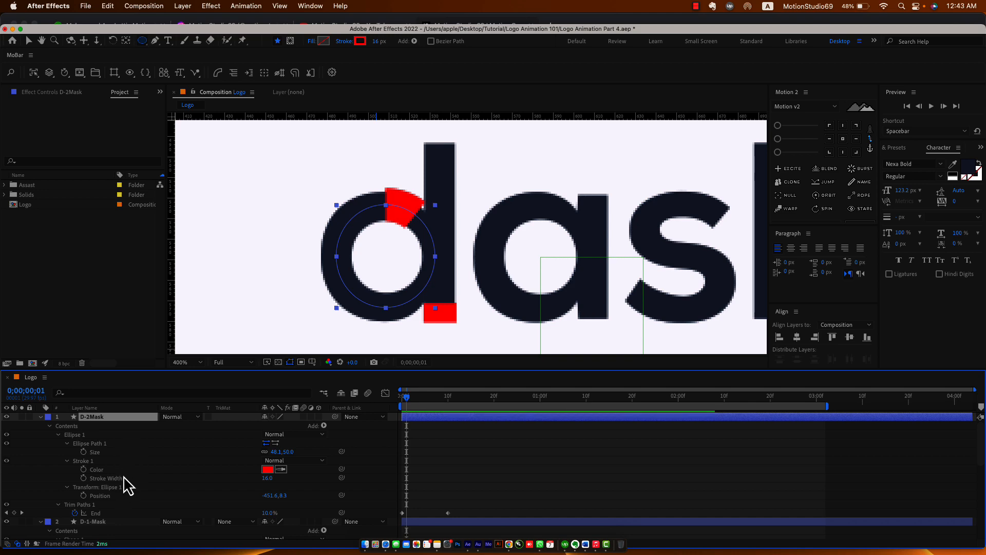
Set D-2Mask's trim Offset to about 45° and preview the ring and stem drawing together.
double_click(58, 505)
scroll(59, 505, "down", 3)
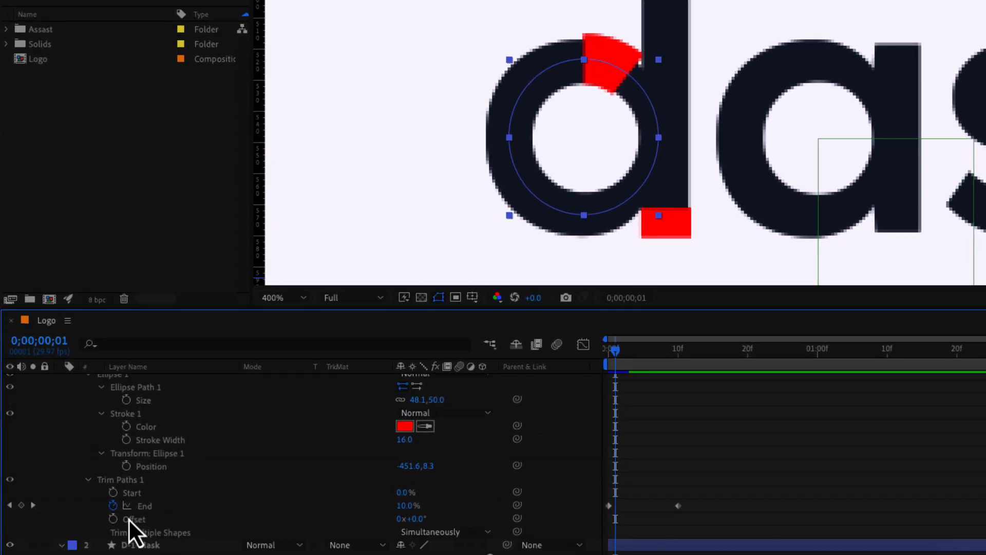
left_click(131, 519)
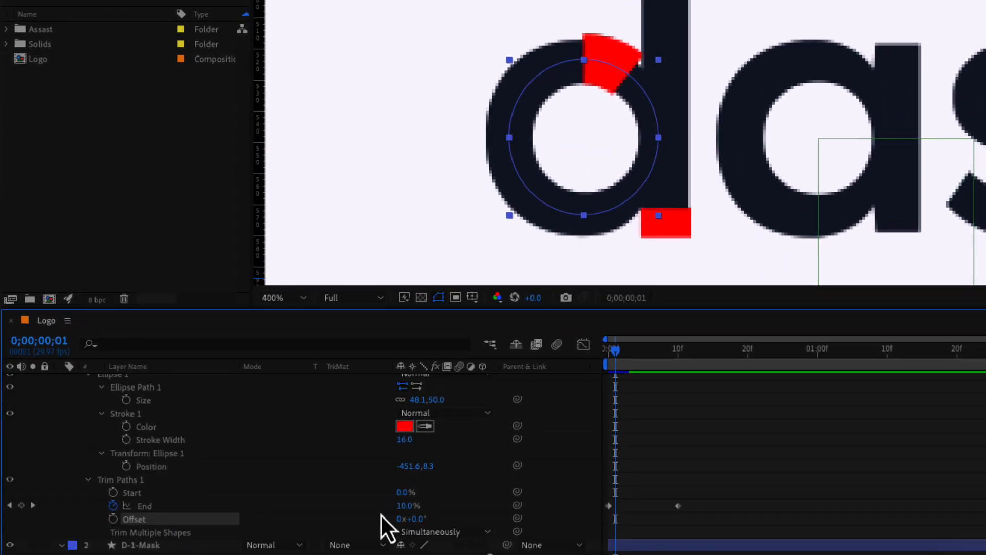
left_click_drag(417, 521, 457, 526)
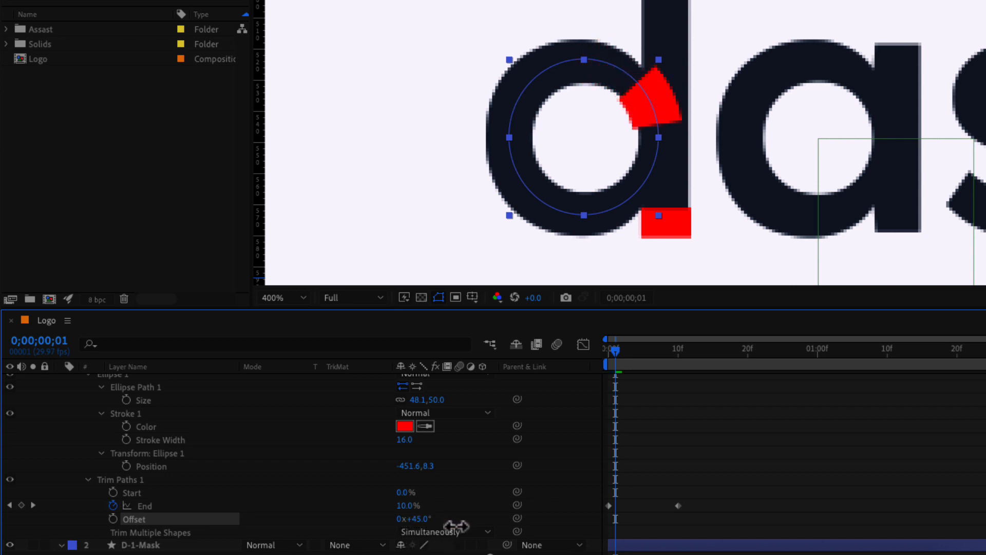
mouse_move(615, 356)
left_mouse_down()
mouse_move(663, 365)
mouse_move(606, 368)
mouse_move(679, 377)
mouse_move(661, 377)
left_mouse_up()
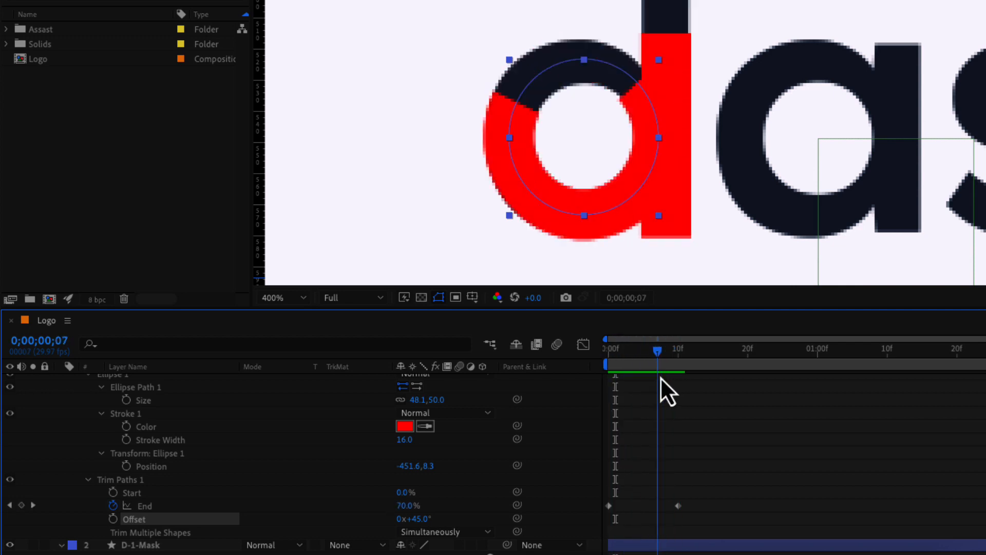
scroll(154, 431, "up", 5)
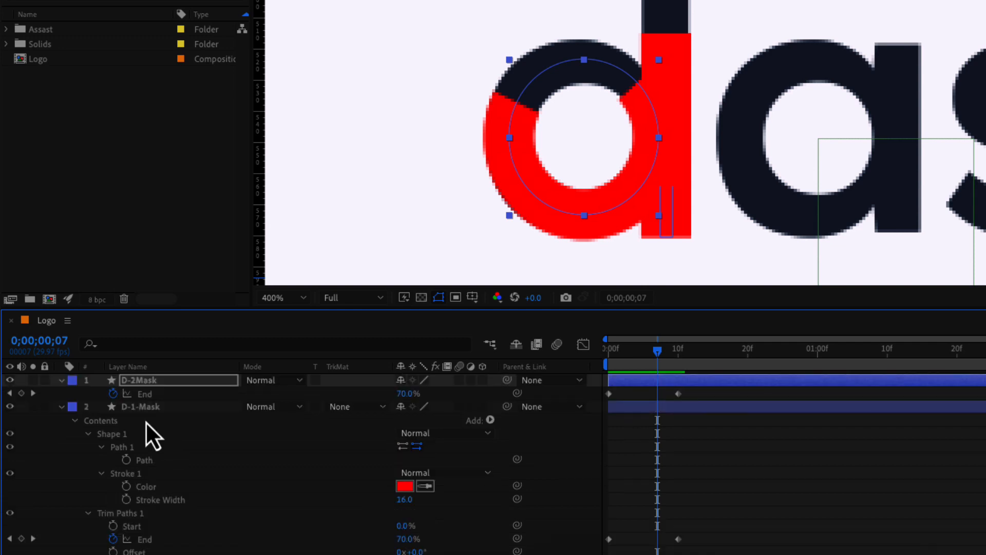
Set both D-1-Mask and D-2Mask strokes to Round Cap line caps.
left_click(144, 410)
key("u")
left_click(151, 382, "shift")
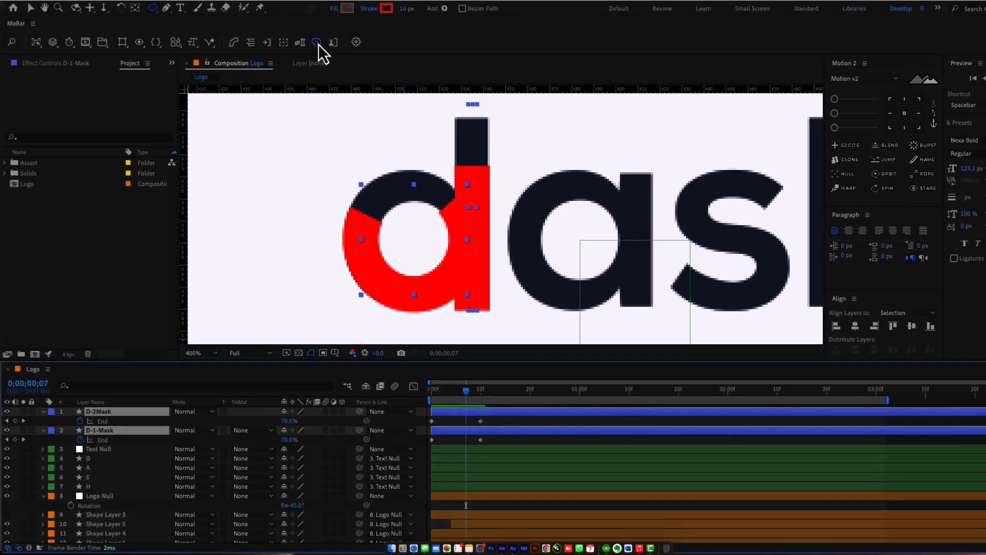
left_click(295, 73)
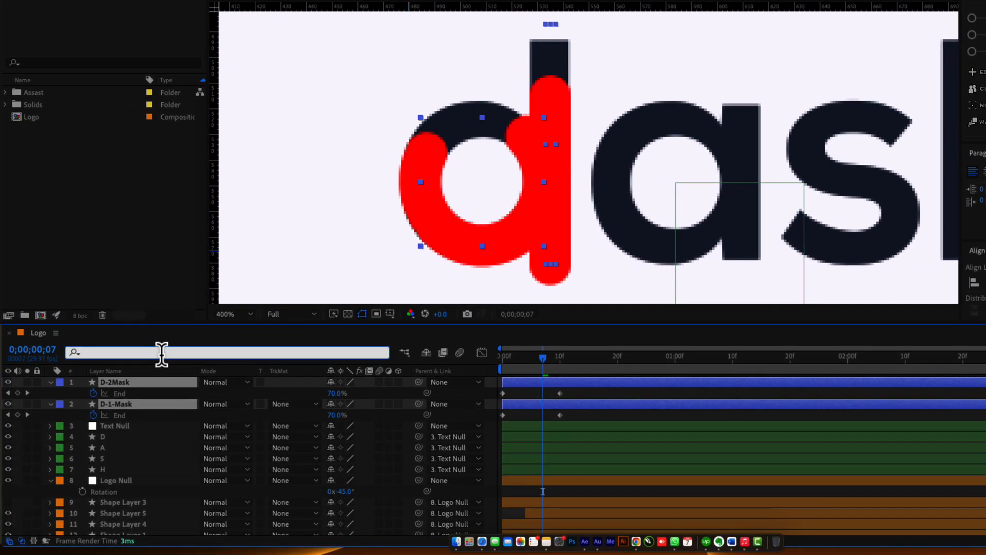
type("cap")
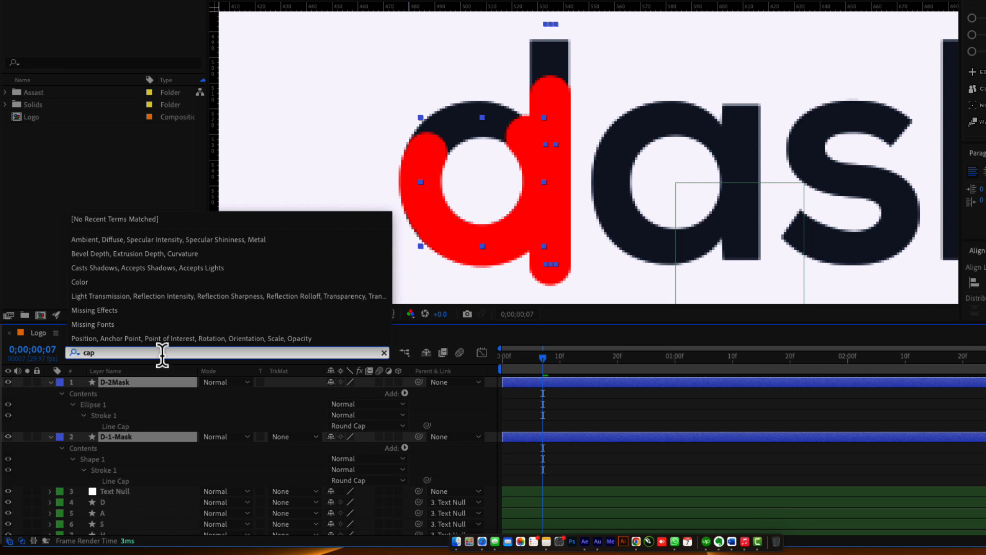
left_click(392, 427)
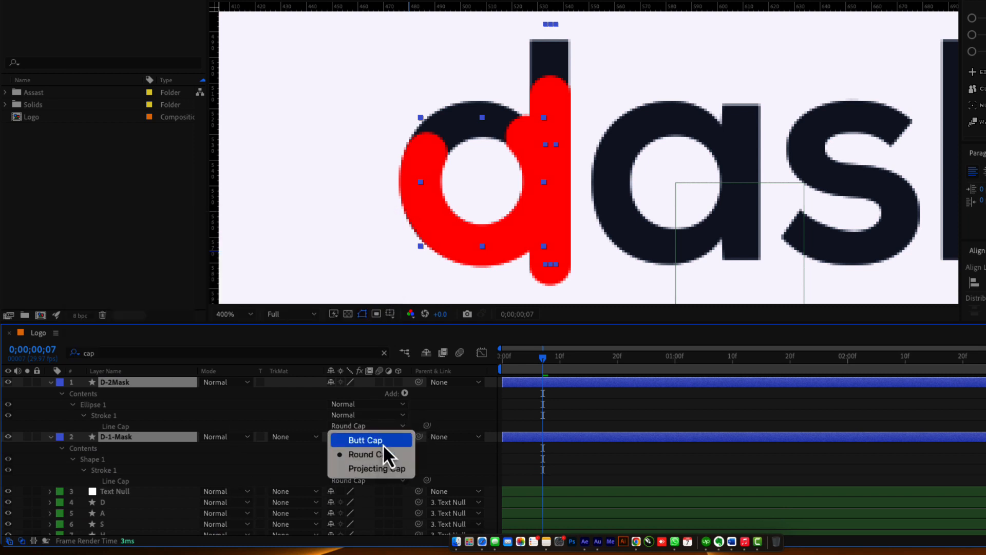
left_click(379, 440)
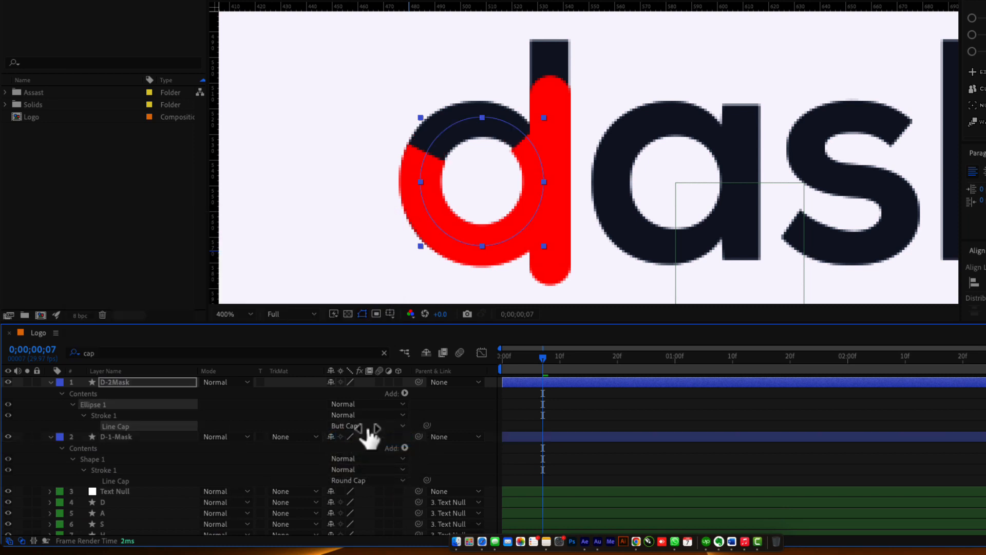
left_click(369, 434)
left_click(370, 455)
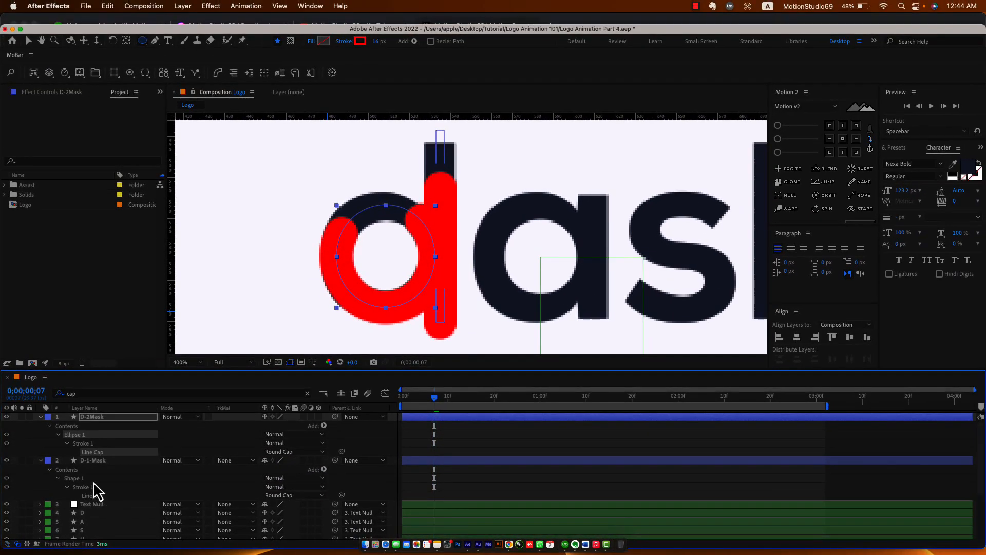
Filter the timeline for 'of' and turn D-2Mask's trim Offset to about +83°.
left_click(131, 439)
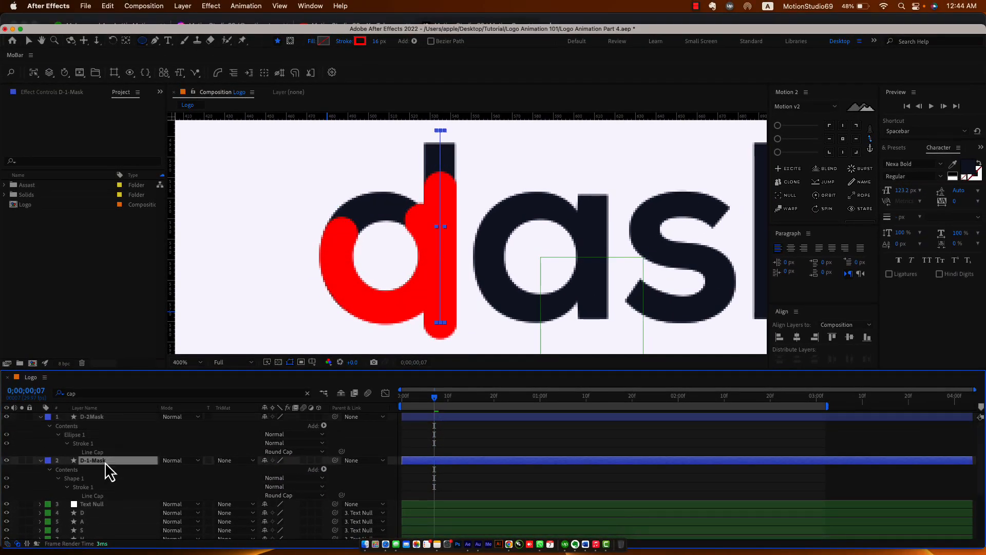
left_click(104, 418)
left_click(114, 394)
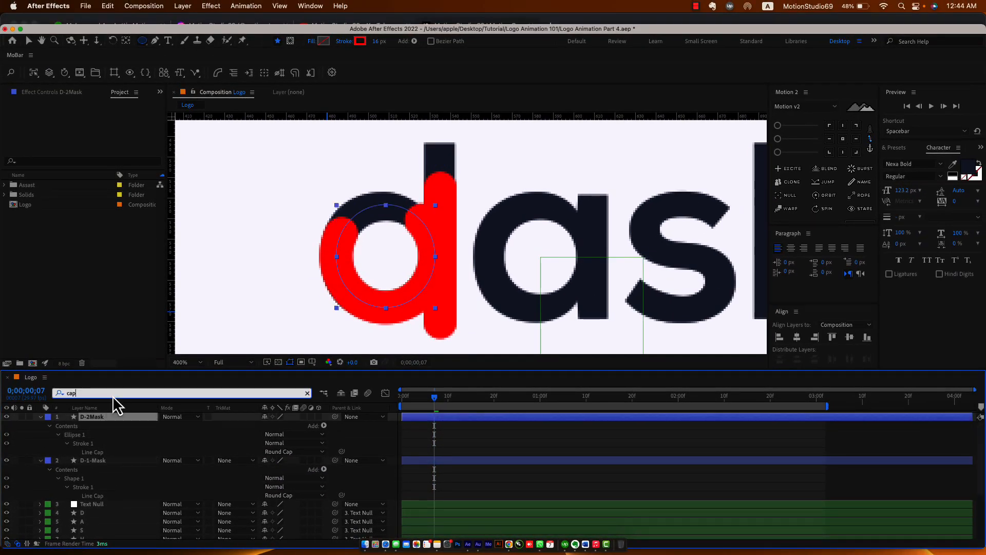
key("BackSpace")
key("BackSpace")
key("BackSpace")
type("off")
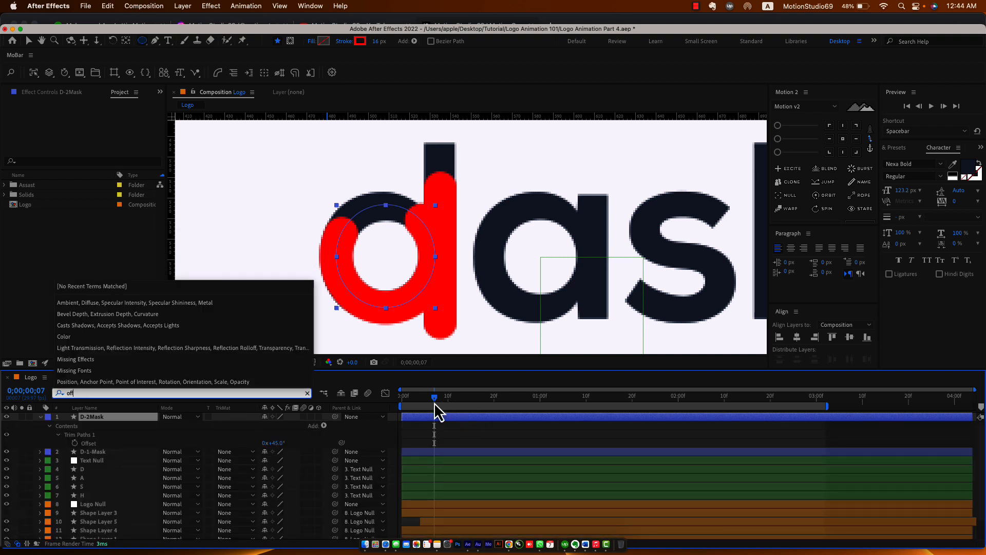
left_click_drag(434, 403, 420, 402)
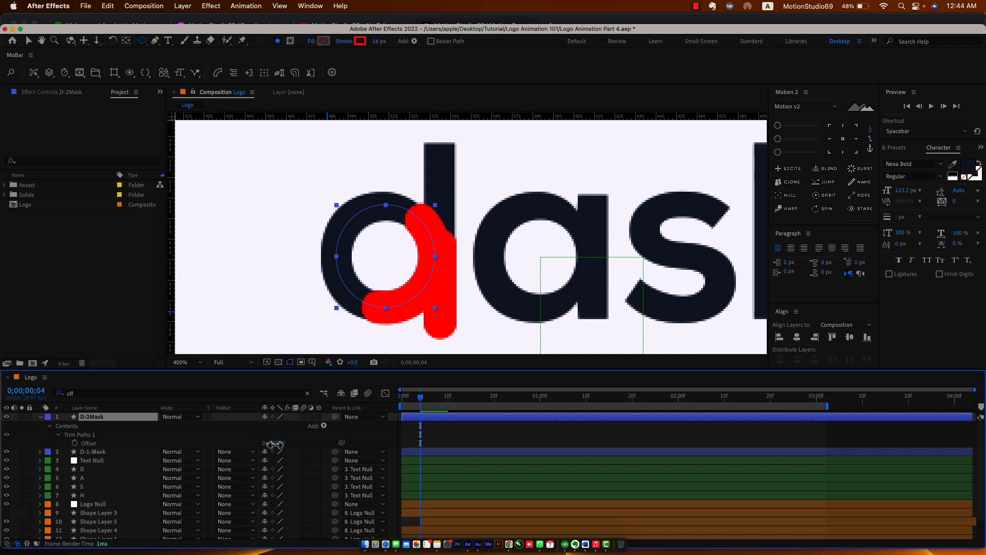
left_click_drag(272, 443, 293, 445)
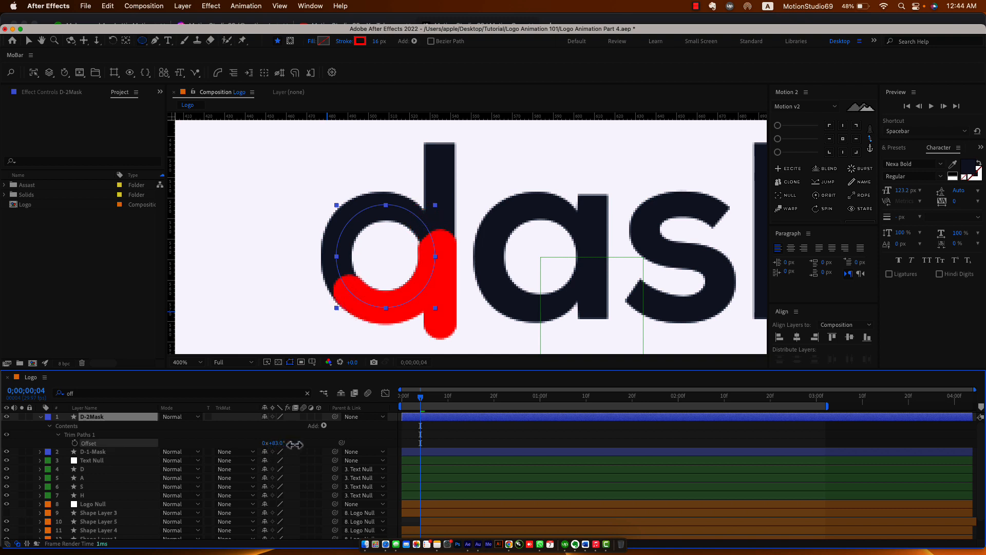
mouse_move(415, 400)
left_mouse_down()
mouse_move(449, 400)
mouse_move(400, 403)
mouse_move(480, 419)
mouse_move(389, 410)
left_mouse_up()
Duplicate the D layer and restack D-1-Mask and D-2Mask above the letter copies.
left_click(105, 469)
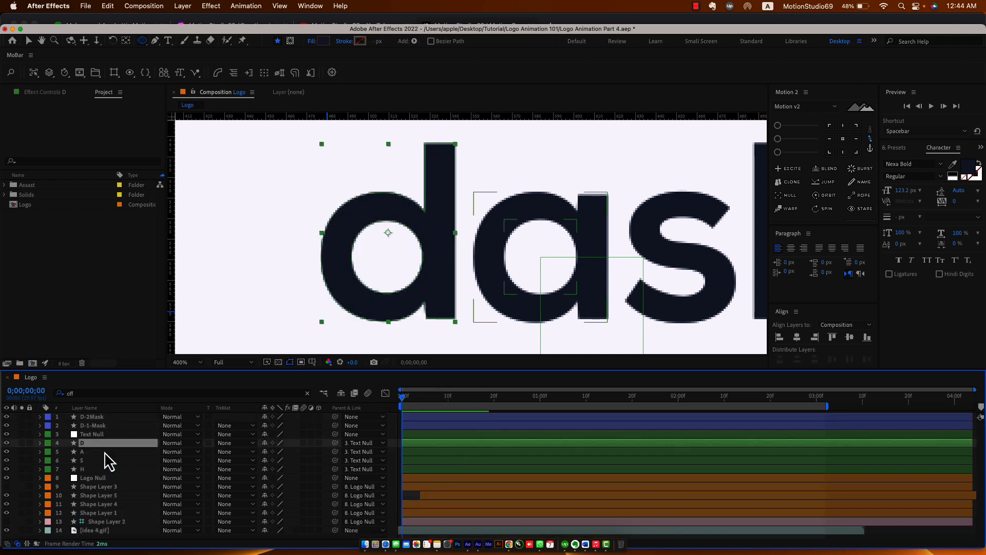
key("super+d")
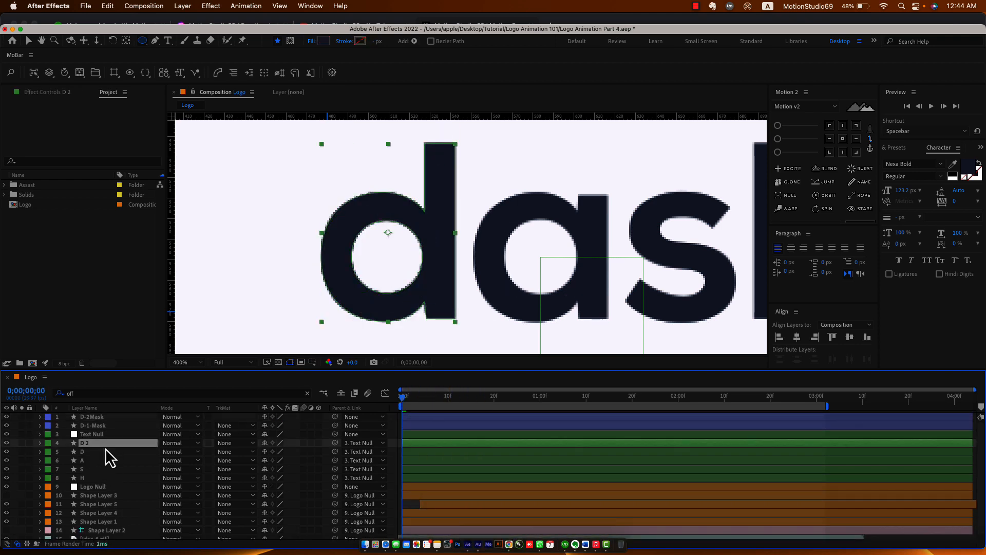
left_click(100, 427)
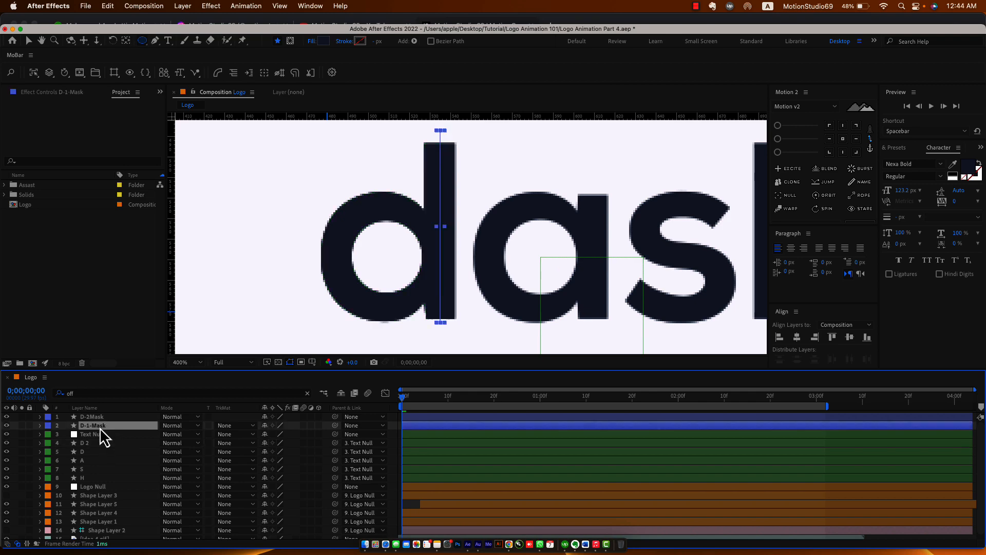
left_click_drag(115, 428, 114, 440)
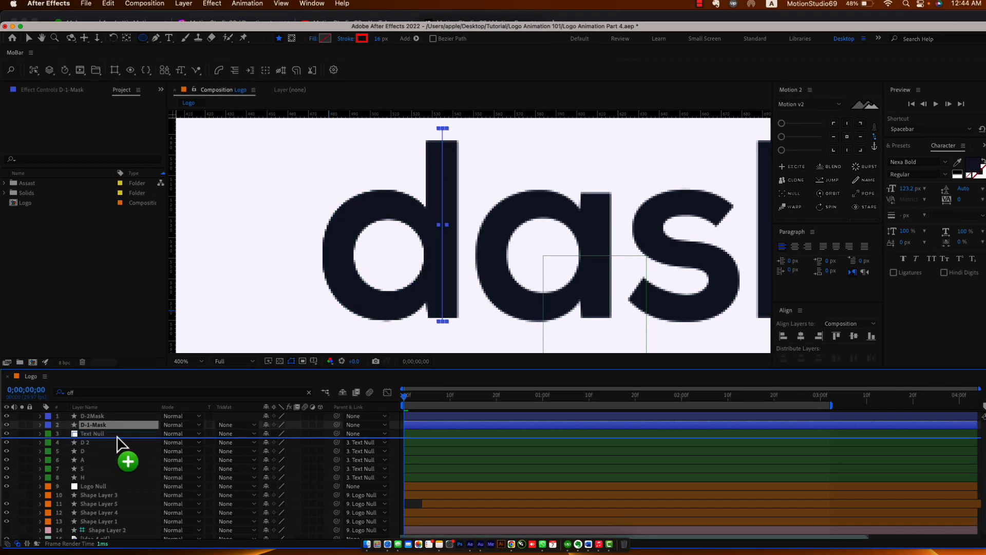
left_click(101, 418)
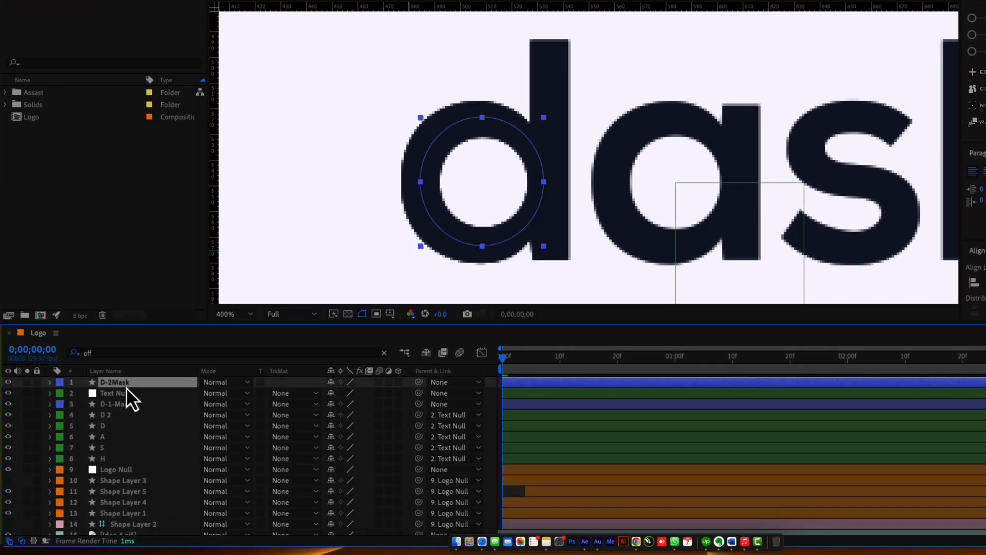
left_click_drag(126, 389, 135, 421)
Make D-2Mask the alpha track matte for D and D-1-Mask the alpha matte for D 2.
left_click(117, 428)
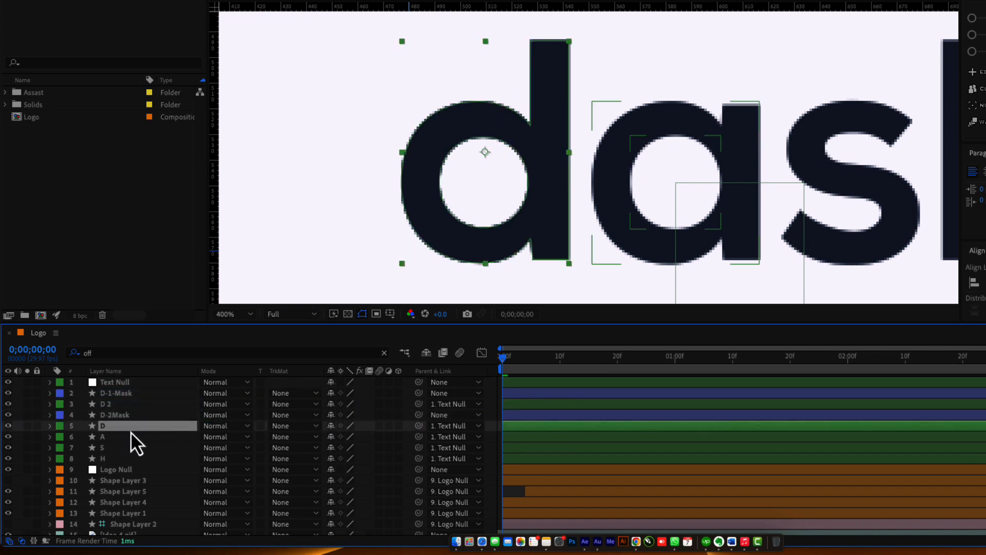
left_click(280, 427)
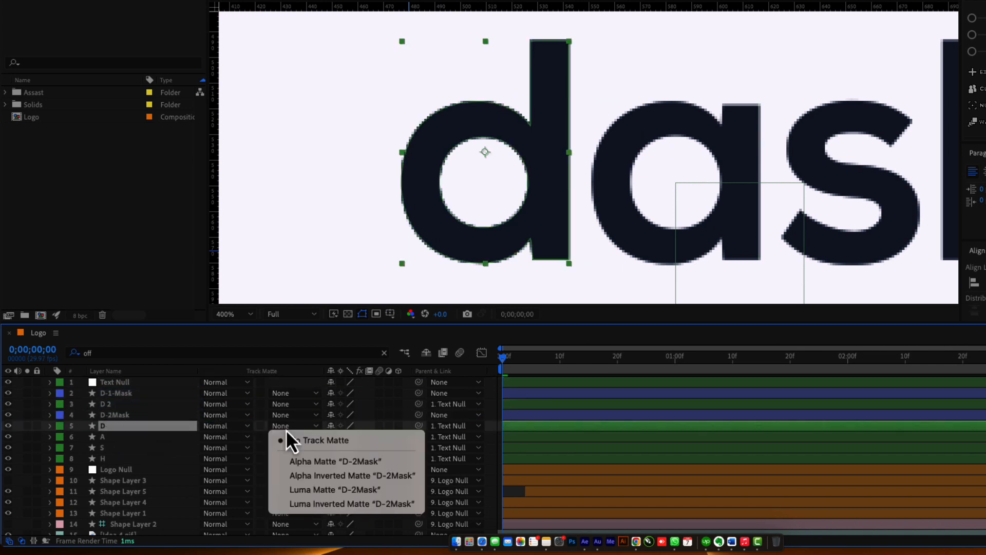
left_click(303, 466)
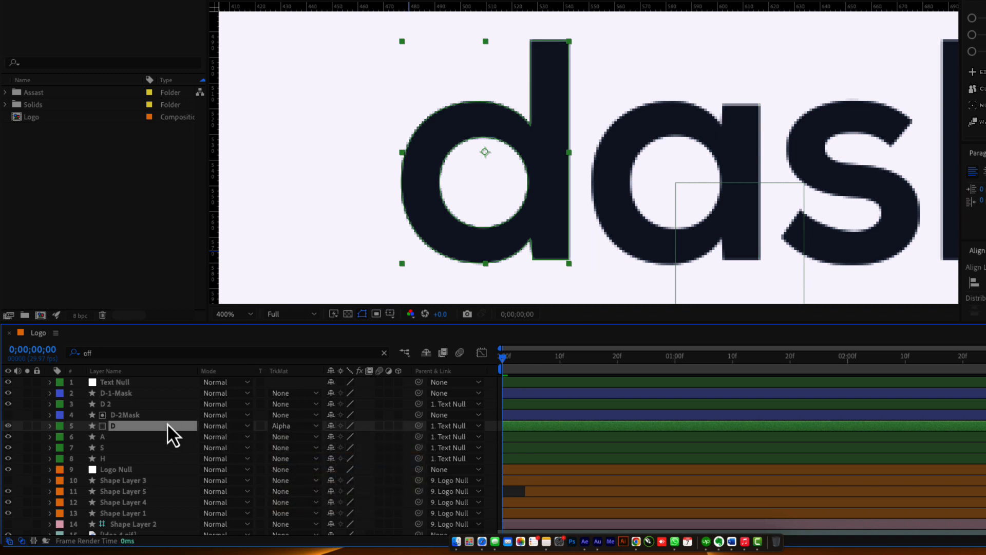
left_click(119, 406)
left_click(282, 405)
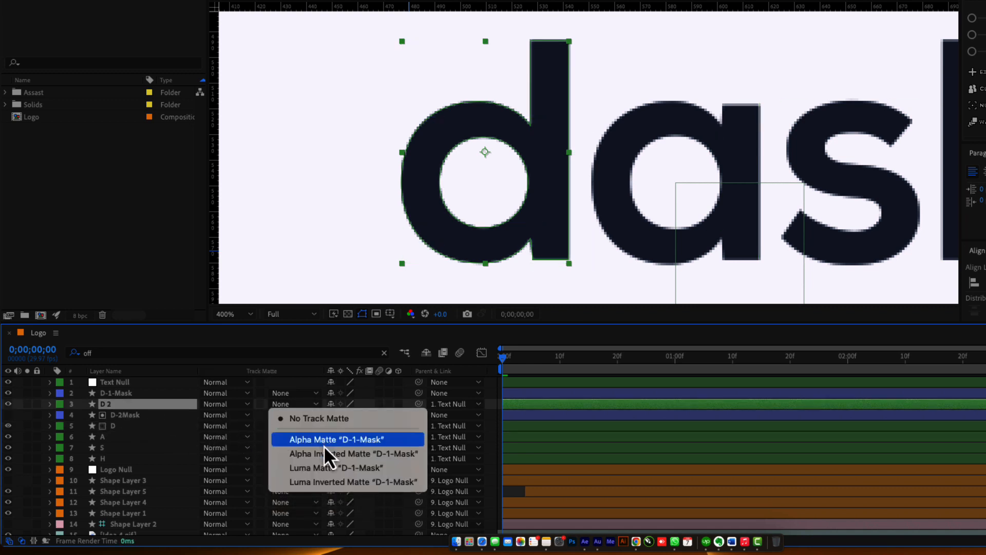
left_click(365, 436)
mouse_move(504, 359)
left_mouse_down()
mouse_move(519, 363)
mouse_move(503, 368)
mouse_move(513, 369)
left_mouse_up()
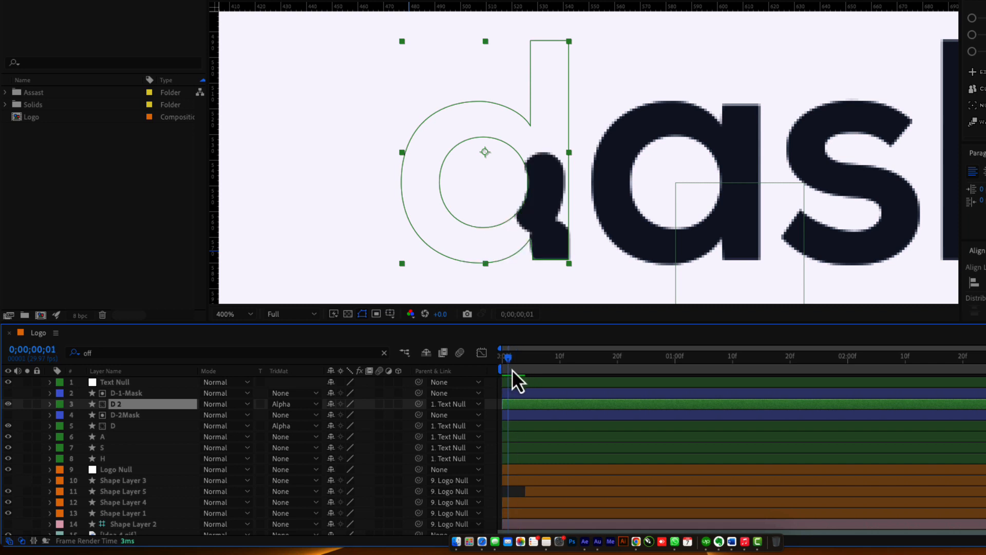
left_click(117, 415)
Shift D-2Mask's two End keyframes about three frames later and save the project.
key("u")
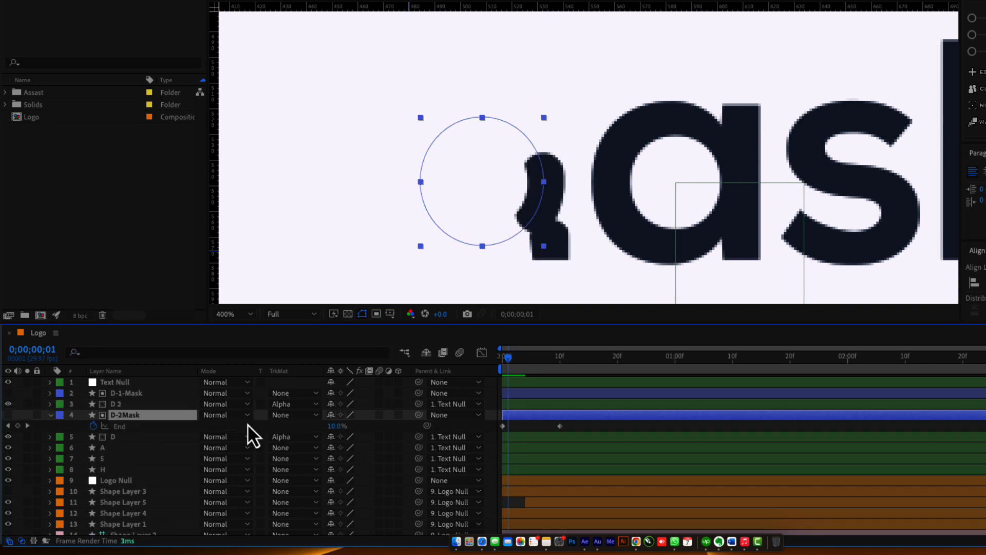
left_click_drag(573, 427, 525, 433)
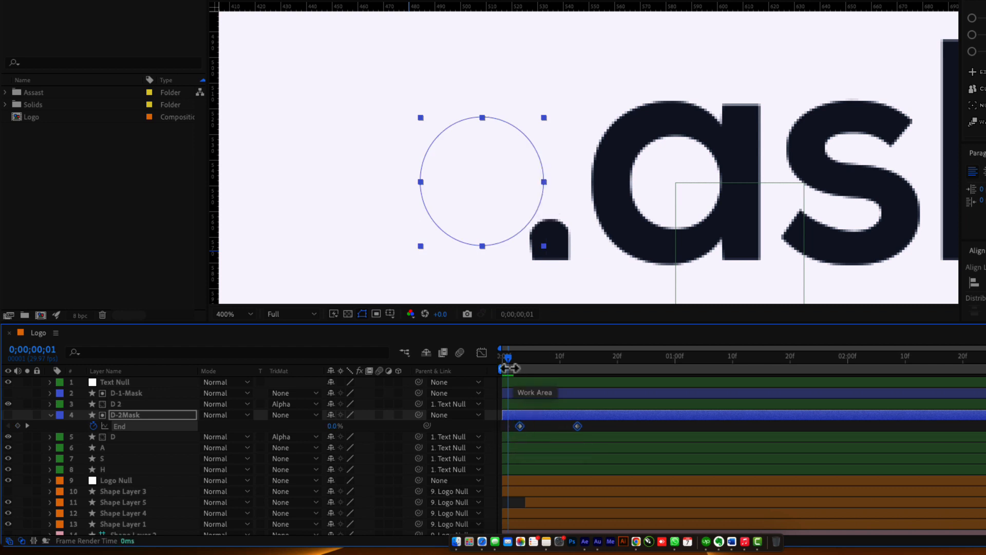
left_click_drag(510, 361, 595, 392)
left_click(489, 428)
key("super+s")
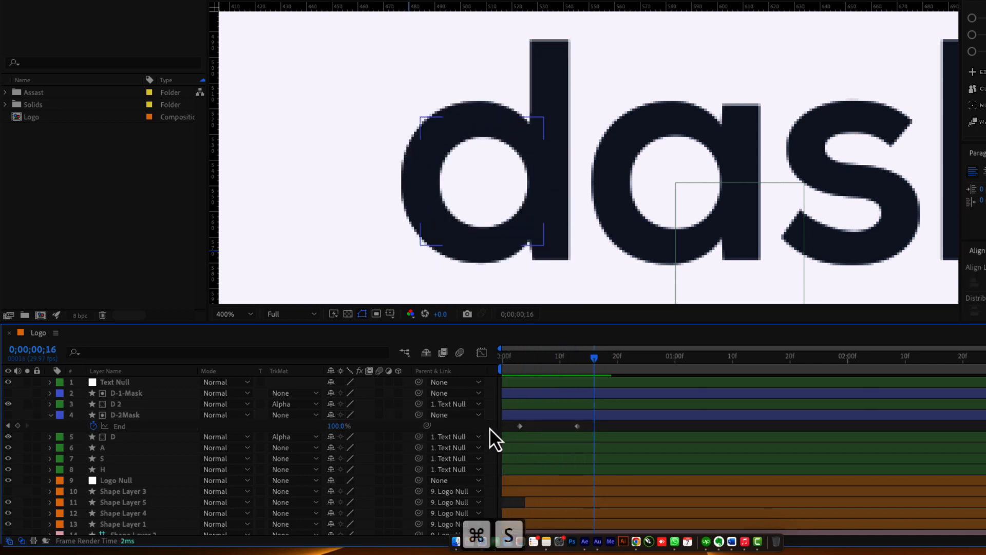
left_click(162, 394)
Parent D-1-Mask and D-2Mask to Text Null, then scrub through to check the d reveal.
left_click(146, 416, "super")
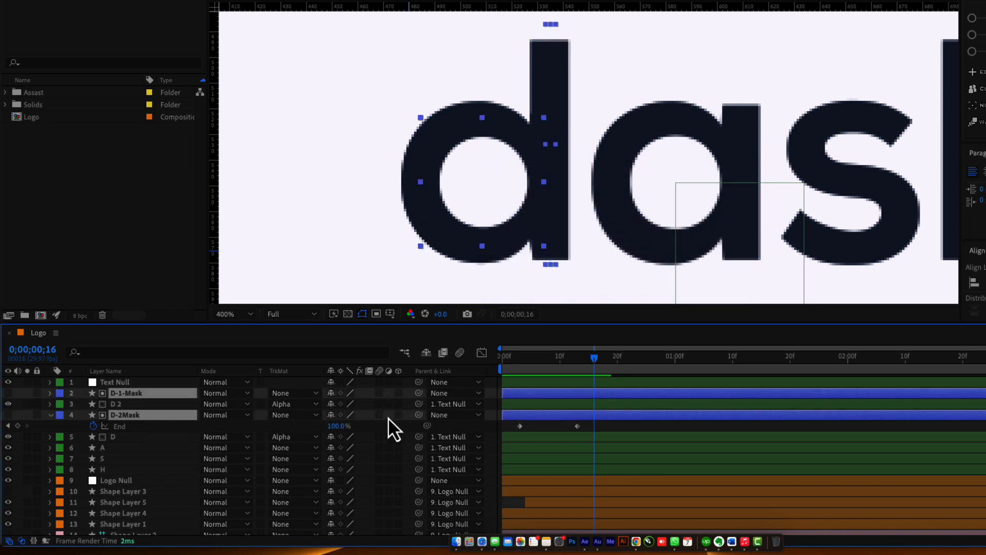
left_click_drag(419, 393, 145, 384)
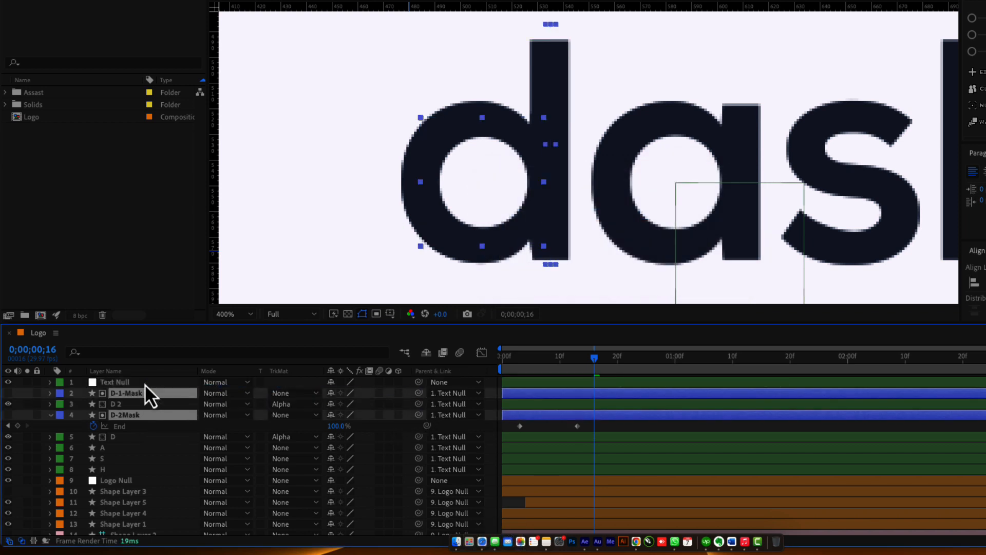
left_click(145, 384)
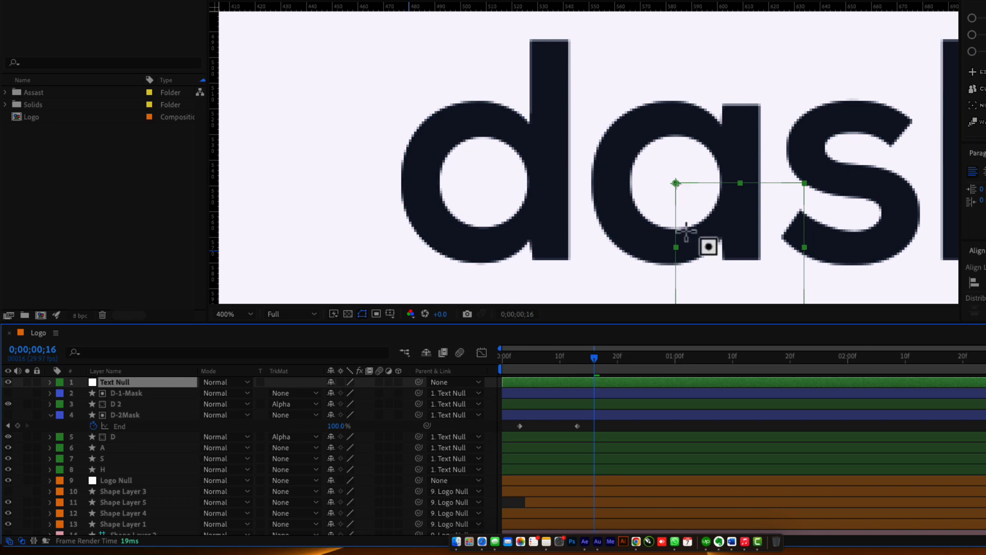
left_click(491, 405)
scroll(513, 213, "down", 4)
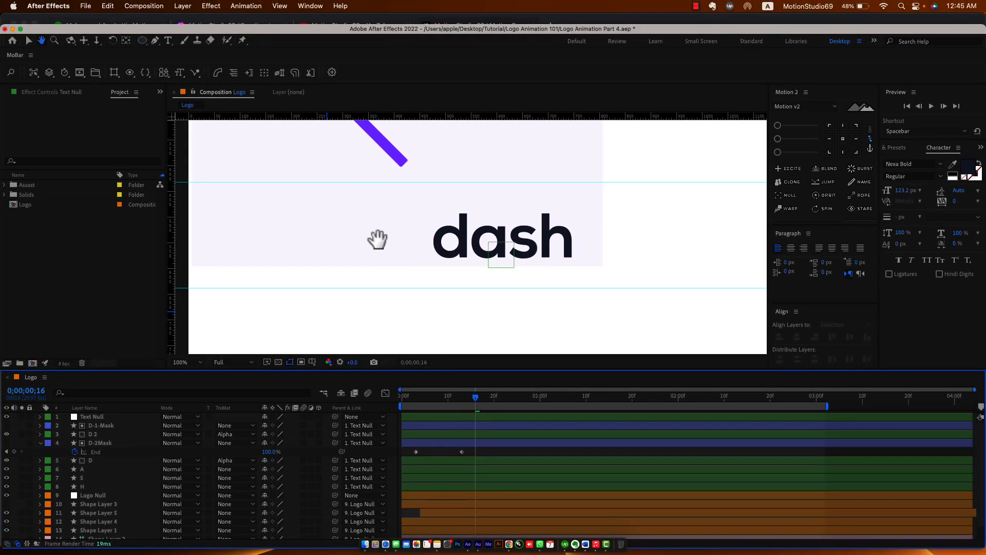
left_click_drag(378, 240, 433, 271)
left_click_drag(421, 397, 788, 447)
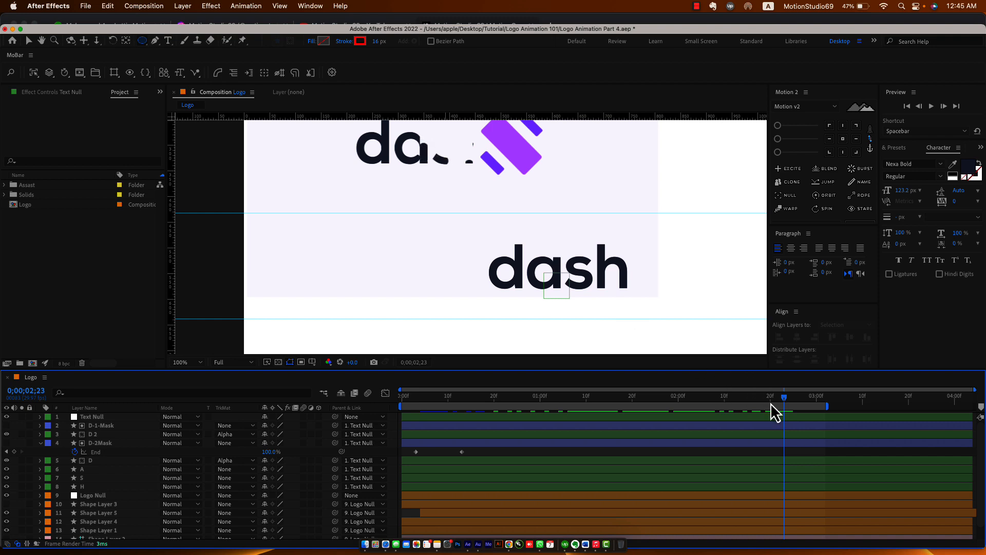
left_click_drag(788, 400, 747, 412)
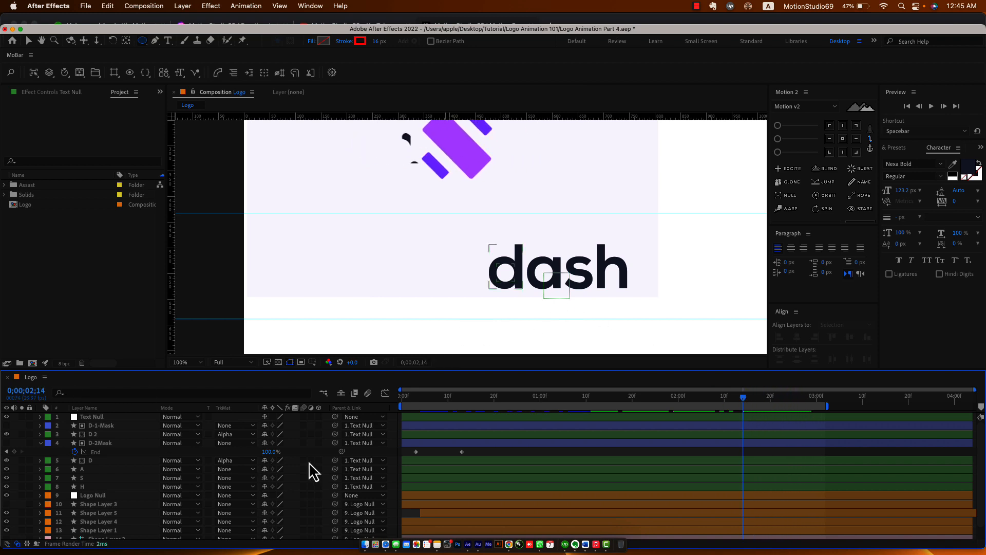
Save the project and add Trim Paths to the A-Mask1 layer.
key("u")
key("u")
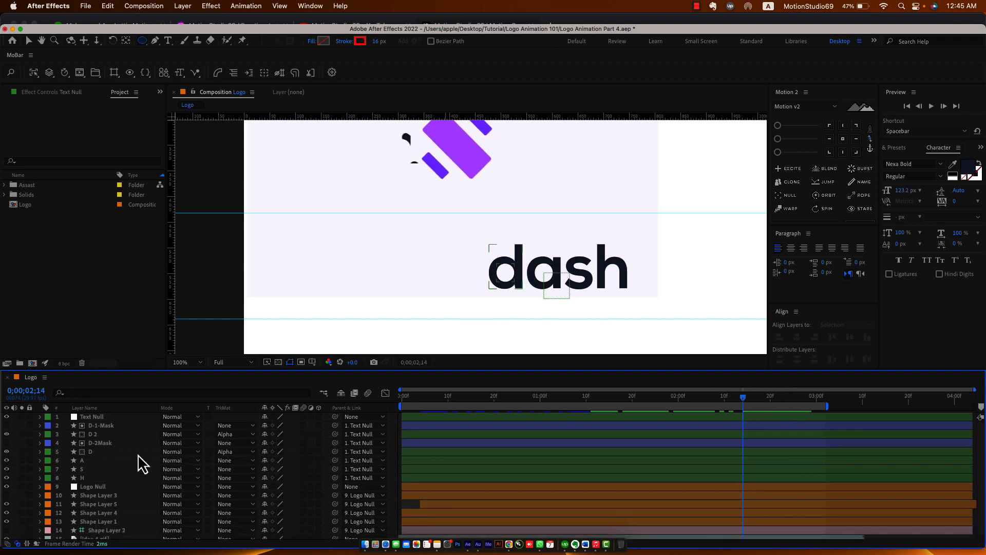
left_click(91, 462)
left_click(392, 446)
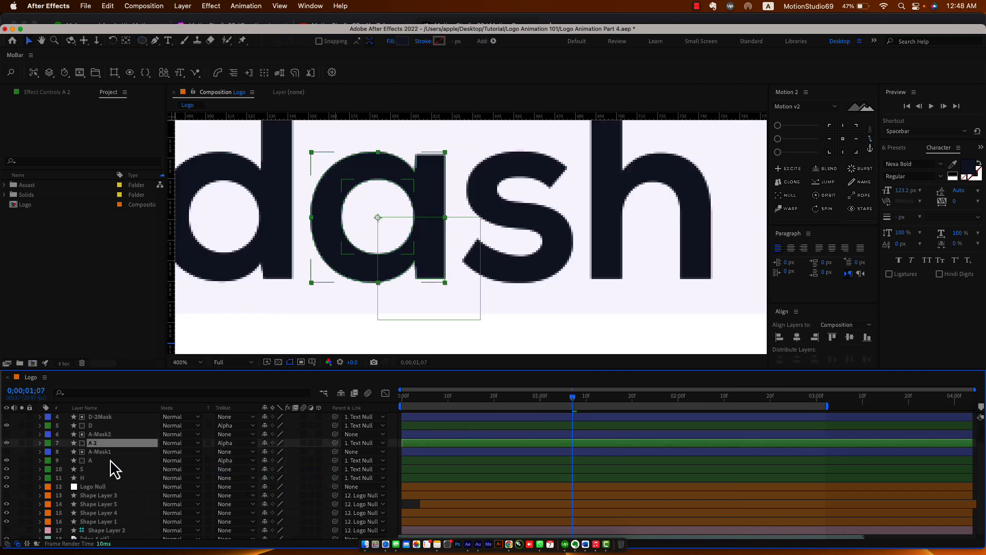
left_click(109, 461)
key("super+s")
left_click(106, 452)
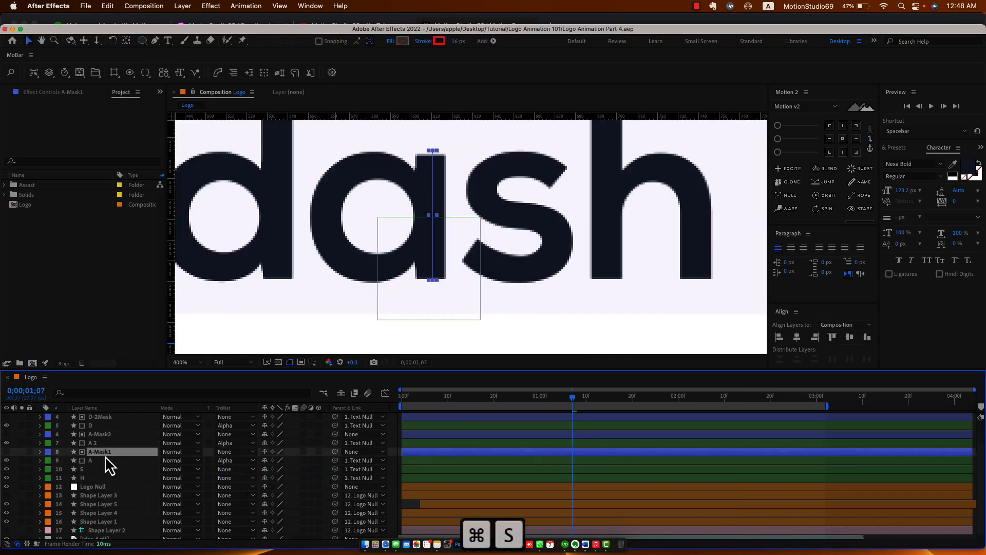
left_click(494, 41)
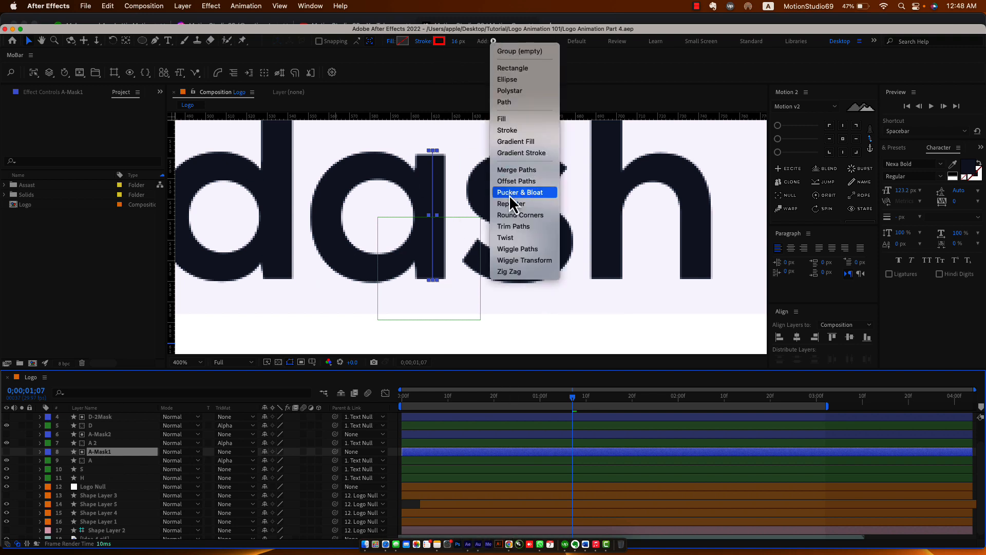
left_click(515, 226)
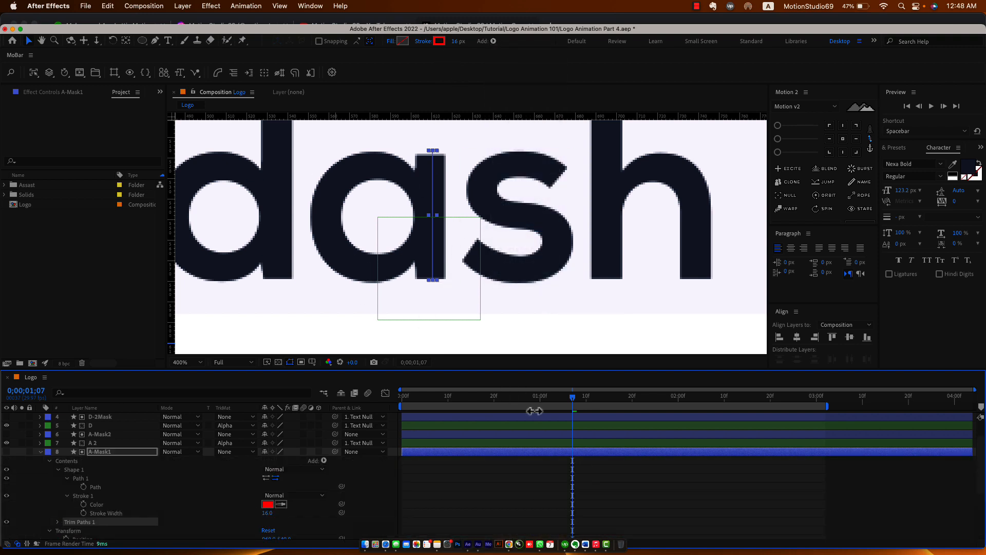
left_click(58, 522)
scroll(118, 534, "down", 4)
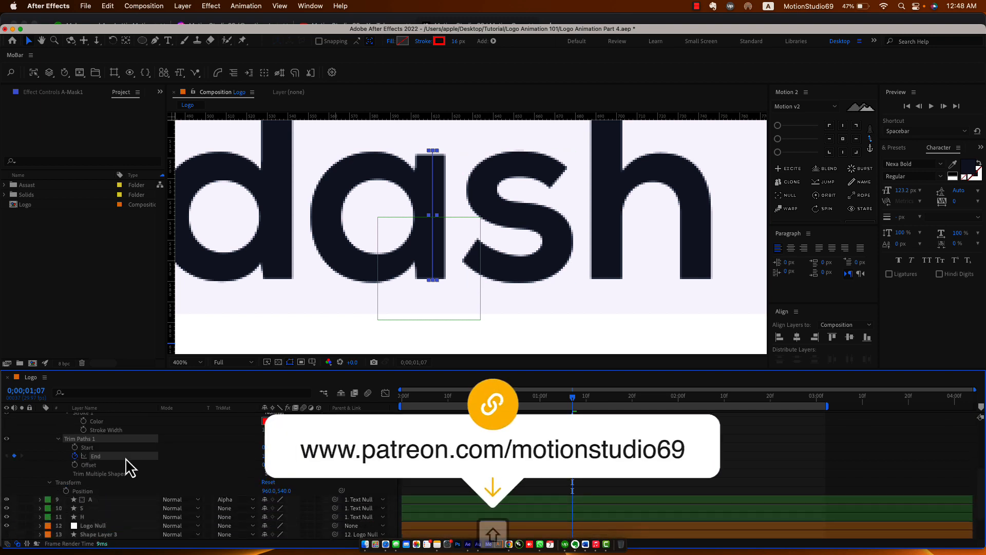
Keyframe A-Mask1's trim End from 1% to 100% over ten frames, preview, and save.
key("shift+Page_Down")
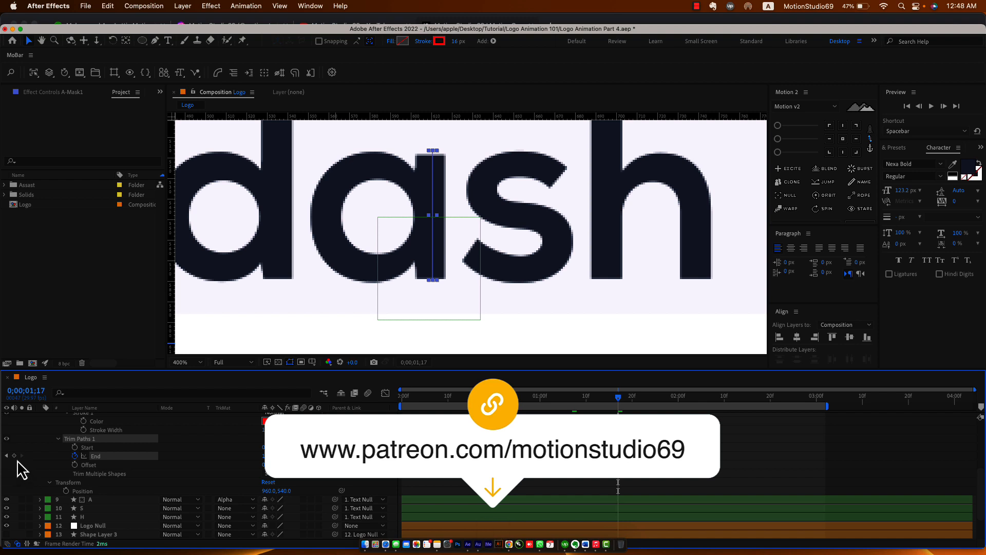
left_click(575, 397)
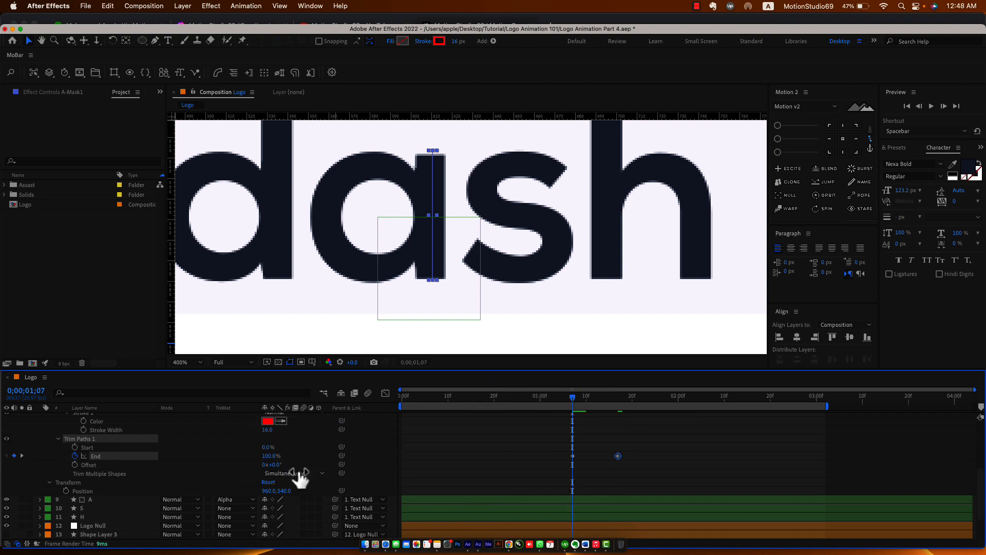
left_click_drag(272, 457, 225, 463)
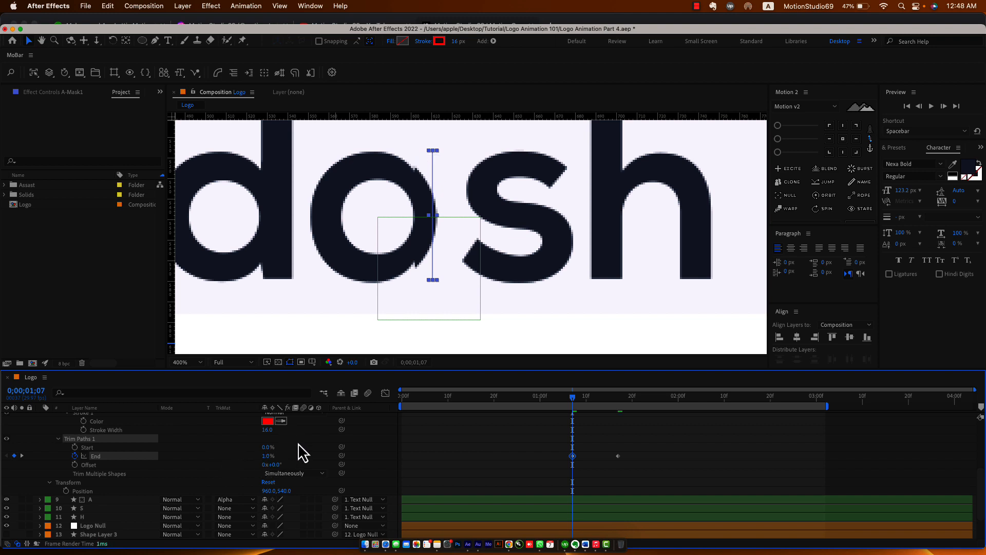
scroll(298, 443, "up", 3)
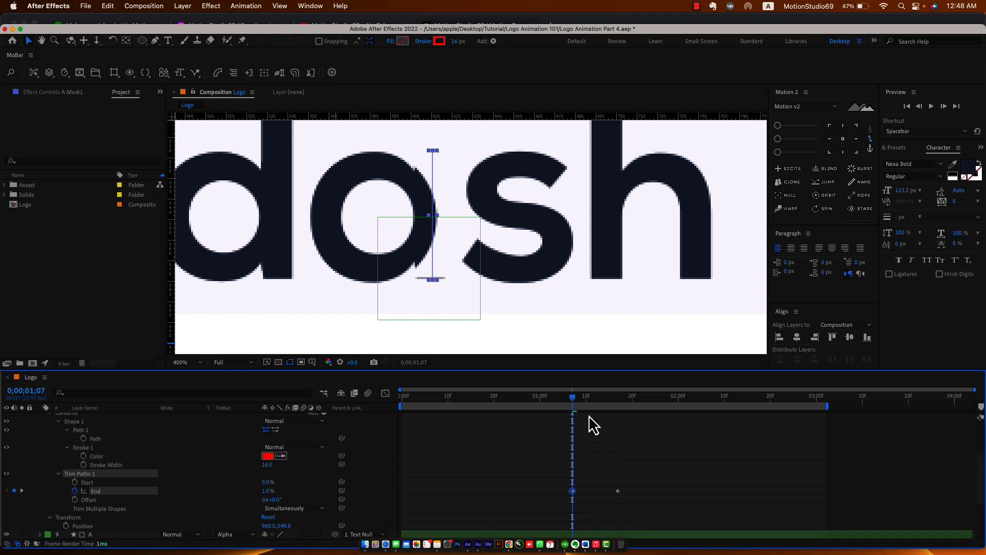
left_click_drag(572, 400, 600, 411)
key("super+s")
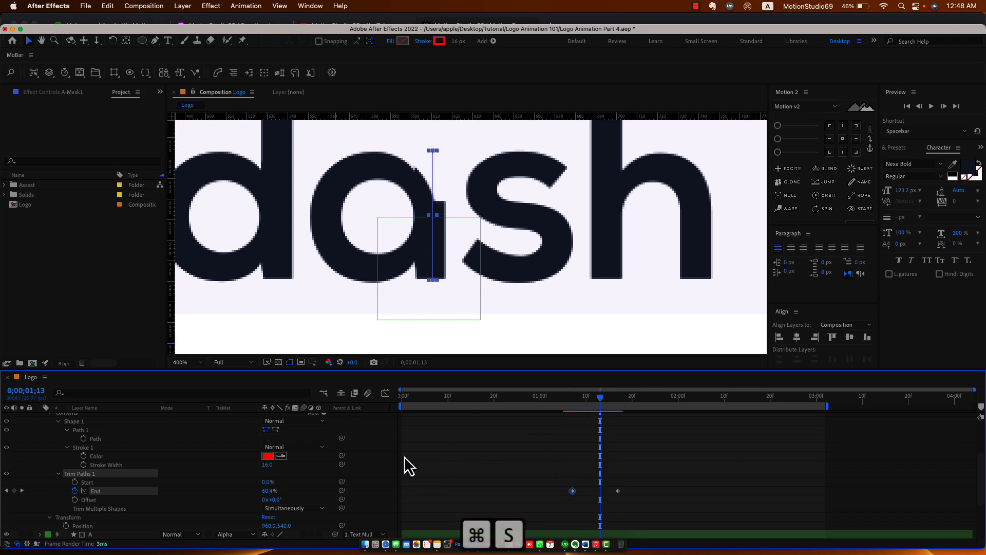
scroll(54, 458, "up", 3)
left_click(40, 440)
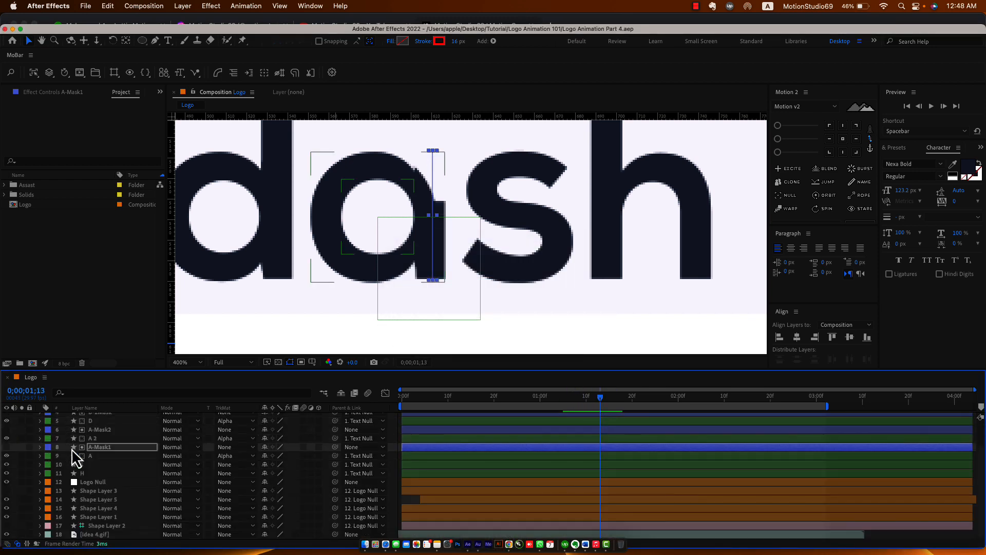
Add Trim Paths to A-Mask2 and move to A-Mask1's first keyframe at 1;07.
left_click(112, 430)
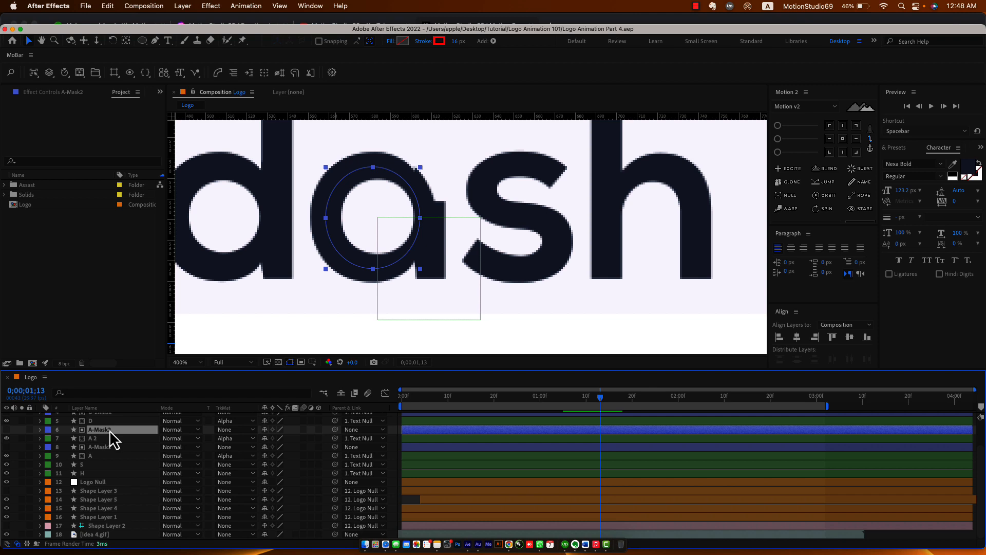
left_click(494, 41)
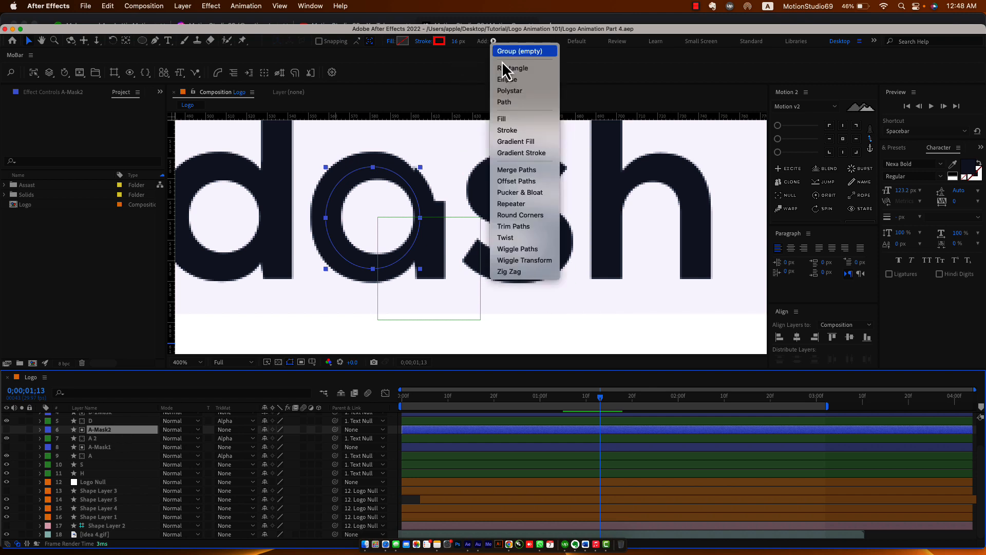
left_click(520, 227)
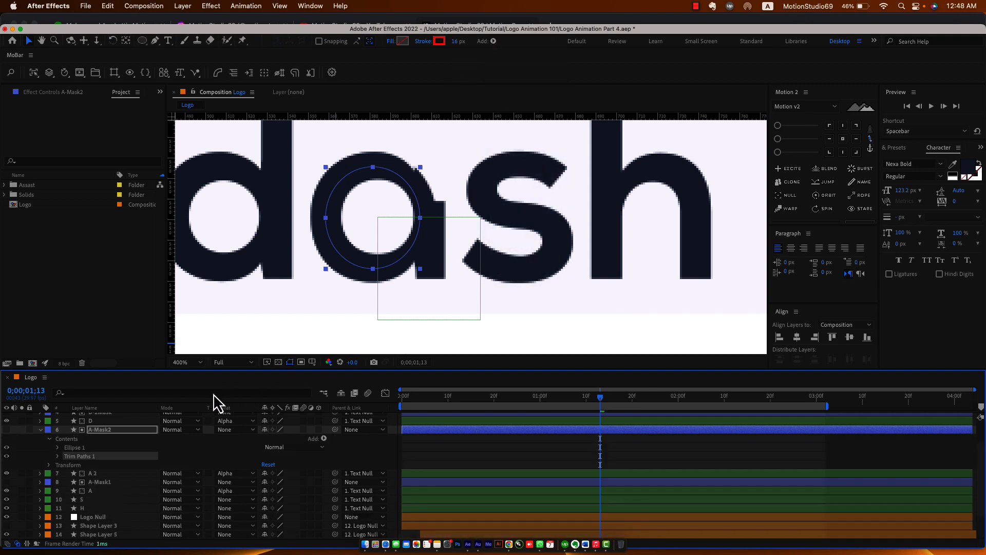
left_click(57, 456)
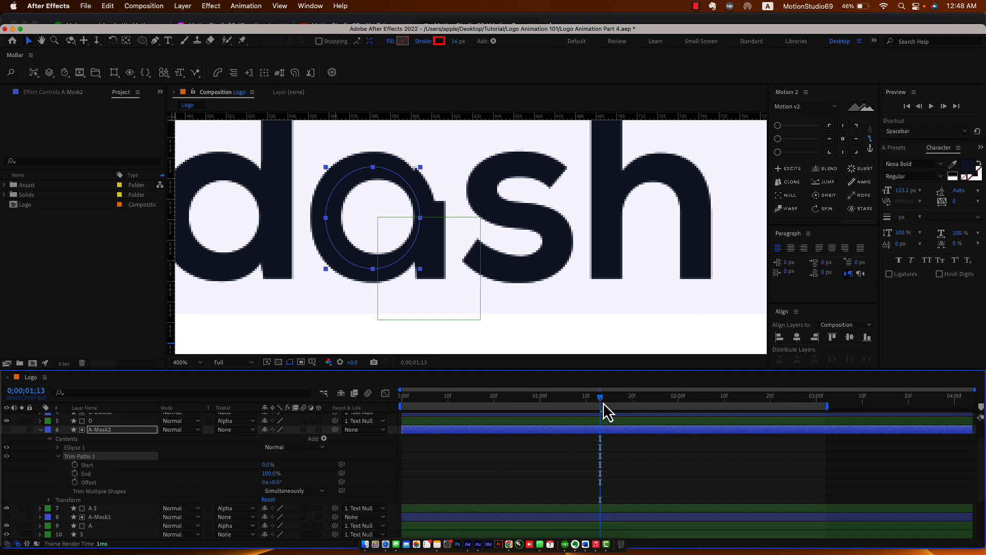
scroll(591, 430, "down", 3)
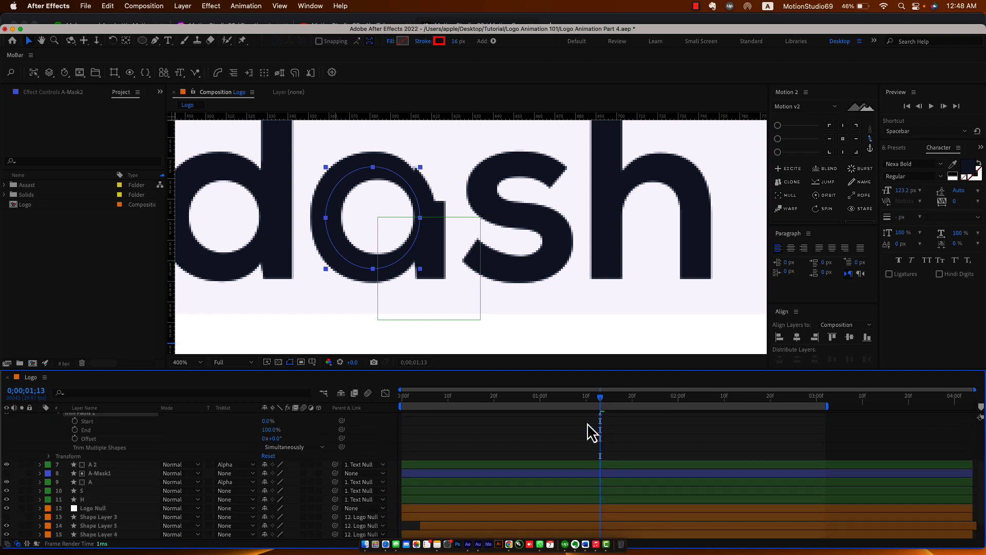
left_click(121, 473)
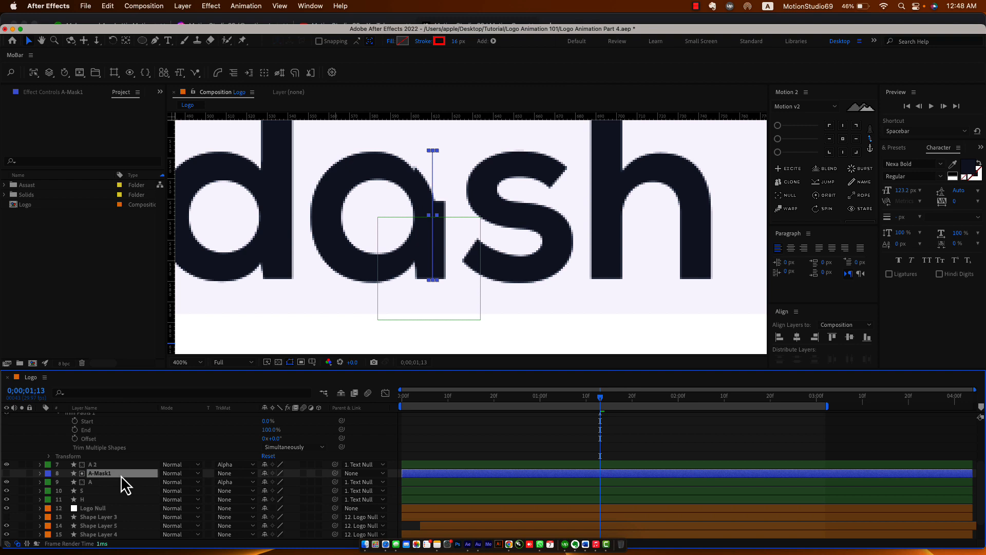
key("u")
key("j")
scroll(353, 488, "up", 3)
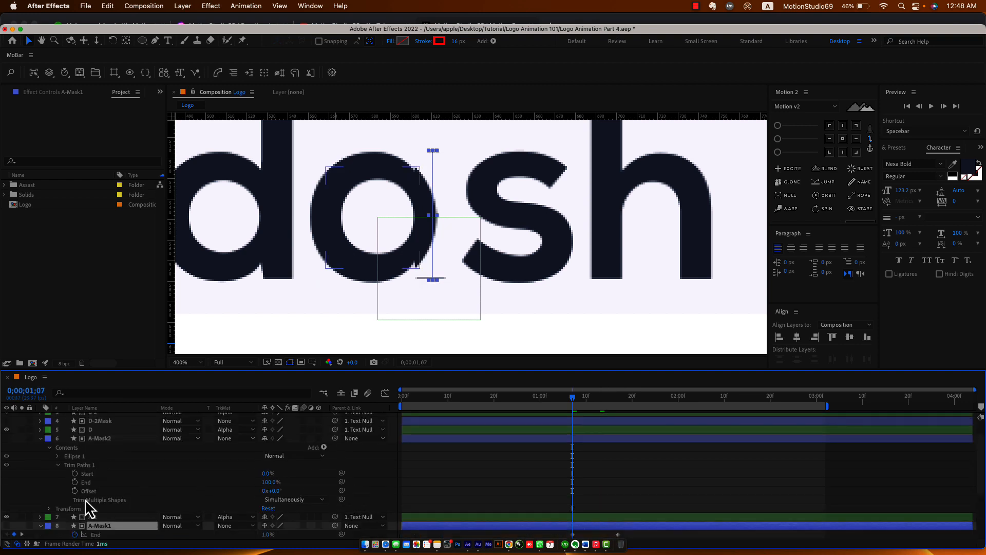
Keyframe A-Mask2's End at 0% on 1;07 and 100% on 1;17, with Offset 110°.
left_click(91, 483)
left_click_drag(271, 486, 157, 483)
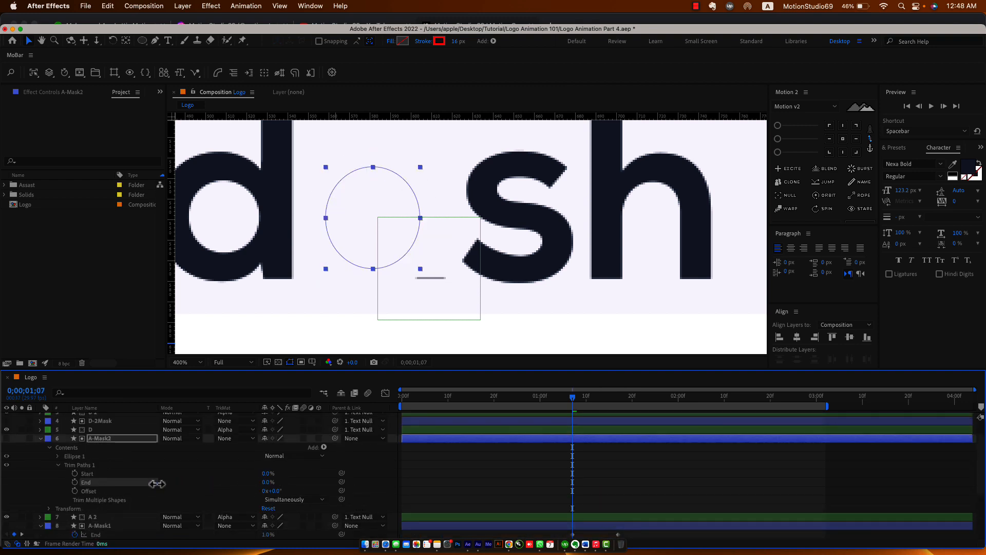
key("shift+Page_Down")
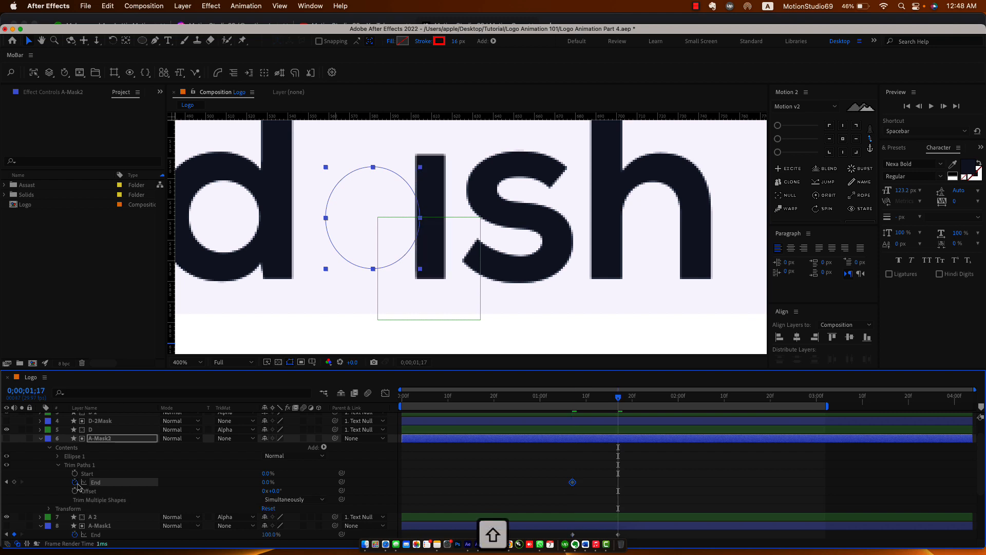
left_click_drag(268, 484, 390, 491)
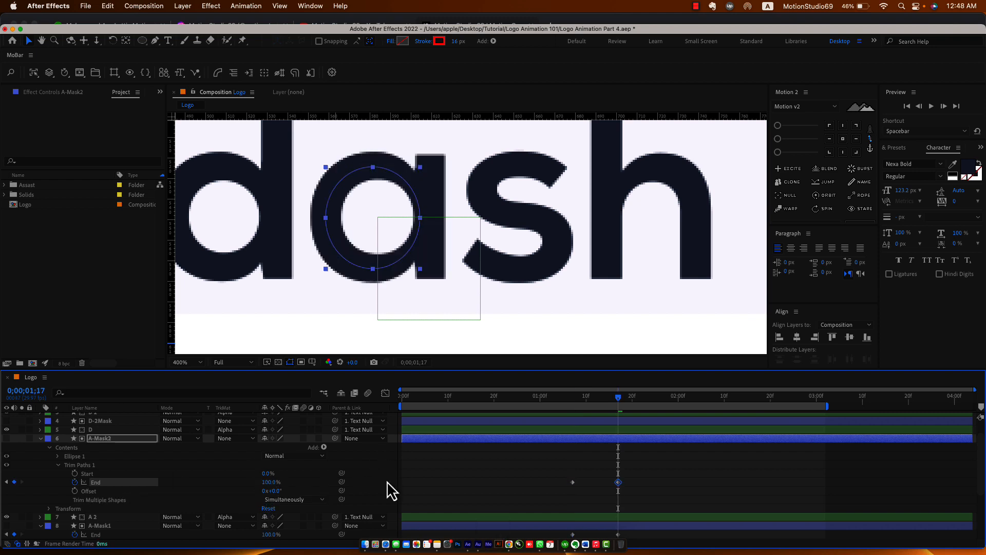
left_click(591, 400)
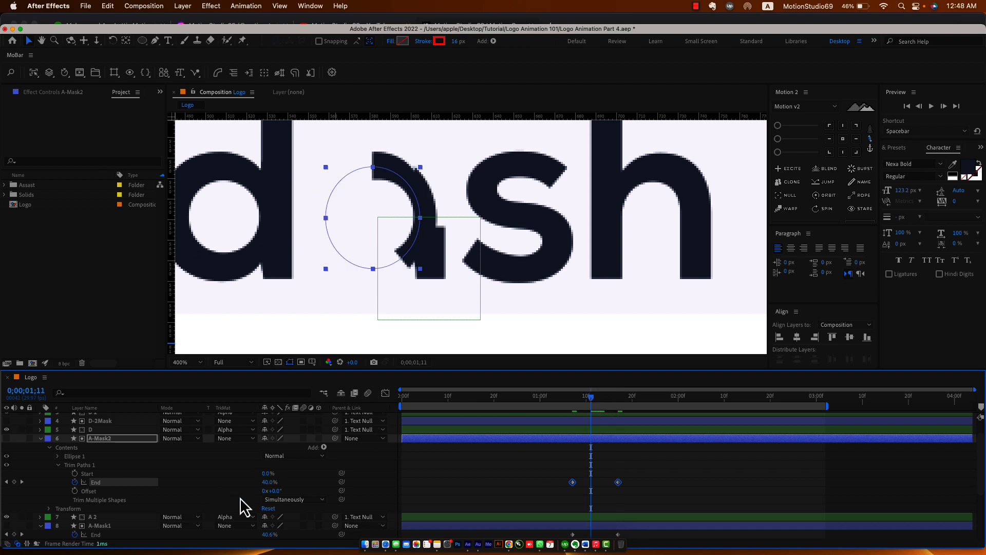
left_click_drag(275, 496, 331, 491)
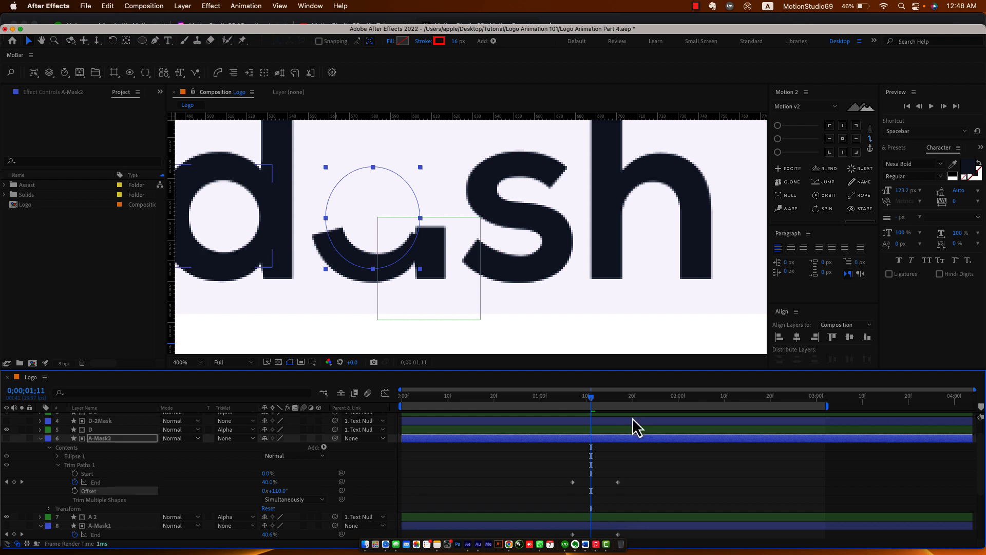
left_click_drag(572, 401, 605, 404)
left_click(41, 439)
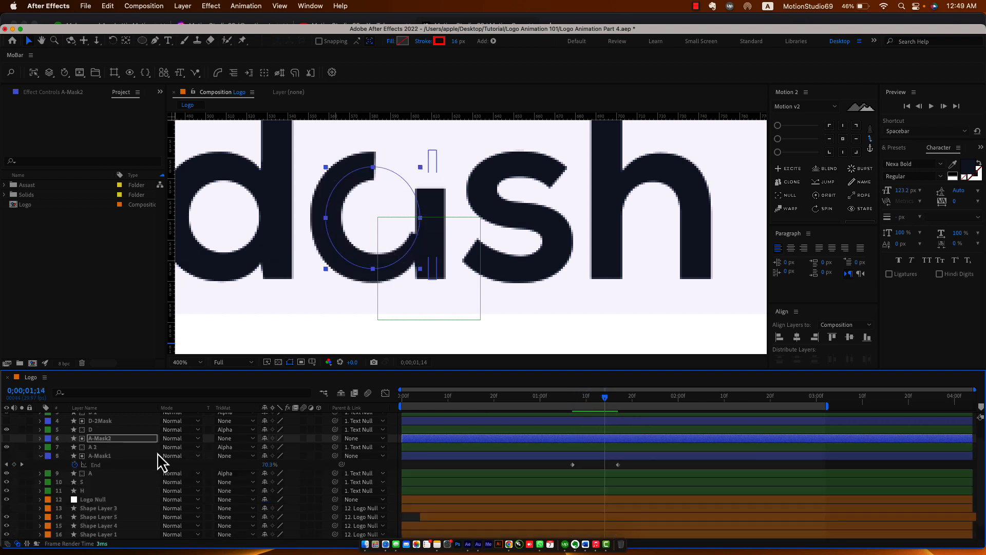
Move A-Mask2's two End keyframes about four frames later so the ring follows the stem.
left_click(111, 422, "shift")
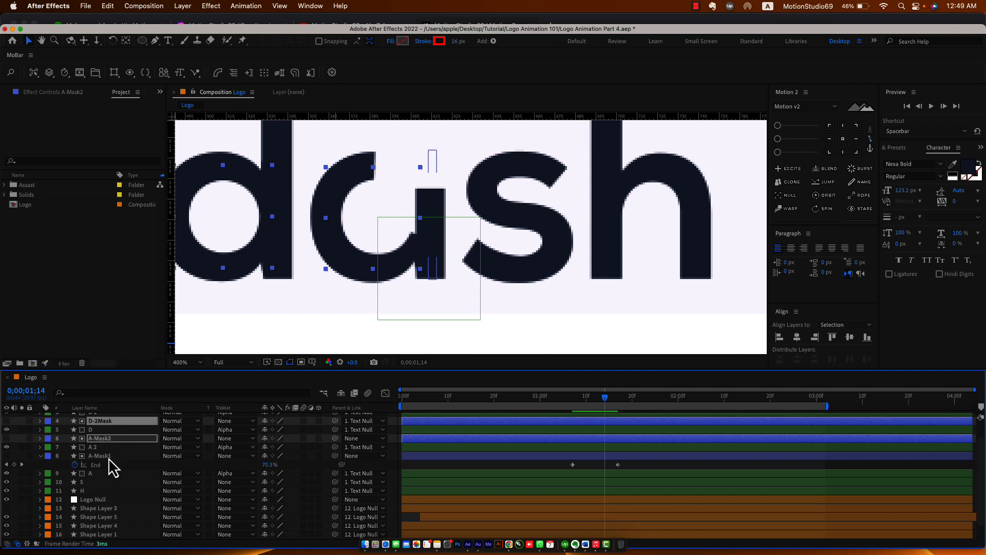
left_click(106, 456)
left_click(121, 439, "shift")
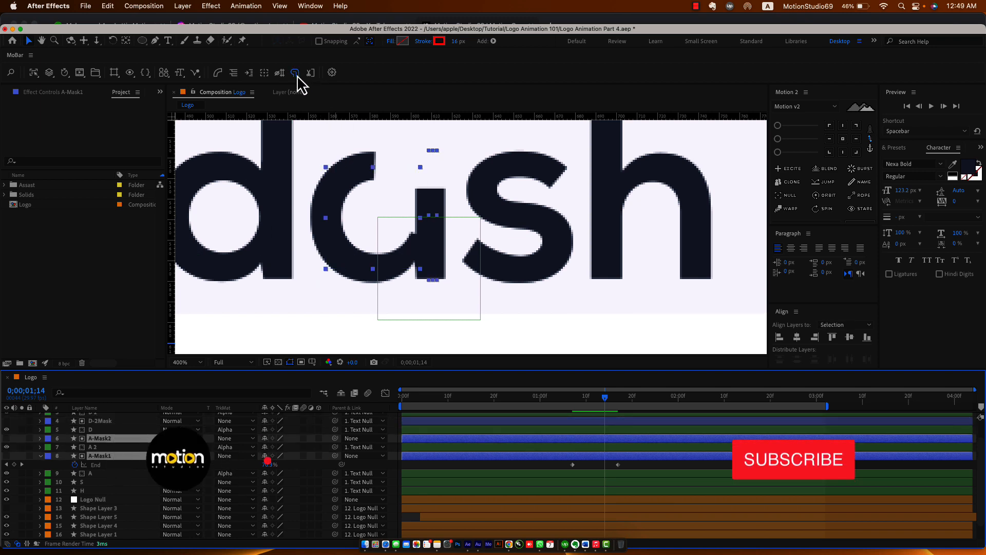
mouse_move(581, 398)
left_mouse_down()
mouse_move(571, 399)
mouse_move(581, 401)
left_mouse_up()
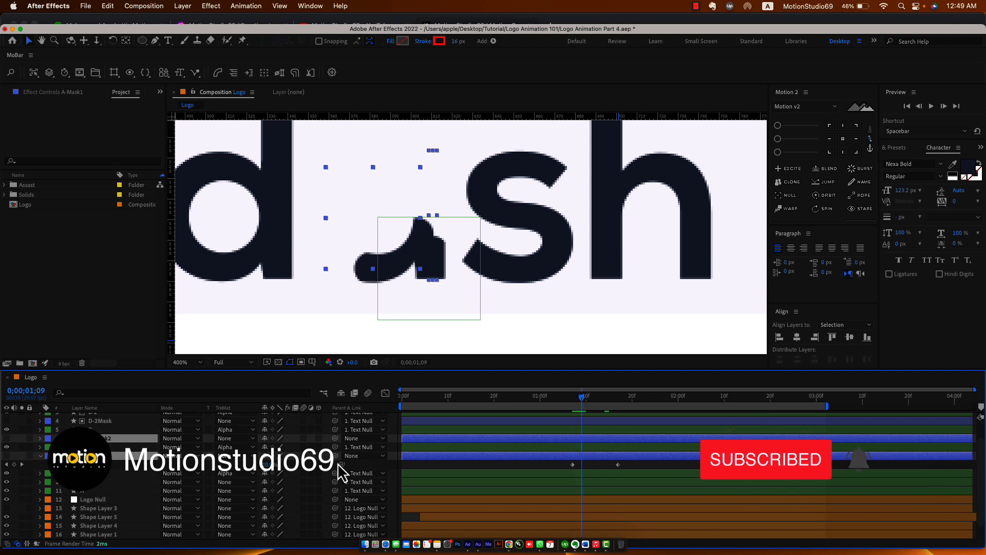
left_click(420, 465)
left_click(427, 439)
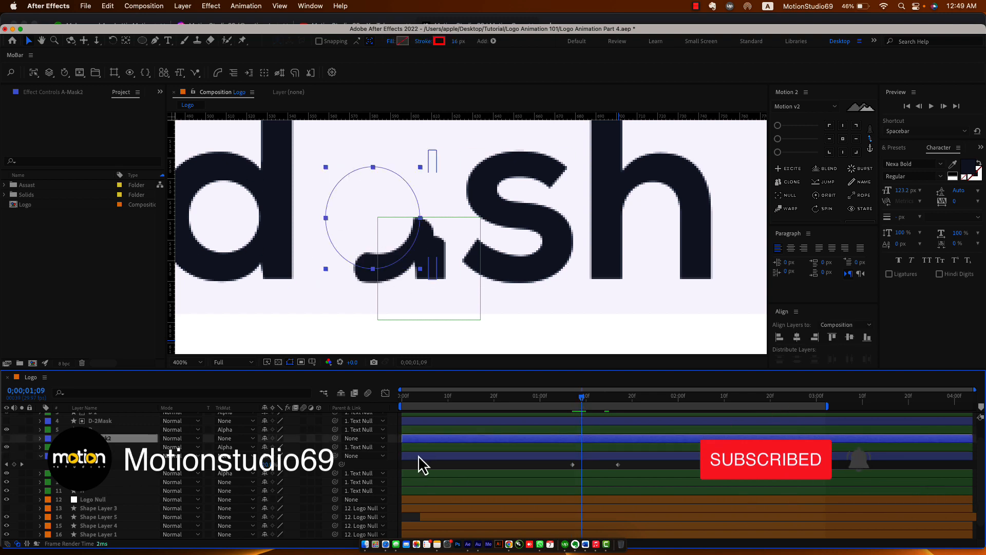
key("u")
left_click_drag(564, 445, 636, 448)
left_click_drag(584, 401, 637, 420)
left_click(566, 275)
Draw a red 16 px open Pen path along the centre of the s on a new shape layer.
left_click(391, 449)
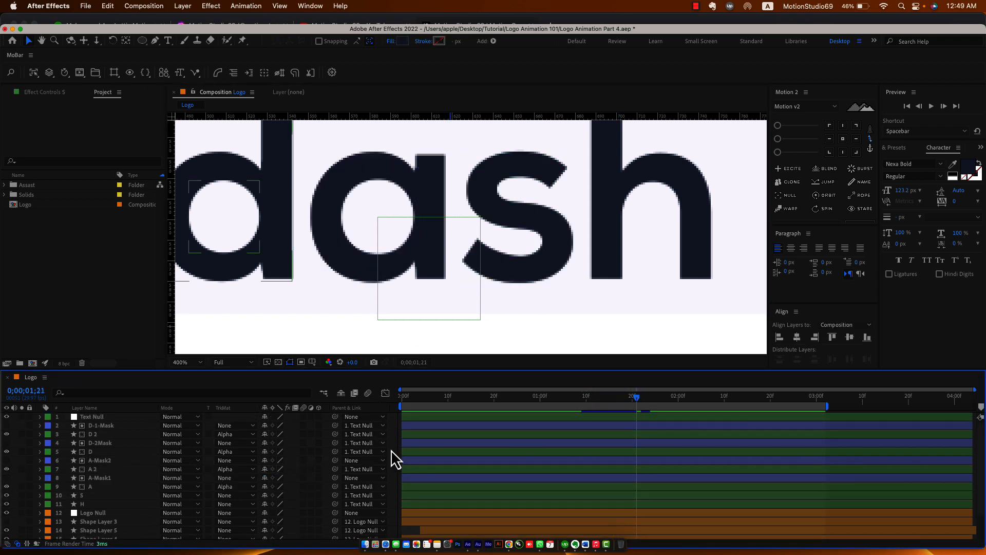
key("g")
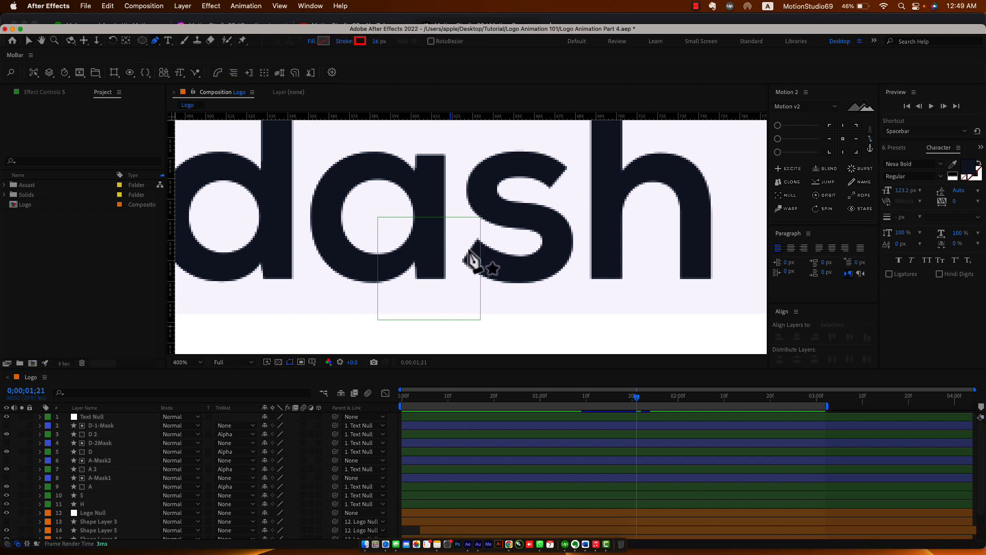
left_click(471, 248)
mouse_move(550, 259)
left_mouse_down()
mouse_move(588, 247)
mouse_move(589, 234)
left_mouse_up()
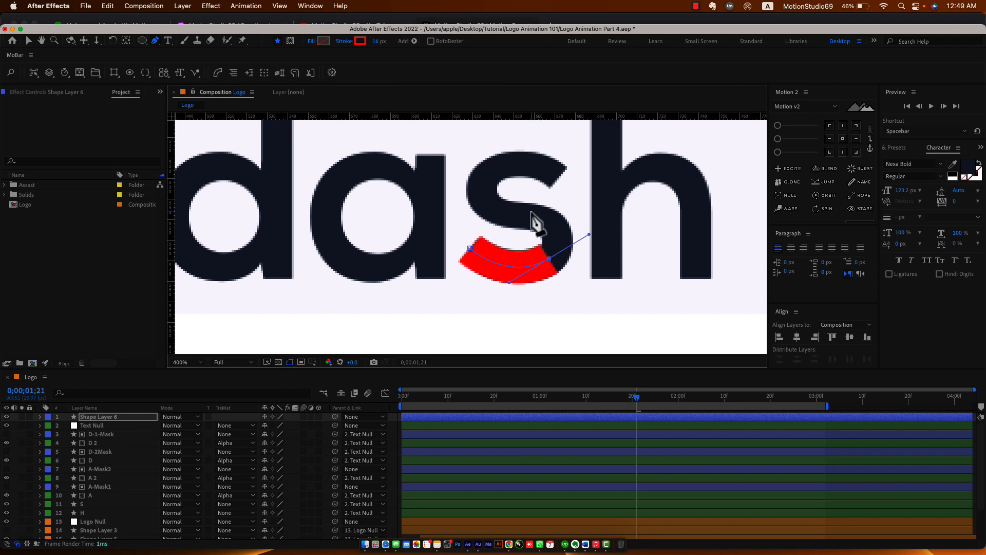
left_click_drag(531, 211, 522, 210)
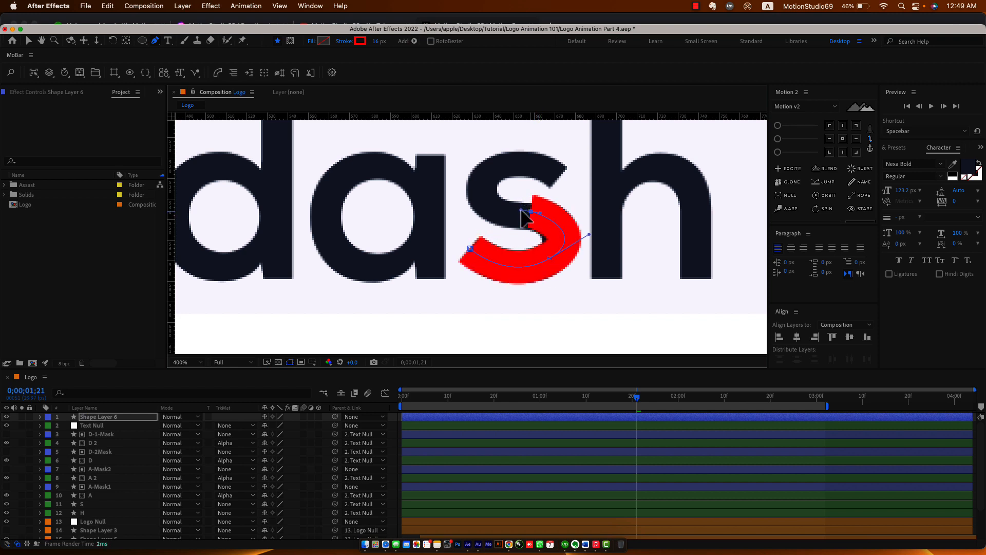
mouse_move(504, 164)
left_mouse_down()
mouse_move(530, 160)
mouse_move(568, 122)
mouse_move(557, 130)
mouse_move(568, 157)
left_mouse_up()
left_click(565, 210)
left_click(565, 223)
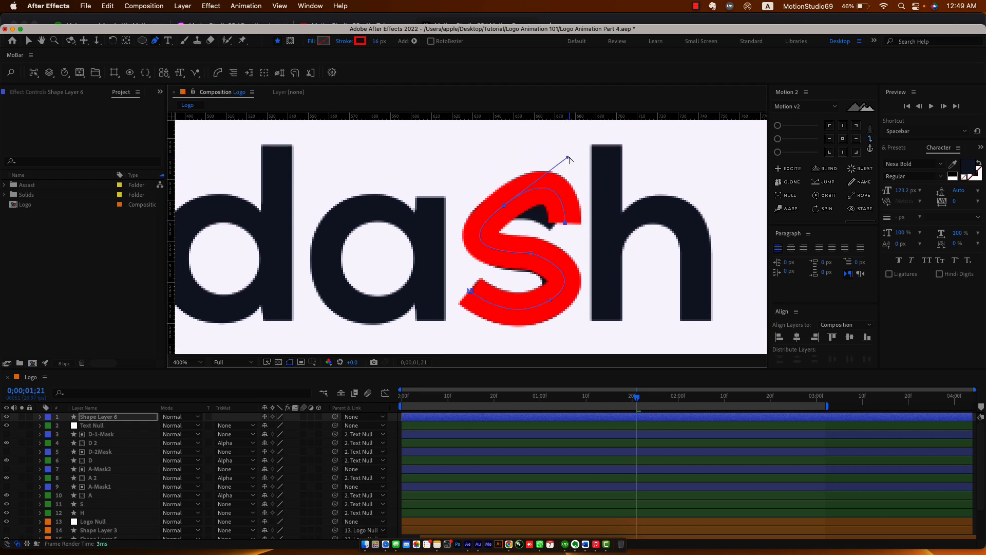
mouse_move(568, 157)
left_mouse_down()
mouse_move(550, 192)
mouse_move(536, 195)
left_mouse_up()
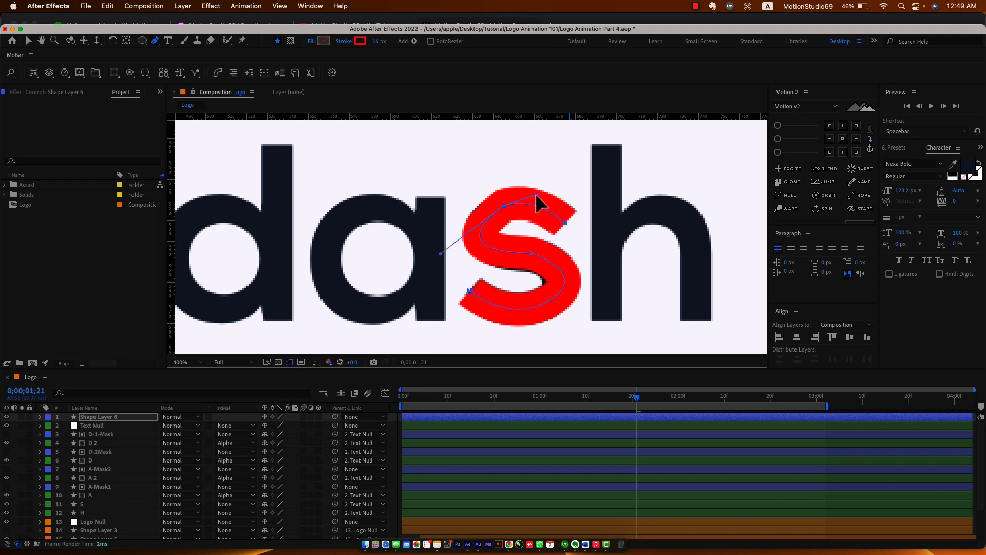
Refine the s path's middle, upper-left and lower-right curves to follow the letter.
left_click(533, 255)
key("super+z")
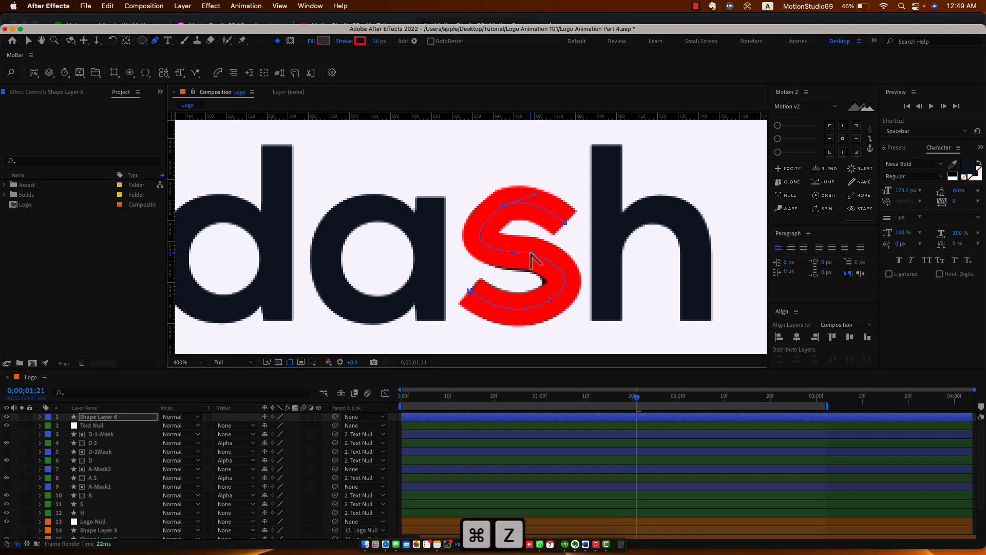
left_click(532, 254, "alt")
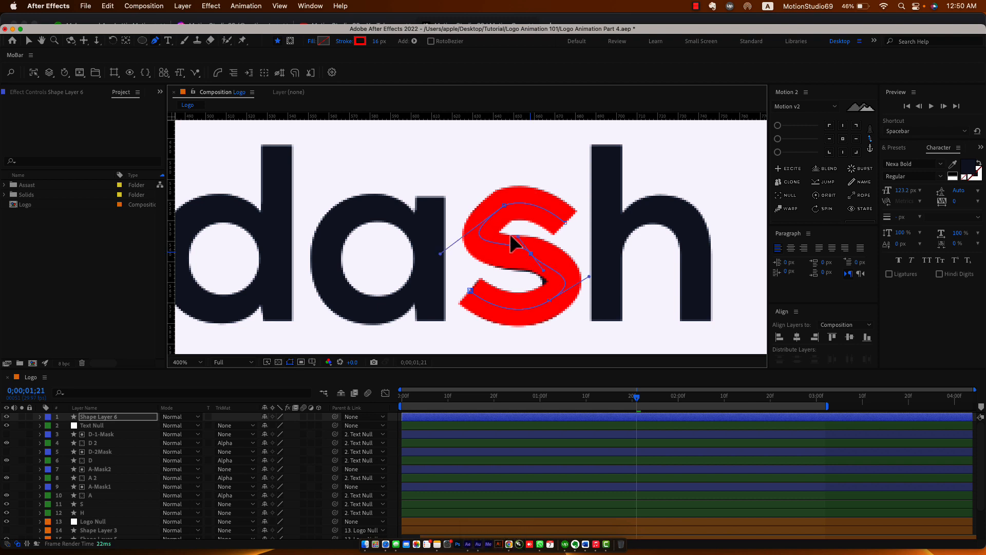
left_click_drag(513, 248, 533, 260)
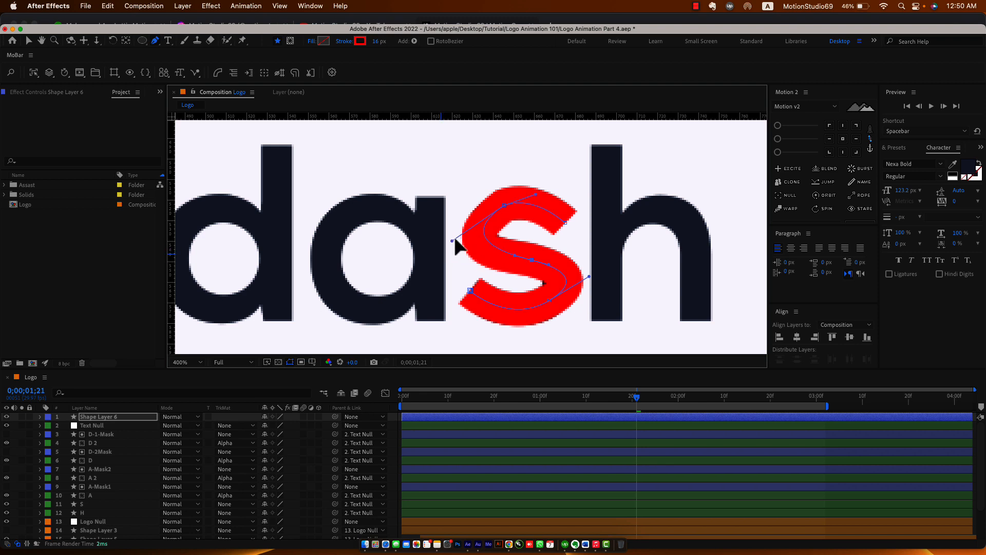
left_click_drag(458, 232, 448, 238)
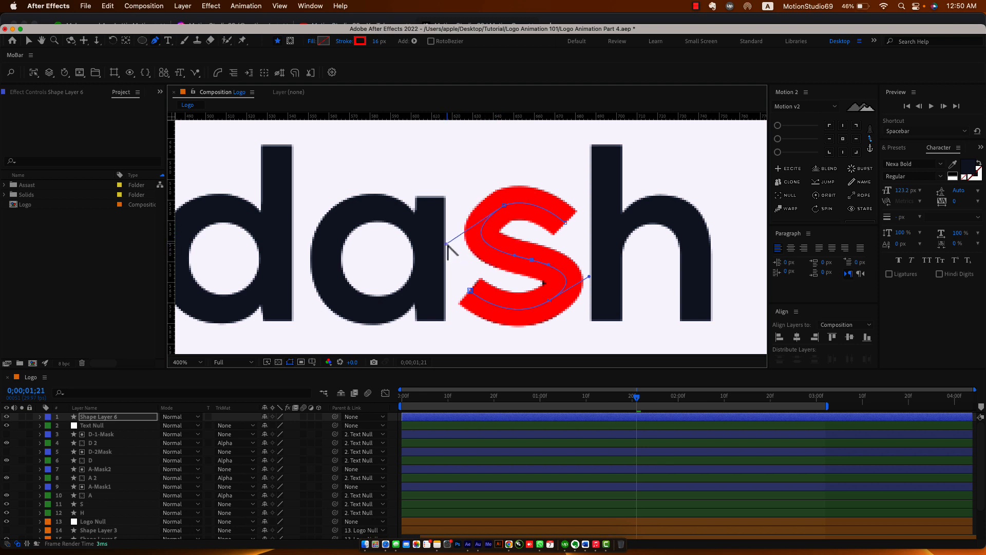
left_click_drag(579, 278, 578, 278)
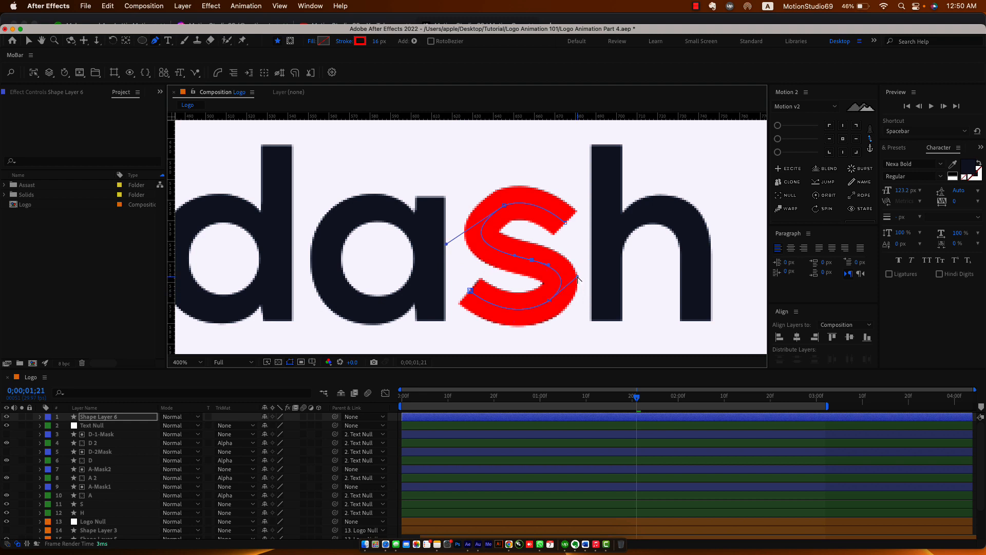
left_click(135, 416)
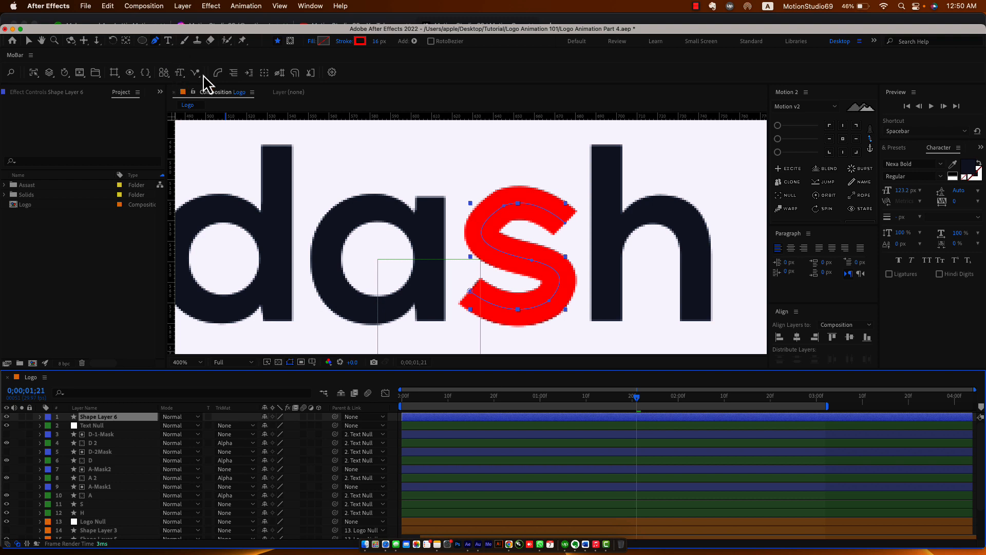
Round the s stroke's caps, rename it S-Mask, and make it the S layer's alpha matte.
left_click(299, 75)
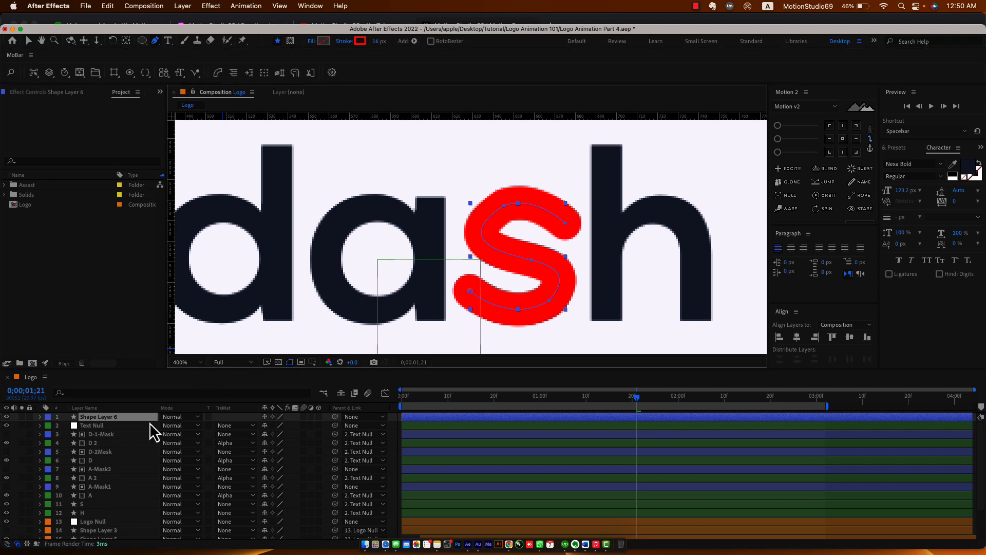
left_click(131, 419)
key("Return")
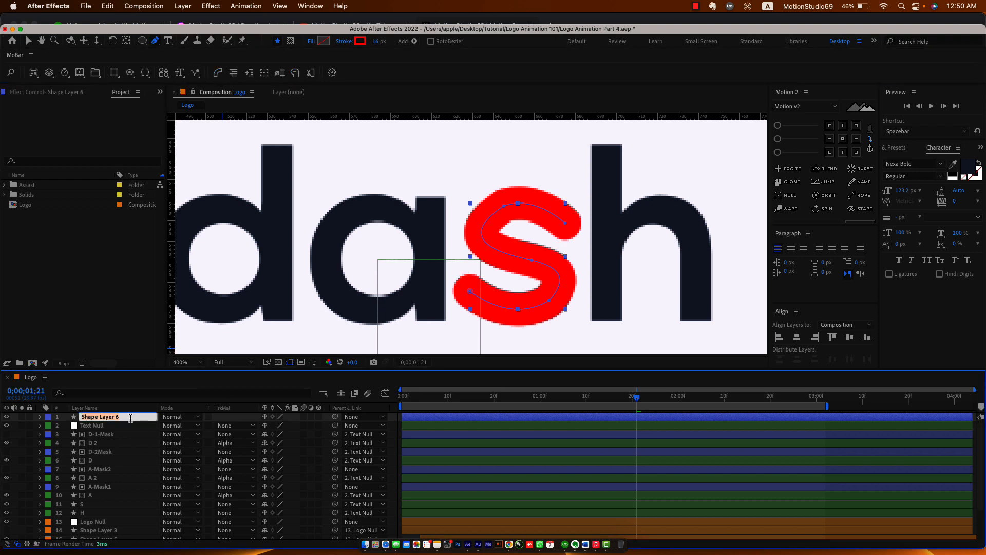
type("S")
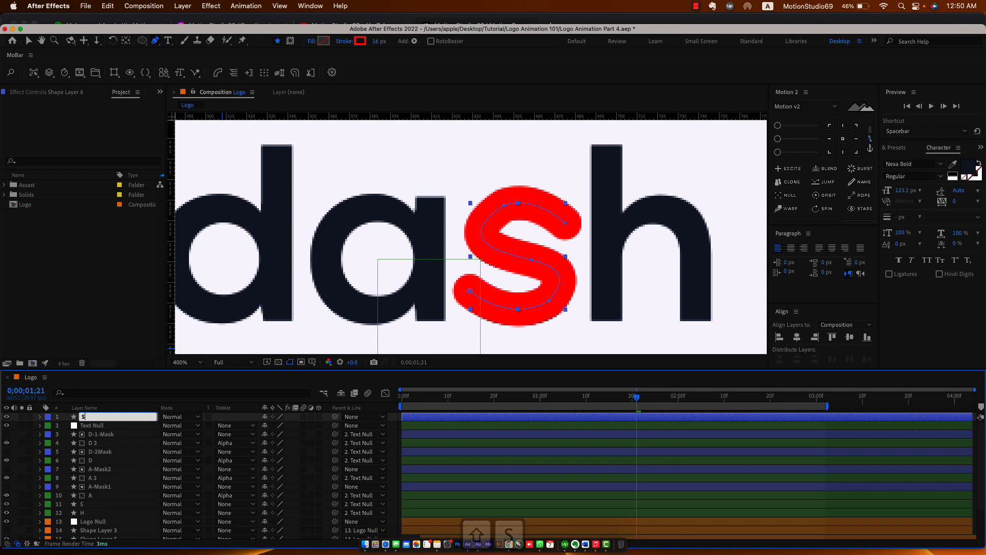
type("-Mask")
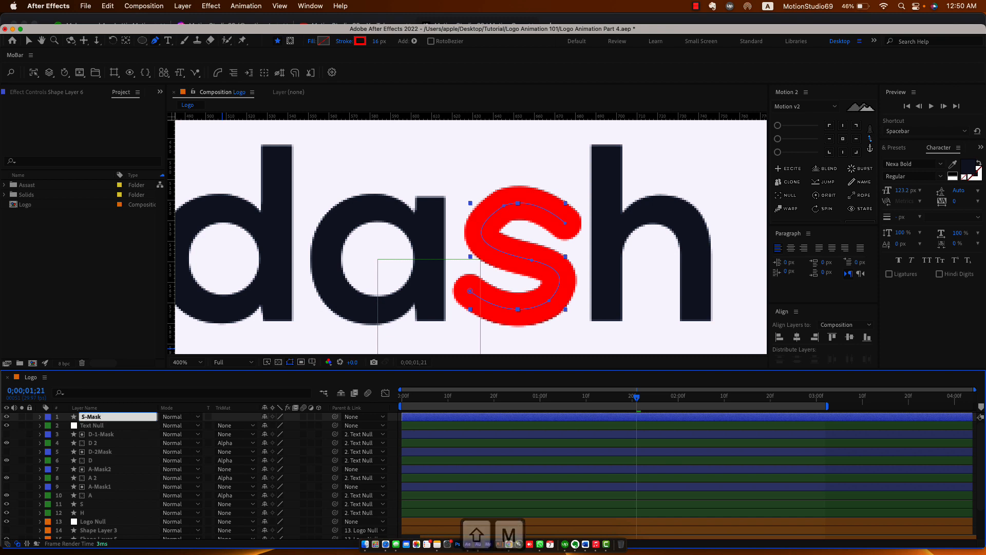
key("Return")
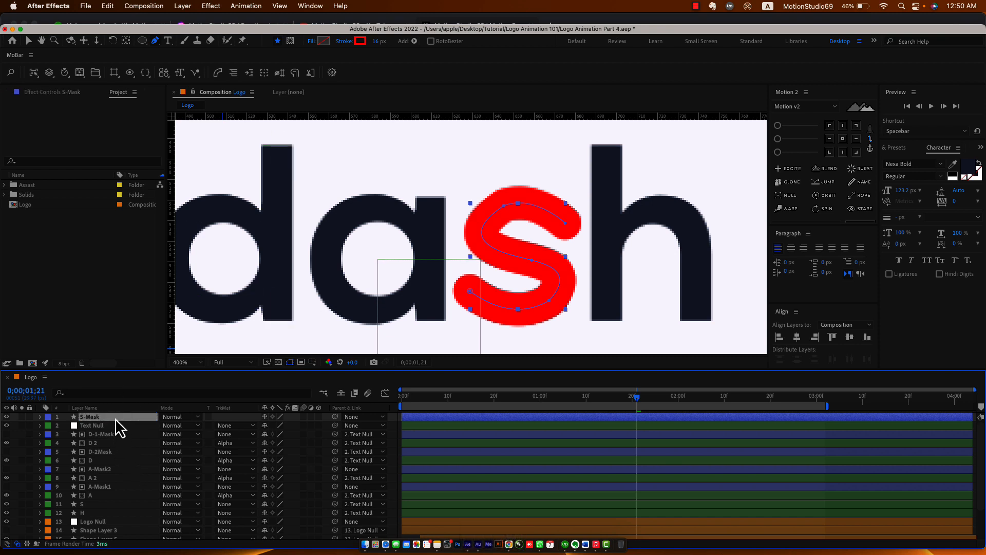
left_click_drag(115, 417, 94, 516)
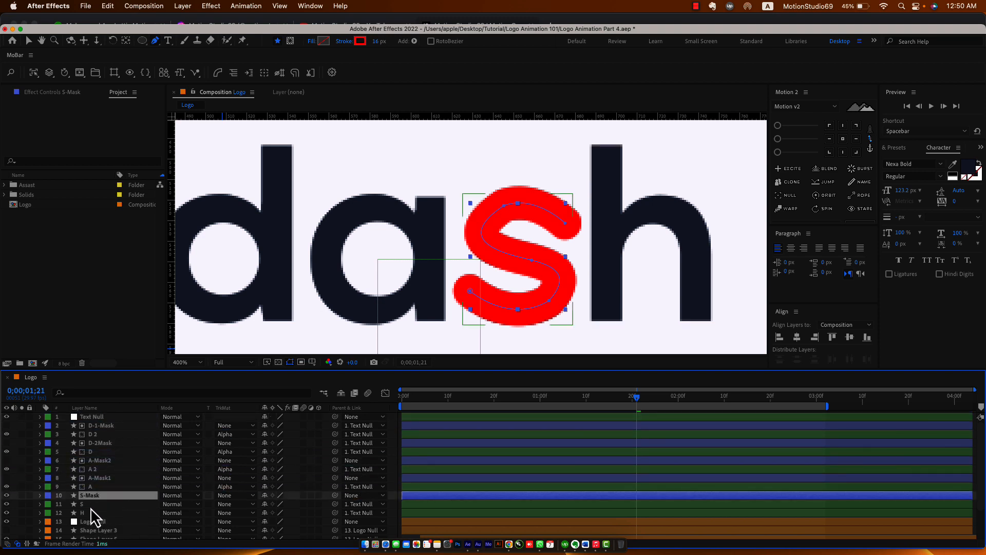
left_click(91, 507)
left_click(239, 504)
left_click(247, 492)
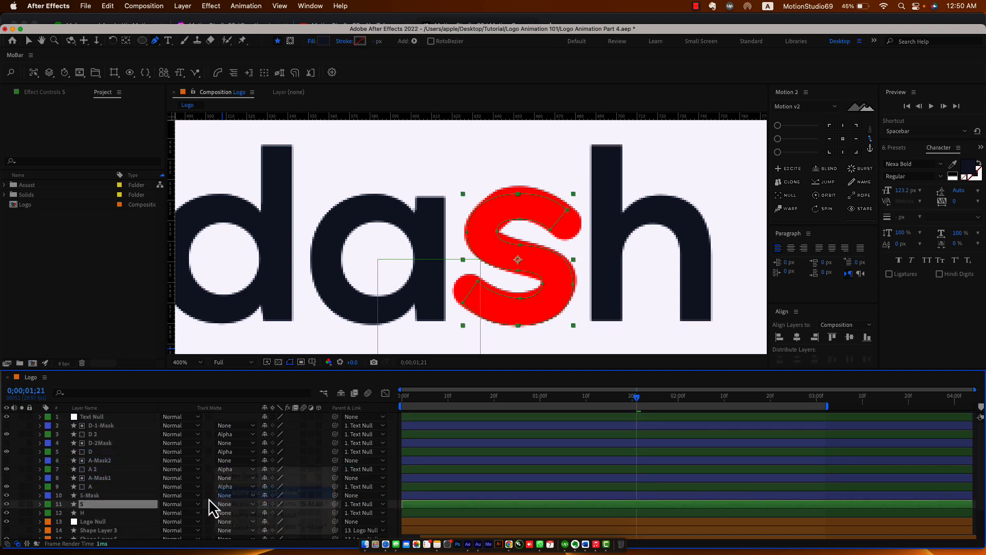
Add Trim Paths to S-Mask, keyframing End from 0% at 1;11 to 100% at 1;21.
left_click(112, 495)
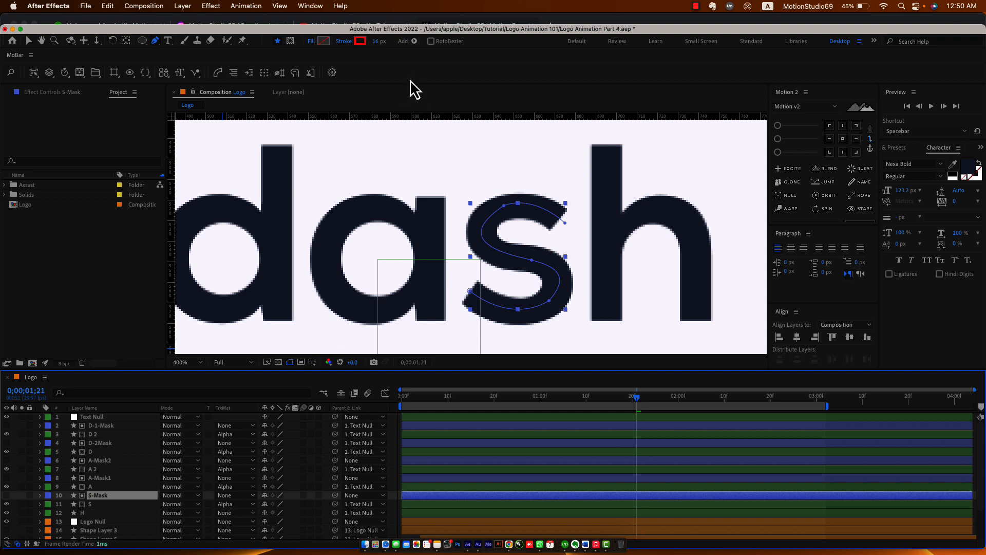
left_click(414, 42)
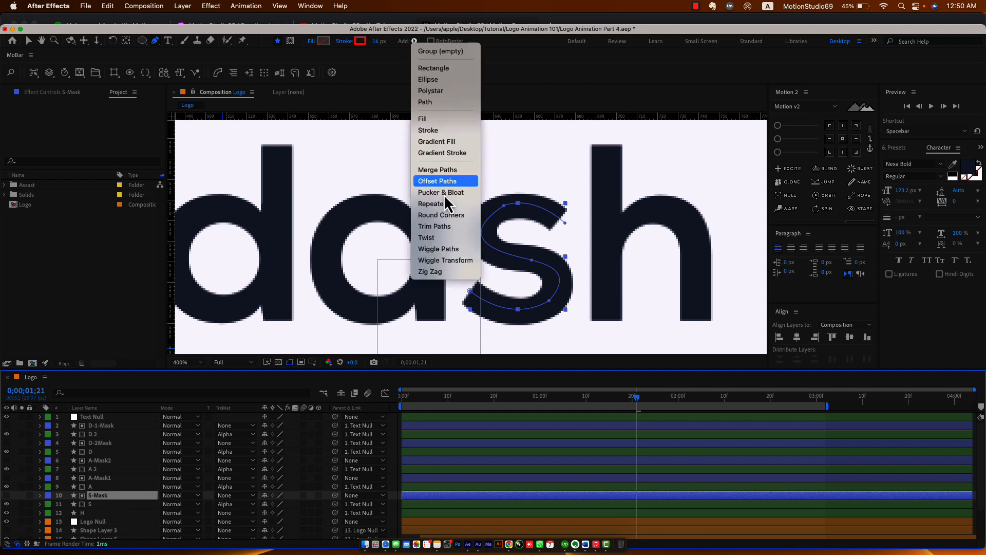
left_click(441, 229)
left_click(57, 522)
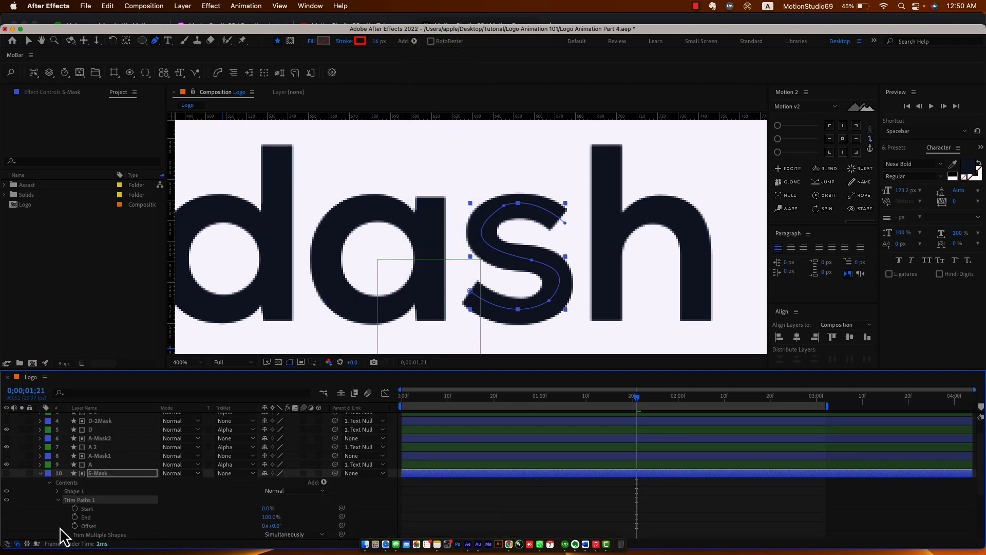
left_click(75, 517)
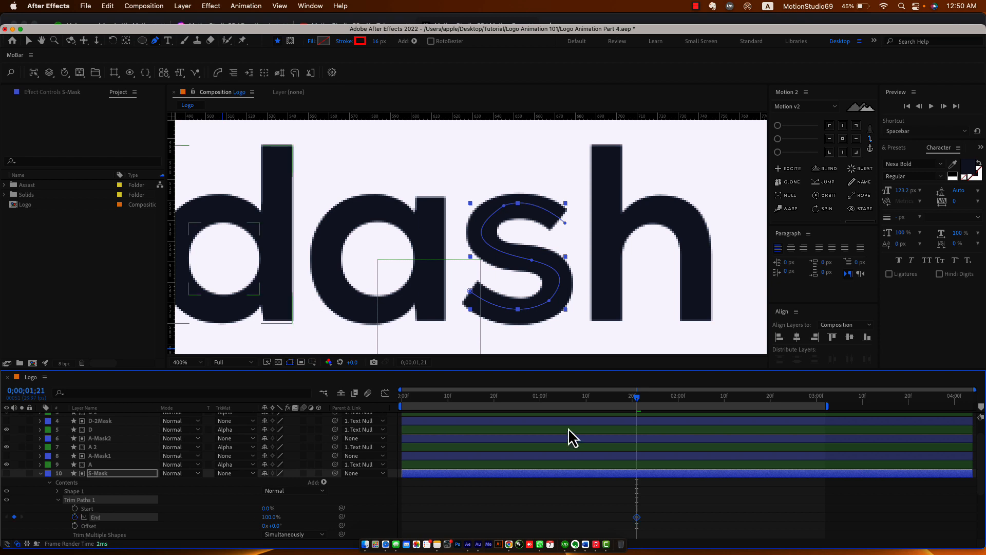
key("shift+Page_Up")
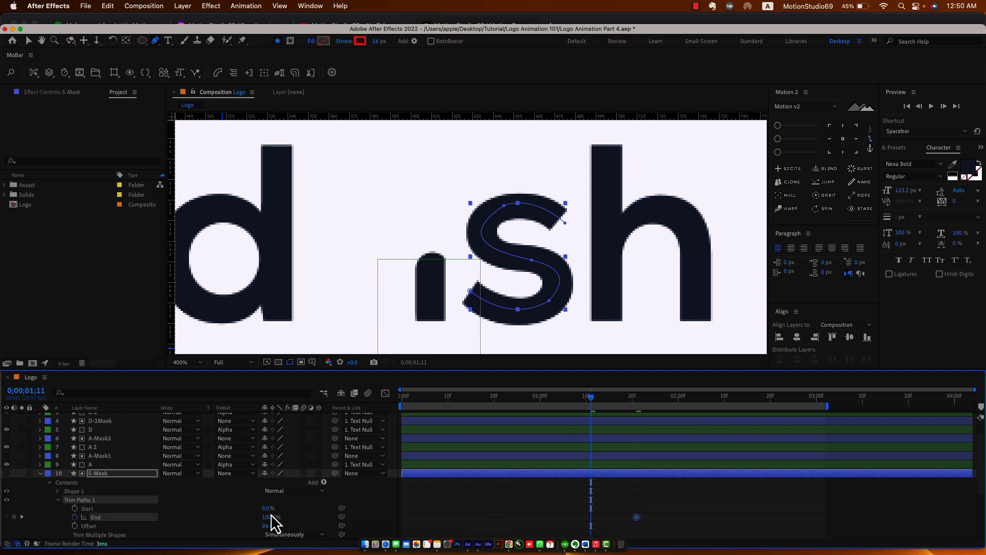
left_click_drag(267, 518, 206, 527)
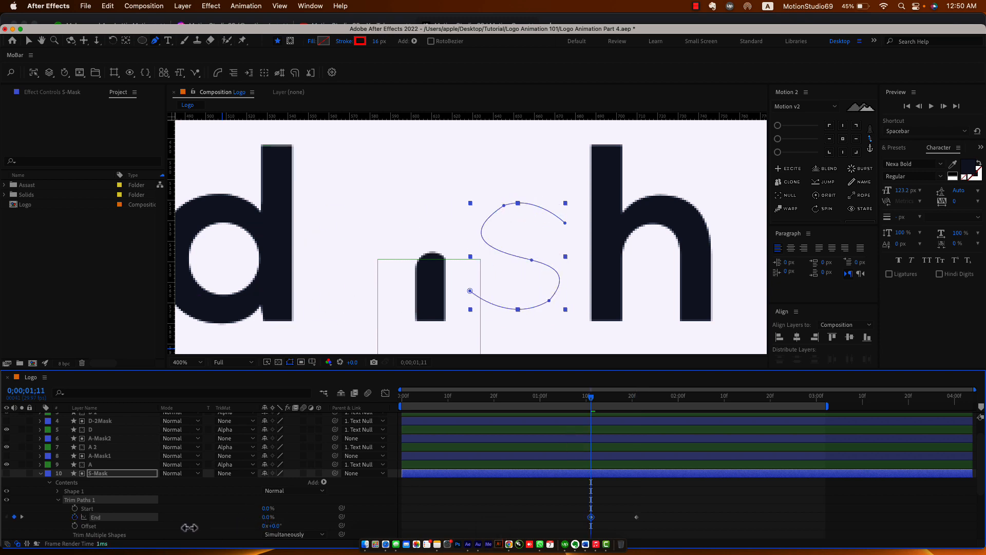
left_click(649, 514)
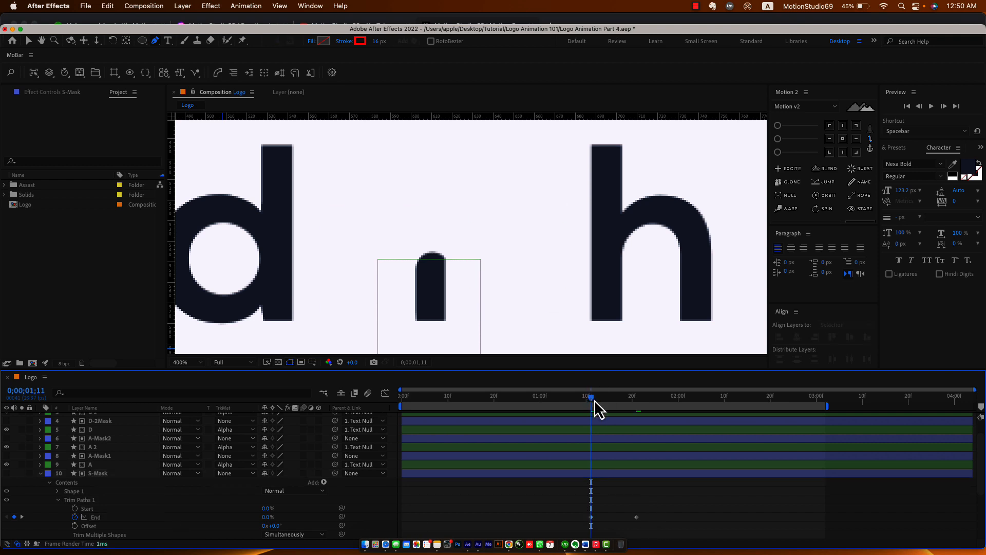
left_click_drag(594, 399, 638, 409)
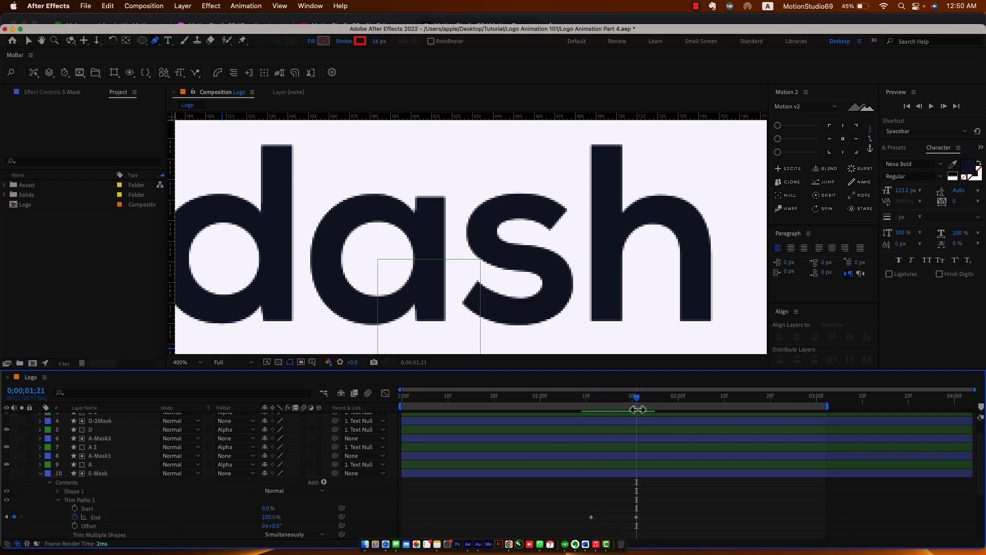
Collapse the layer property rows and save the project.
key("u")
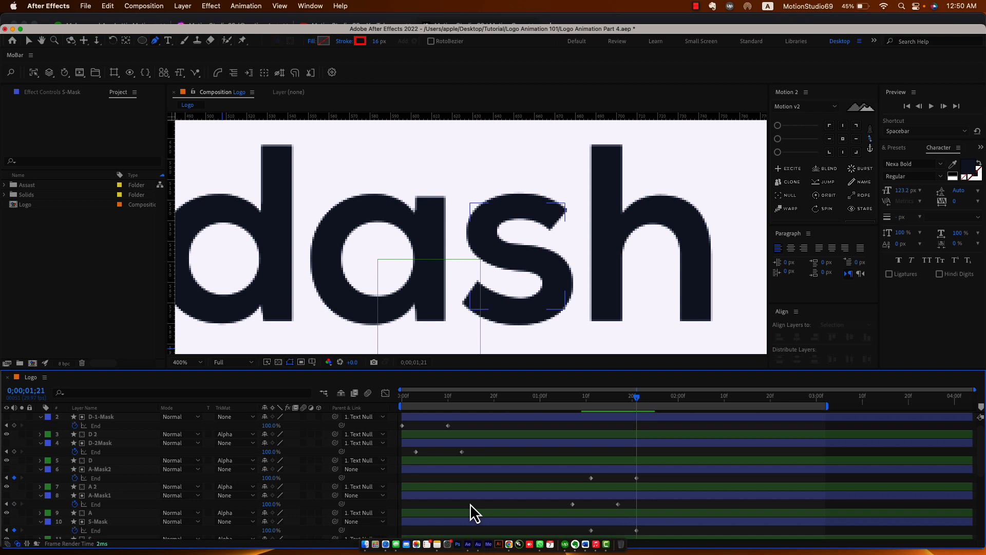
key("u")
key("super+s")
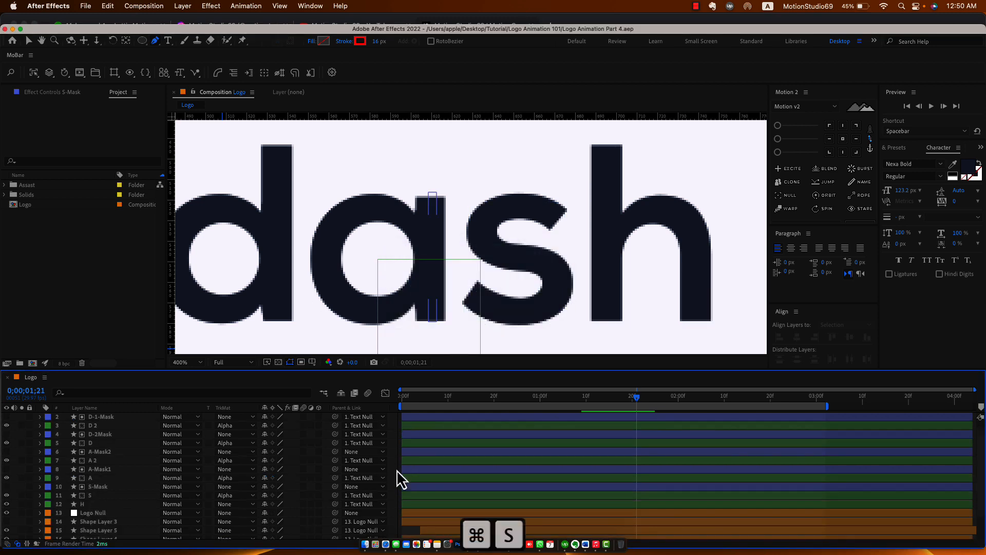
Pan and zoom out the composition view toward the h.
key("h")
left_click_drag(664, 242, 506, 221)
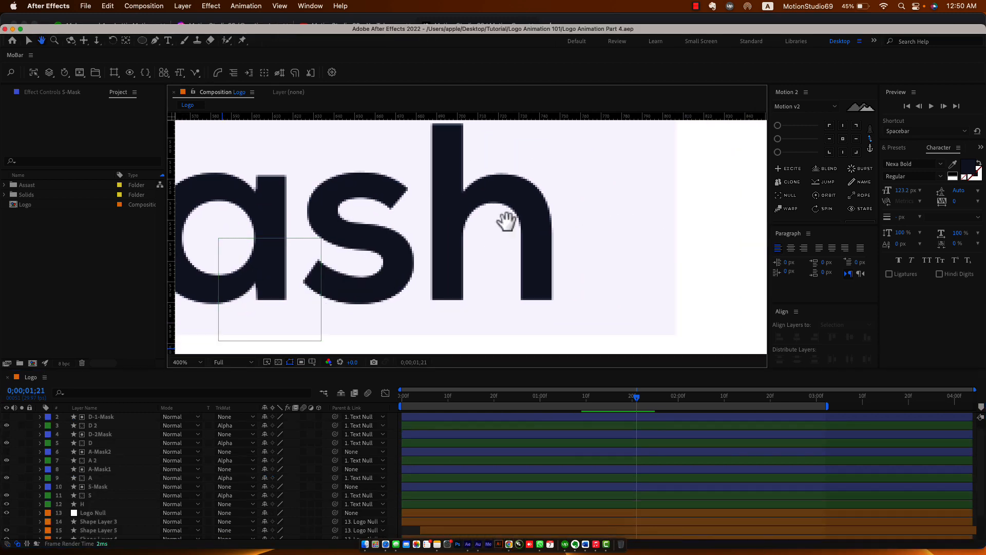
key("g")
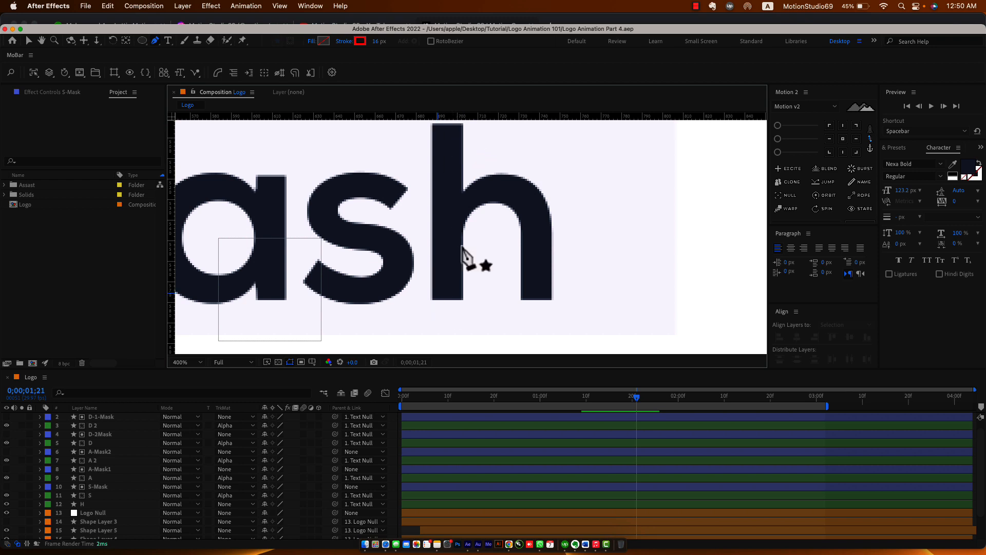
key("h")
left_click_drag(452, 187, 455, 215)
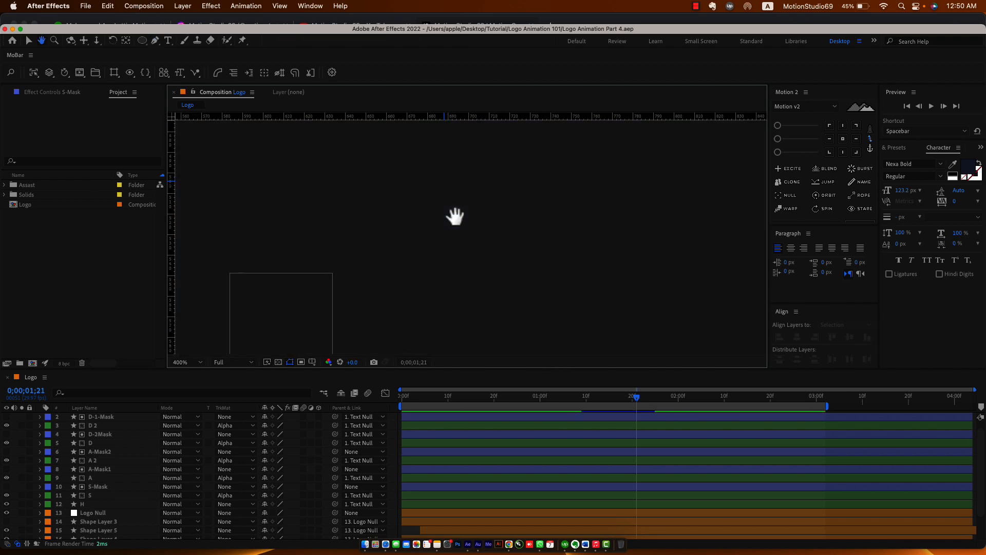
left_click(417, 397)
key("comma")
key("g")
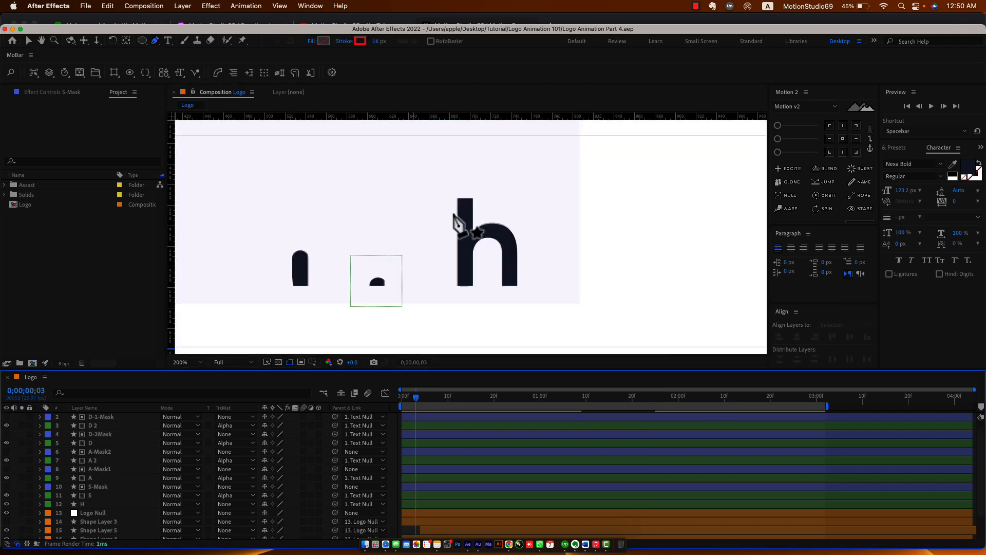
key("comma")
key("h")
left_click_drag(363, 245, 480, 277)
Scrub the early frames, then return to the first frame with the h stem in view.
key("g")
left_click_drag(418, 399, 786, 420)
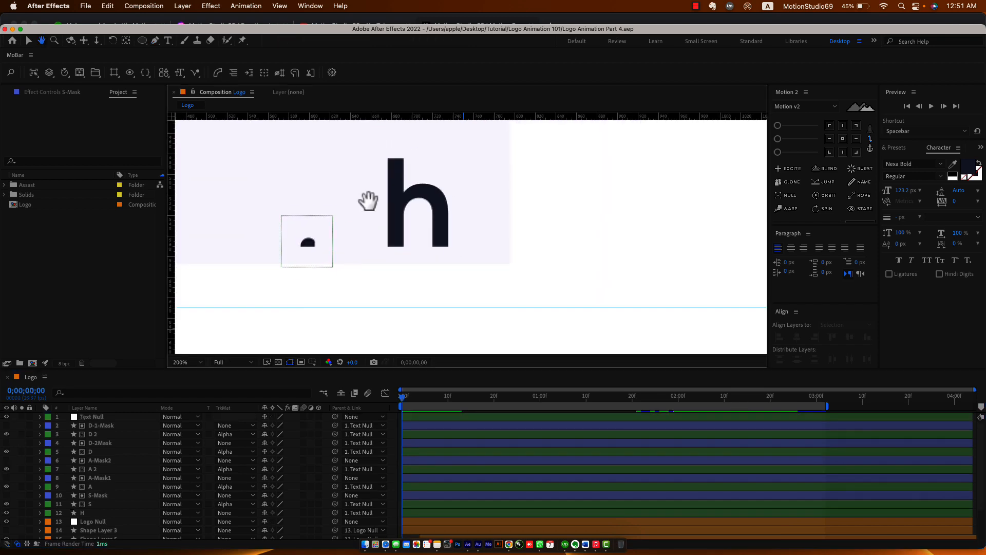
scroll(440, 275, "up", 2)
key("h")
left_click_drag(360, 220, 460, 308)
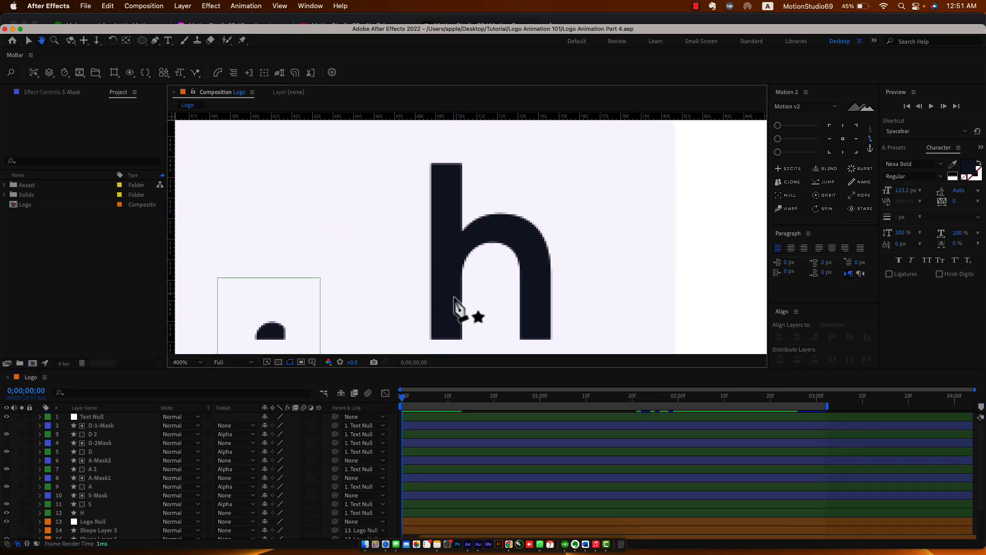
Draw a vertical red stroke along the h stem and nudge it slightly left.
left_click(449, 339)
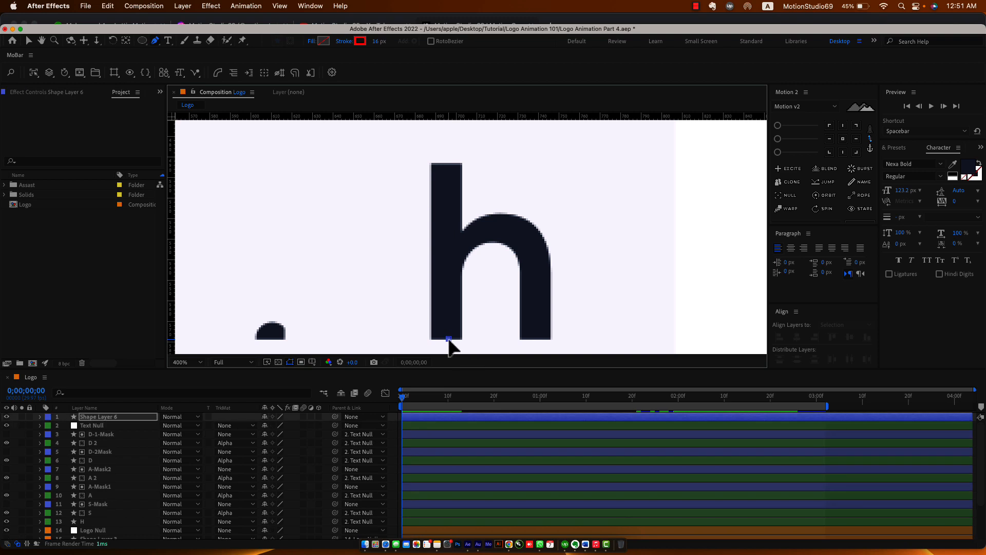
left_click(449, 163)
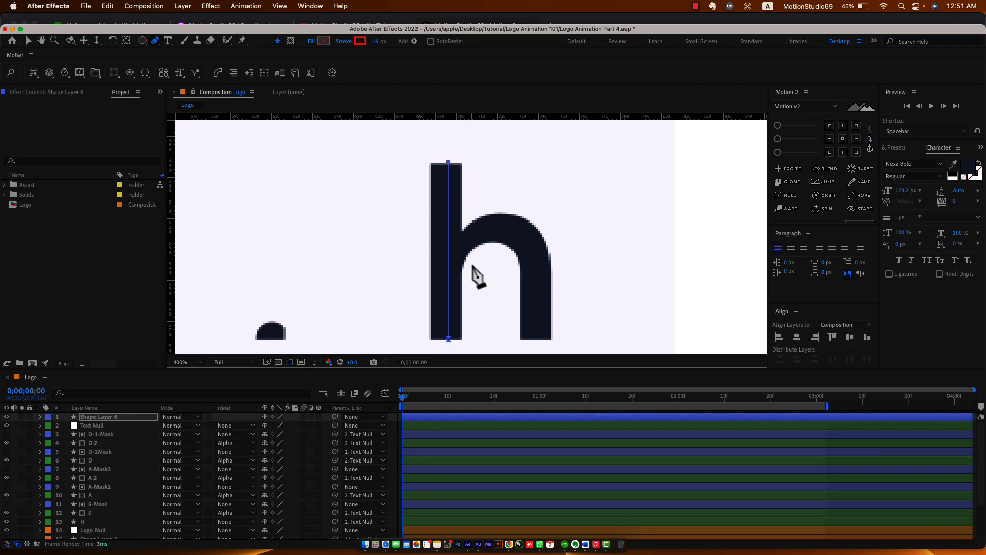
left_click(142, 417)
key("v")
key("Left")
key("Left")
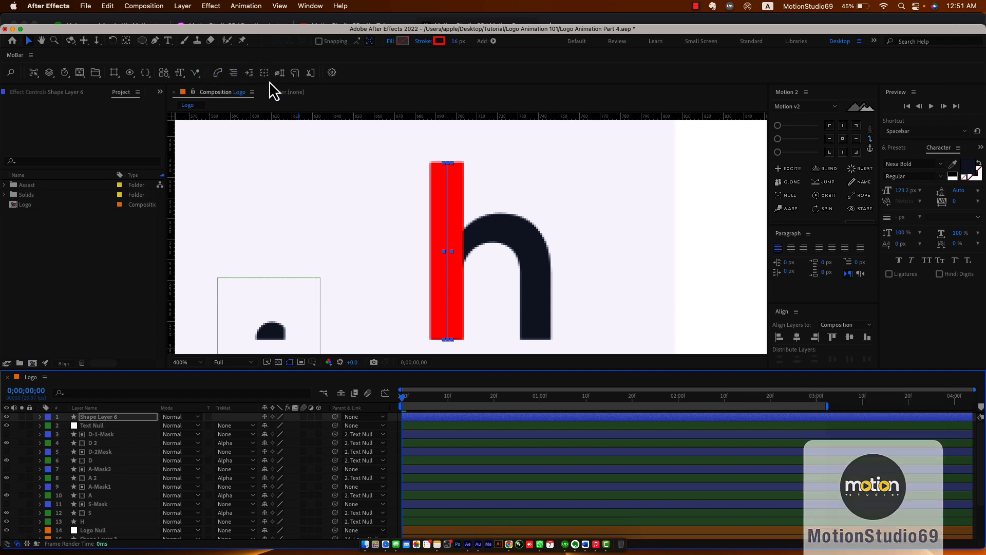
Give the stem stroke round caps and rename the layer H-Mask1.
left_click(297, 75)
left_click(125, 418)
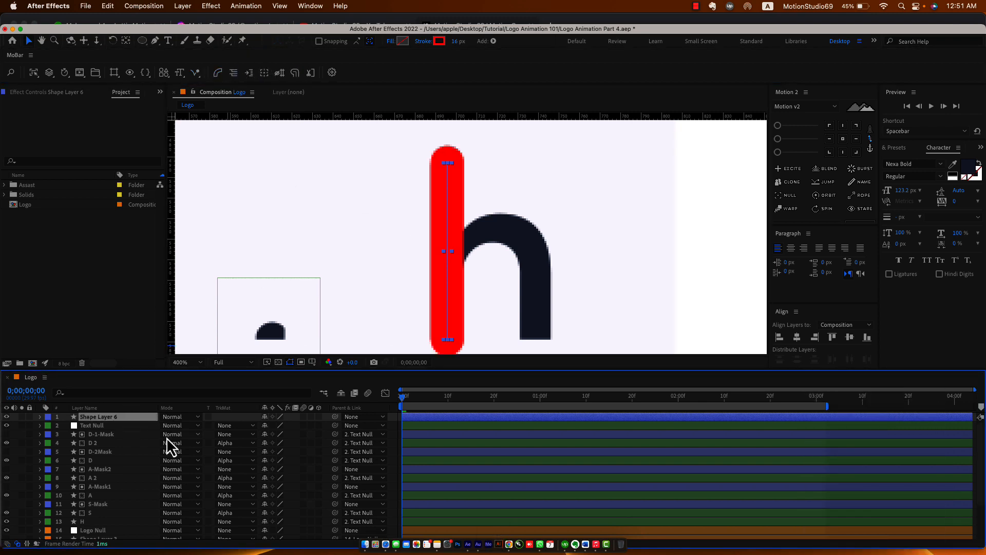
key("Return")
type("H-")
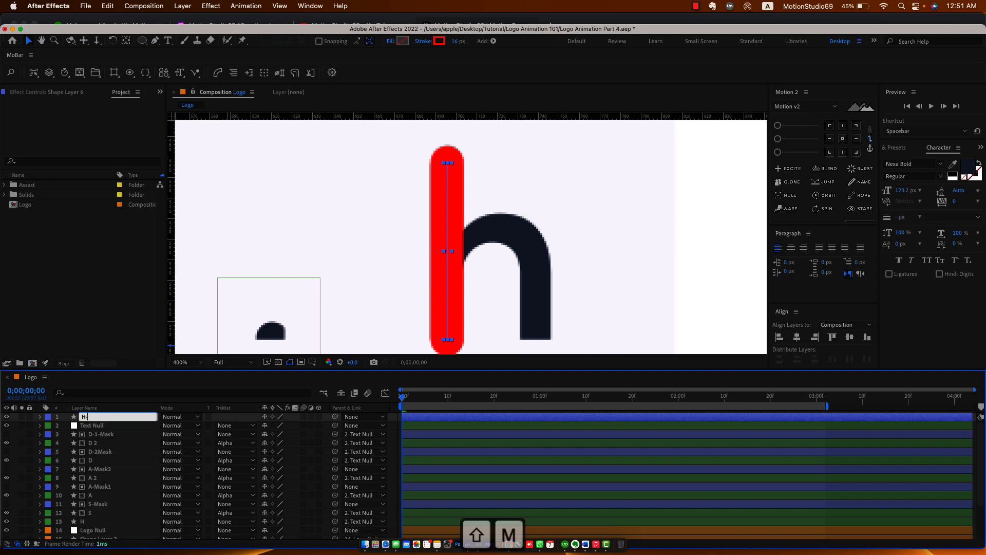
type("Mask1")
key("Return")
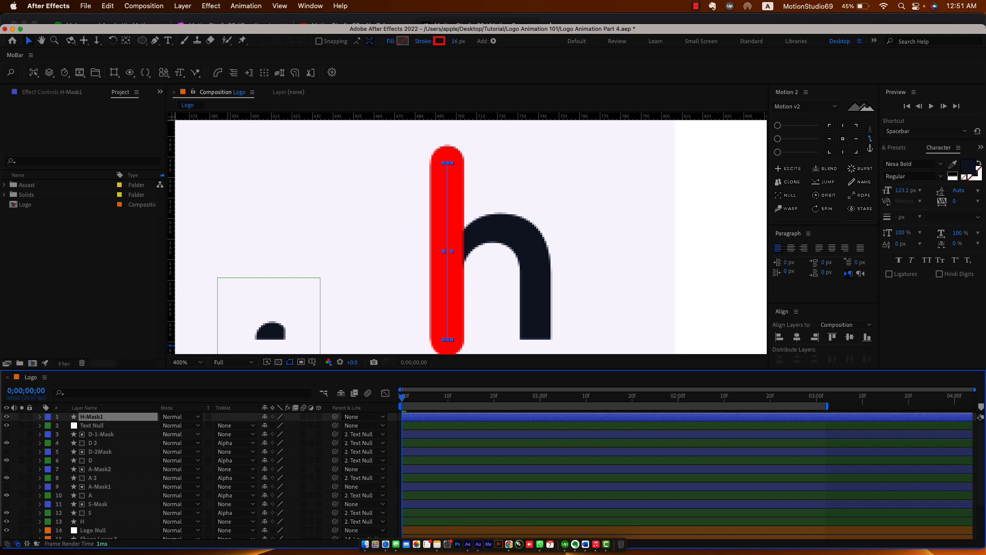
left_click(398, 447)
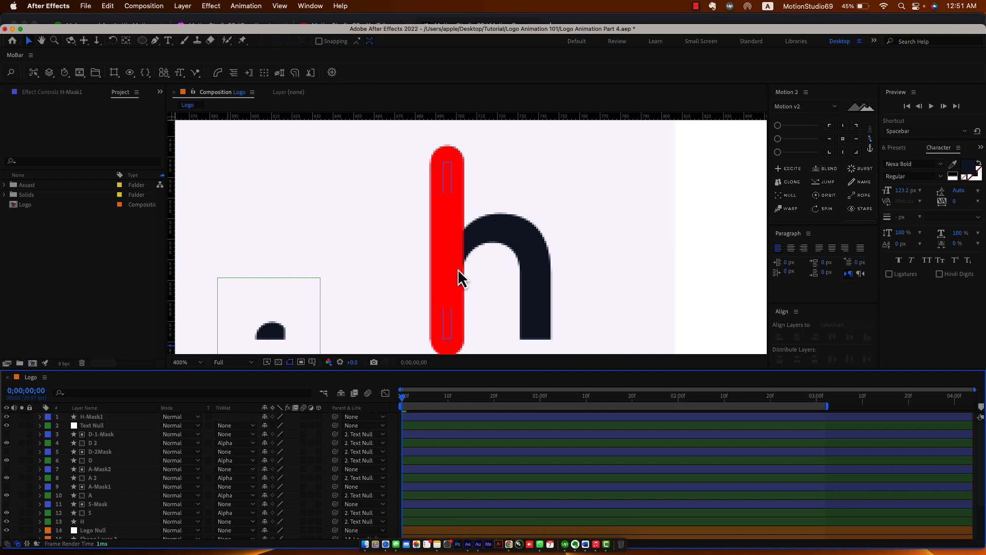
Start a new Pen path on the h stem, curving up to the arch top.
left_click(154, 40)
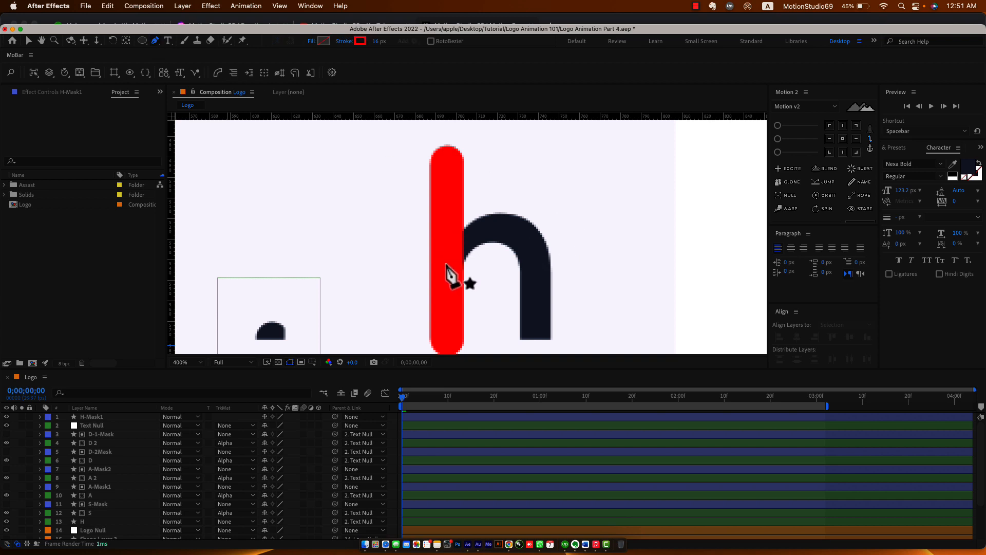
left_click(445, 262)
left_click_drag(500, 226, 525, 232)
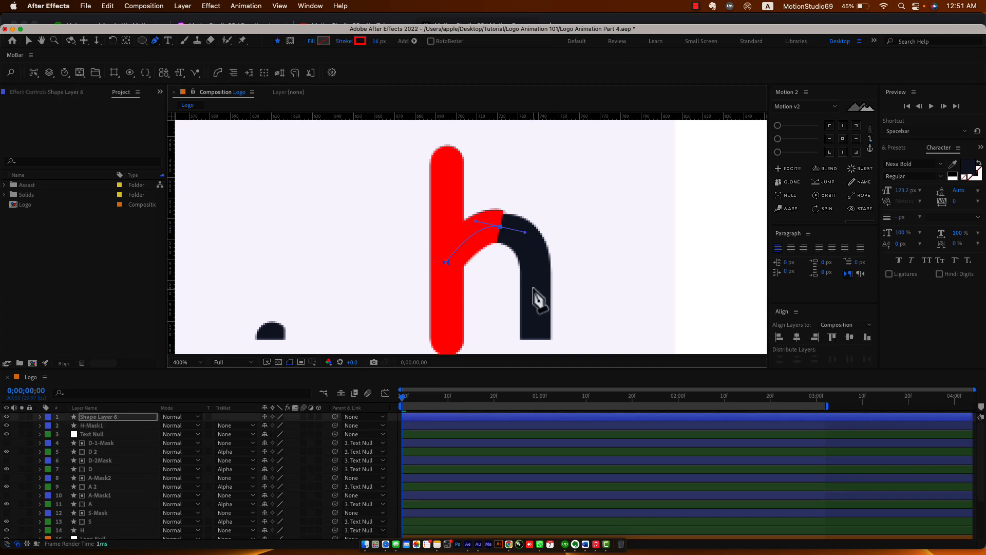
Extend the path down the right leg, fit it to the arch, and thicken the stroke to 17.2 px.
left_click(537, 339)
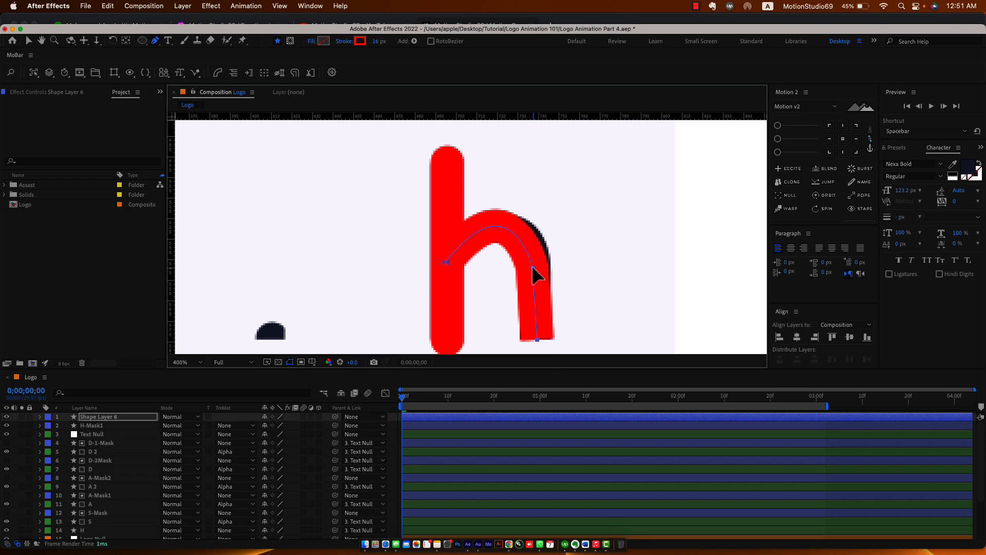
left_click_drag(533, 267, 530, 227)
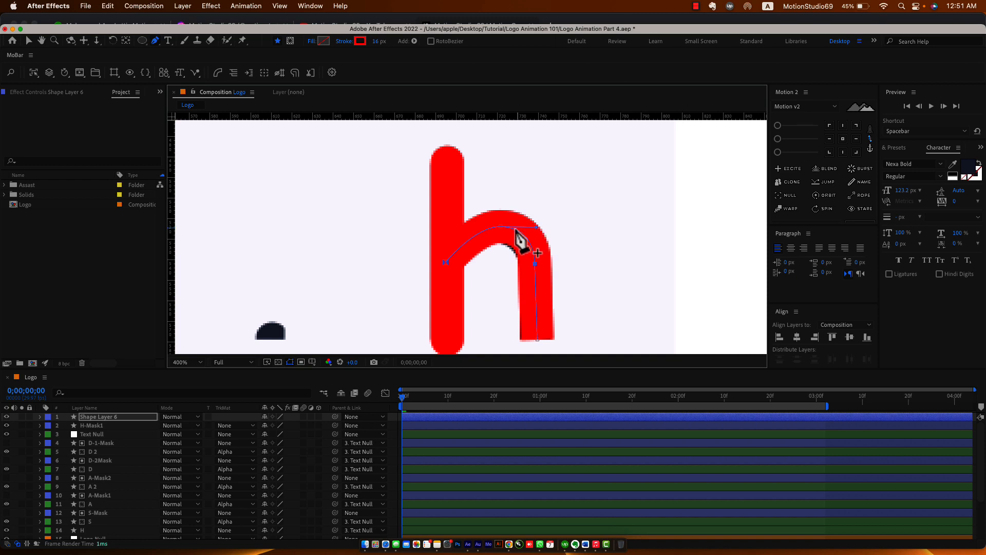
left_click_drag(498, 226, 497, 228)
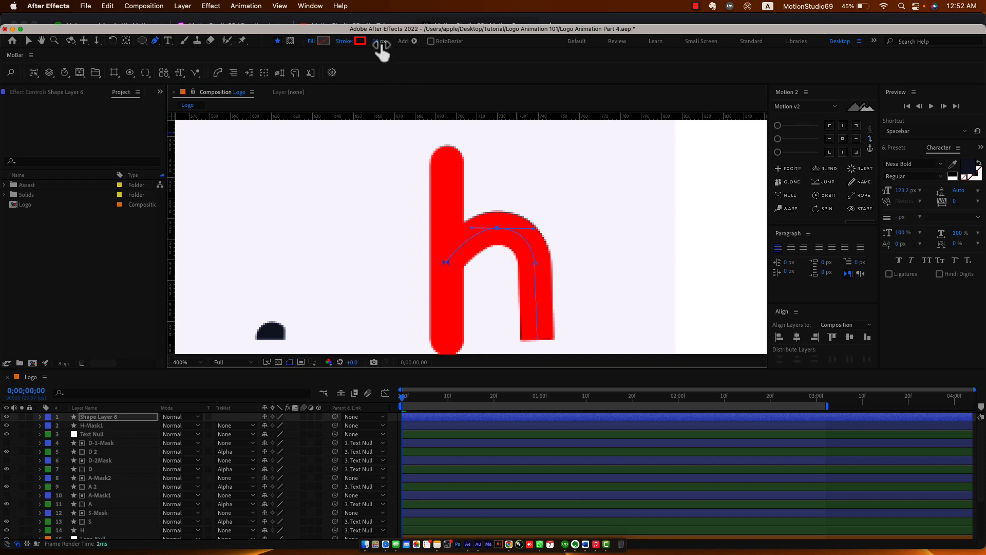
left_click_drag(384, 45, 400, 45)
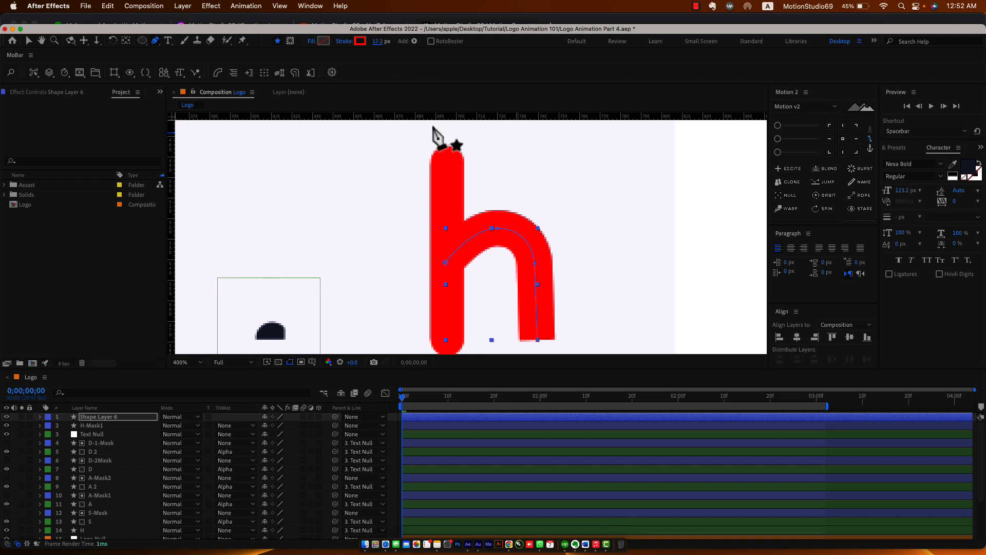
Give the arch stroke round caps and rename the layer H-Mask2.
left_click(136, 420)
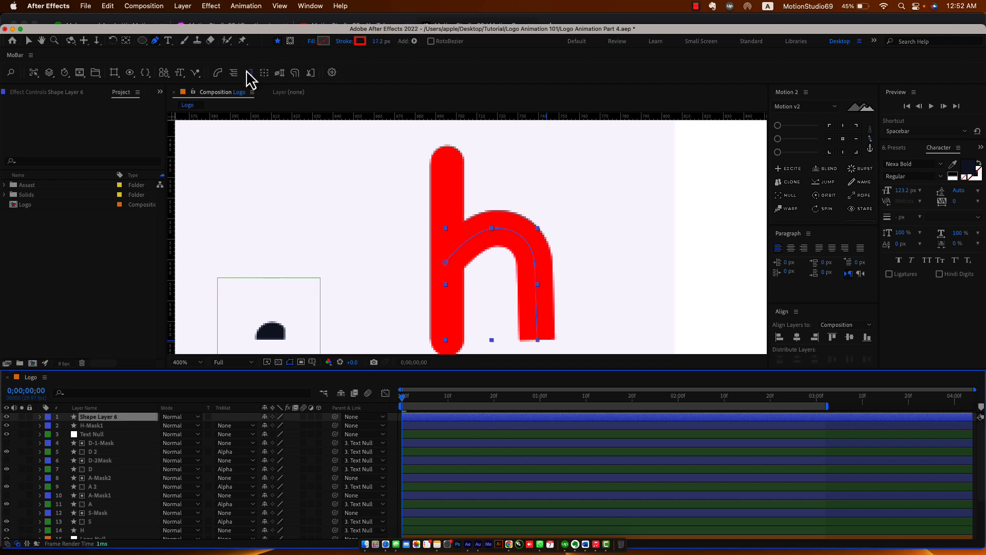
left_click(310, 73)
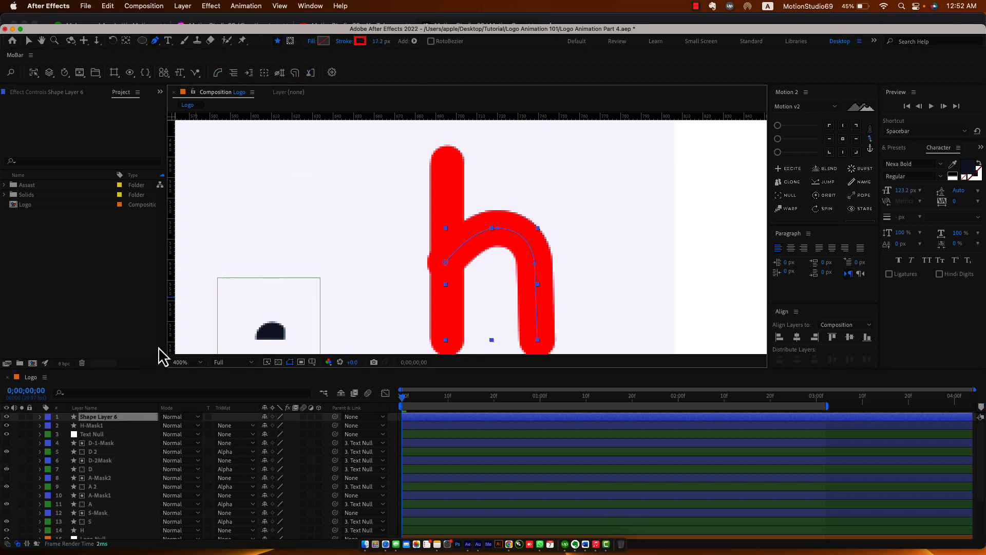
left_click(127, 417)
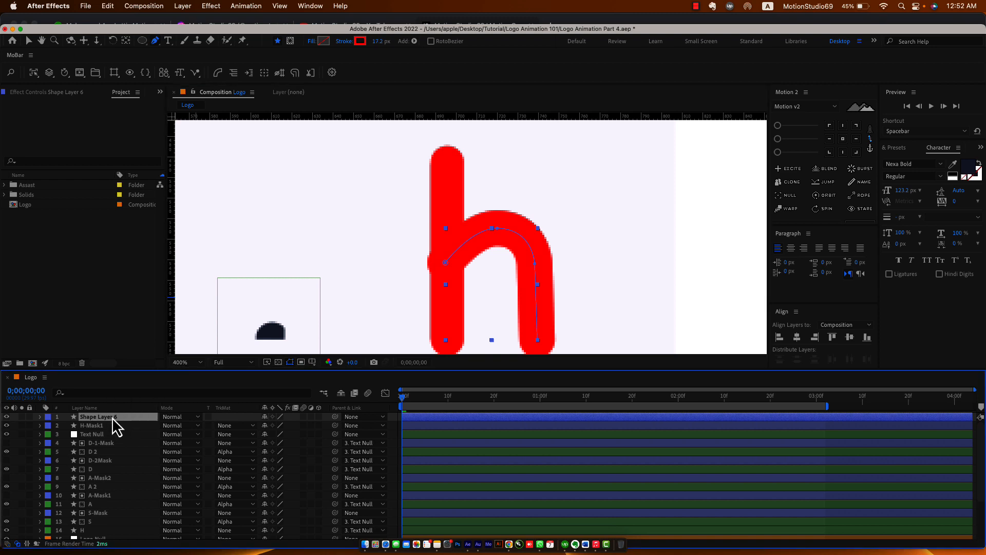
key("Return")
type("H-Mask")
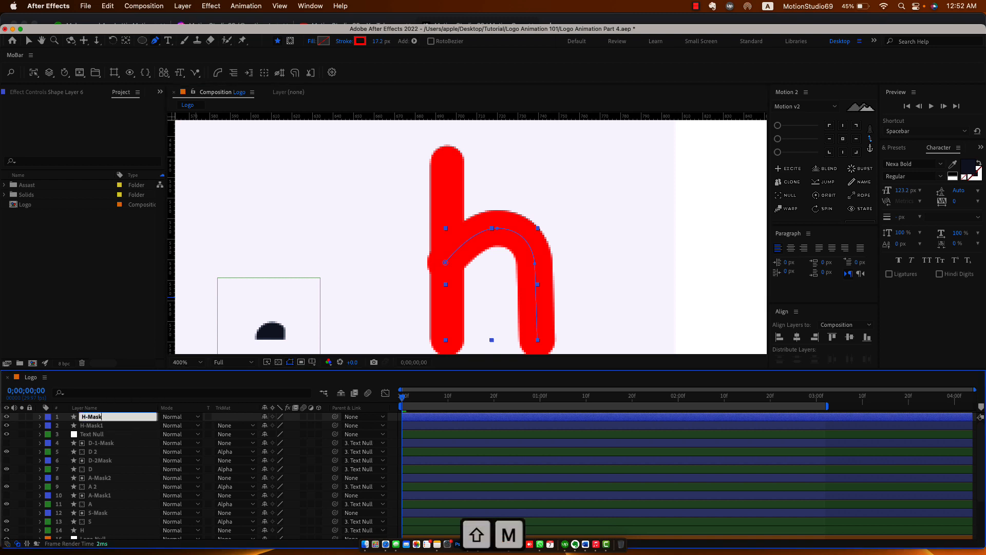
type("2")
key("Return")
Save, then parent both h mask layers to Text Null.
key("cmd+s")
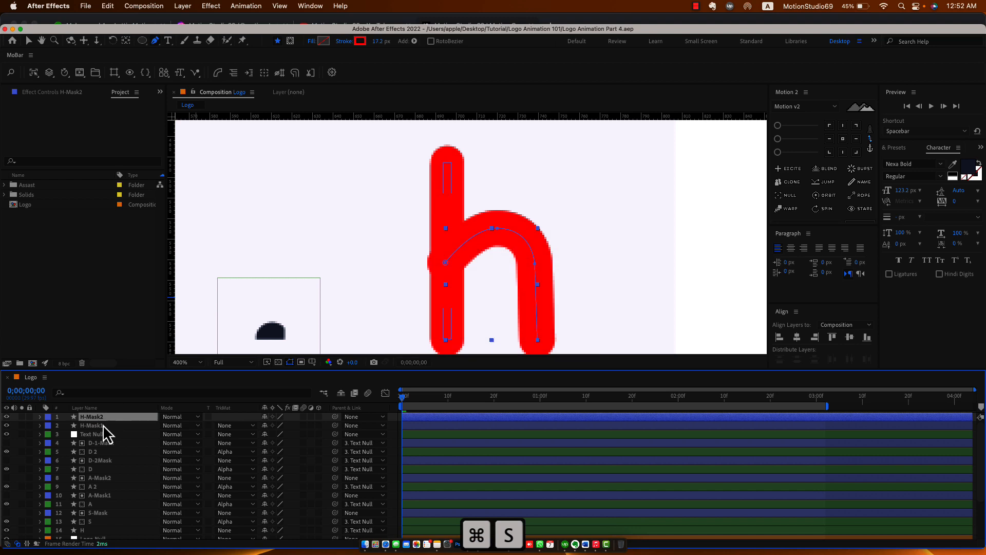
left_click(103, 426, "shift")
left_click_drag(336, 426, 128, 525)
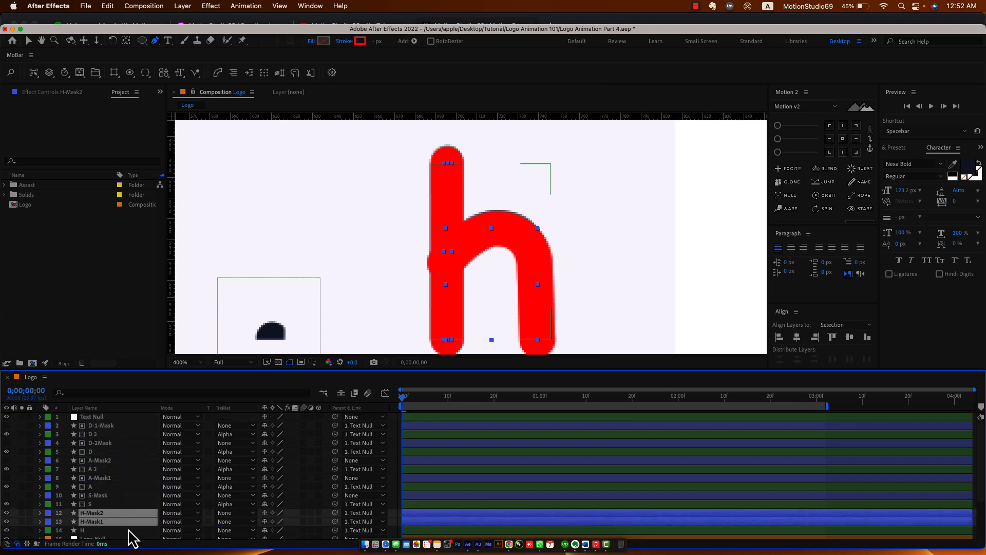
Duplicate the H layer as H 2 and place it above H-Mask1.
scroll(129, 525, "down", 3)
left_click(95, 488)
key("super+d")
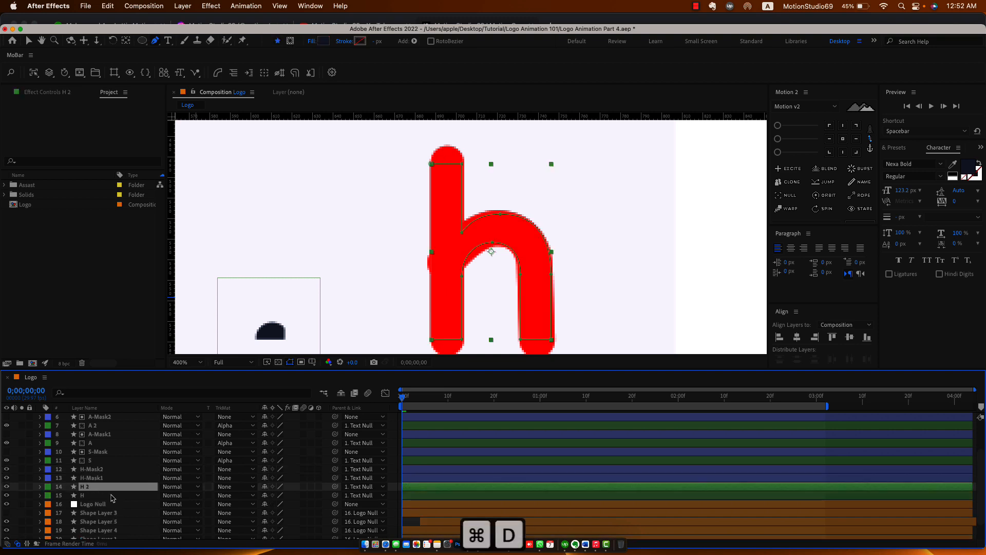
left_click_drag(105, 486, 114, 476)
Set Alpha Matte as the track matte for both H and H 2.
left_click(117, 495)
left_click(239, 496)
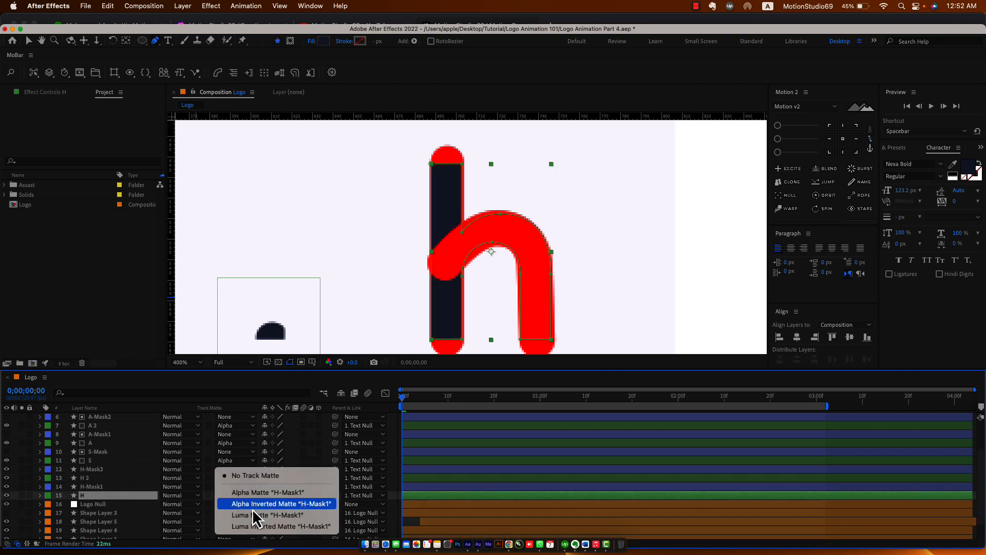
left_click(254, 492)
left_click(107, 478)
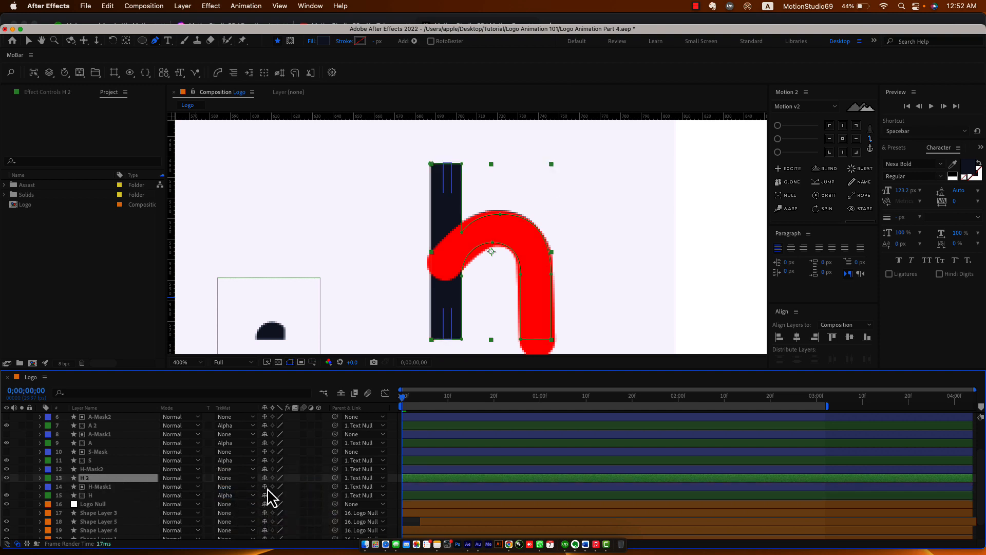
left_click(250, 479)
left_click(257, 491)
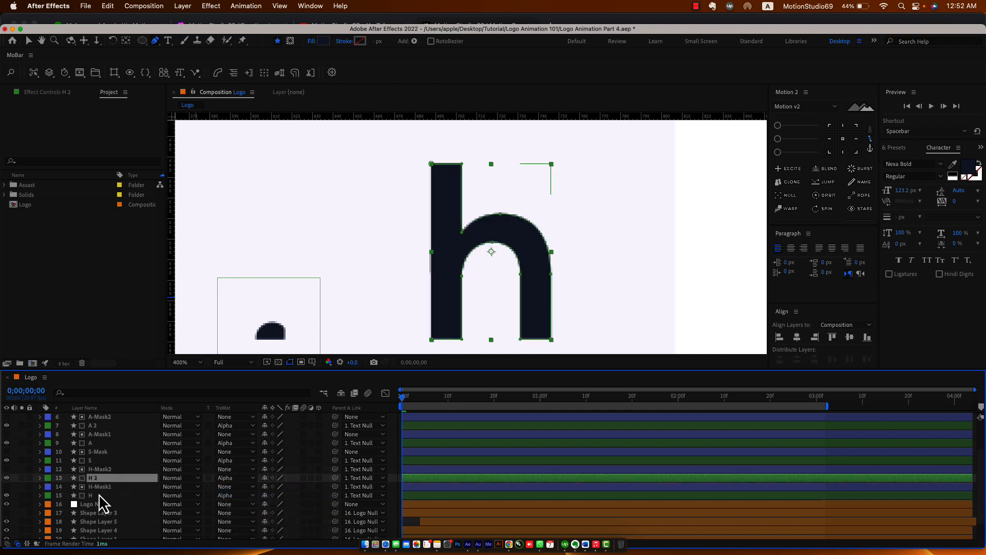
left_click(100, 497)
left_click(100, 487)
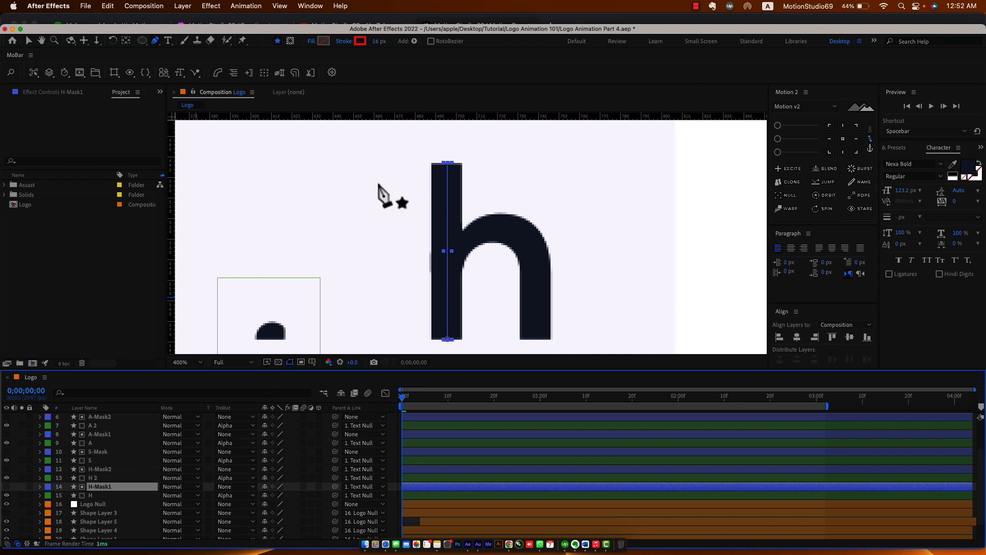
Add Trim Paths to H-Mask1 with End keyframed 0% at frame 0 to 100% at frame 10.
left_click(415, 42)
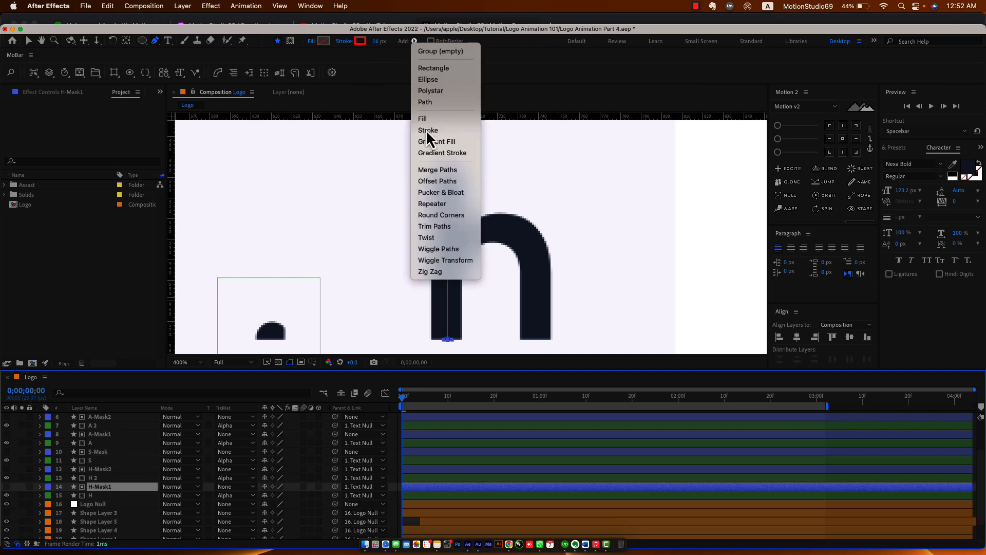
left_click(429, 227)
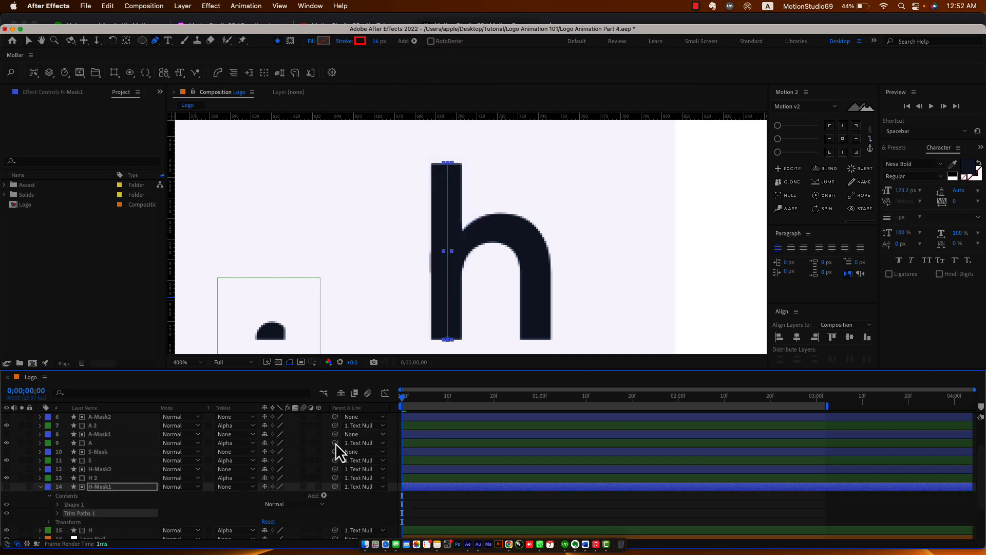
left_click(57, 513)
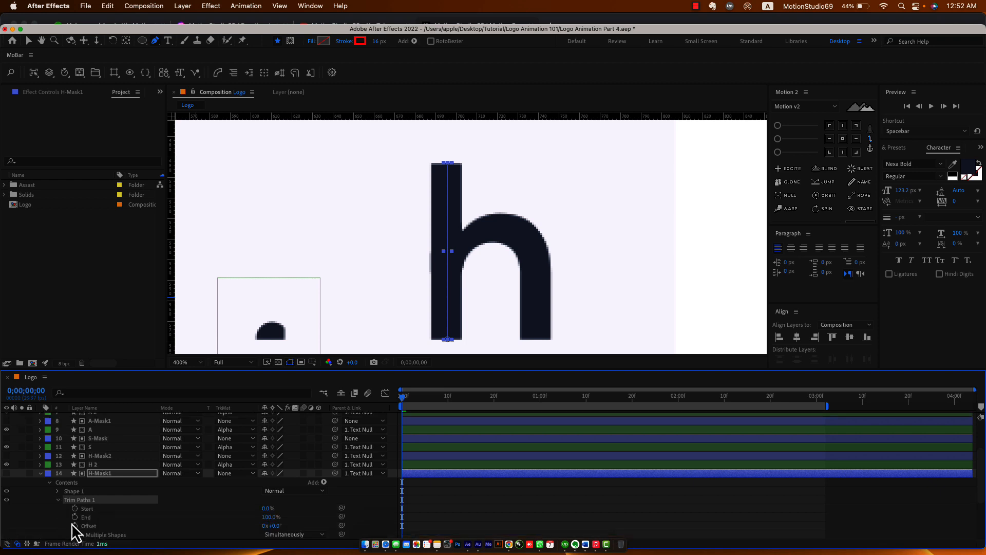
left_click(75, 517)
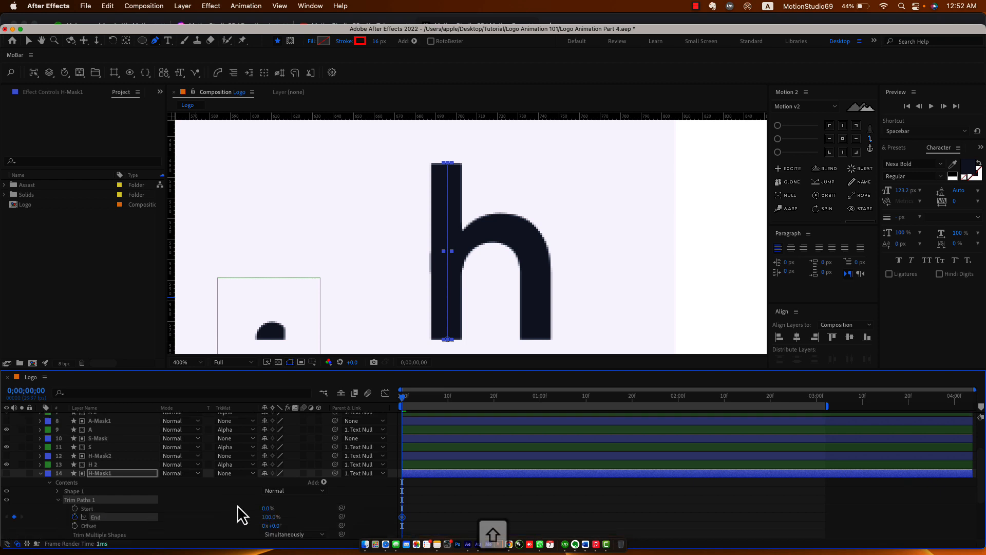
key("shift+Page_Down")
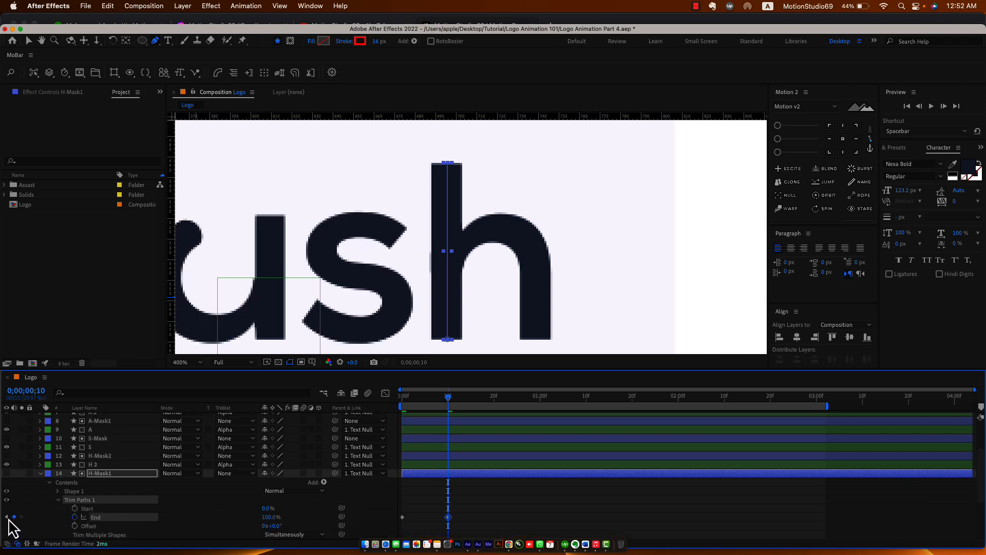
left_click(6, 517)
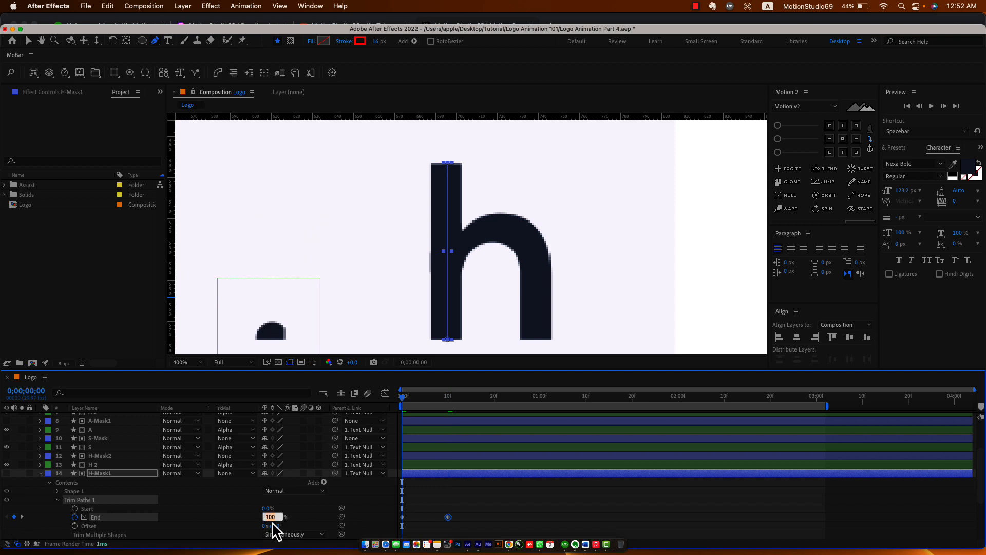
type("0")
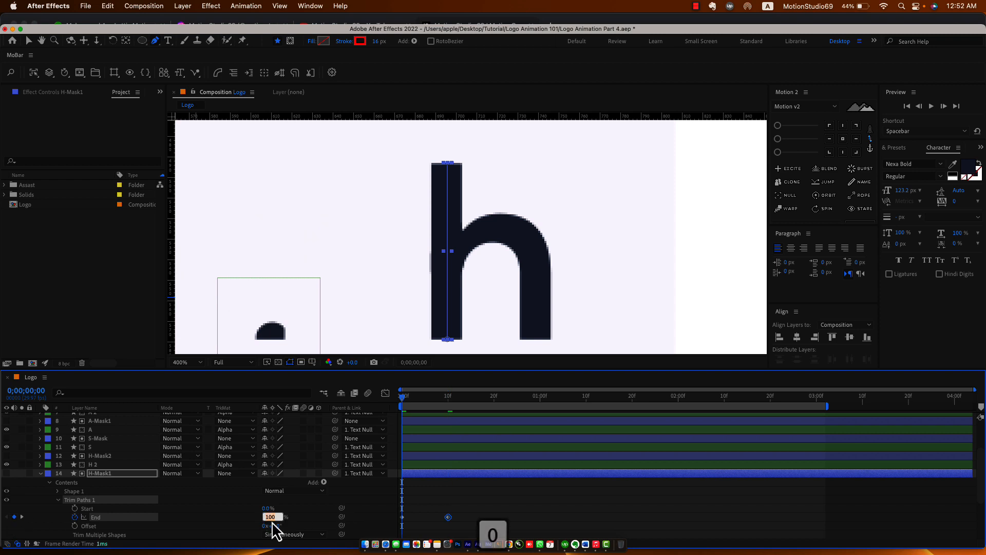
key("Return")
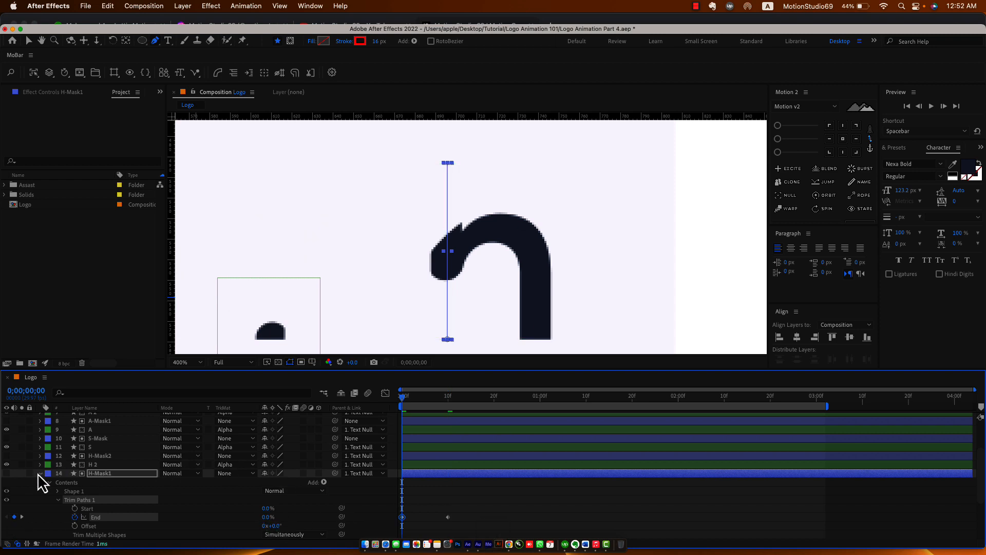
left_click(41, 475)
Add Trim Paths to H-Mask2 with End keyframed 0% at frame 0 to 100% at frame 10.
left_click(103, 456)
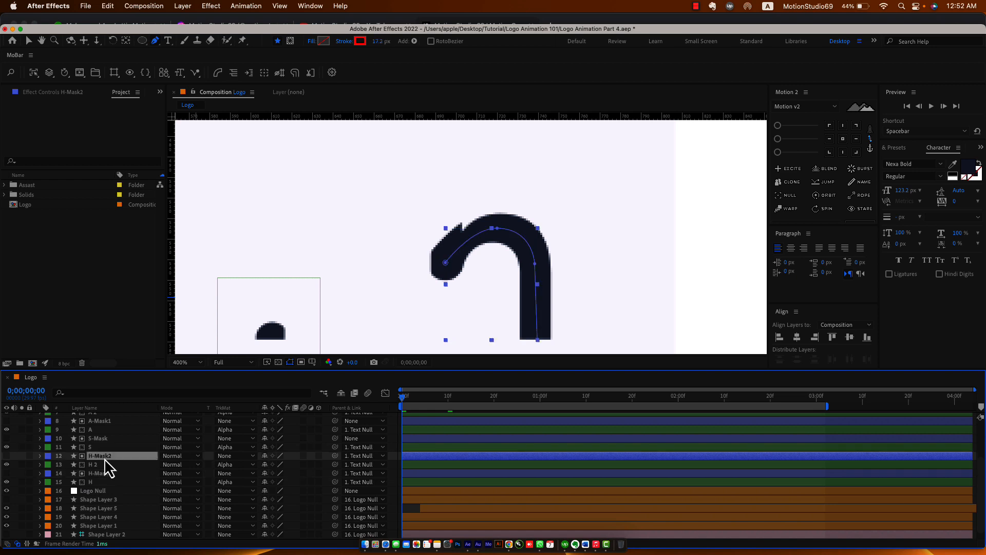
left_click(414, 41)
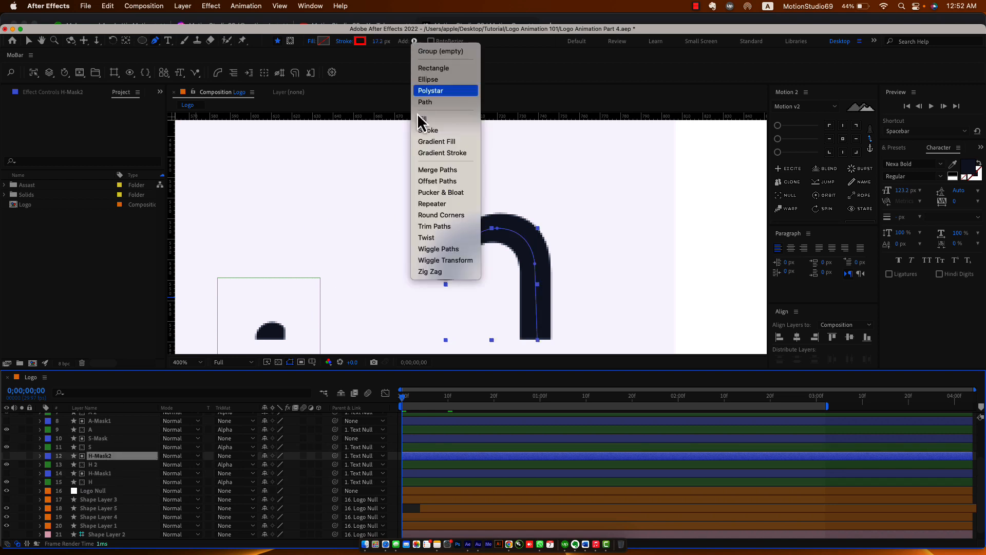
left_click(451, 235)
left_click(57, 483)
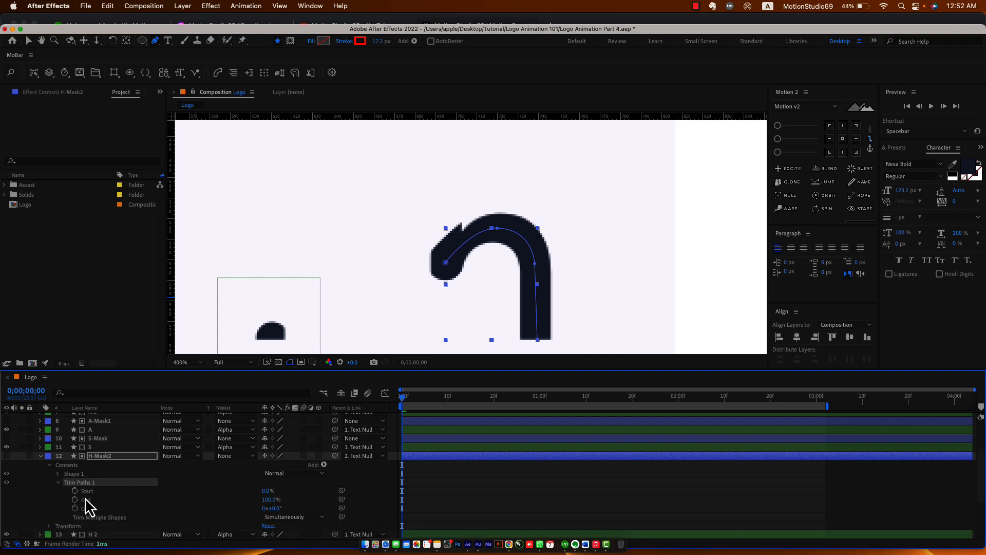
left_click(75, 499)
key("shift+Page_Down")
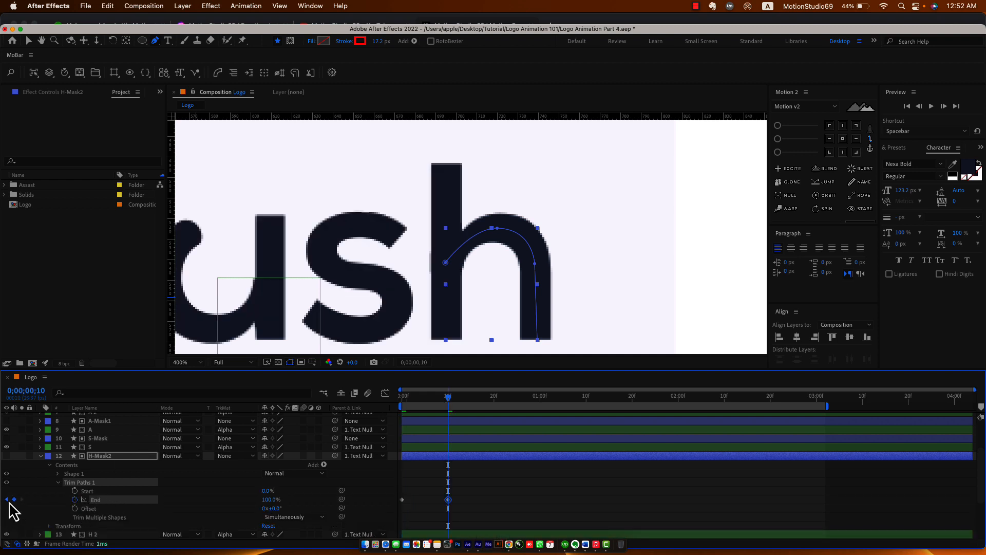
left_click(7, 499)
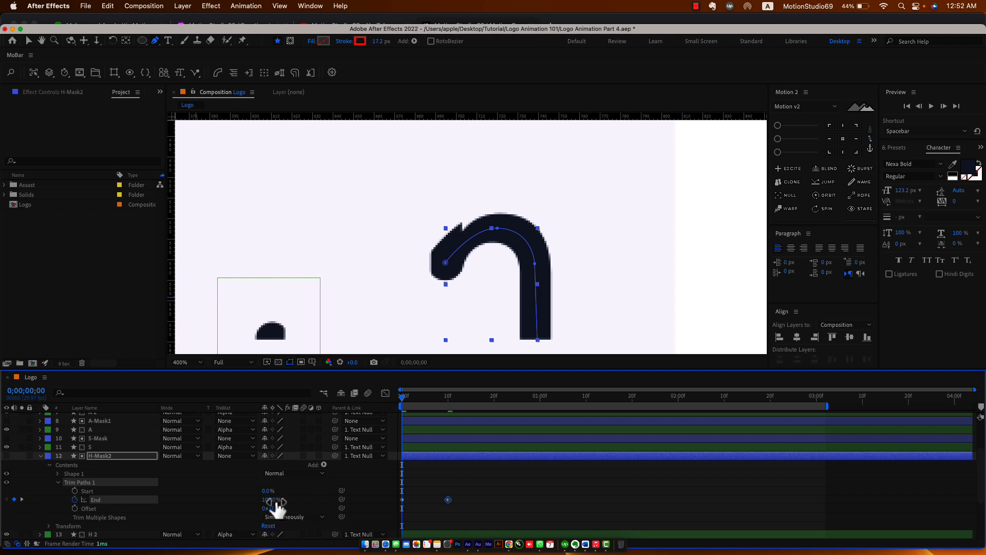
left_click_drag(277, 509, 201, 509)
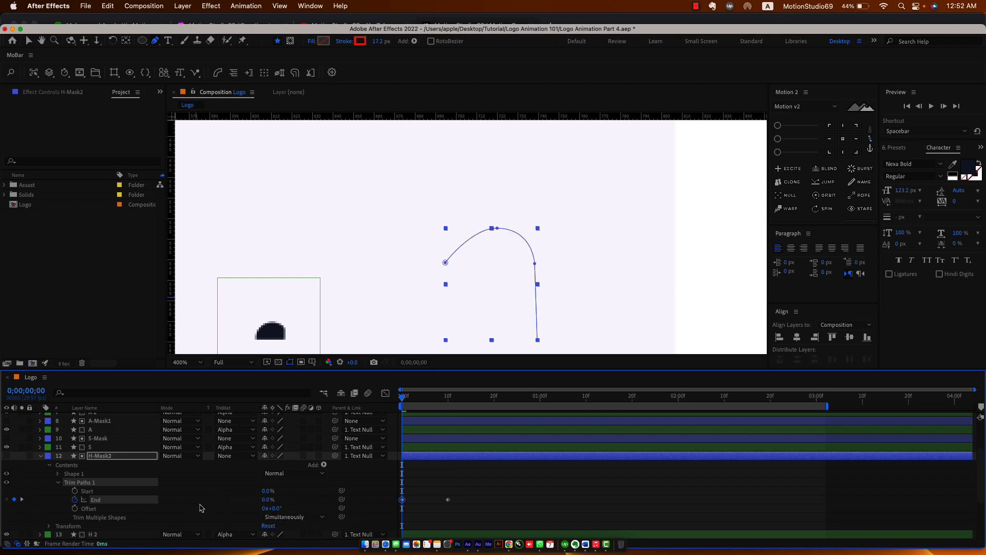
Shift both End keyframes five frames later so the arch starts at frame 5.
left_click_drag(404, 402, 425, 402)
mouse_move(465, 478)
left_mouse_down()
mouse_move(394, 514)
mouse_move(427, 503)
left_mouse_up()
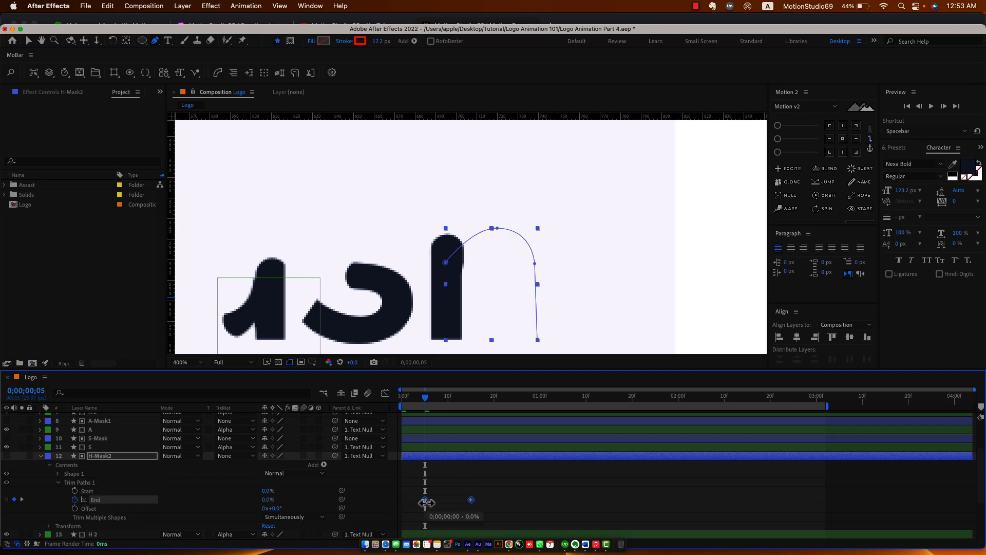
mouse_move(426, 401)
left_mouse_down()
mouse_move(410, 416)
mouse_move(461, 424)
mouse_move(418, 430)
mouse_move(489, 434)
mouse_move(407, 437)
mouse_move(485, 437)
left_mouse_up()
Check the reveal at frame 17 and save the project.
left_click(510, 498)
key("u")
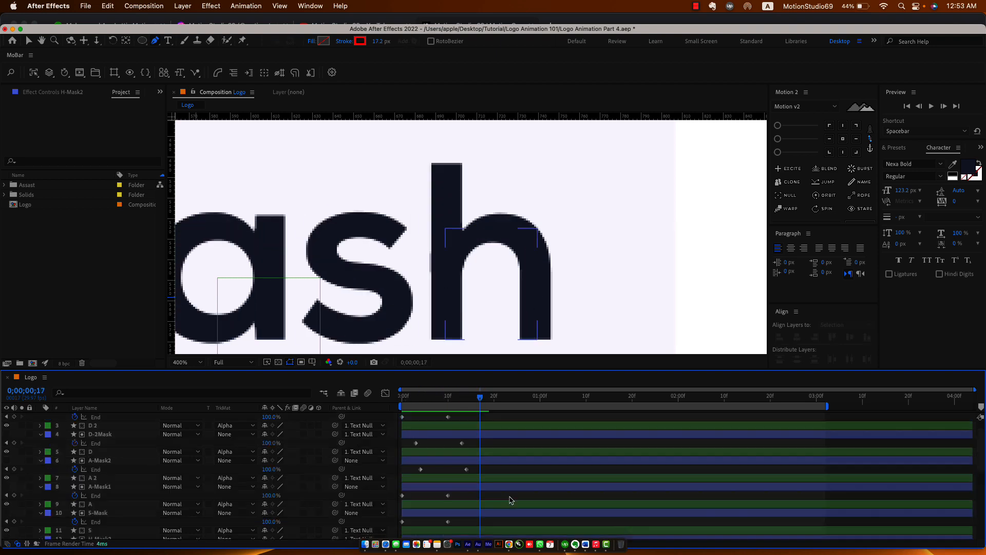
left_click(463, 485)
key("u")
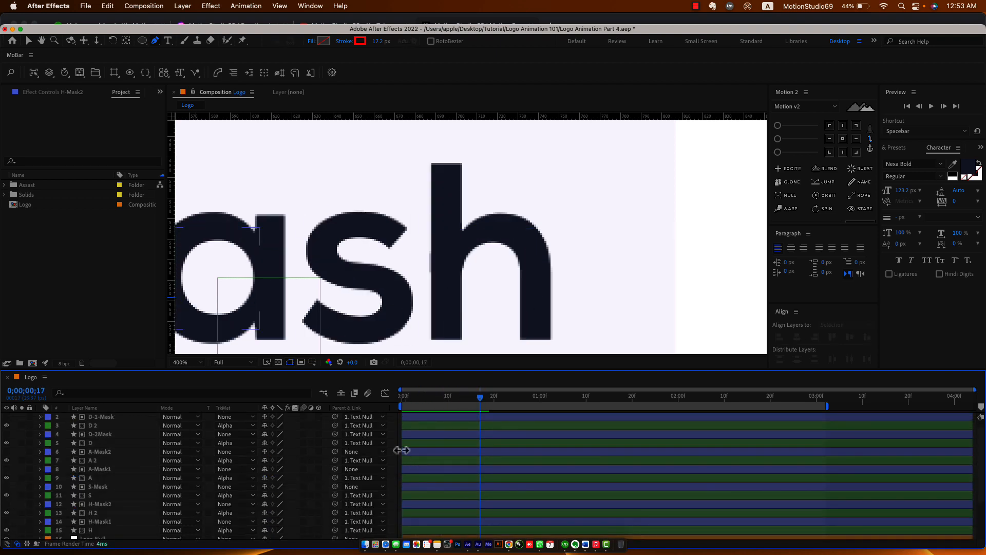
key("super+s")
Hide the Idea 4.gif layer, preview the reveal from the start, and save again.
key("shift+slash")
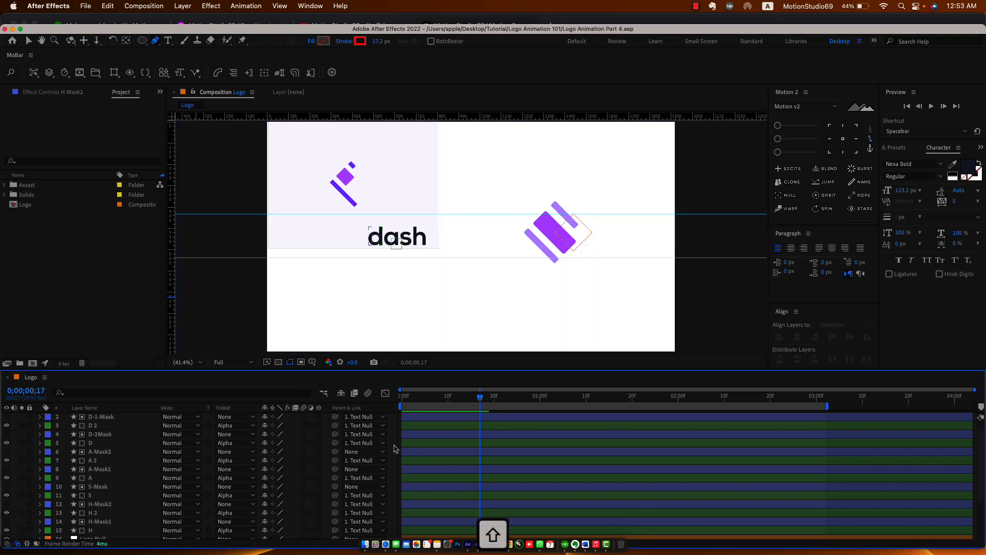
left_click(416, 410)
scroll(18, 493, "down", 3)
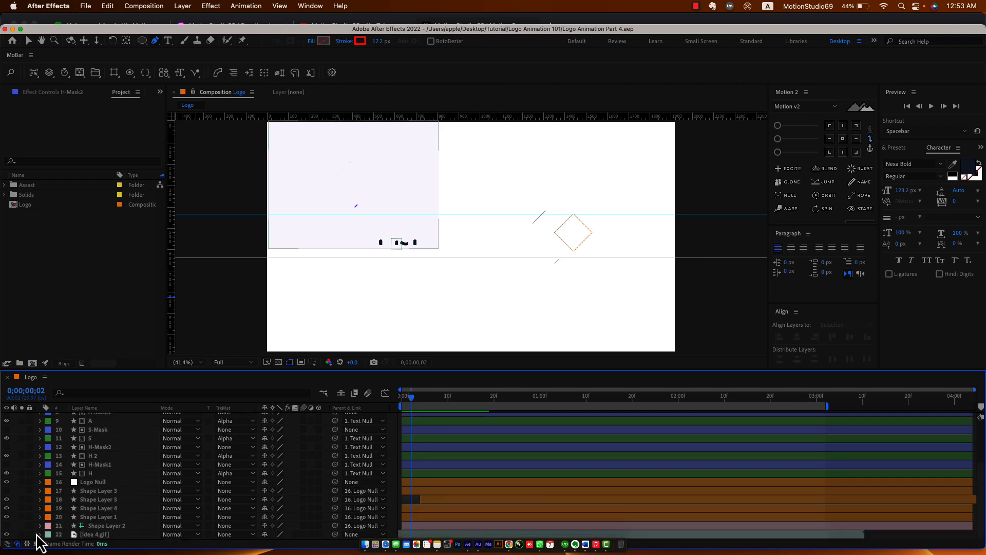
left_click(8, 534)
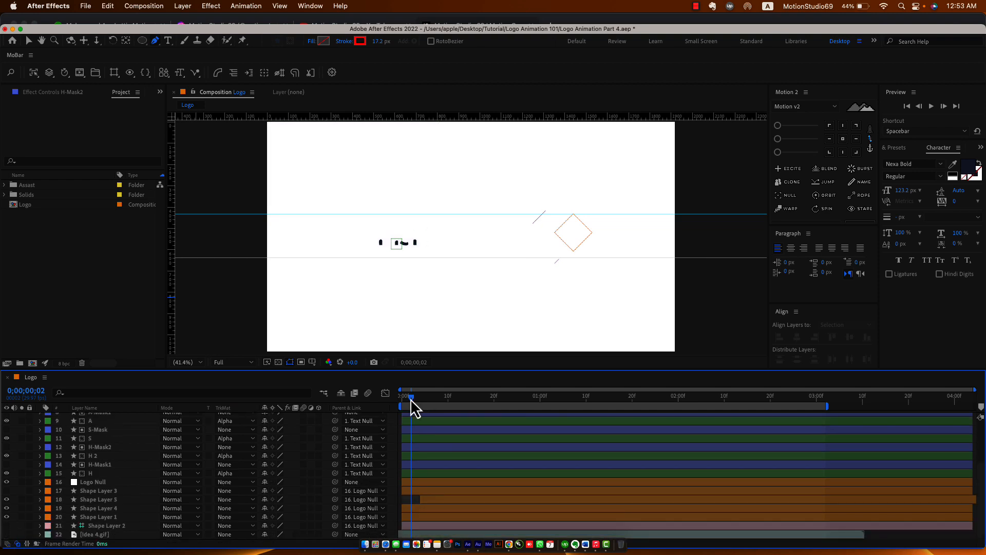
key("space")
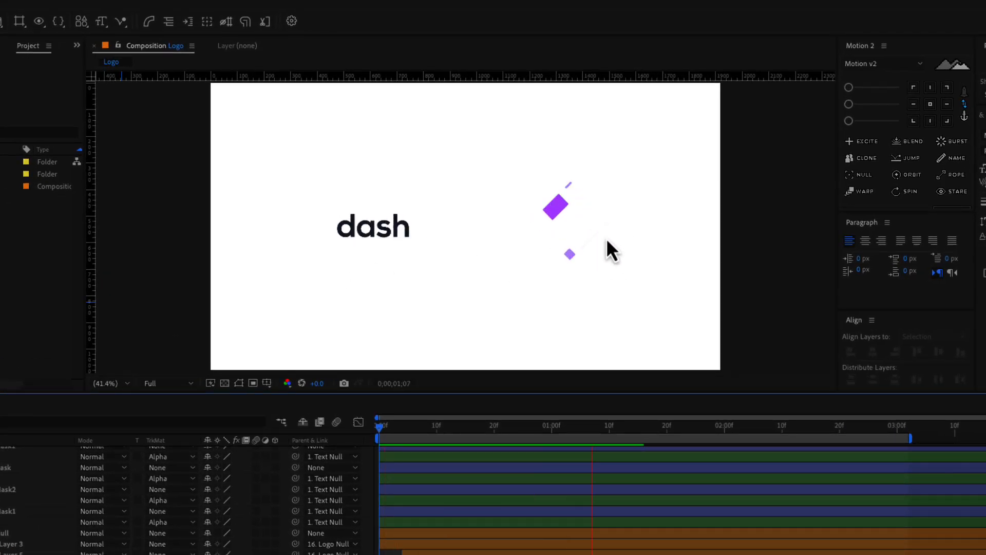
key("space")
mouse_move(407, 428)
left_mouse_down()
mouse_move(389, 431)
mouse_move(514, 437)
mouse_move(402, 437)
left_mouse_up()
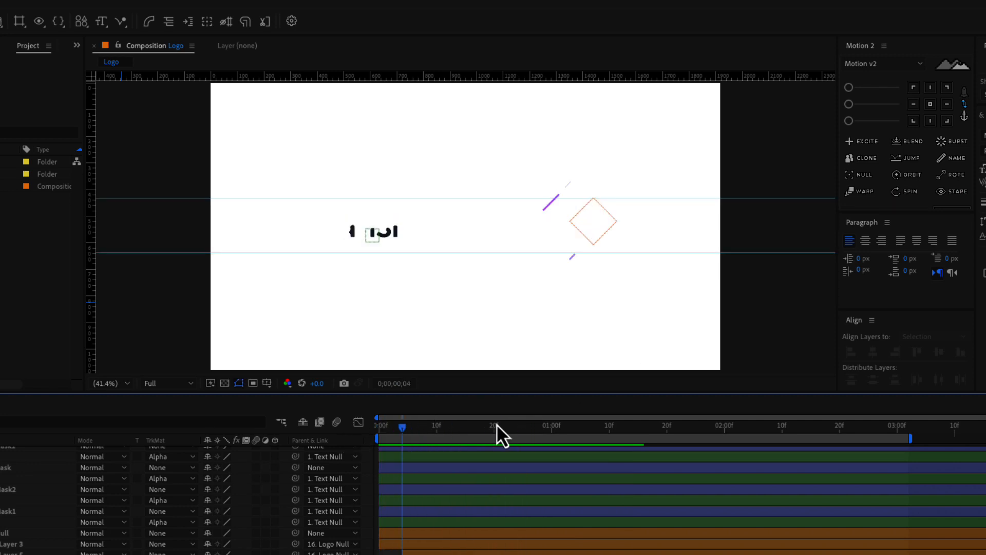
mouse_move(501, 436)
left_mouse_down()
mouse_move(331, 427)
mouse_move(519, 439)
mouse_move(374, 443)
mouse_move(512, 443)
left_mouse_up()
key("super+s")
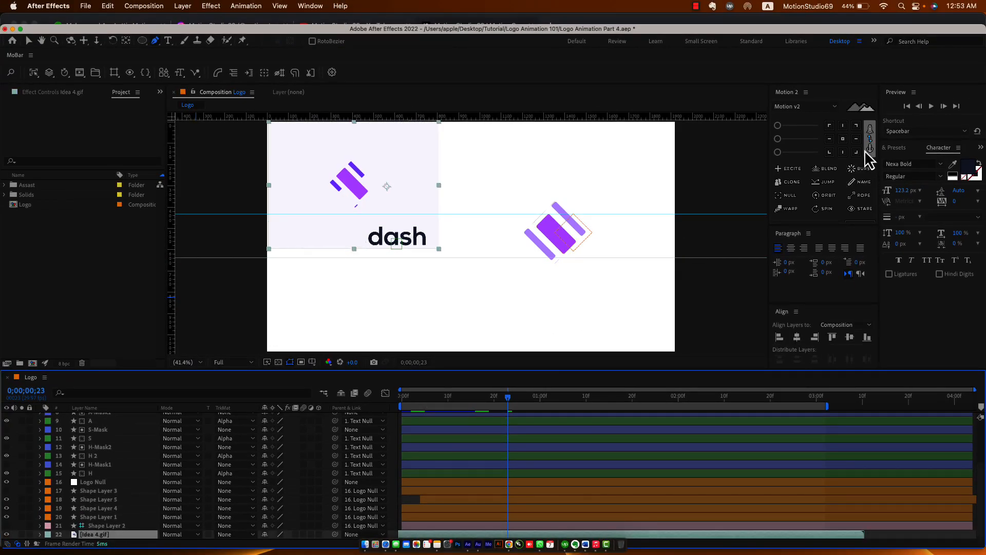
Centre the Idea 4.gif anchor point and align the layer to the composition centre.
left_click(842, 138)
left_click(797, 337)
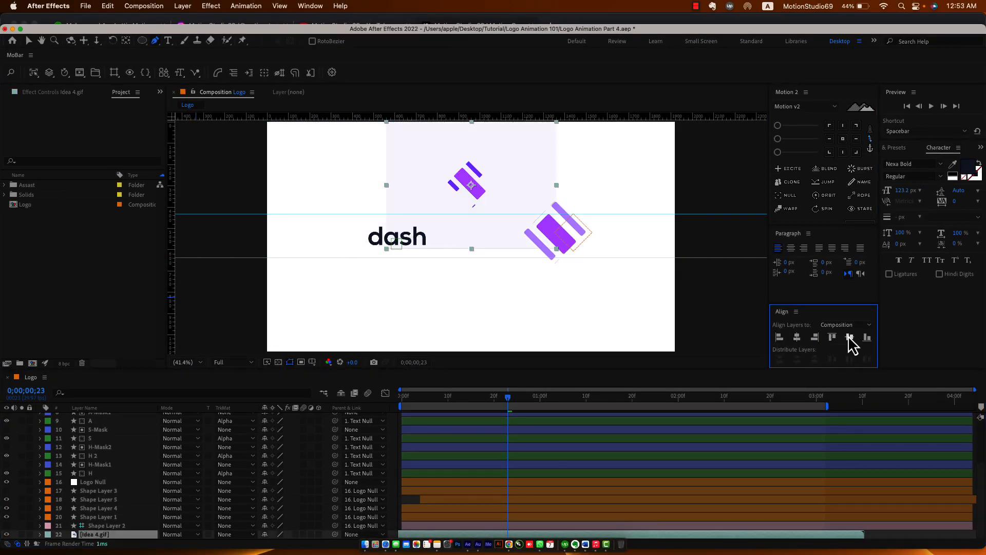
left_click(849, 337)
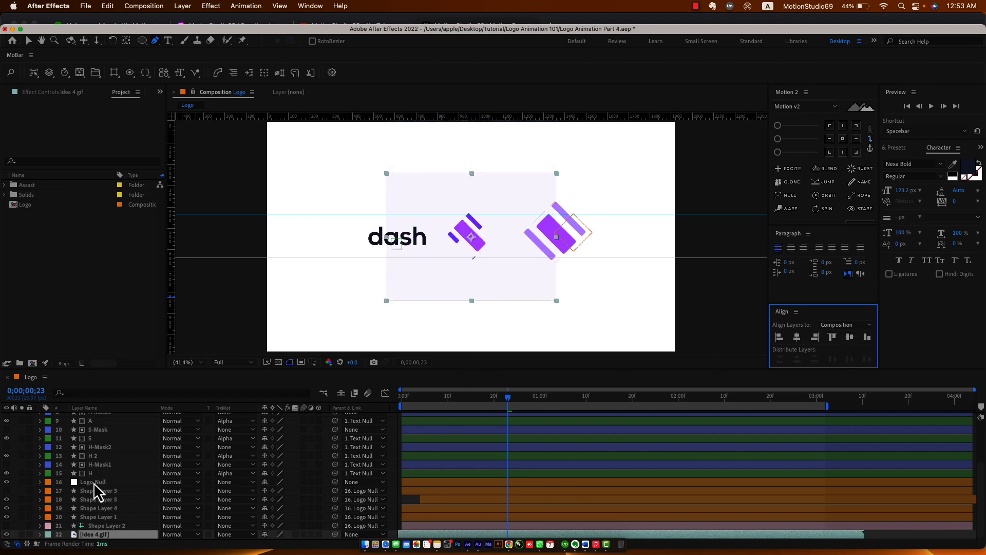
Move the Logo Null left toward 'dash' and scale it down to 81.6%.
left_click(94, 484)
key("v")
left_click_drag(574, 234, 498, 251)
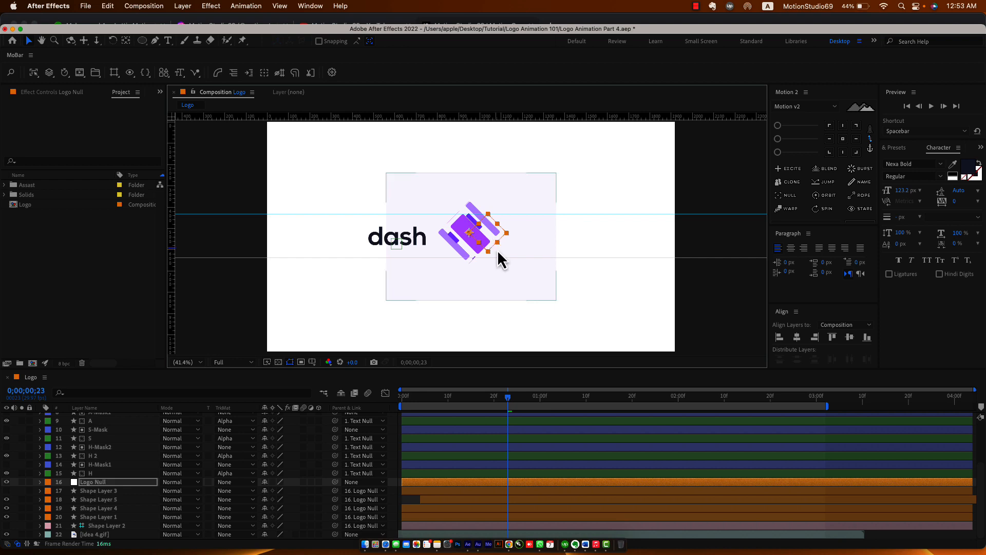
key("period")
key("period")
key("period")
key("period")
key("period")
left_click_drag(542, 401, 738, 436)
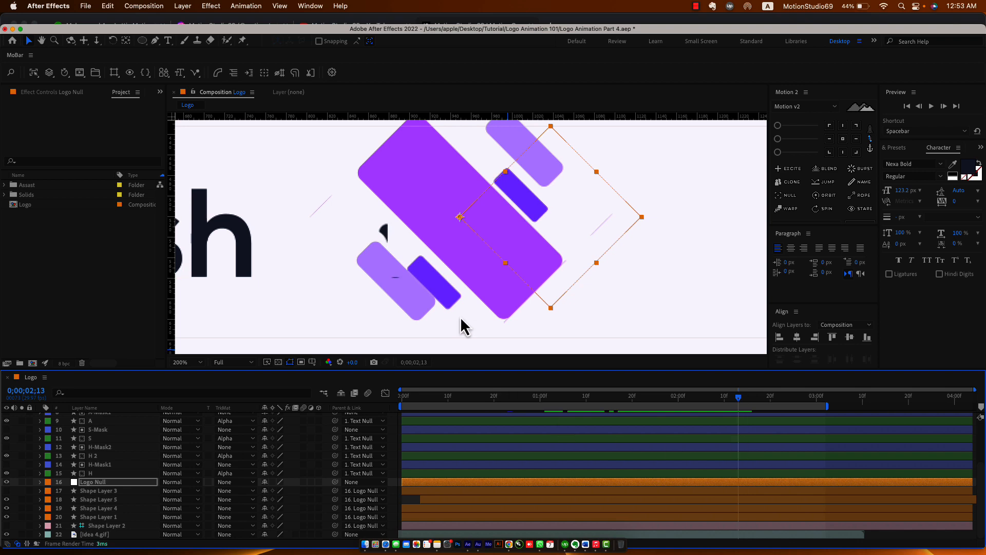
key("s")
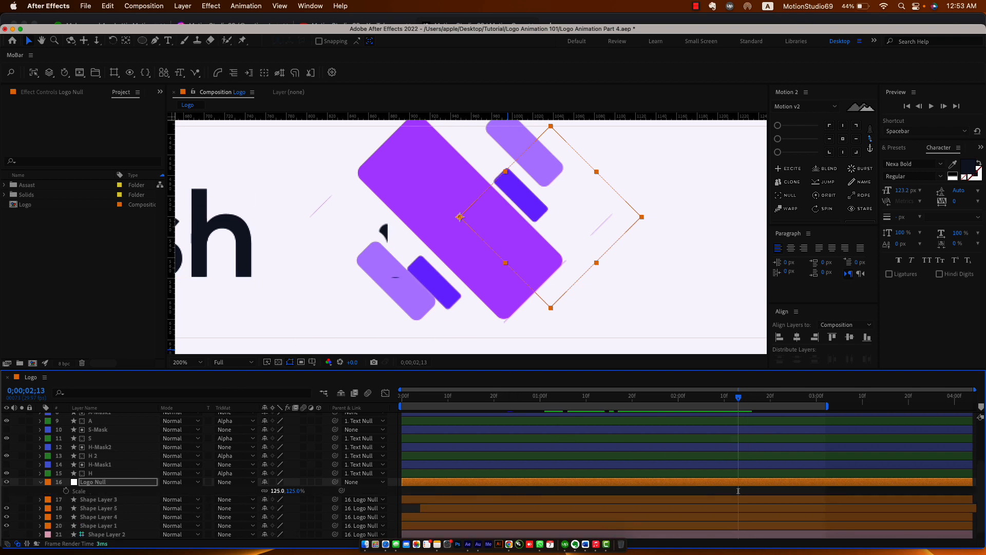
left_click_drag(277, 490, 77, 493)
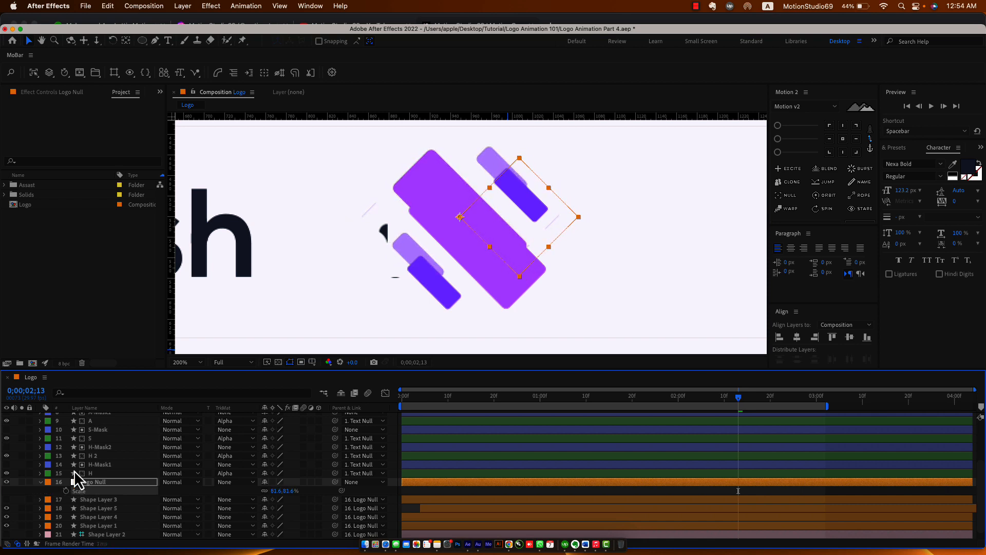
Nudge the logo mark down and right; a trial move of 'dash' is undone.
left_click_drag(540, 212, 556, 234)
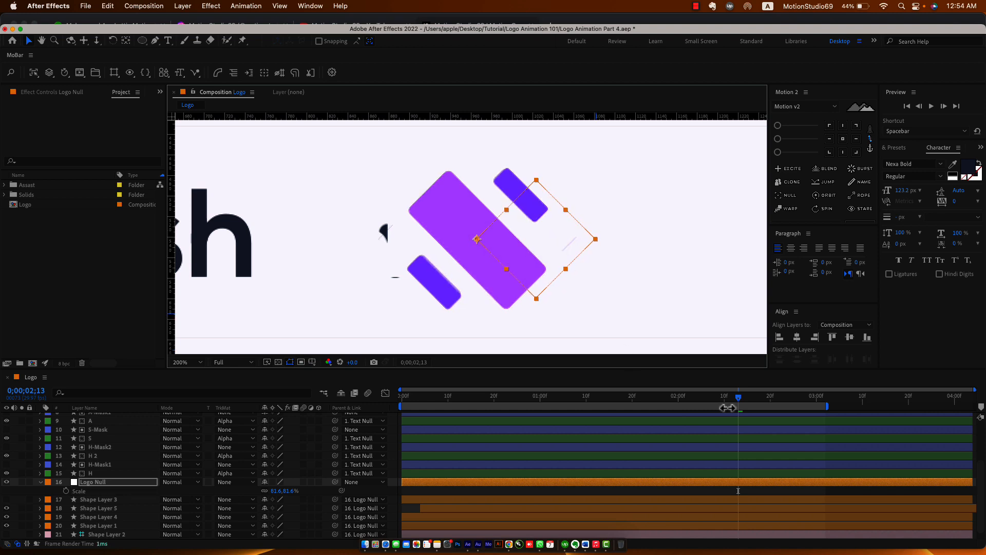
key("comma")
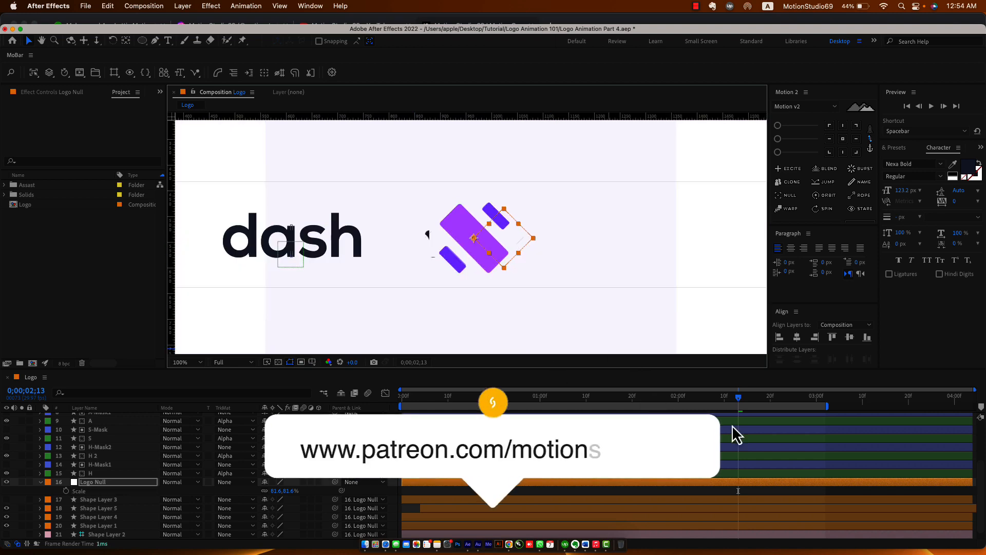
left_click_drag(735, 399, 712, 411)
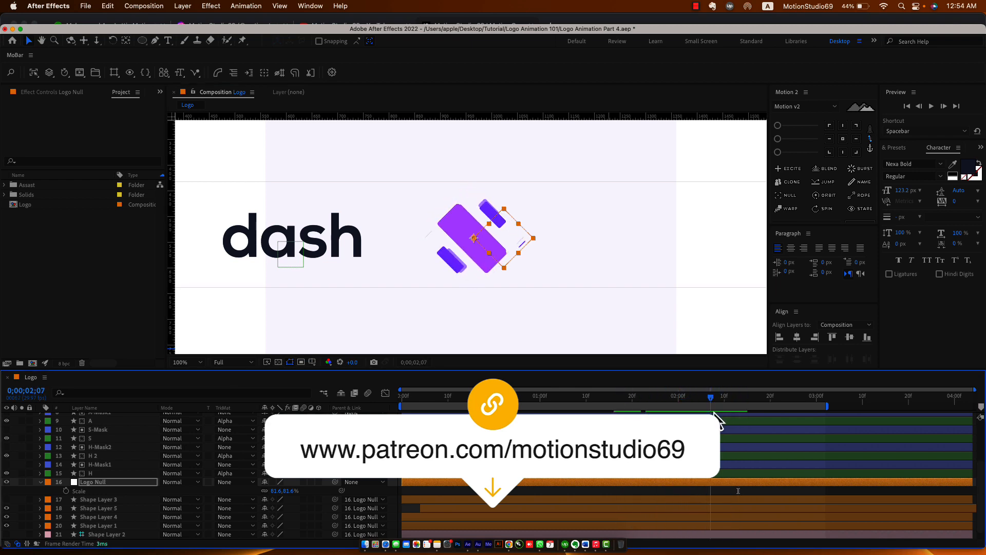
left_click_drag(292, 258, 362, 266)
key("super+z")
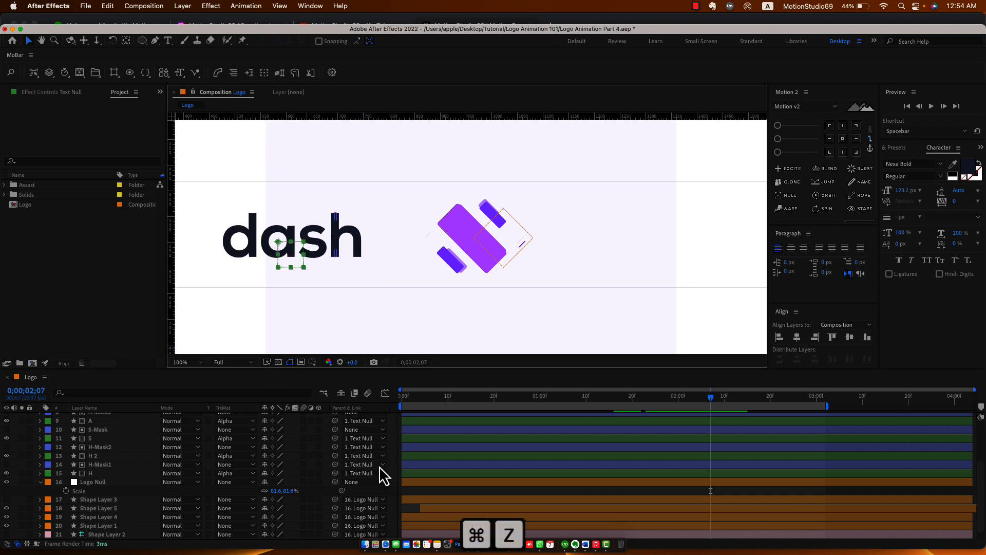
Parent the A-Mask2, A-Mask1 and S-Mask layers to Text Null.
left_click(392, 475)
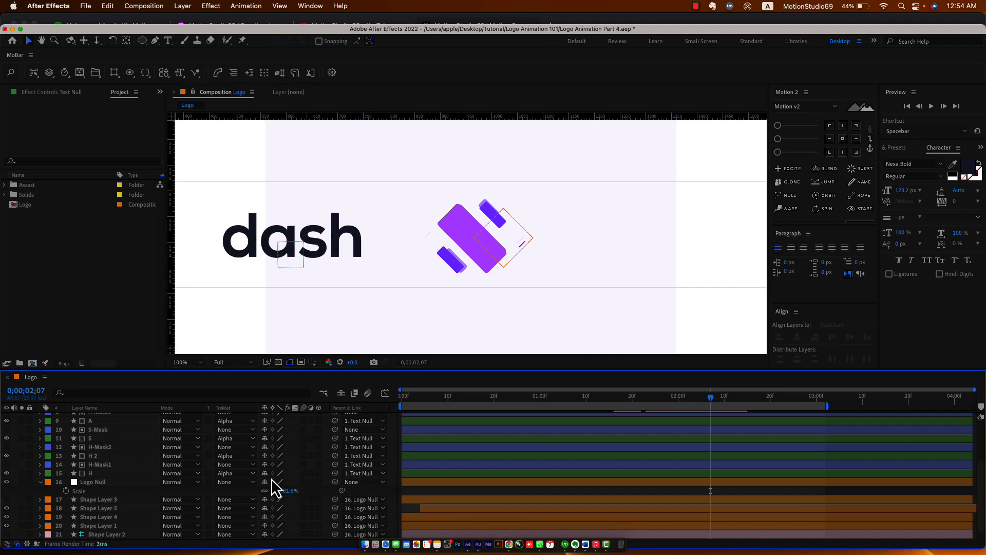
scroll(307, 478, "up", 4)
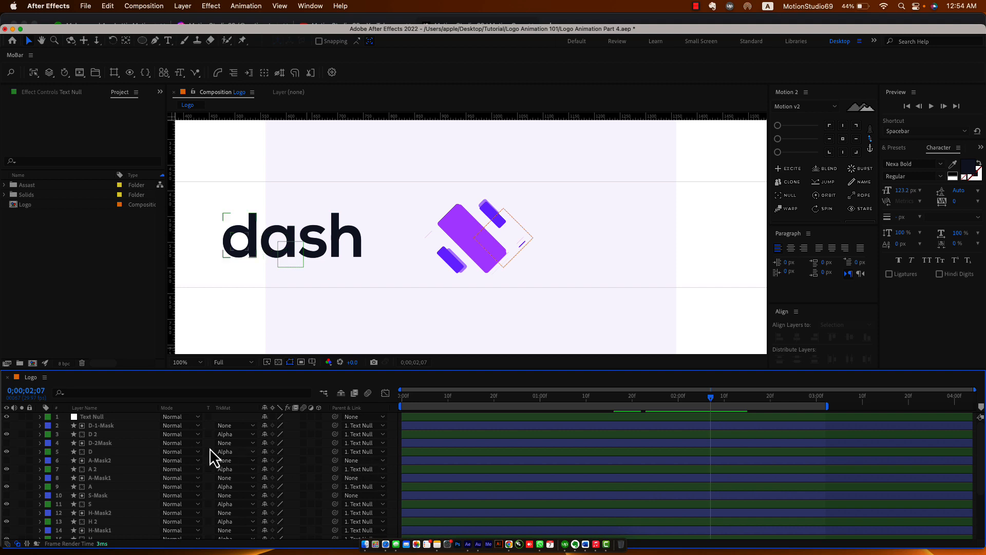
left_click(103, 460)
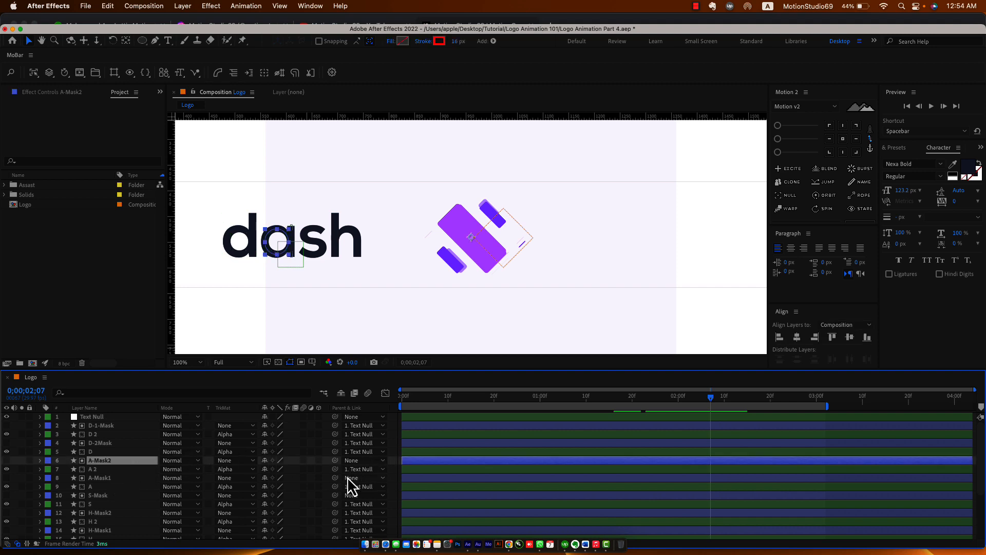
left_click(103, 478, "super")
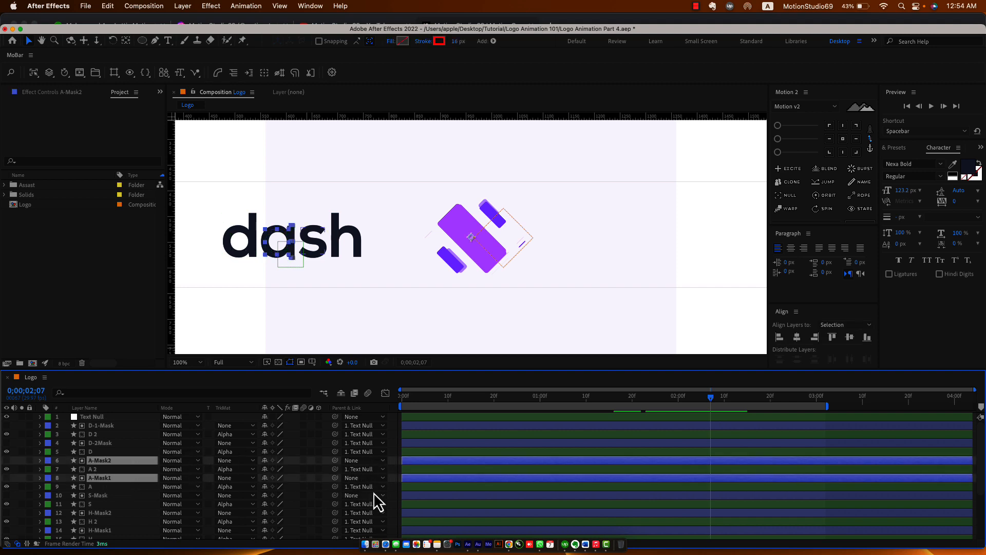
left_click(123, 495, "super")
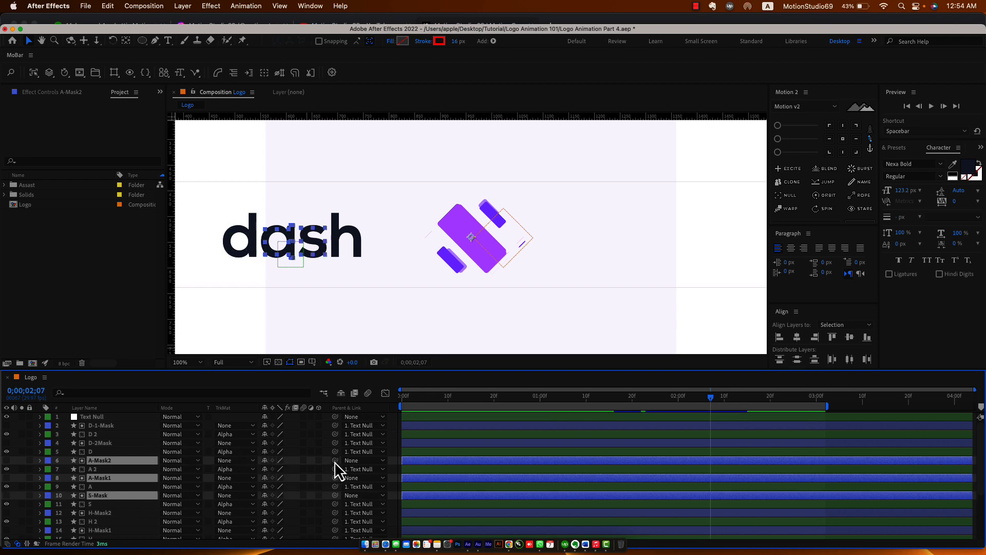
left_click_drag(335, 461, 94, 419)
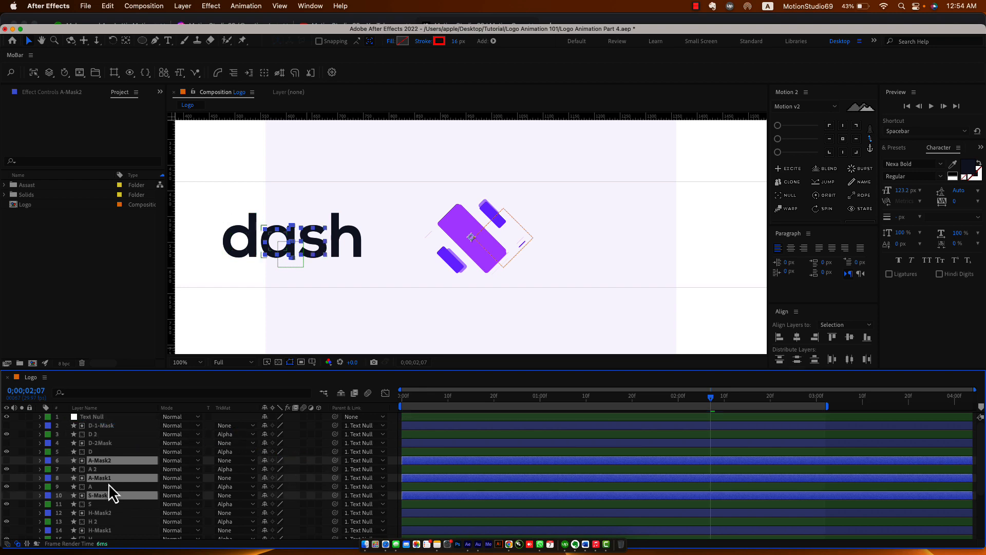
Try shifting the word 'dash' right, undo the move, and save the project.
left_click(98, 417)
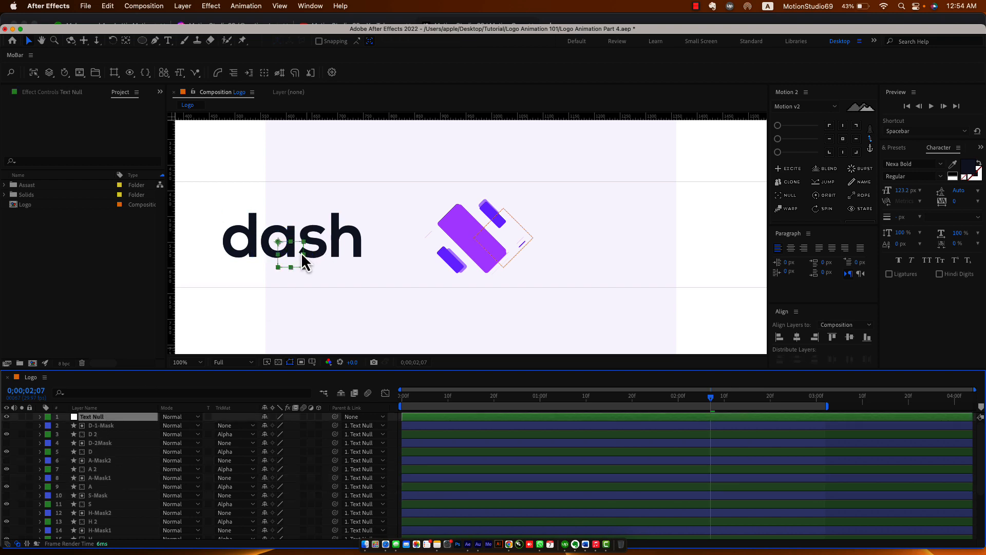
left_click_drag(304, 262, 339, 245)
key("super+z")
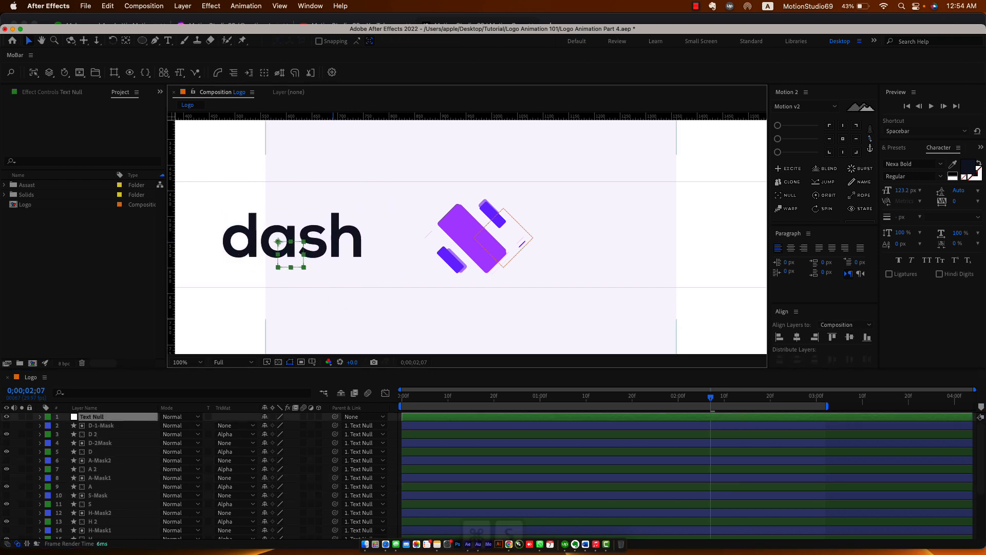
key("super+s")
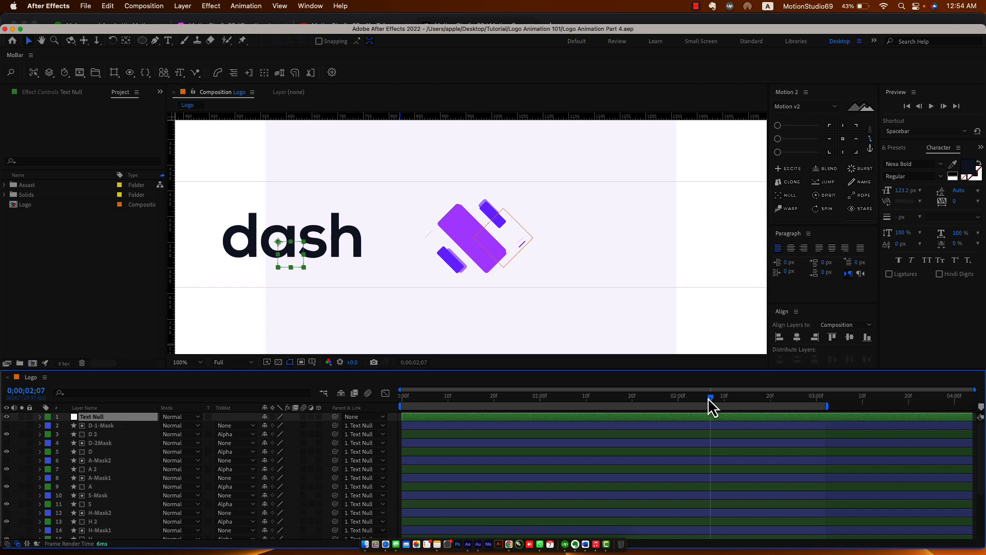
Key Logo Null's Position (965.4, 541.9) and Scale (81.6%) at 0;00;02;11.
left_click_drag(708, 398, 729, 402)
left_click(522, 242)
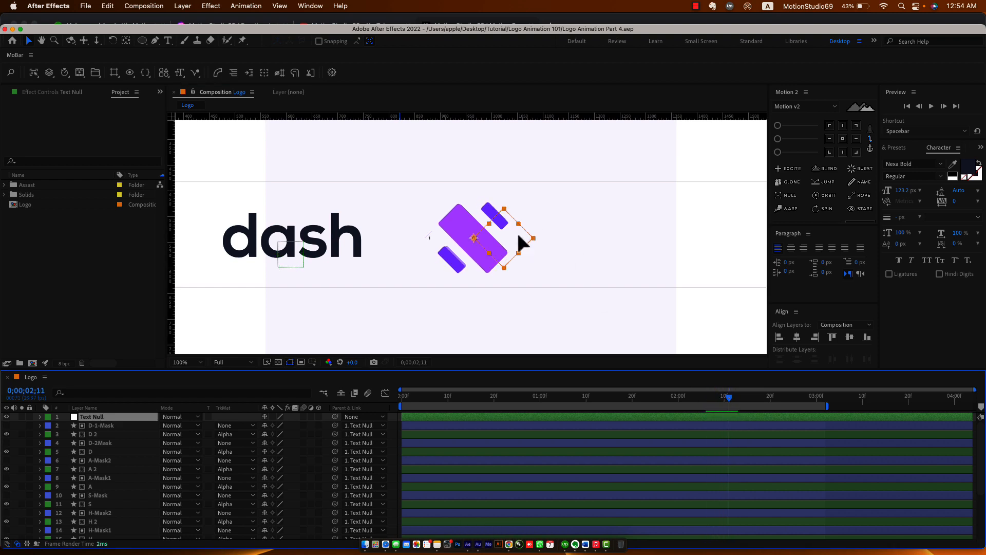
double_click(779, 407)
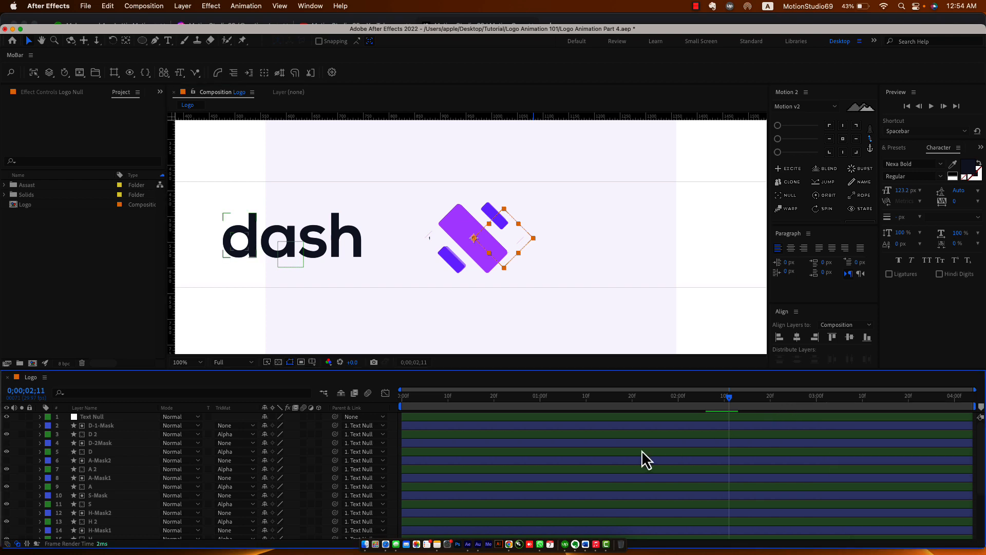
scroll(515, 475, "down", 5)
key("p")
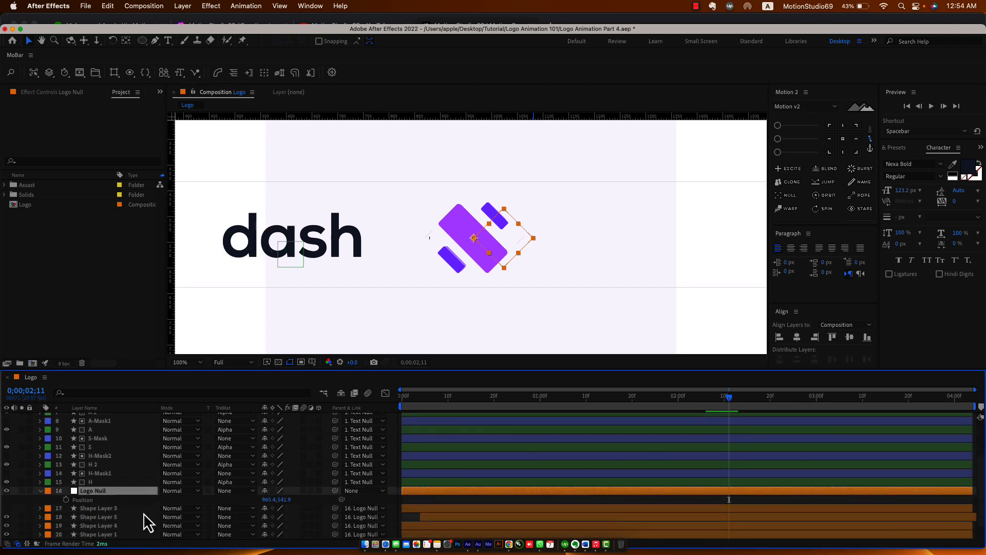
left_click(66, 499)
key("shift+s")
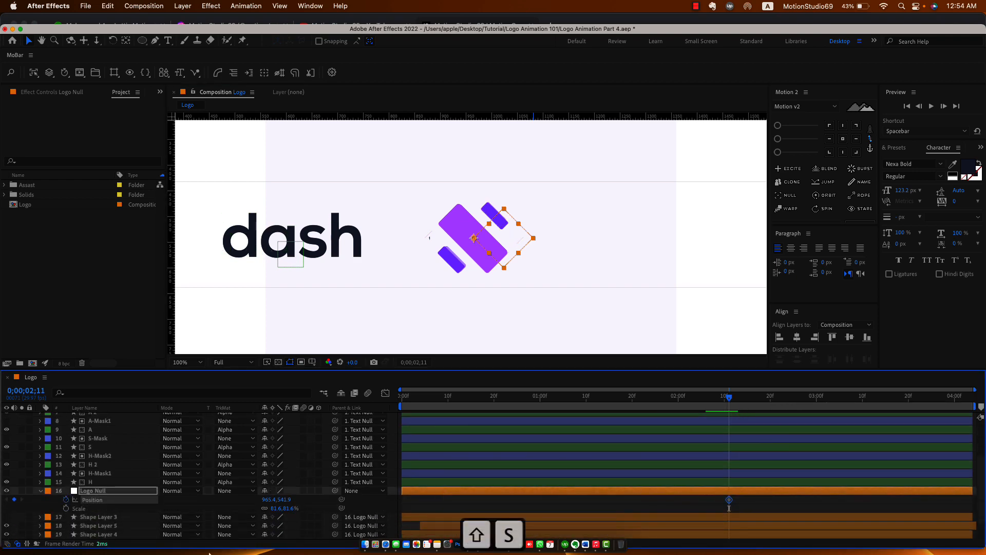
left_click(66, 508)
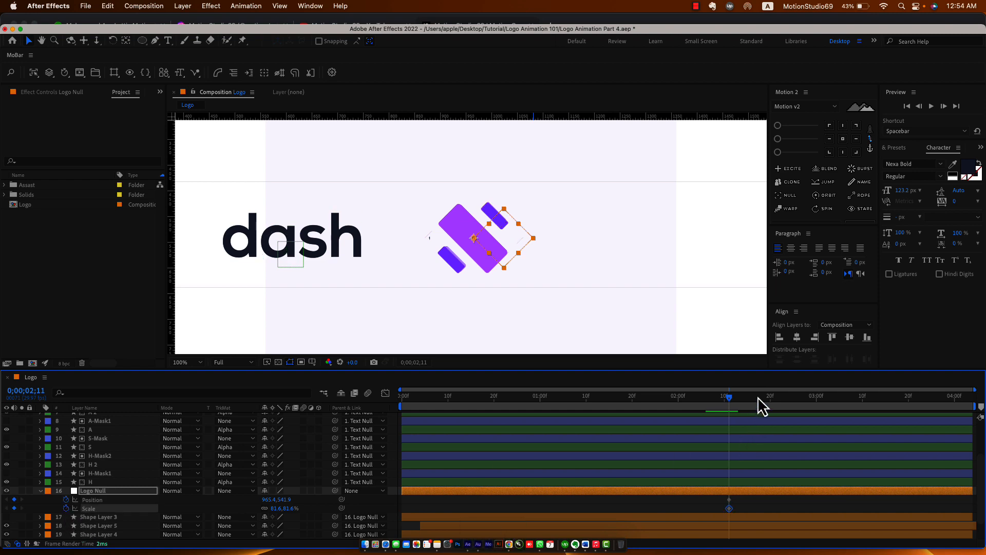
left_click_drag(758, 396, 835, 406)
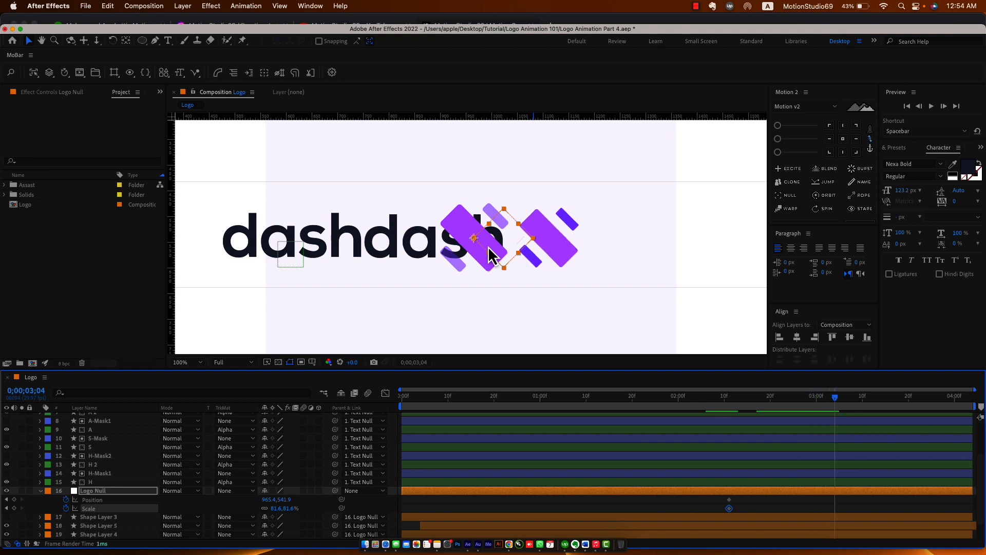
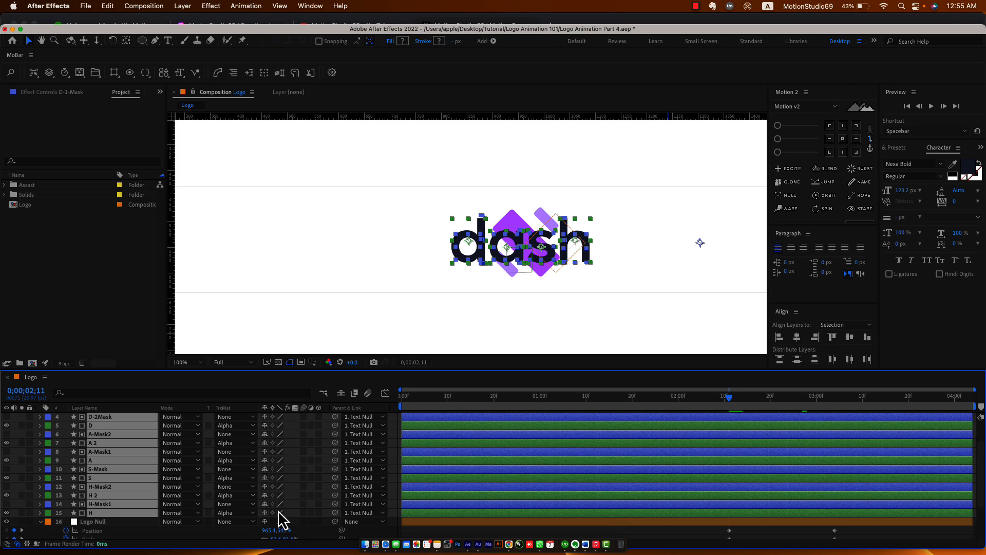
Move all seven letter-mask End keyframes to start around 0;00;02;11, then scrub to preview.
key("u")
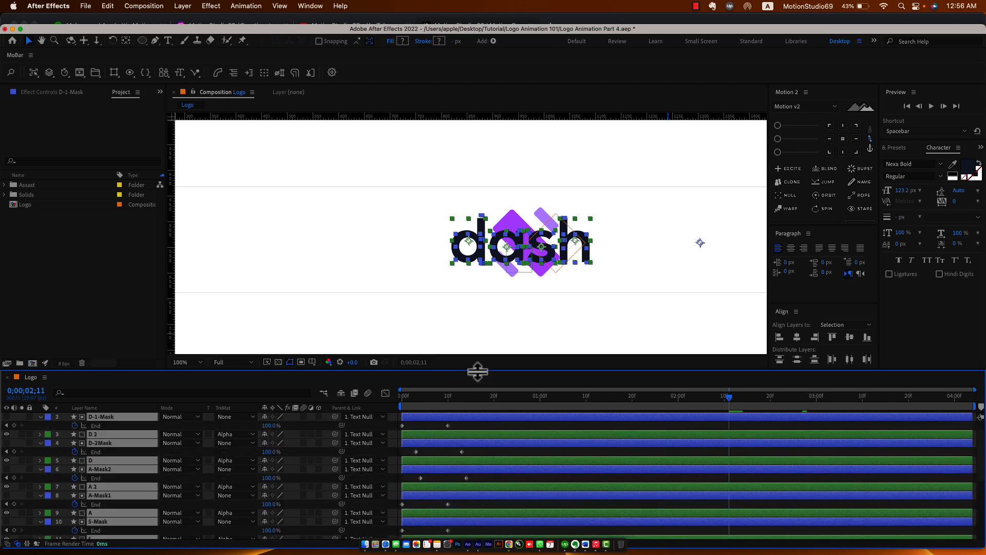
left_click_drag(480, 369, 482, 226)
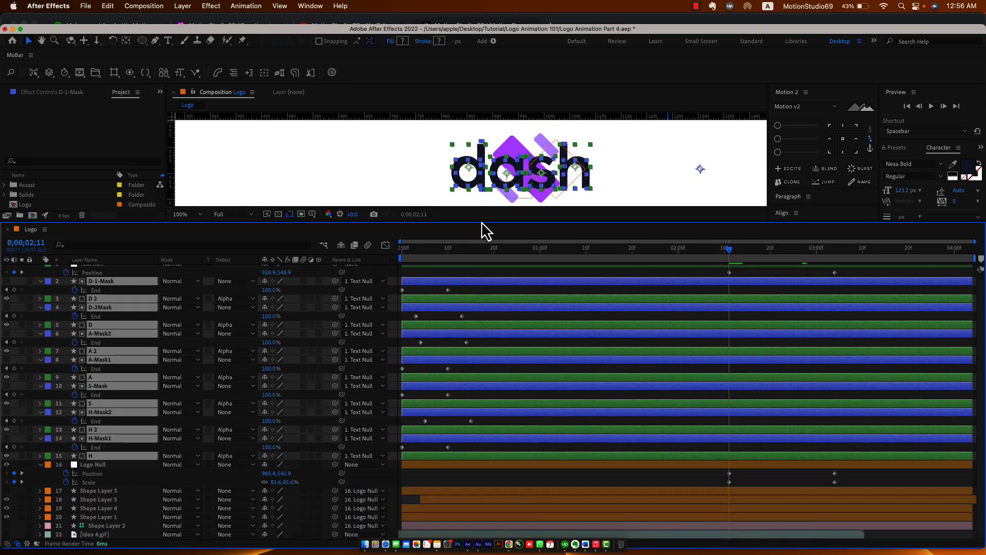
scroll(470, 328, "up", 1)
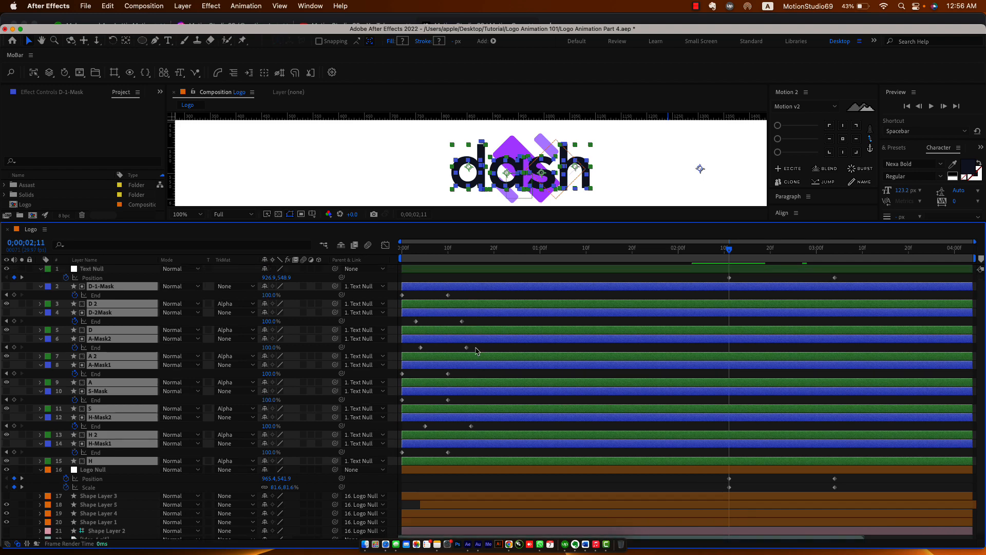
left_click_drag(473, 291, 725, 449)
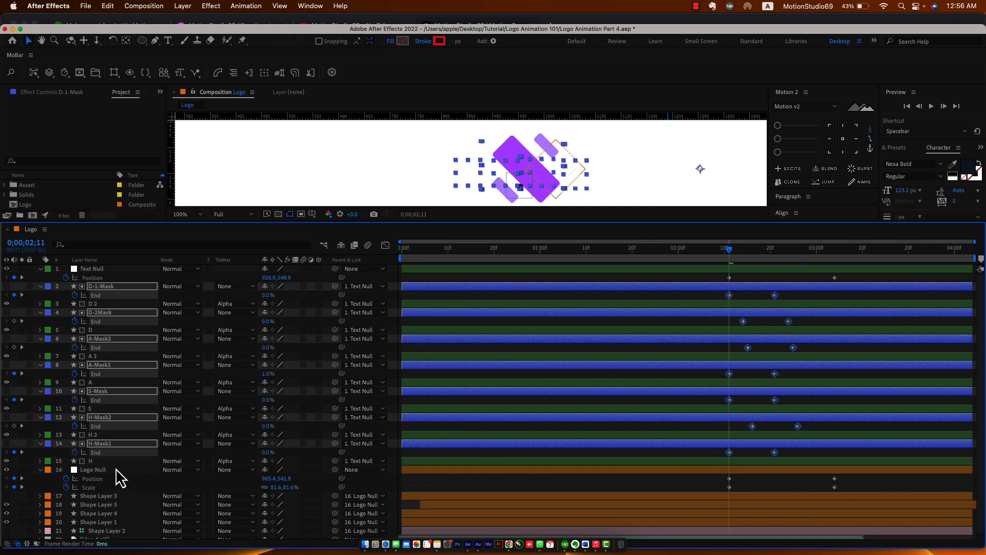
left_click_drag(724, 252, 769, 265)
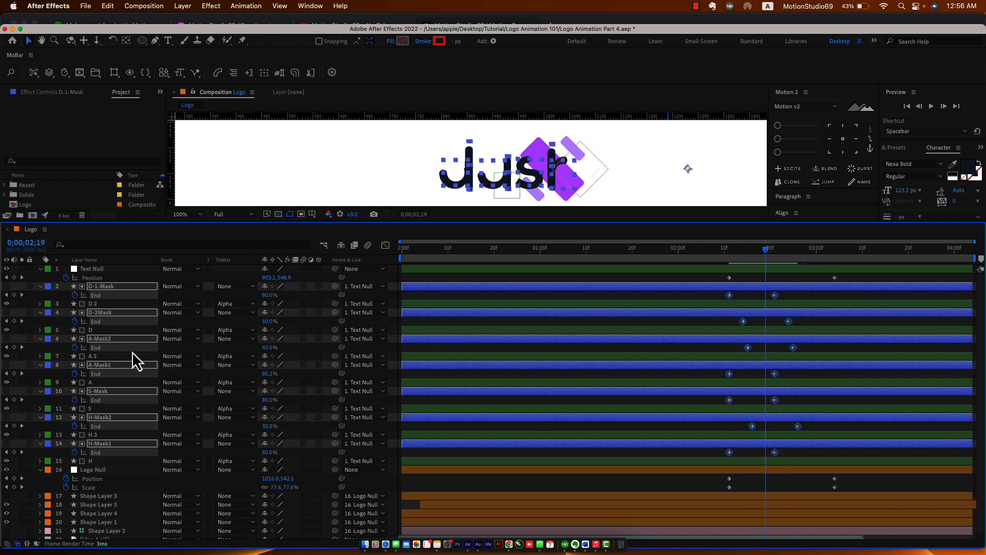
Shift the A-Mask2 and A-Mask1 End keyframes later so the 'a' reveals after the 'd'.
left_click(101, 365)
left_click(105, 339)
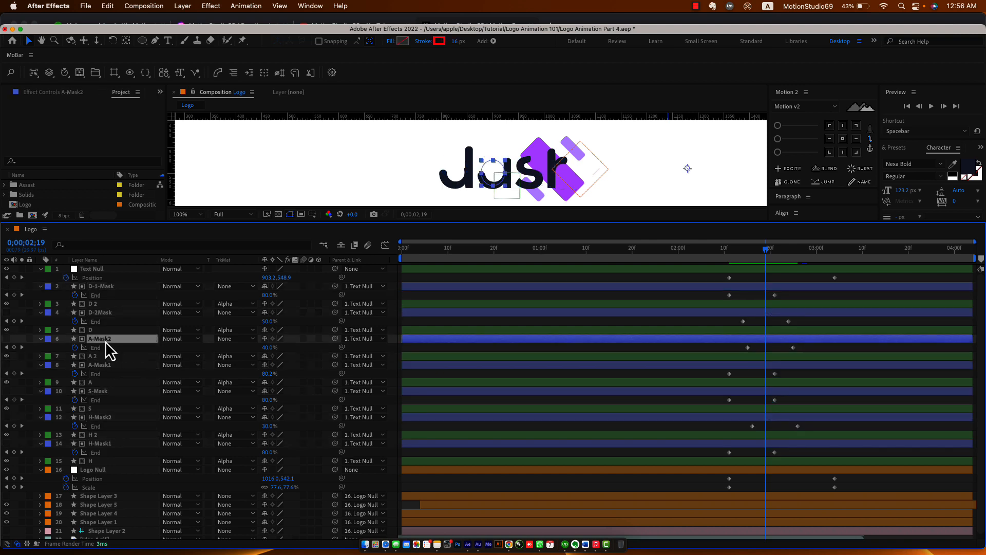
left_click(110, 365, "shift")
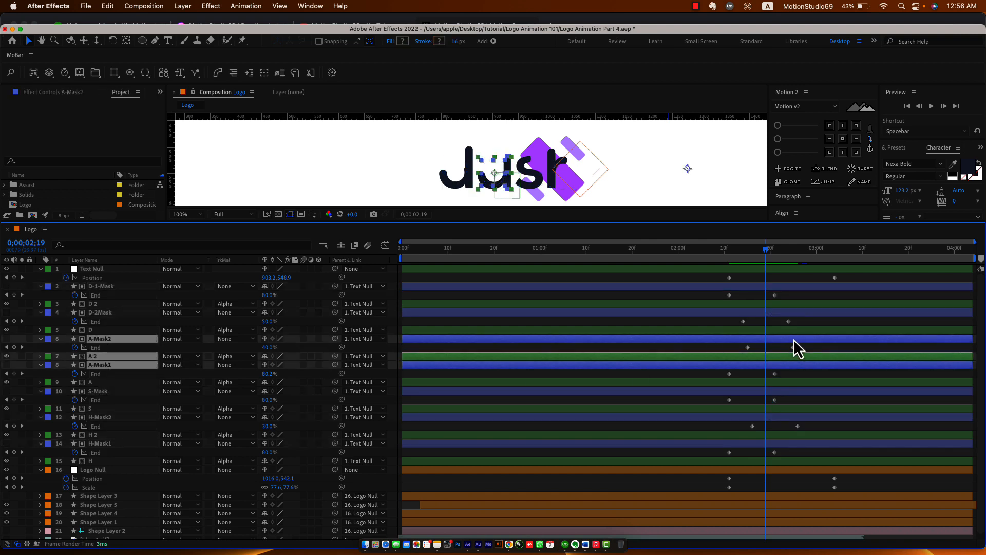
left_click(107, 348)
left_click(103, 373, "shift")
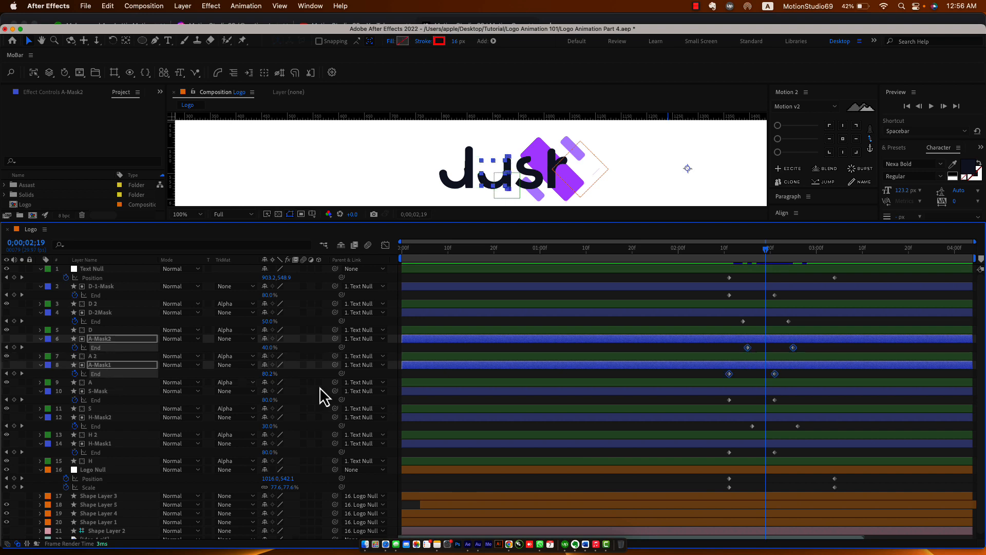
left_click_drag(730, 375, 763, 375)
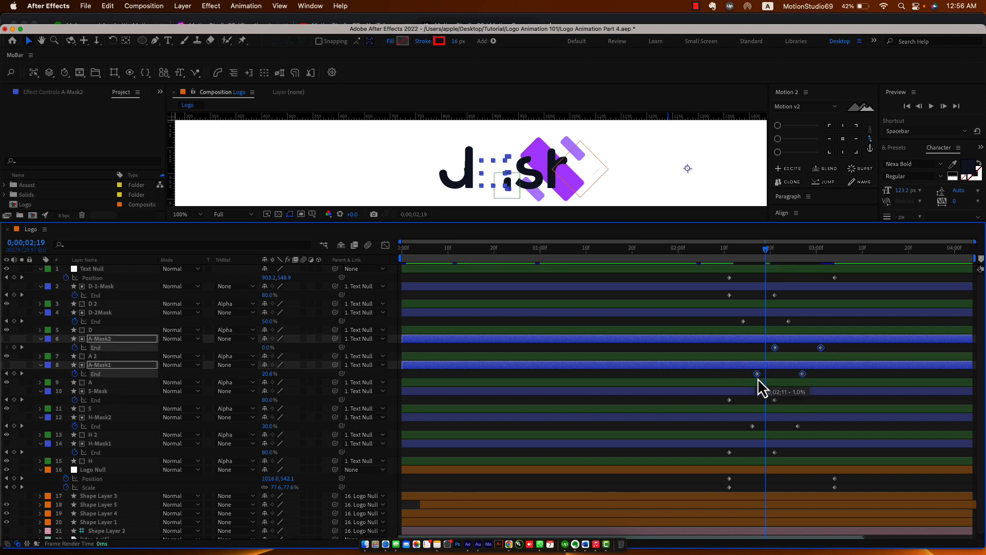
Delay the S and H mask End keyframes, with the 'h' finishing last, around 03:02–03:07.
left_click(103, 401)
left_click(103, 426, "shift")
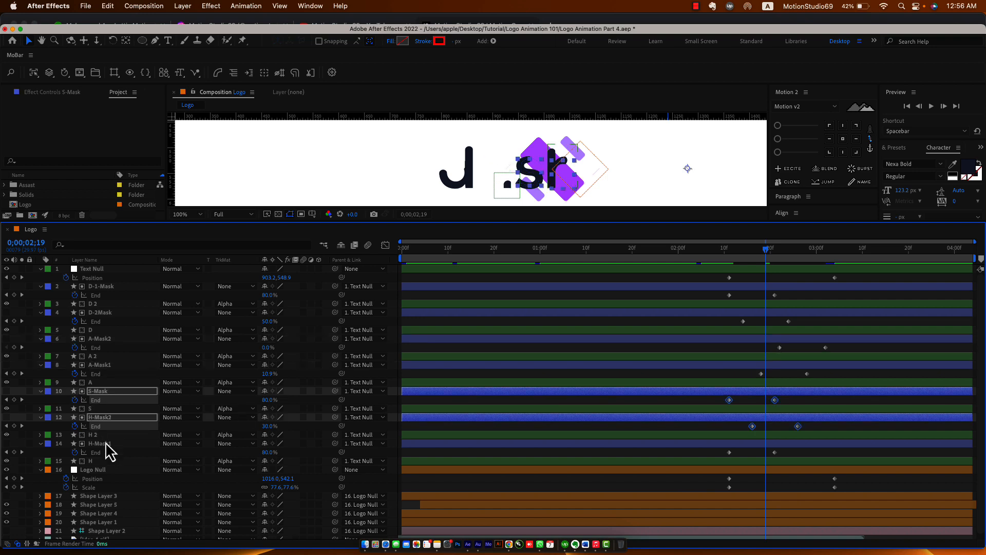
left_click(105, 453, "shift")
left_click(740, 455)
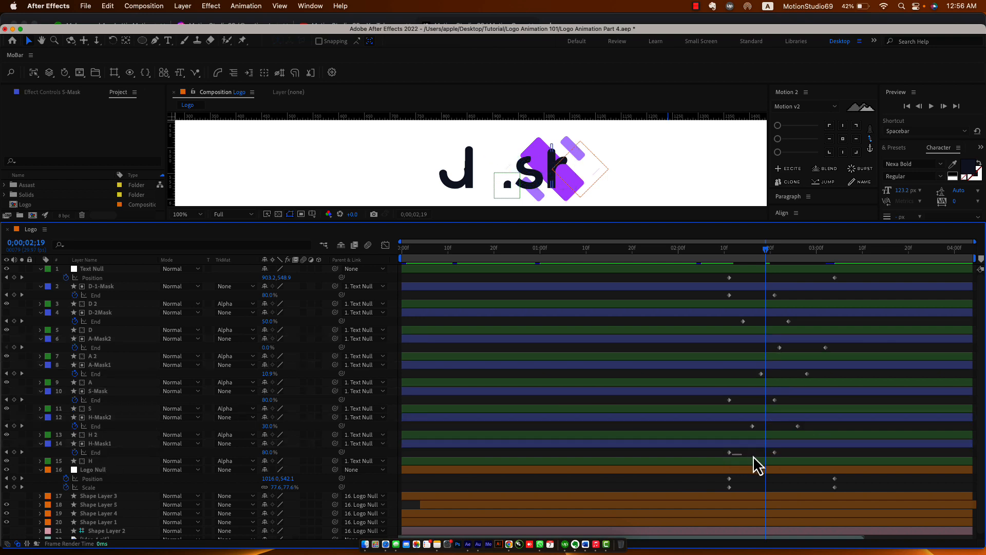
left_click_drag(723, 455, 821, 402)
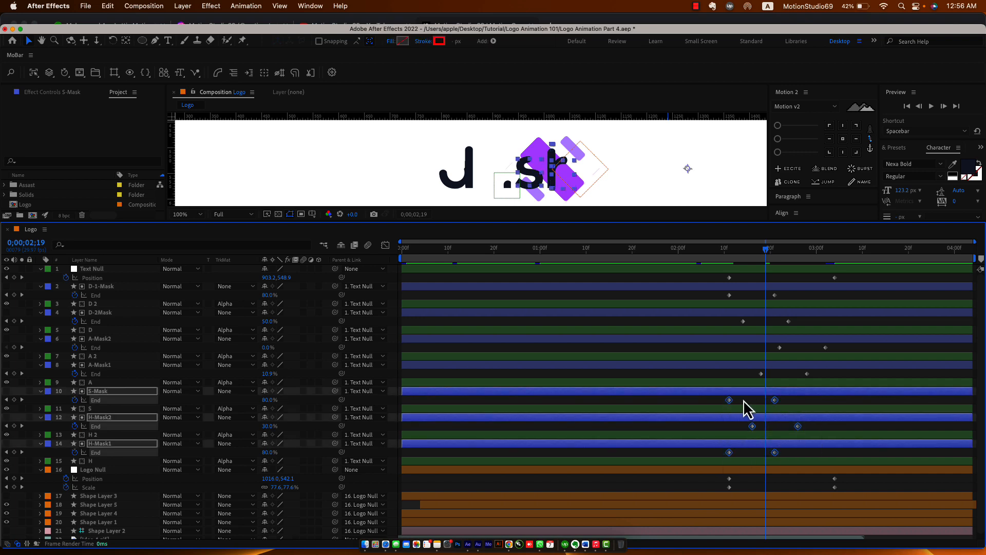
left_click_drag(730, 400, 781, 403)
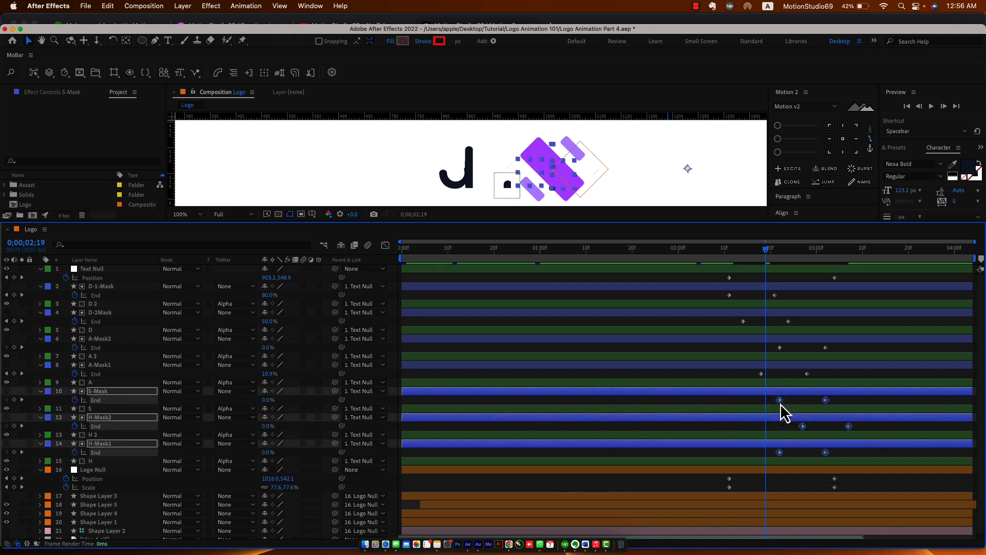
left_click_drag(769, 454, 875, 424)
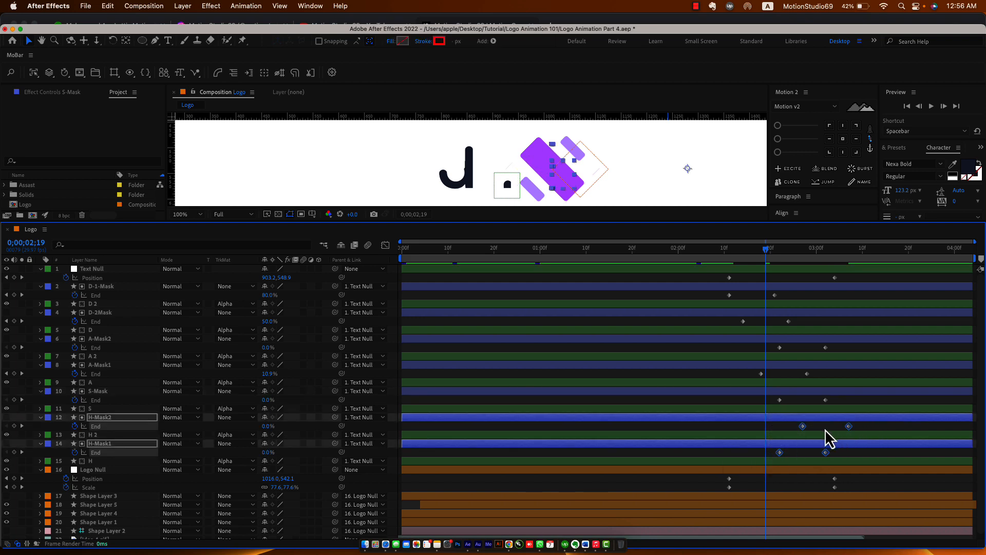
left_click_drag(805, 430, 832, 429)
left_click_drag(713, 249, 833, 288)
left_click_drag(833, 429, 809, 438)
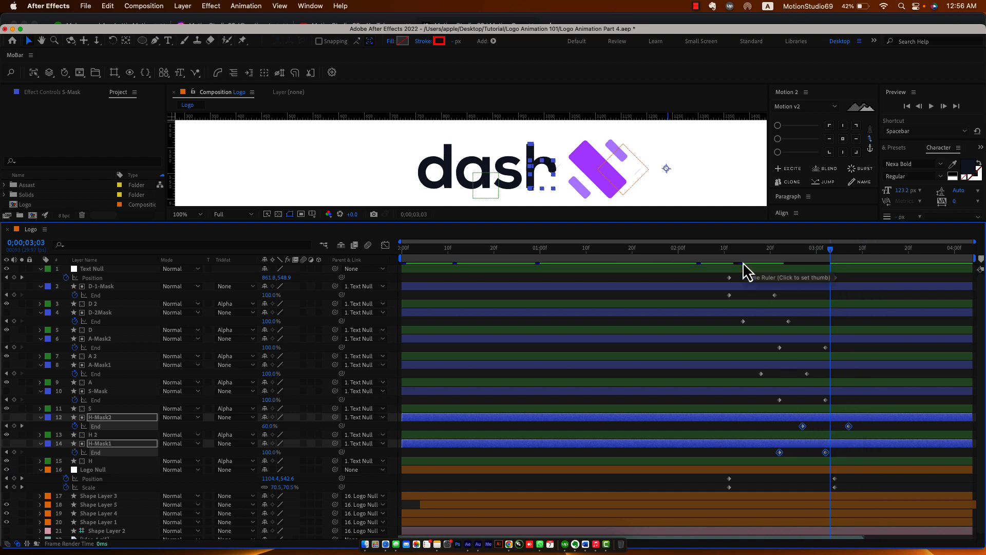
Move S-Mask's End keyframes earlier to start at 02:22, save, and scrub to preview.
left_click_drag(744, 271, 807, 273)
left_click(779, 400)
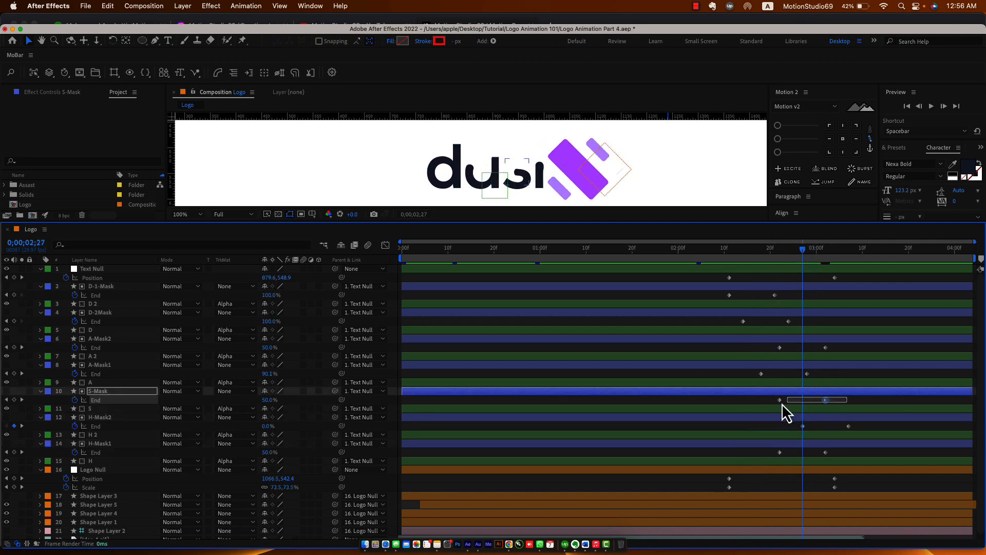
left_click(764, 403)
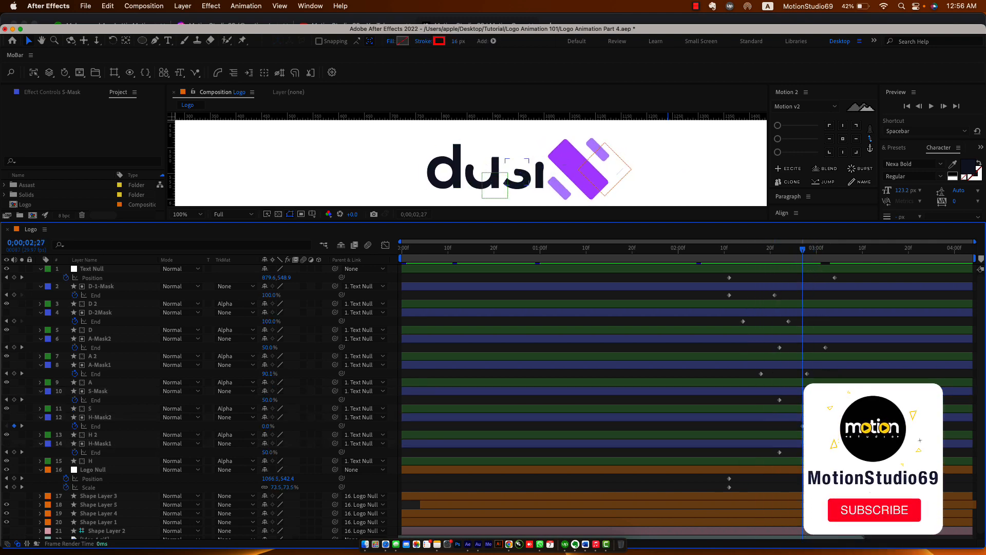
left_click_drag(841, 398, 768, 403)
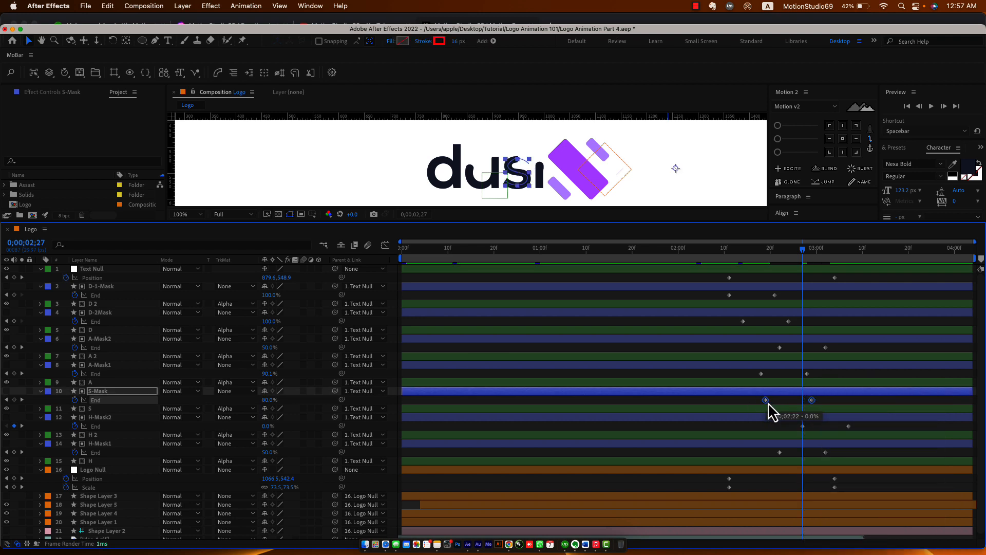
key("super+s")
left_click_drag(717, 250, 399, 293)
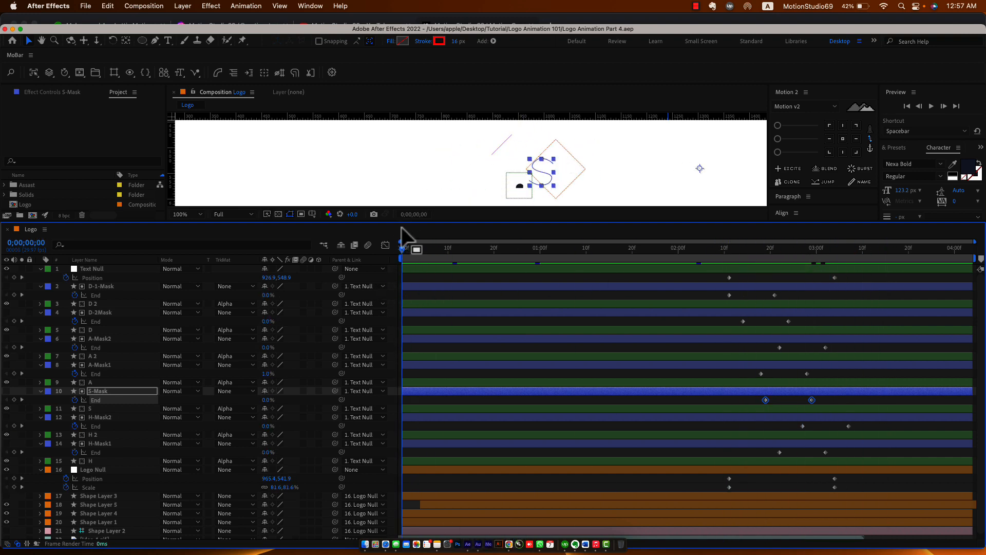
Apply Easy Ease (F9) to every mask End, Position and Scale keyframe in the maximized timeline.
left_click_drag(403, 222, 405, 321)
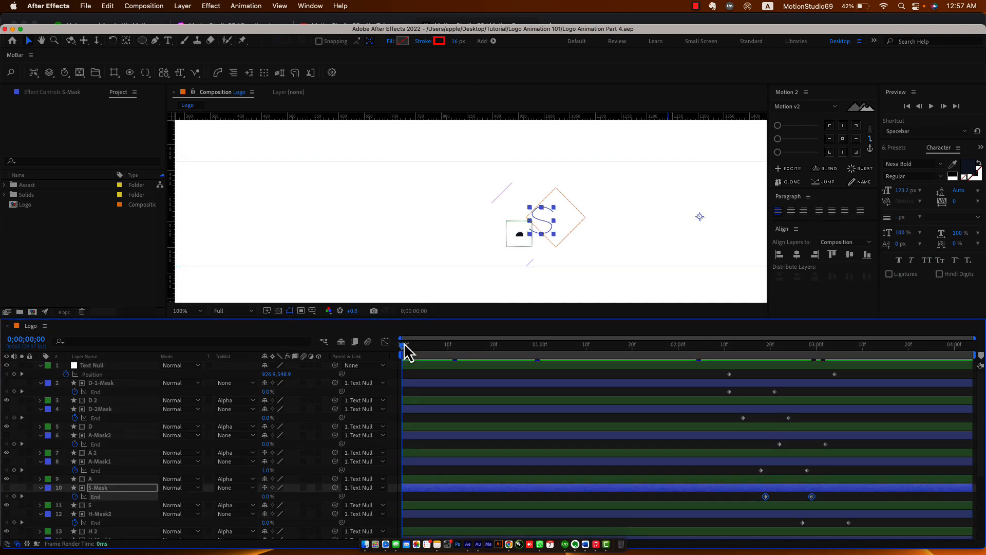
left_click(398, 379)
key("u")
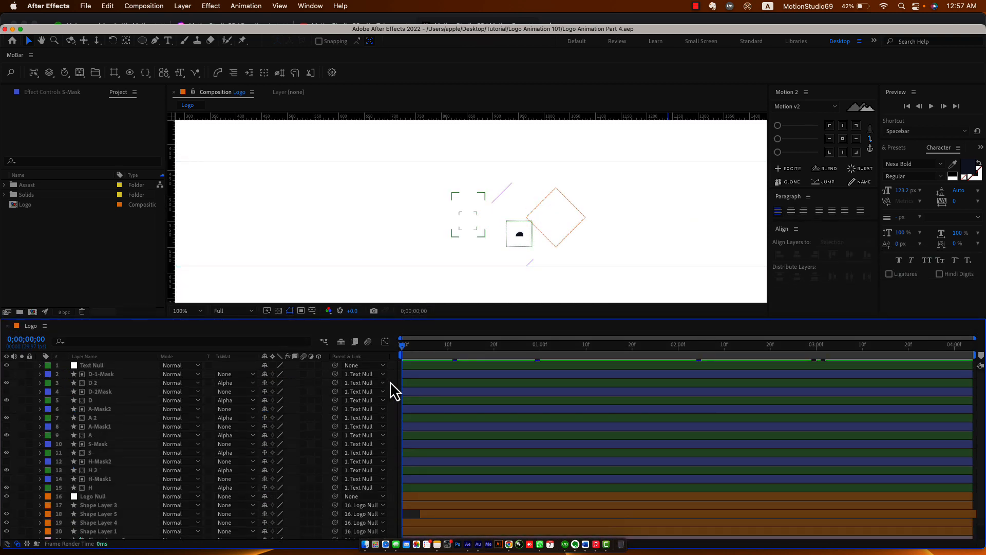
key("grave")
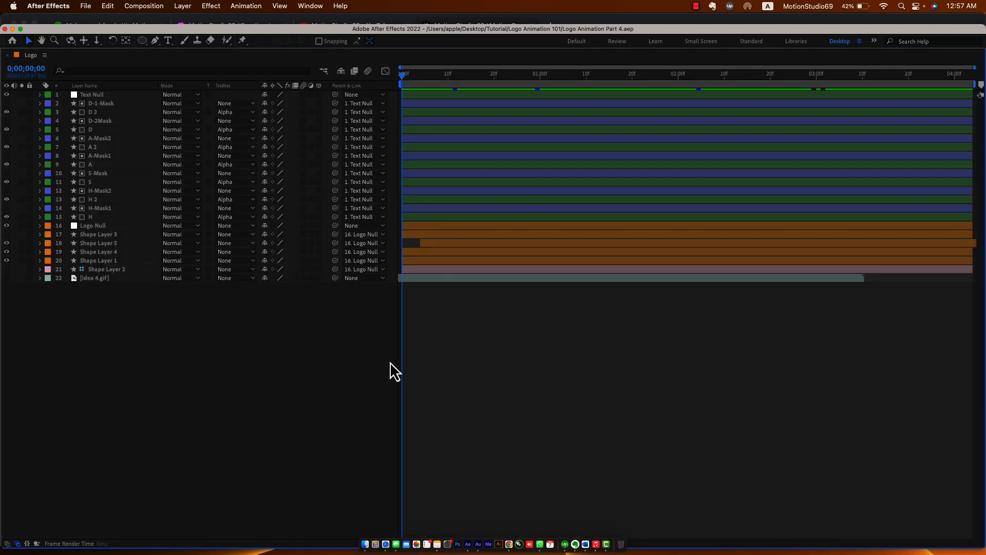
key("u")
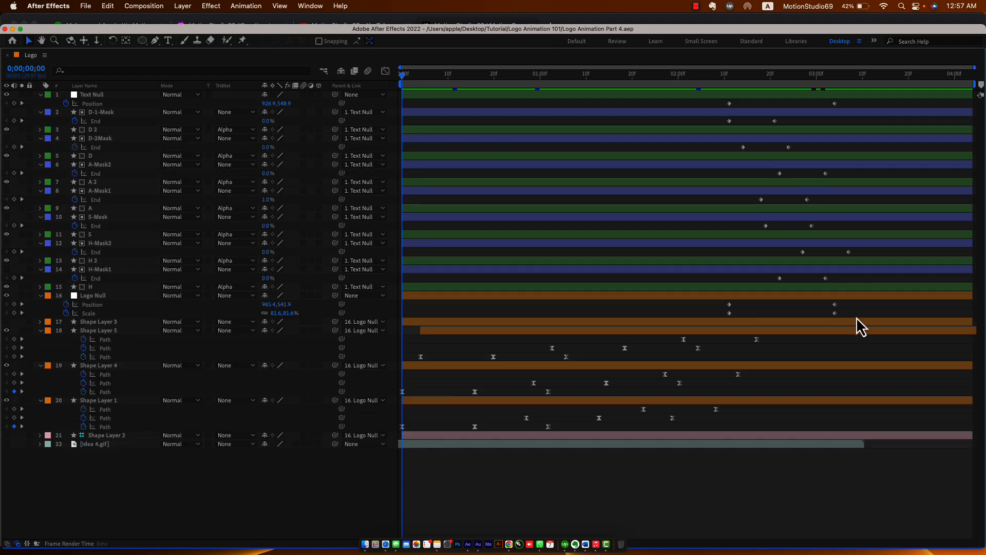
left_click_drag(857, 318, 648, 110)
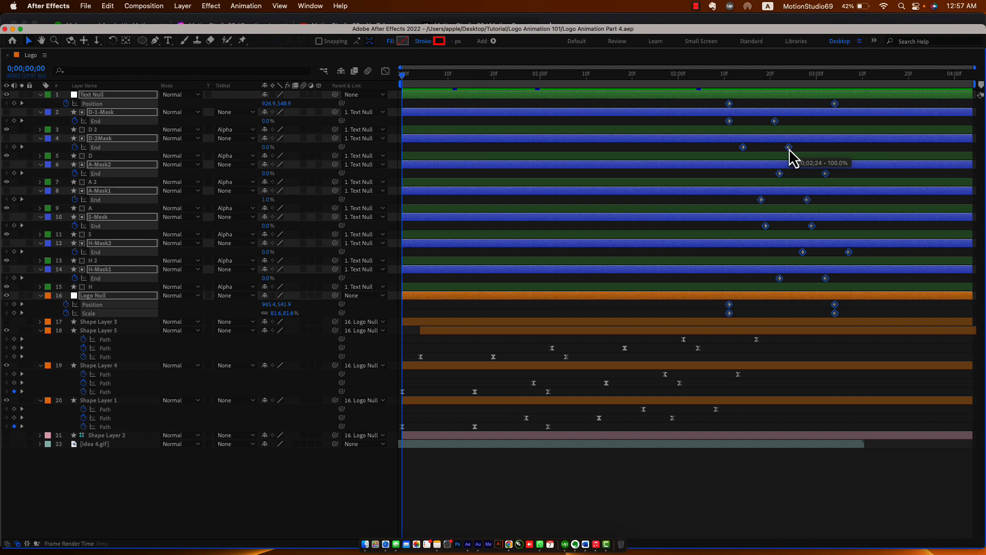
key("F9")
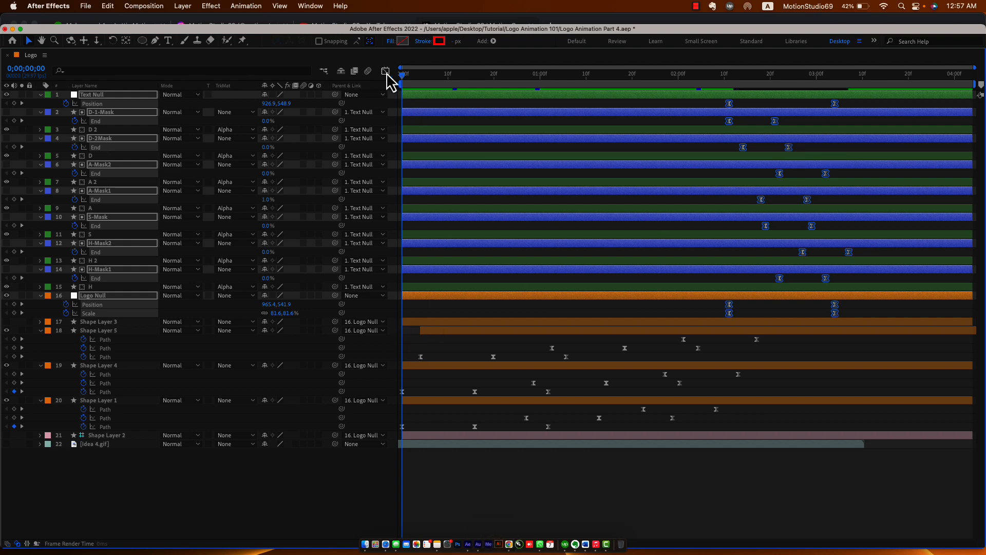
In the speed graph, trial an influence change and a one-frame keyframe shift, undoing both.
left_click(386, 71)
left_click_drag(903, 452, 685, 494)
left_click_drag(842, 477, 762, 478)
key("super+z")
left_click_drag(892, 458, 702, 503)
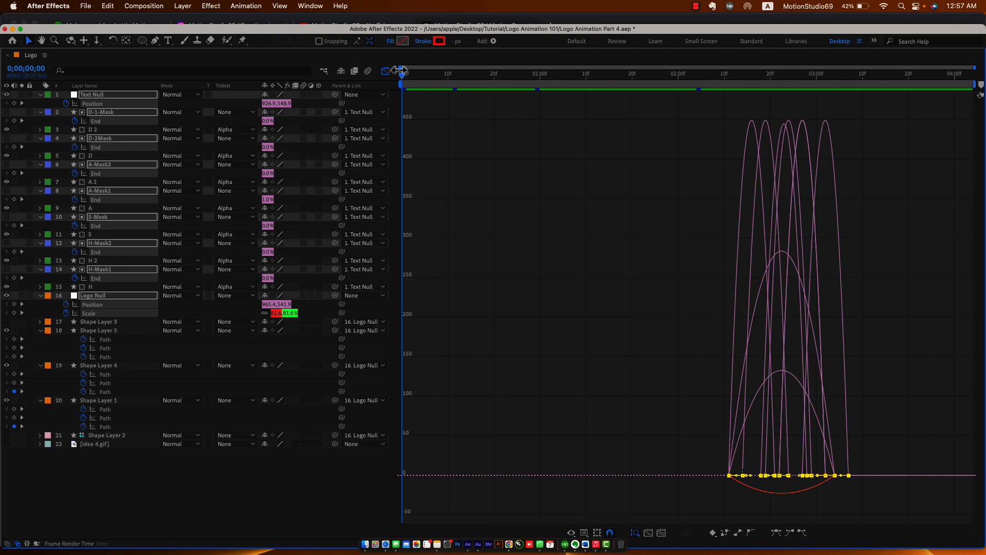
left_click_drag(400, 71, 734, 97)
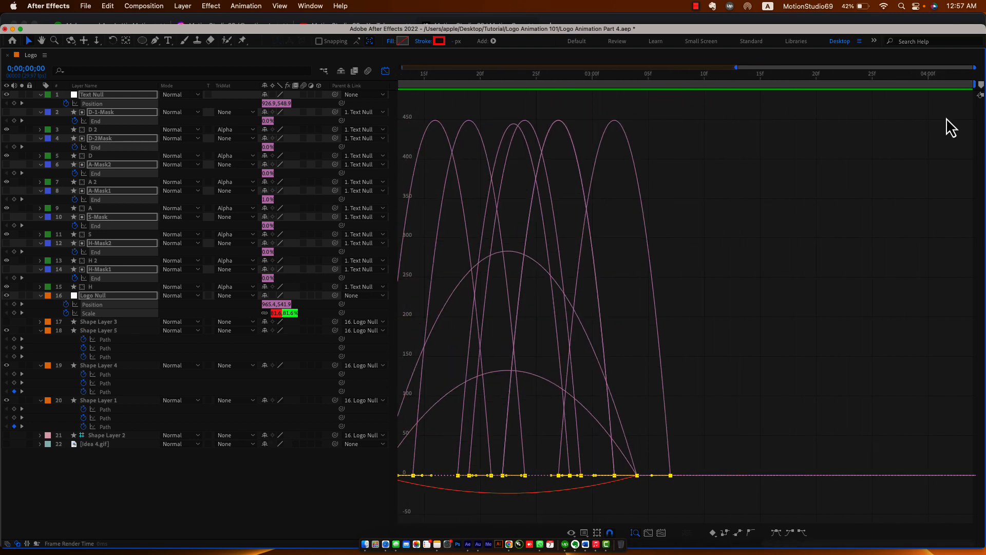
left_click_drag(972, 70, 839, 81)
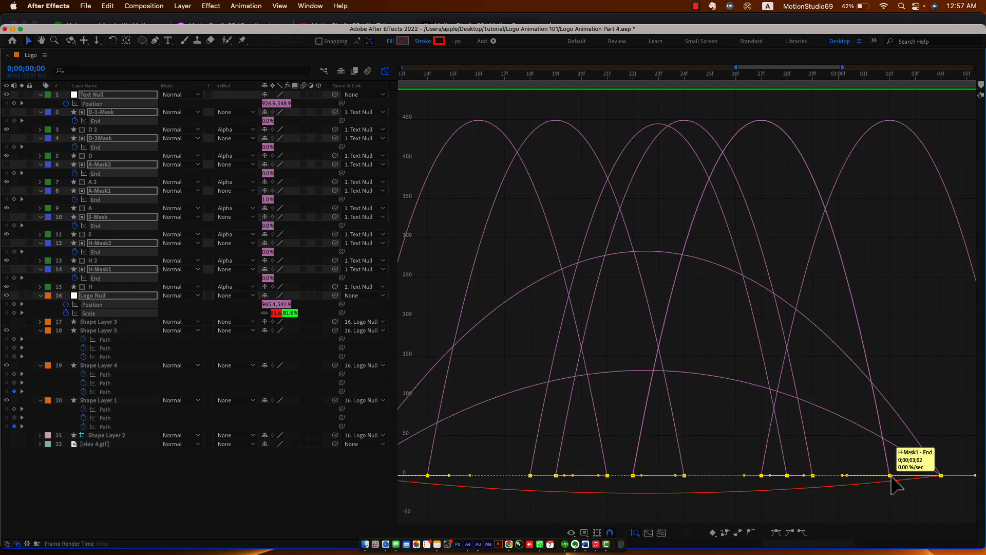
left_click_drag(892, 478, 493, 481)
key("super+z")
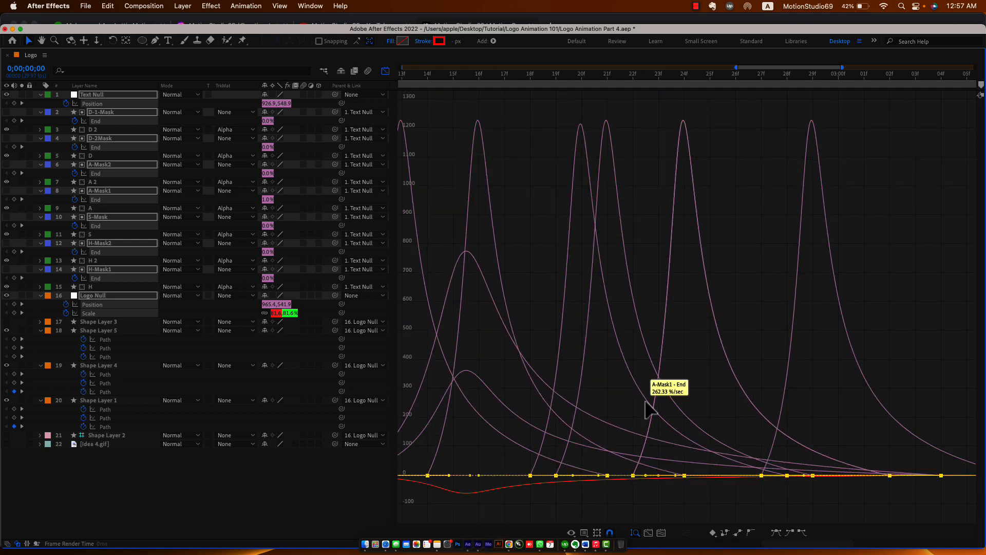
Restore the normal panel layout with all layer properties collapsed and a taller viewer.
left_click(655, 229)
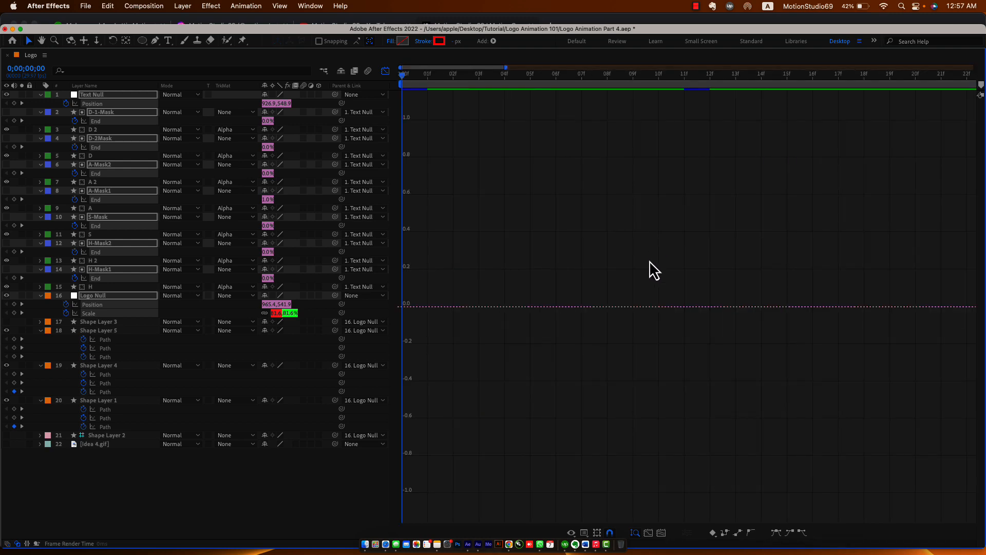
key("grave")
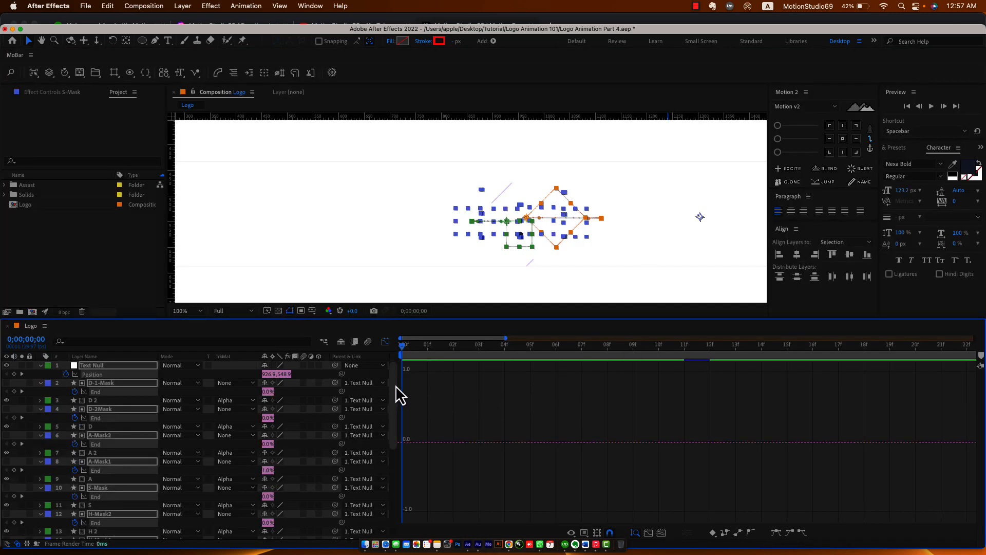
key("u")
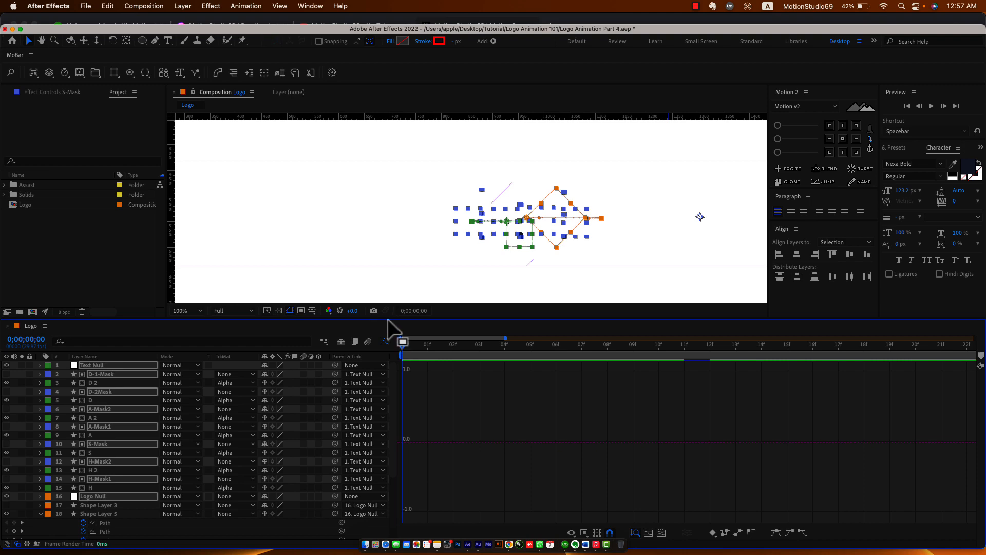
left_click_drag(387, 319, 383, 380)
Play a preview, then zoom the viewer in and park the playhead at 0;00;01;13.
key("shift+slash")
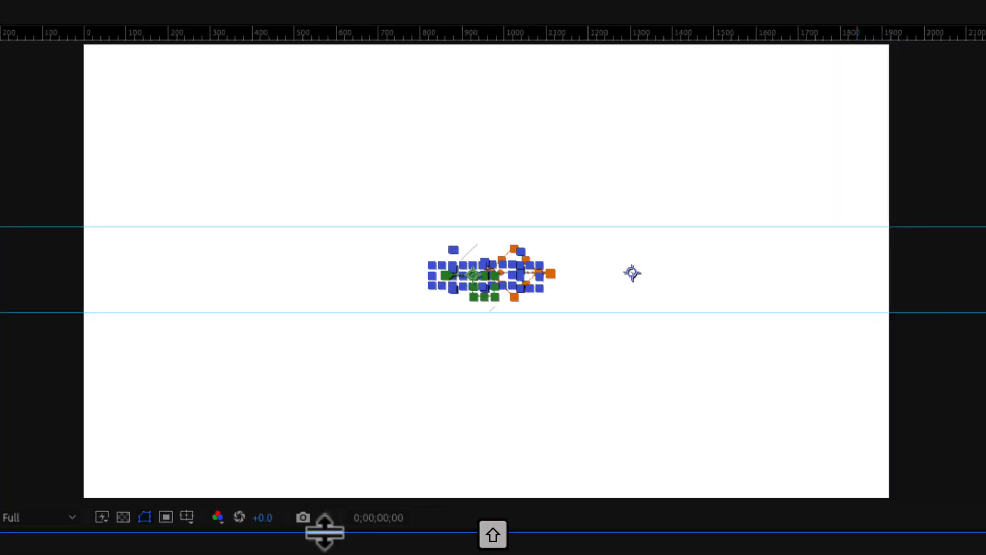
key("space")
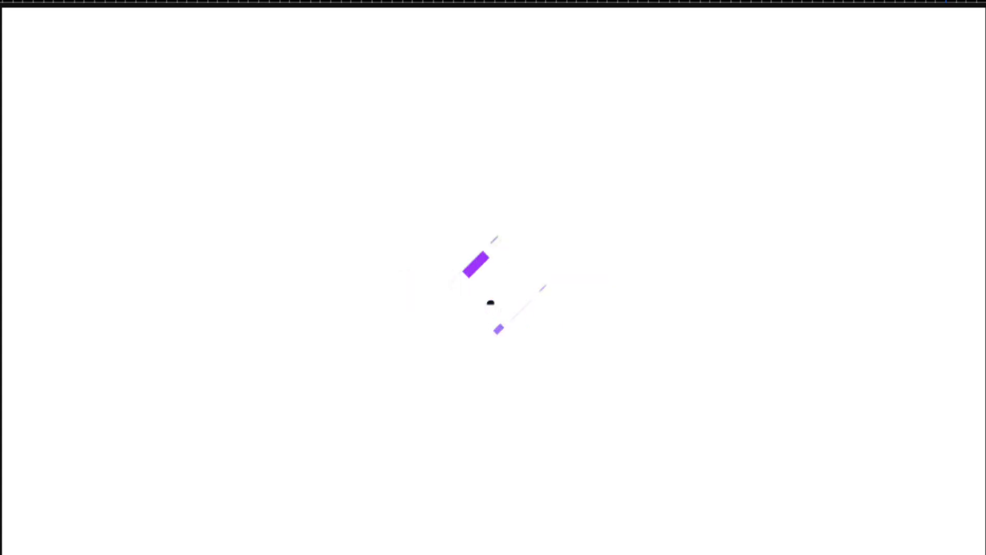
key("space")
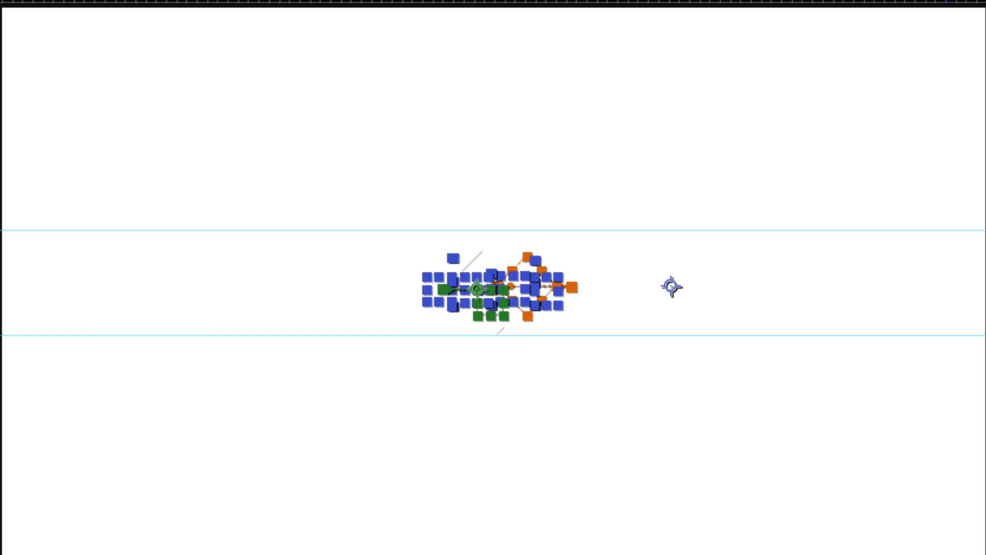
key("F2")
key("period")
key("period")
key("period")
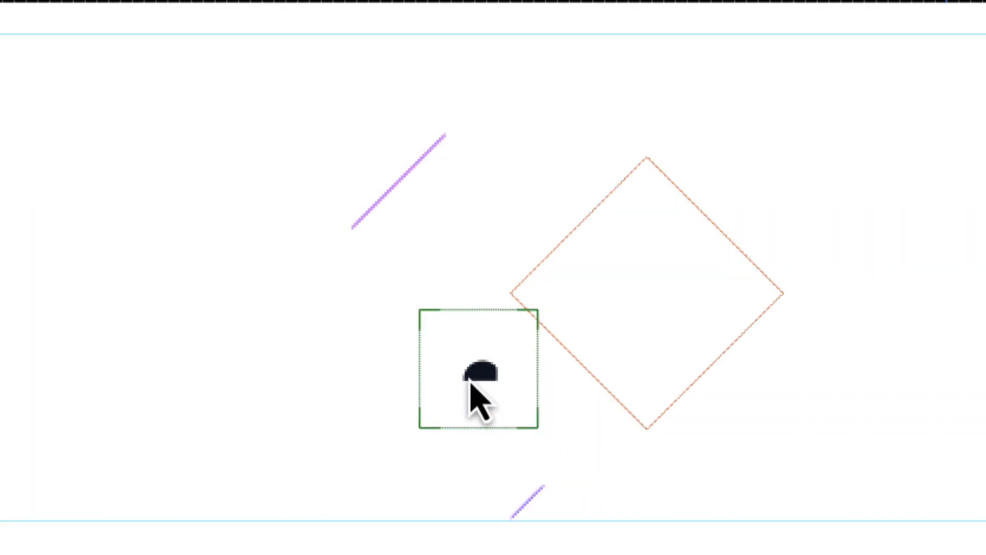
left_click_drag(431, 412, 711, 436)
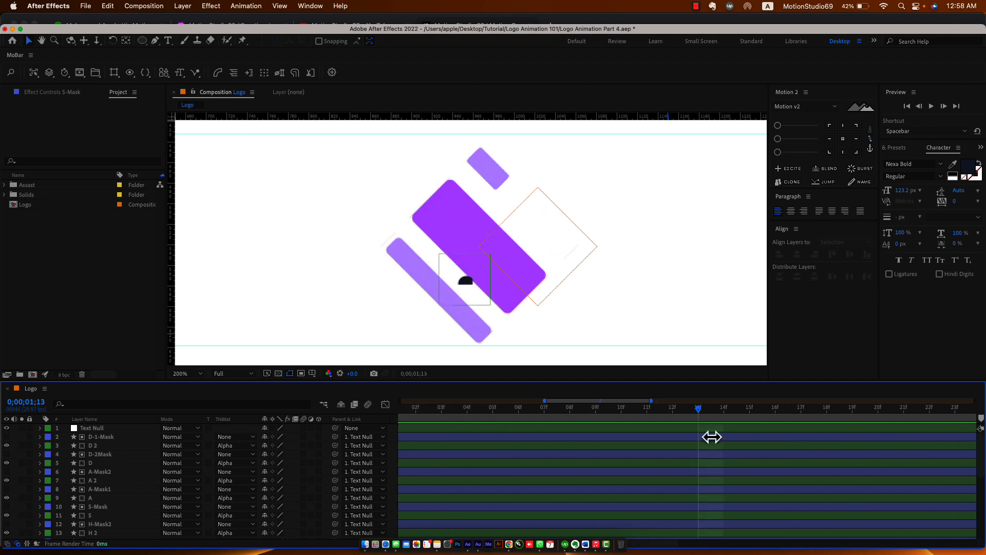
key("semicolon")
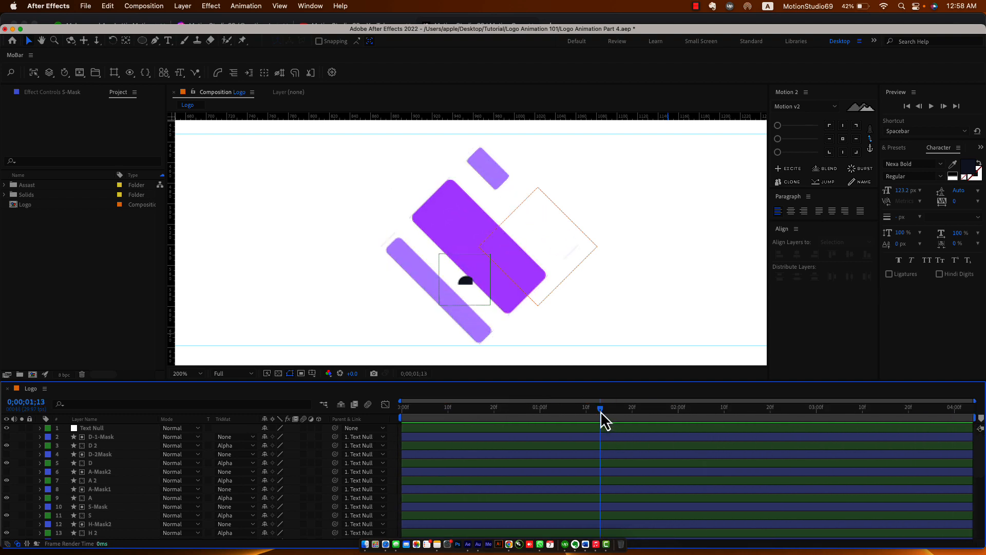
Show the keyframed End properties of A-Mask1 and A-Mask2 at frame 0;00;02;18.
left_click_drag(600, 411, 790, 417)
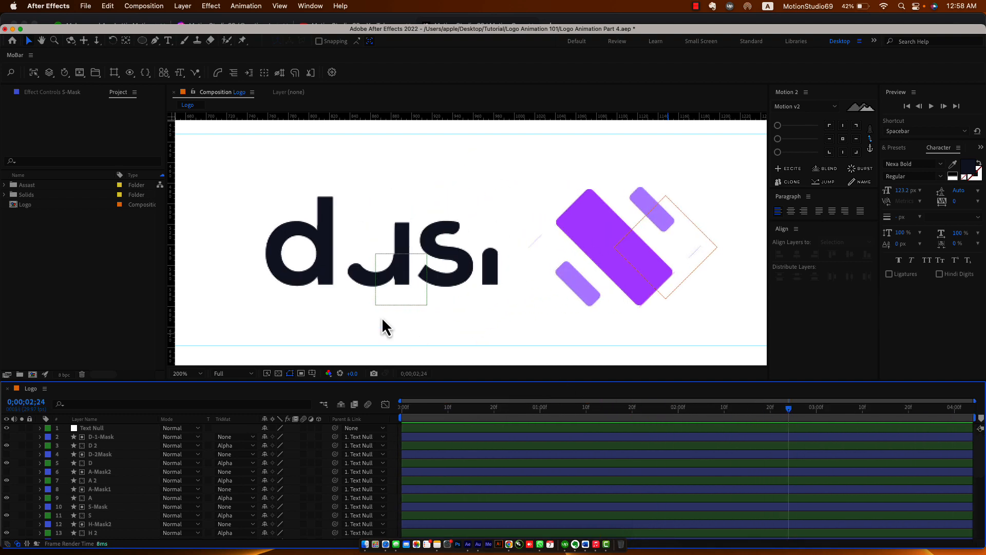
left_click(362, 282)
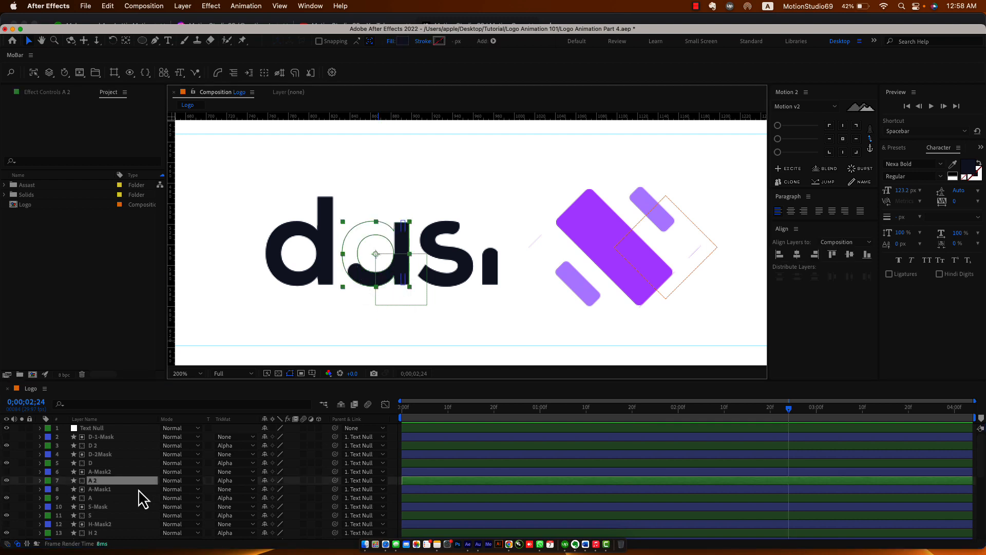
left_click(107, 498)
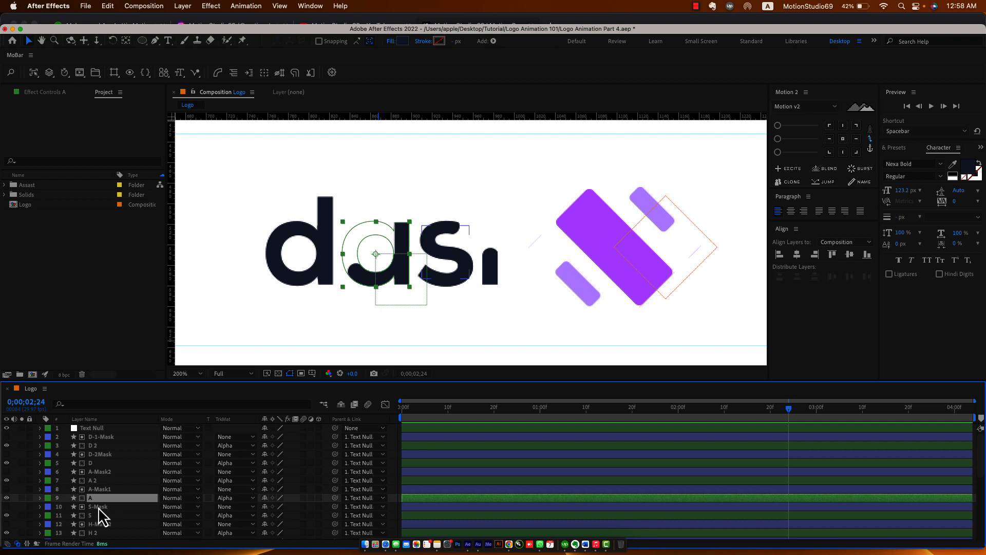
left_click(105, 507)
left_click(106, 490)
key("u")
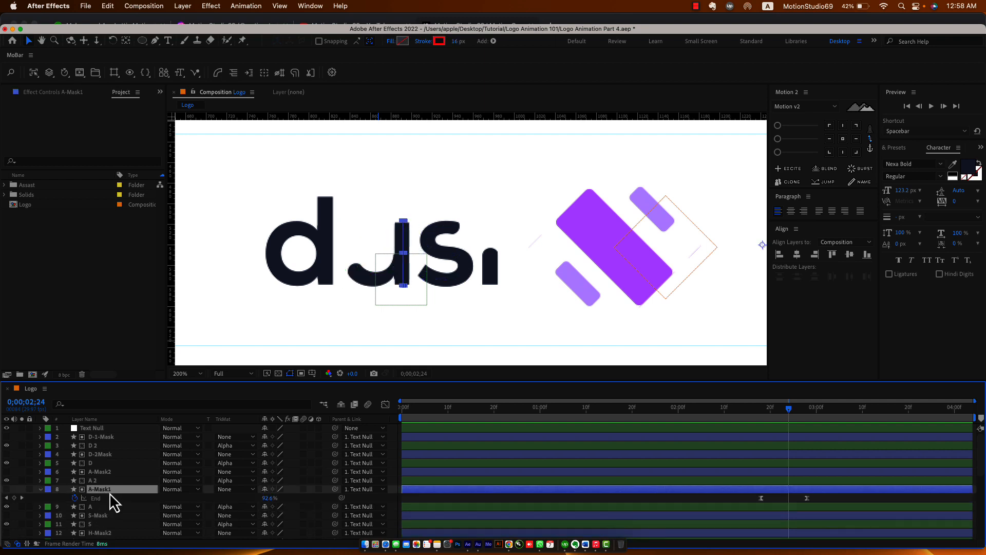
left_click(101, 472)
key("u")
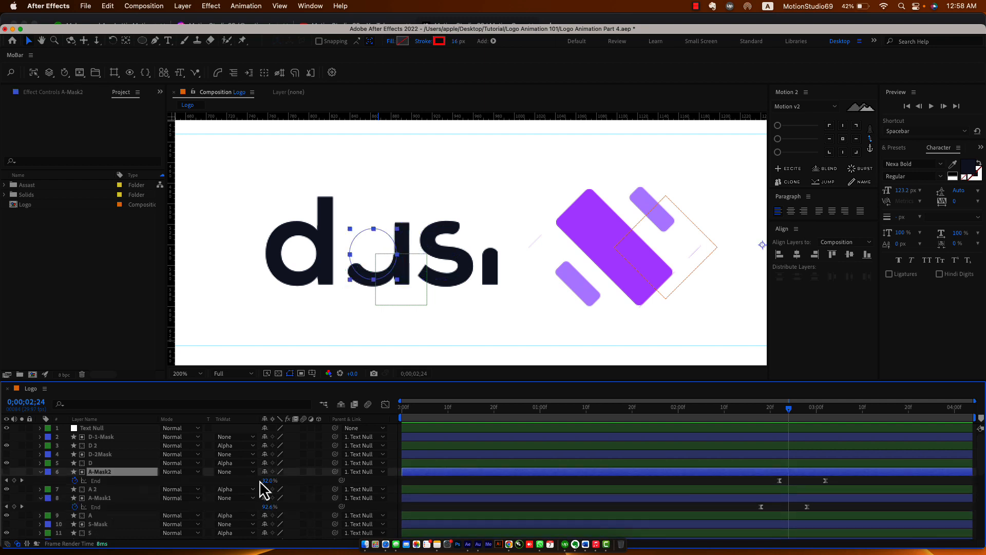
left_click_drag(783, 415, 758, 418)
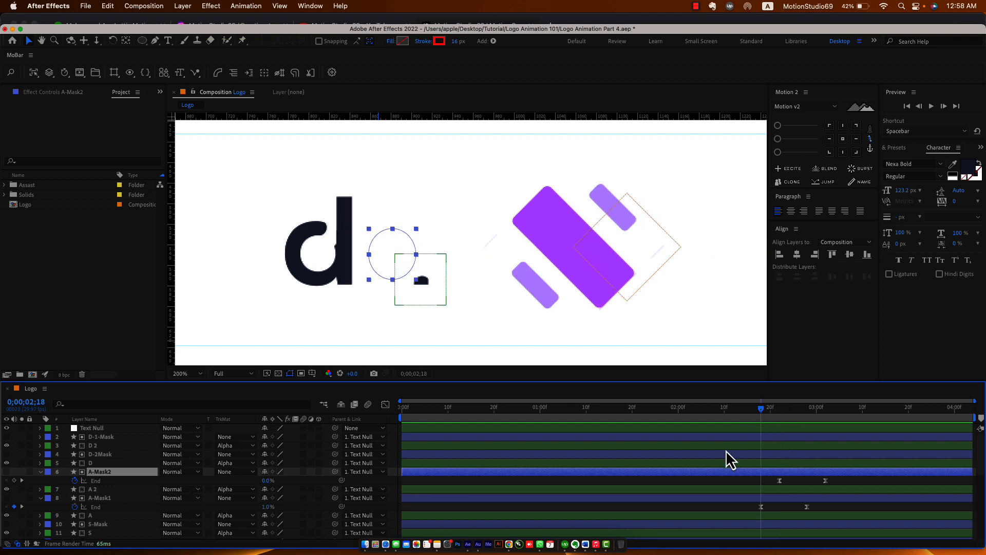
left_click(282, 510)
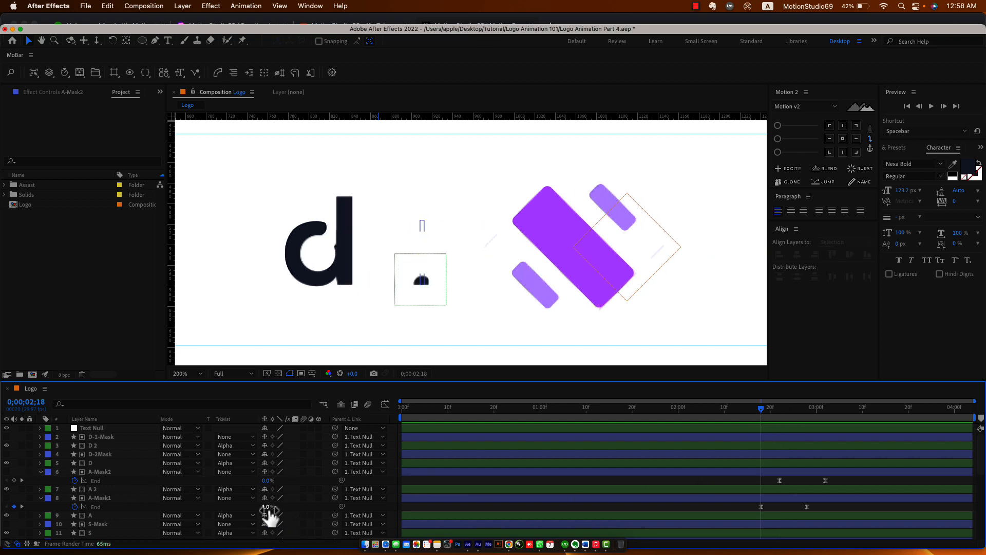
Set A-Mask1's End value to 0% and scrub to check the 'a' reveal.
left_click(266, 507)
type("0")
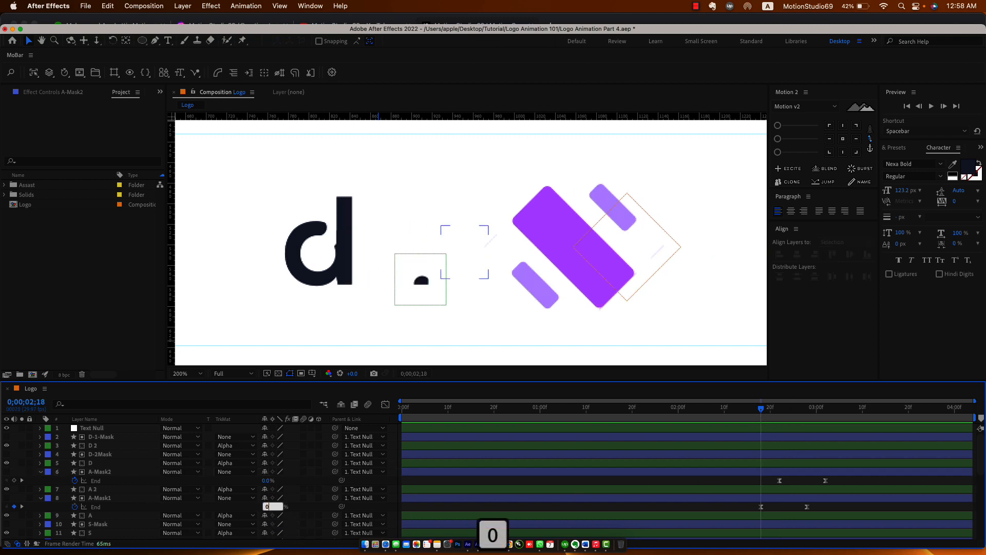
key("Return")
left_click(721, 508)
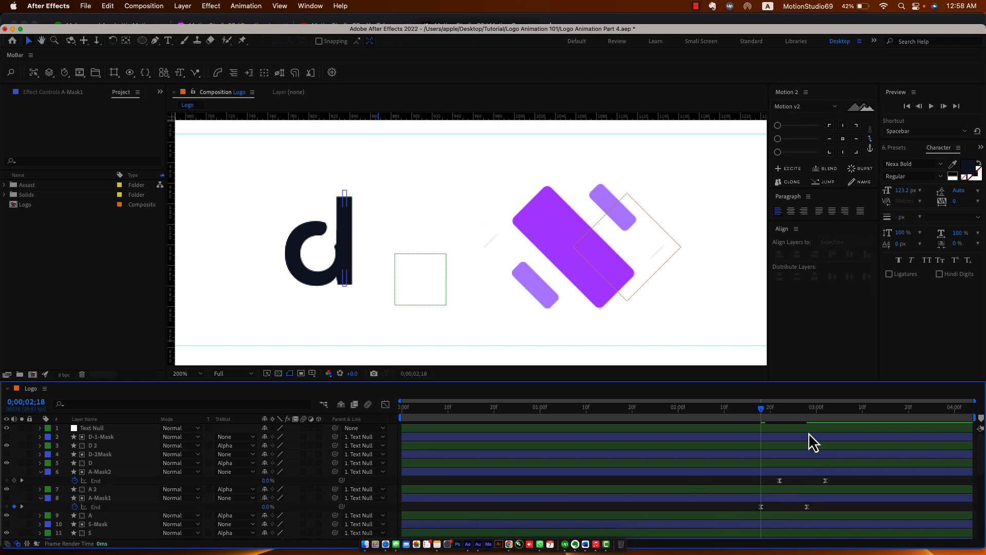
left_click_drag(764, 409, 753, 433)
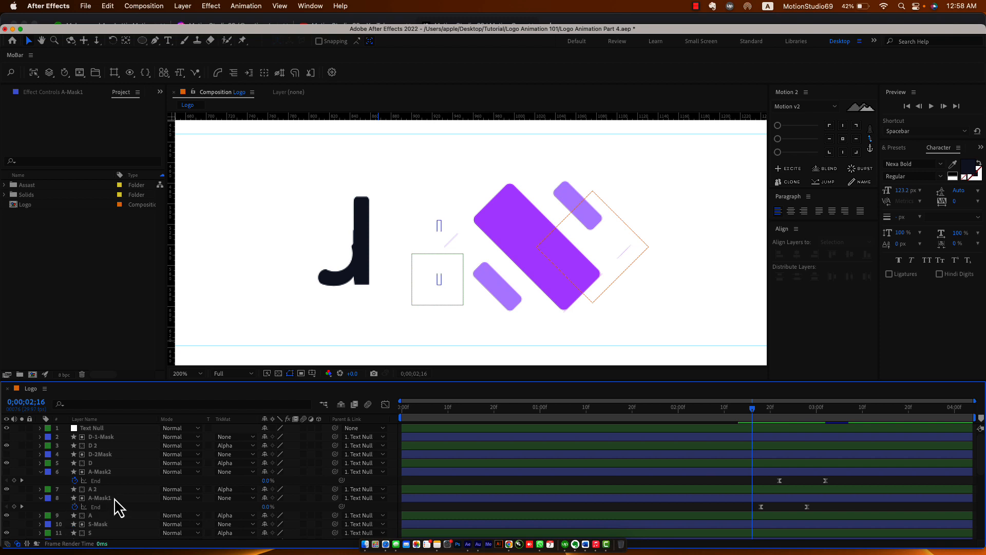
Select the D-2Mask and A-mask End keyframes and trial shifting them earlier, then undo.
key("u")
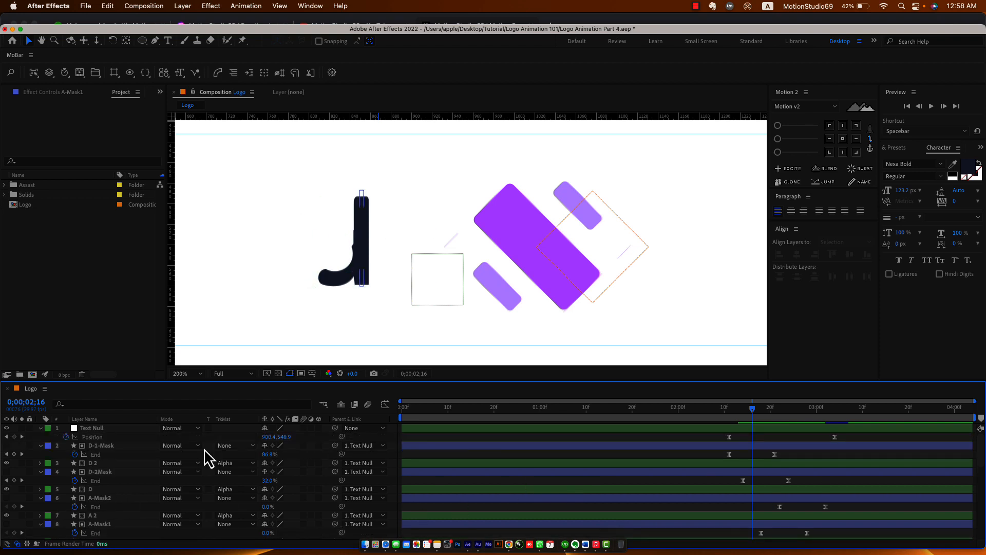
scroll(856, 485, "down", 1)
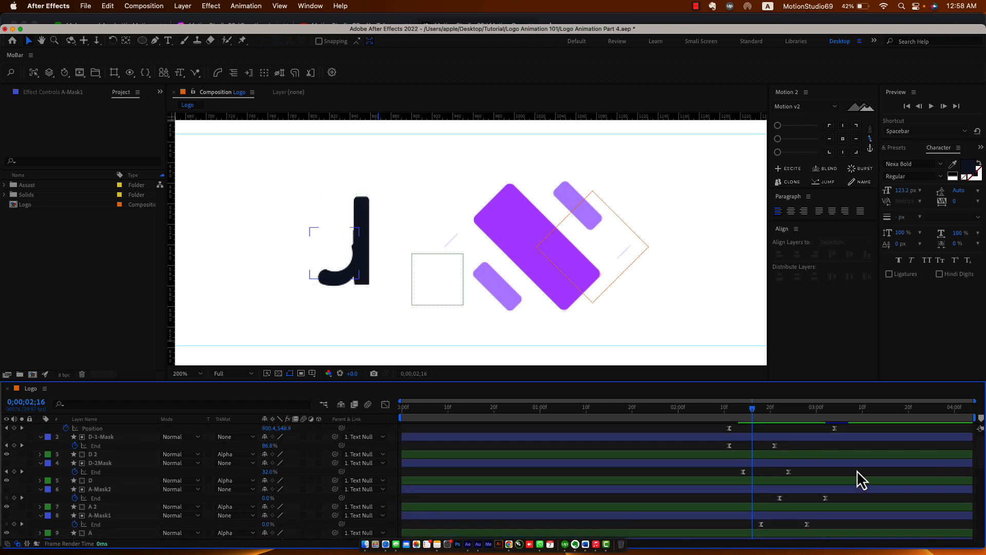
left_click_drag(857, 470, 733, 539)
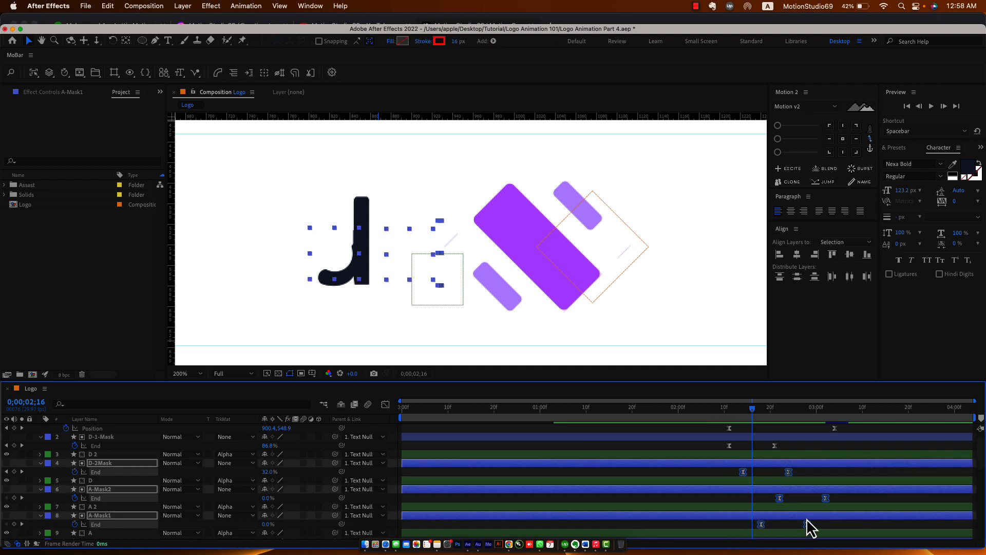
scroll(809, 524, "down", 2)
left_click_drag(857, 481, 732, 549)
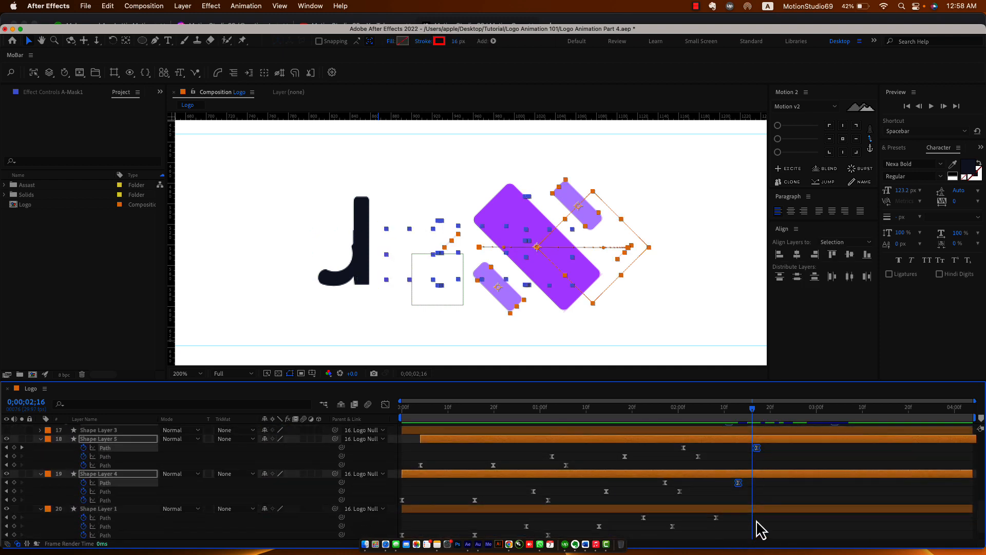
scroll(772, 515, "up", 5)
scroll(773, 516, "up", 2)
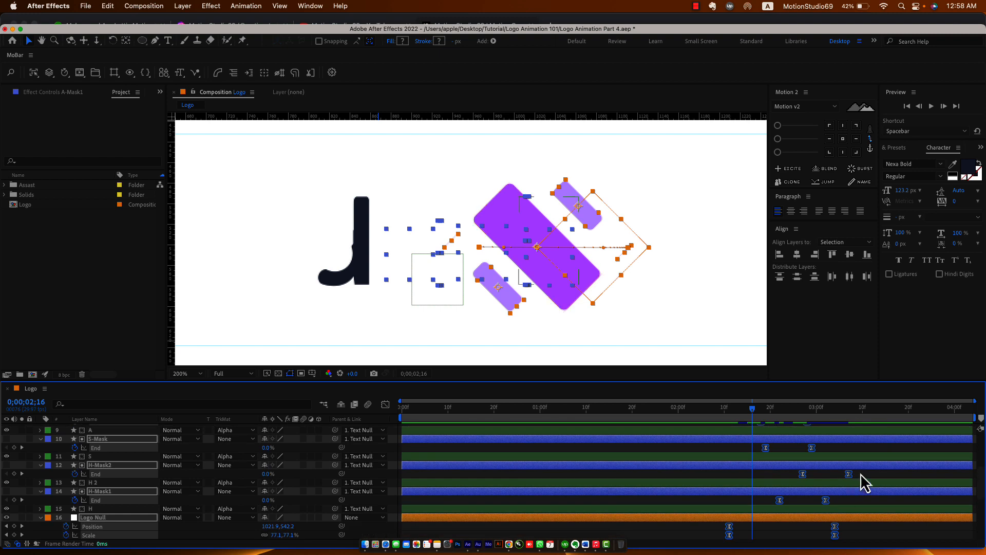
left_click_drag(874, 448, 758, 483)
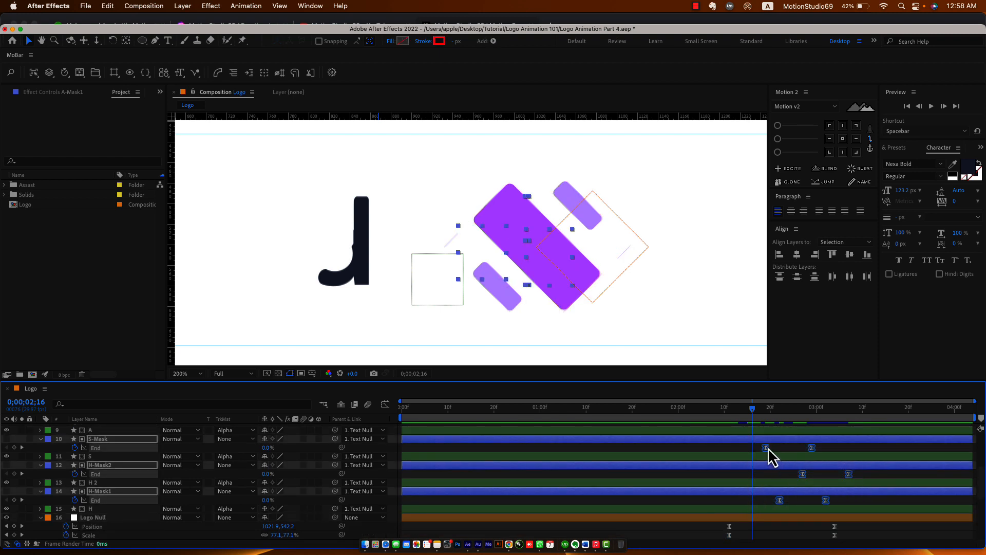
left_click_drag(769, 448, 743, 452)
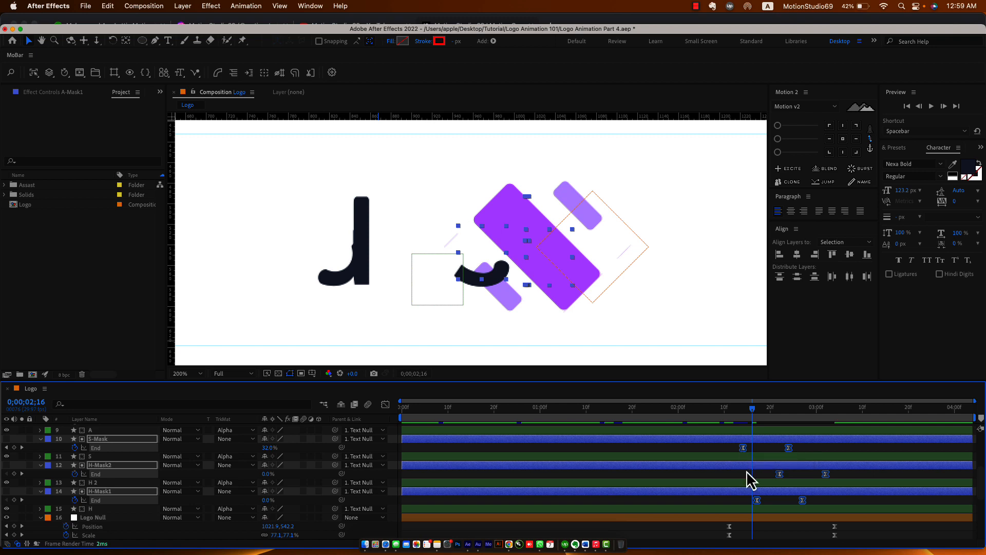
scroll(755, 479, "up", 4)
key("super+z")
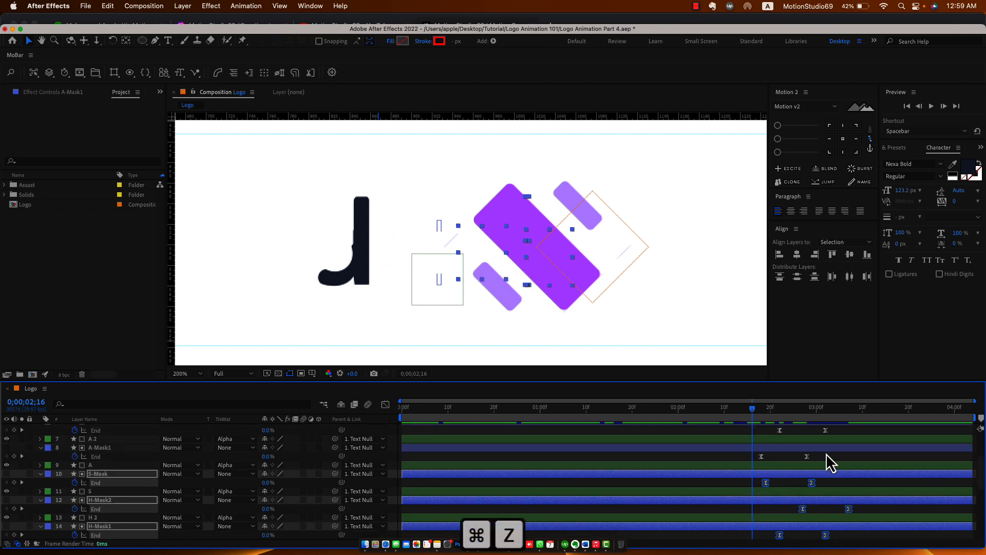
Move the A-Mask2 and A-Mask1 End keyframes earlier to tighten the 'a' after the 'd'.
scroll(828, 458, "up", 2)
left_click_drag(855, 448, 759, 480)
left_click(759, 477)
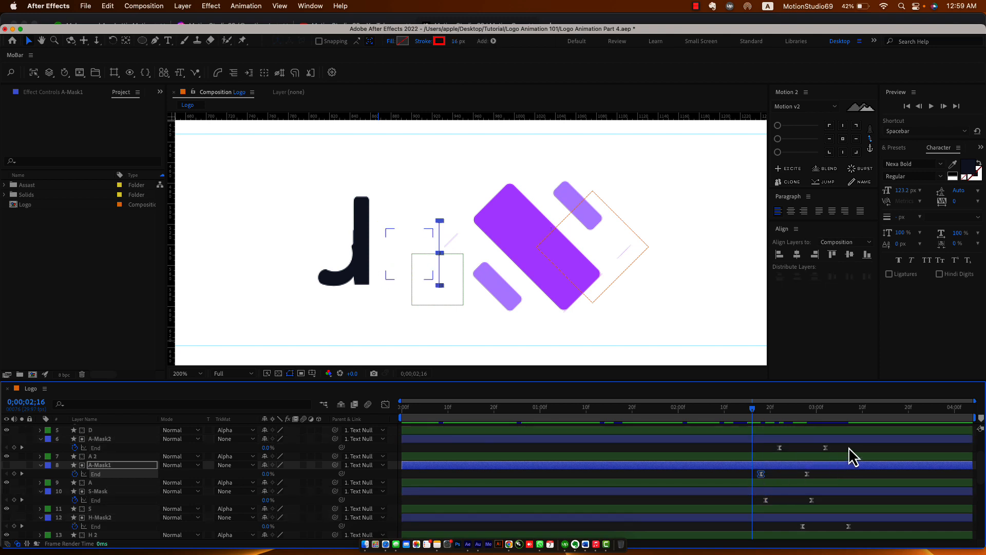
left_click_drag(849, 447, 745, 530)
scroll(745, 530, "down", 3)
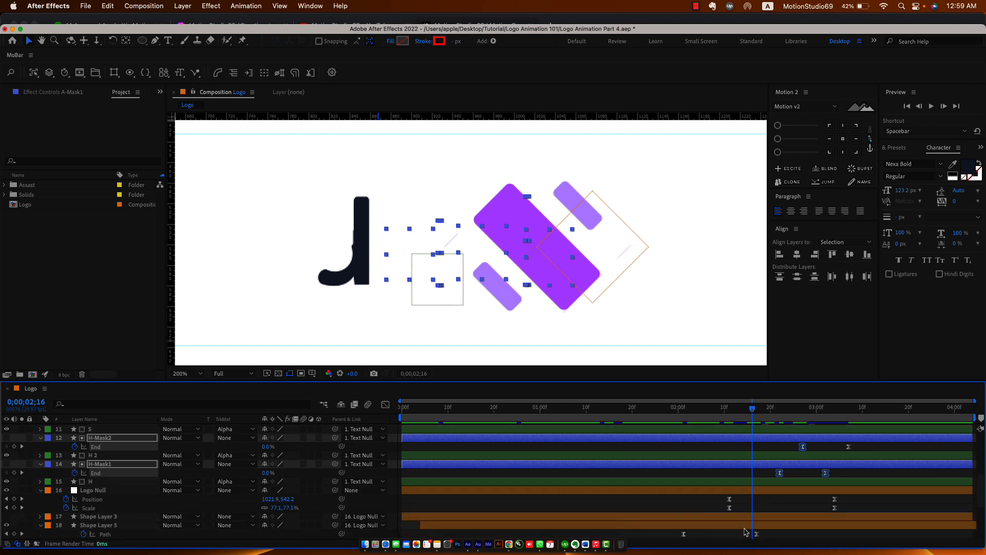
scroll(745, 530, "up", 7)
left_click_drag(794, 487, 735, 487)
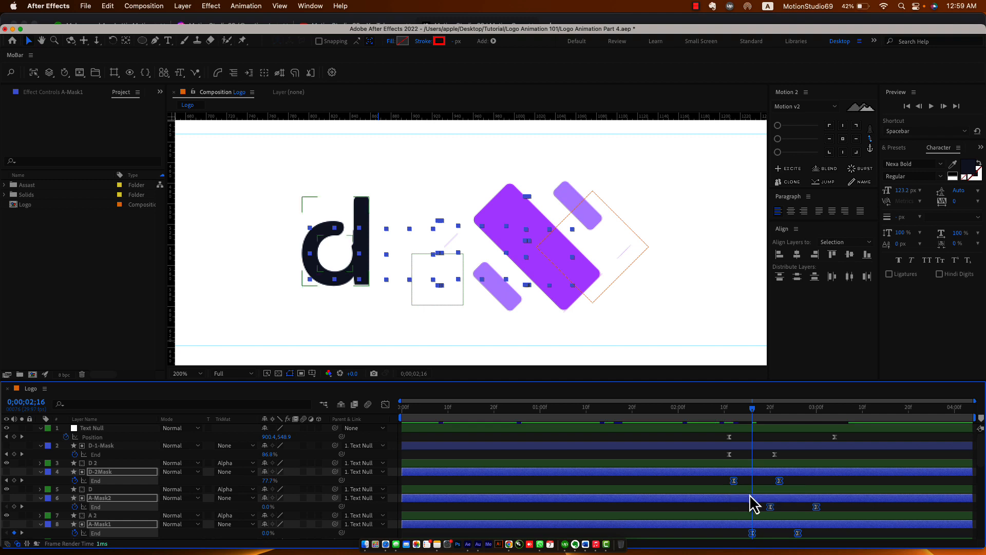
key("super+z")
left_click_drag(814, 482, 726, 485)
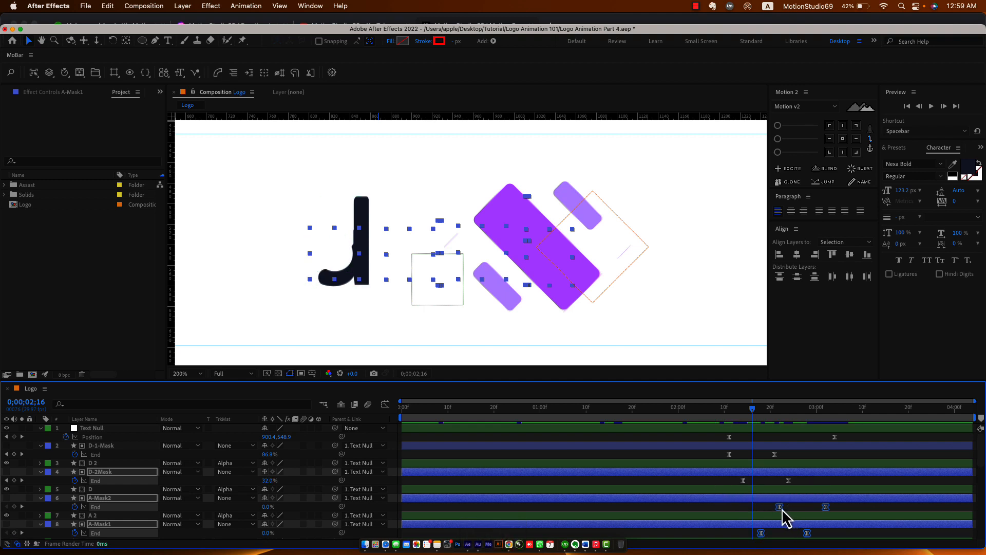
left_click_drag(782, 508, 759, 512)
Nudge A-Mask2's End keyframes earlier to about 02:15–02:25 and scrub through the reveal.
left_click_drag(751, 409, 760, 428)
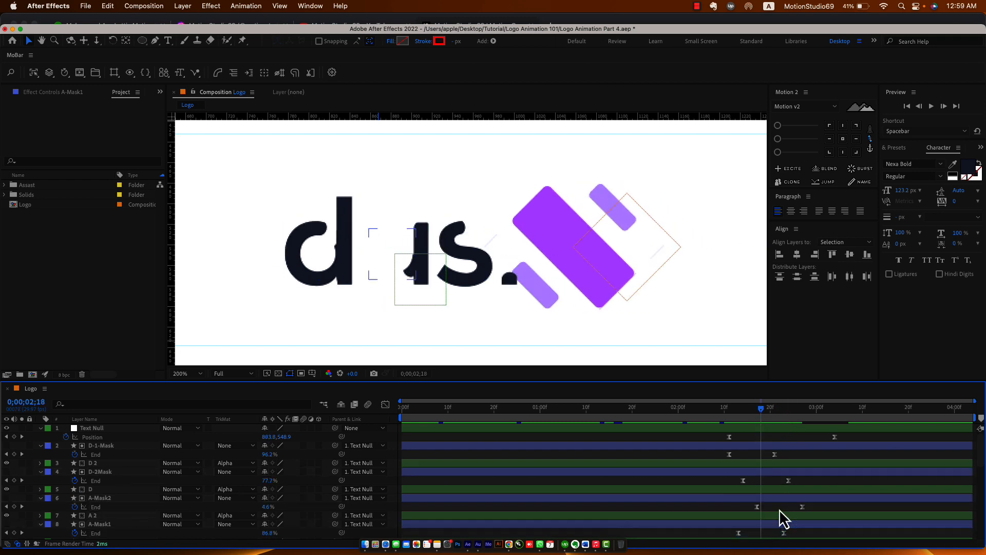
left_click(760, 500)
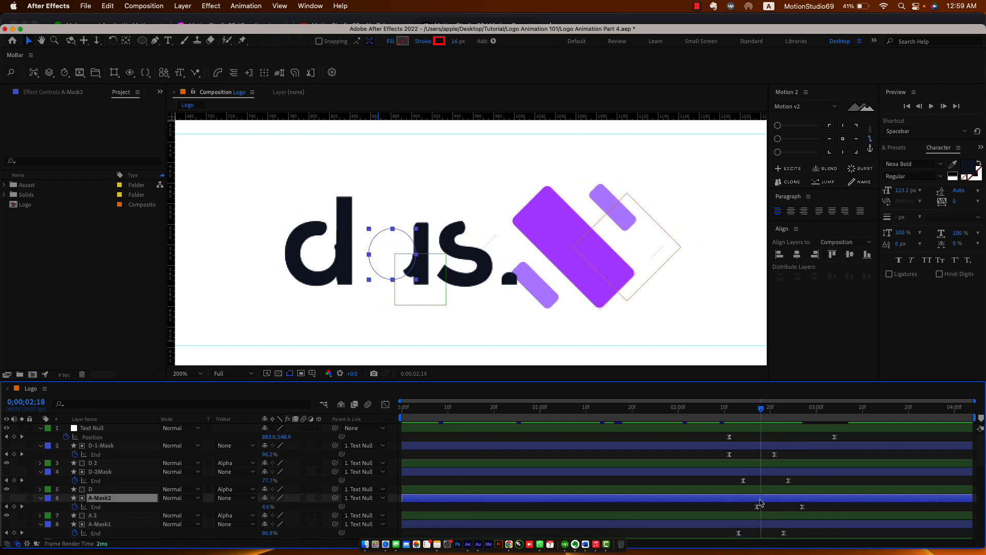
left_click_drag(819, 505, 752, 509)
left_click_drag(731, 413, 752, 422)
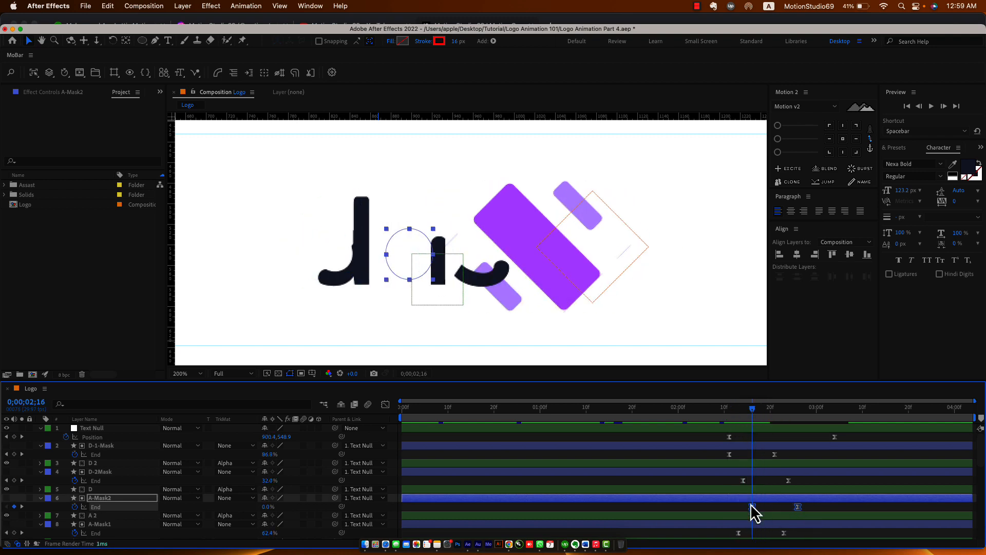
left_click_drag(754, 509, 749, 510)
left_click_drag(744, 419, 847, 440)
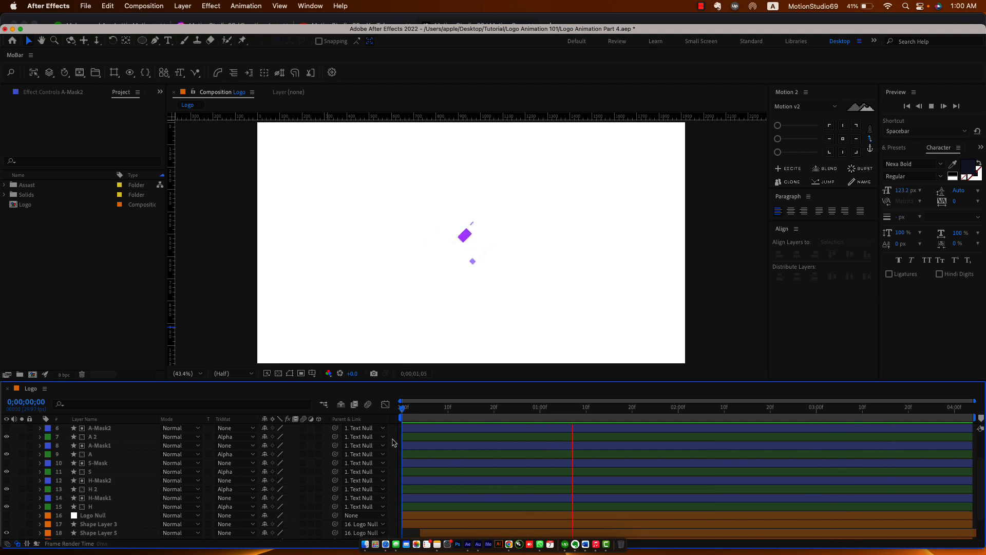
Return the playhead to 0;00;00;00 to replay the animation from the start.
left_click_drag(417, 408, 522, 409)
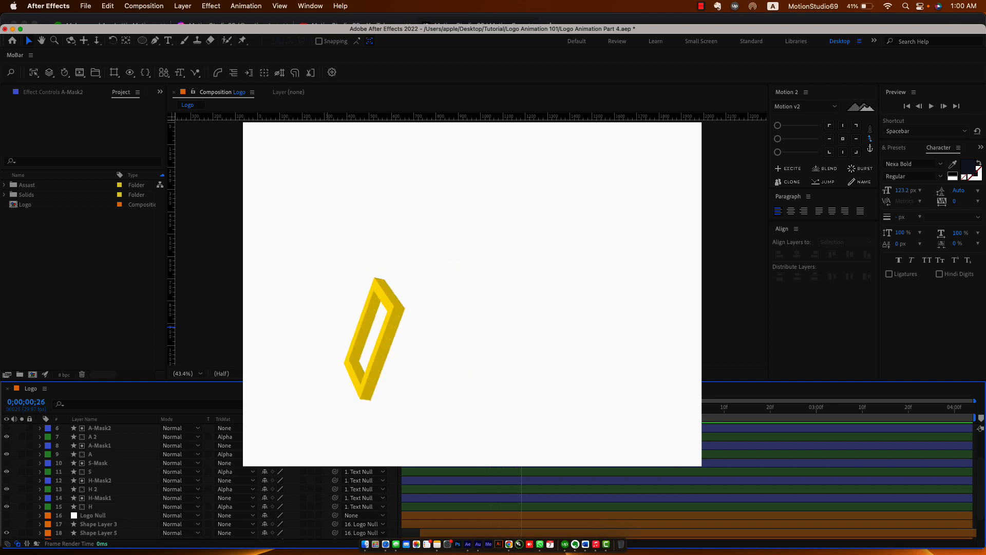